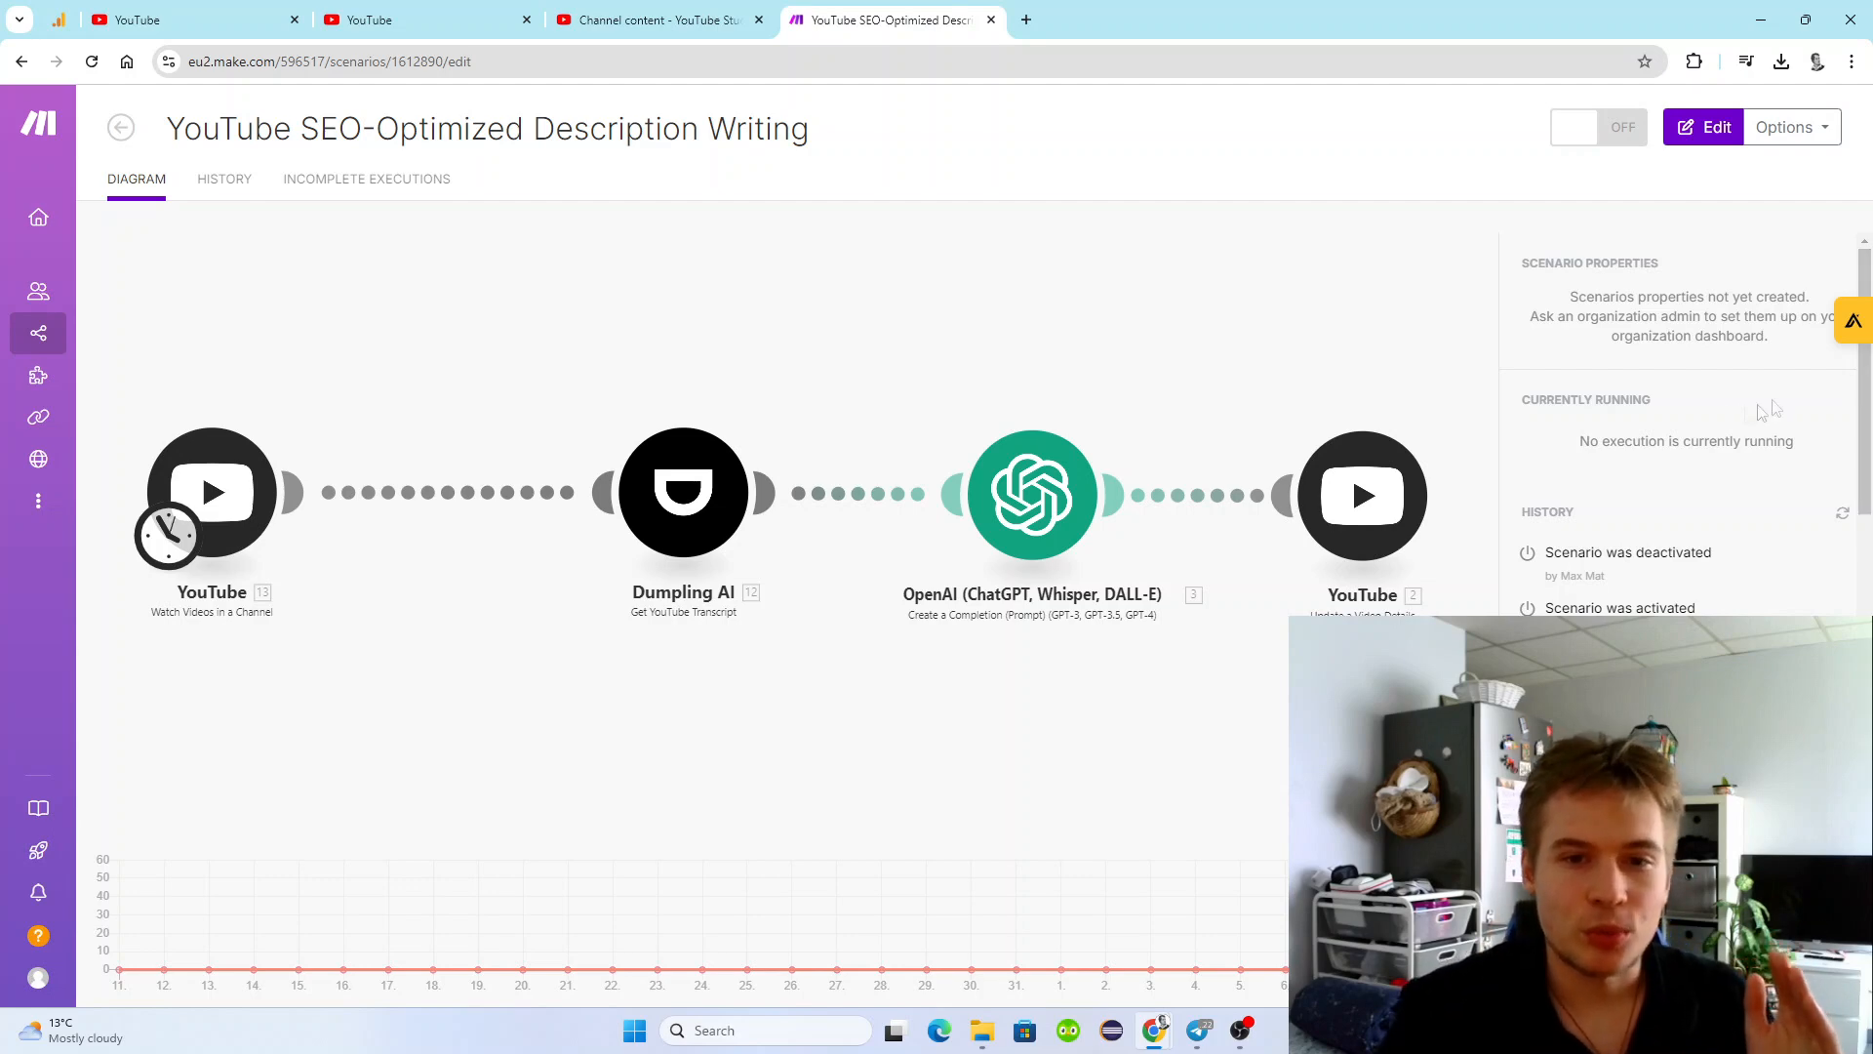
Switch to the video upload draft in YouTube Studio and check its title and description fields.
left_click(436, 32)
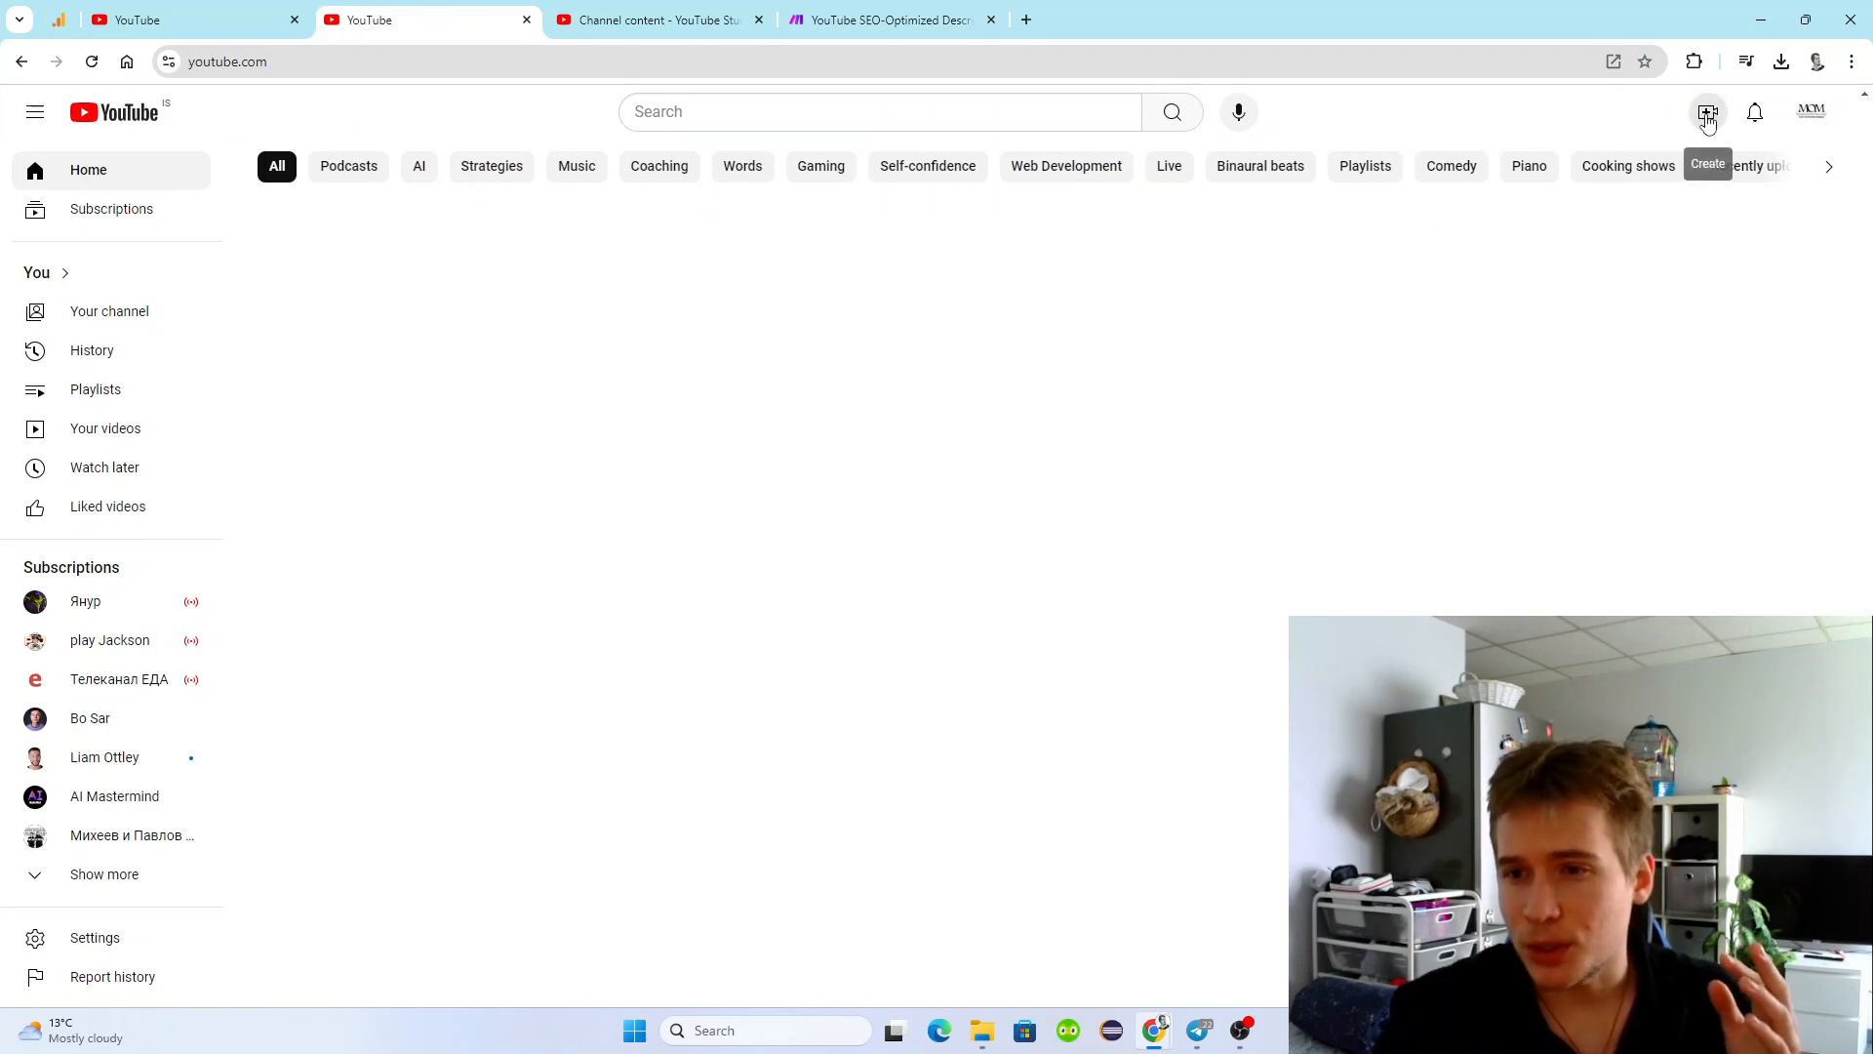
left_click(680, 15)
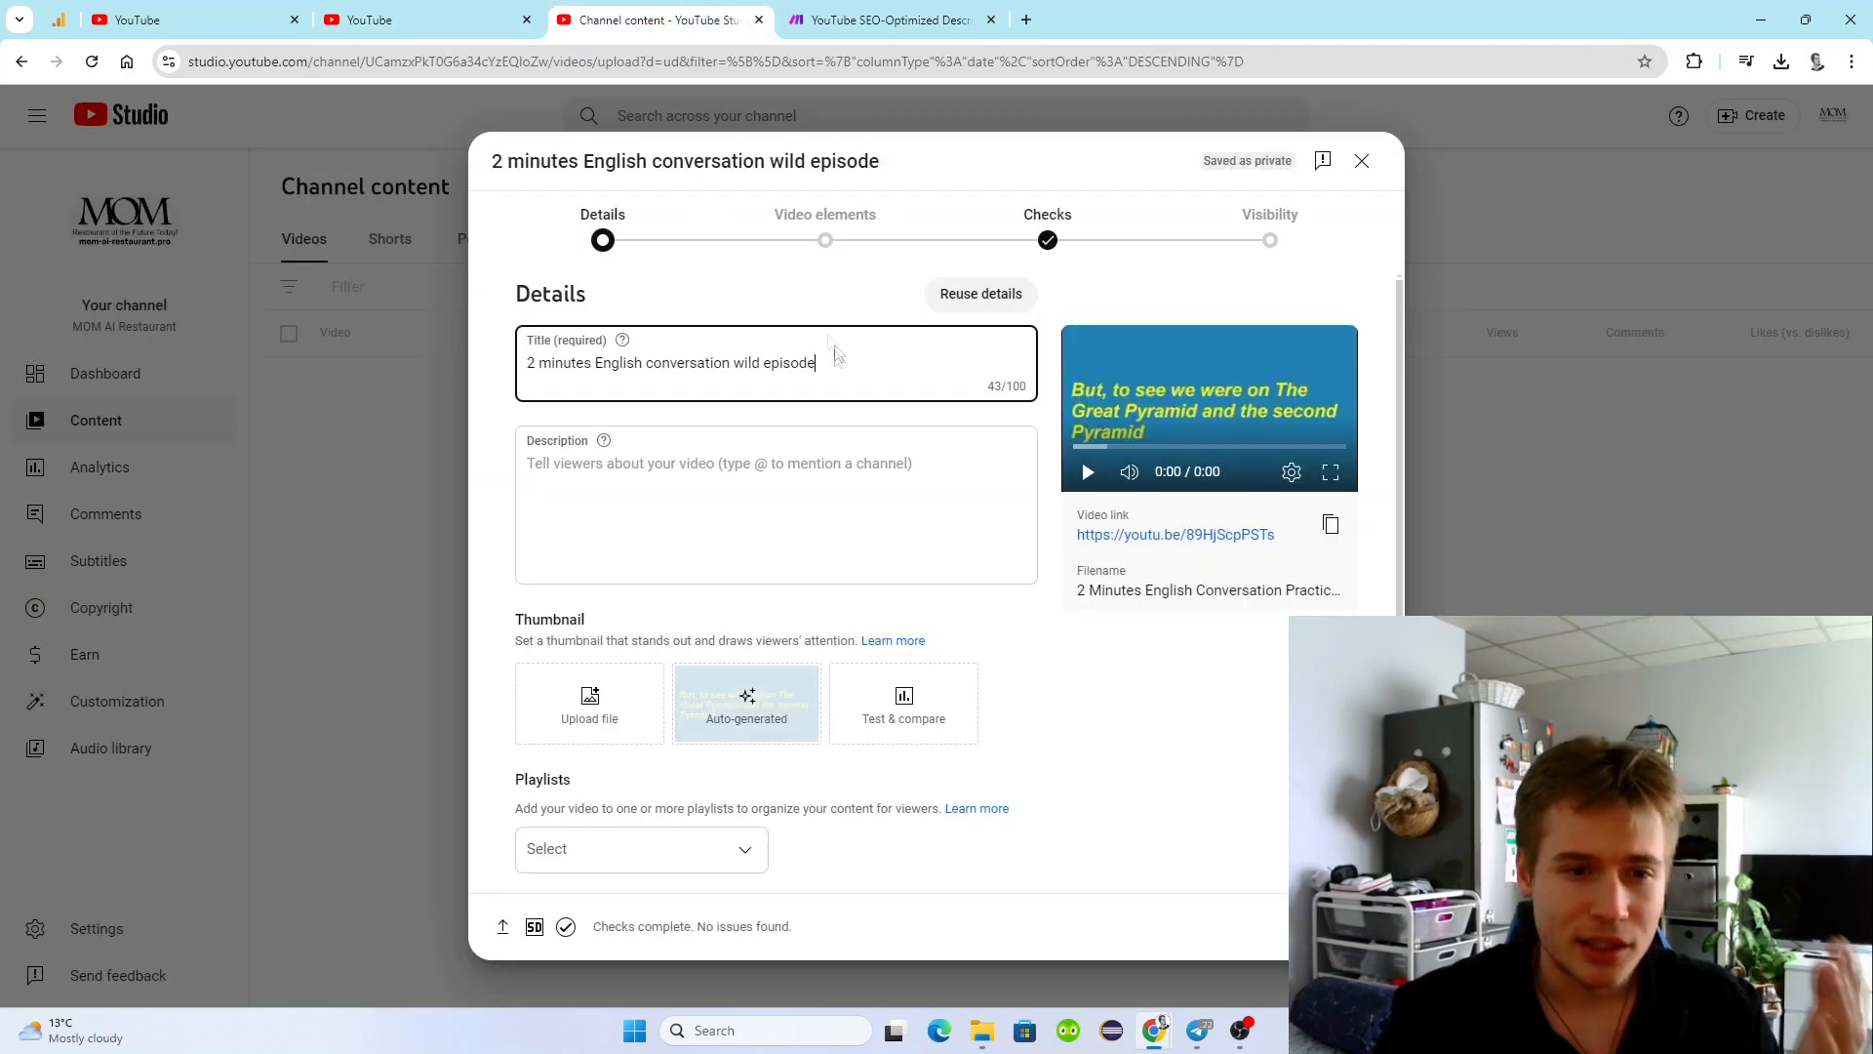
key("ctrl+a")
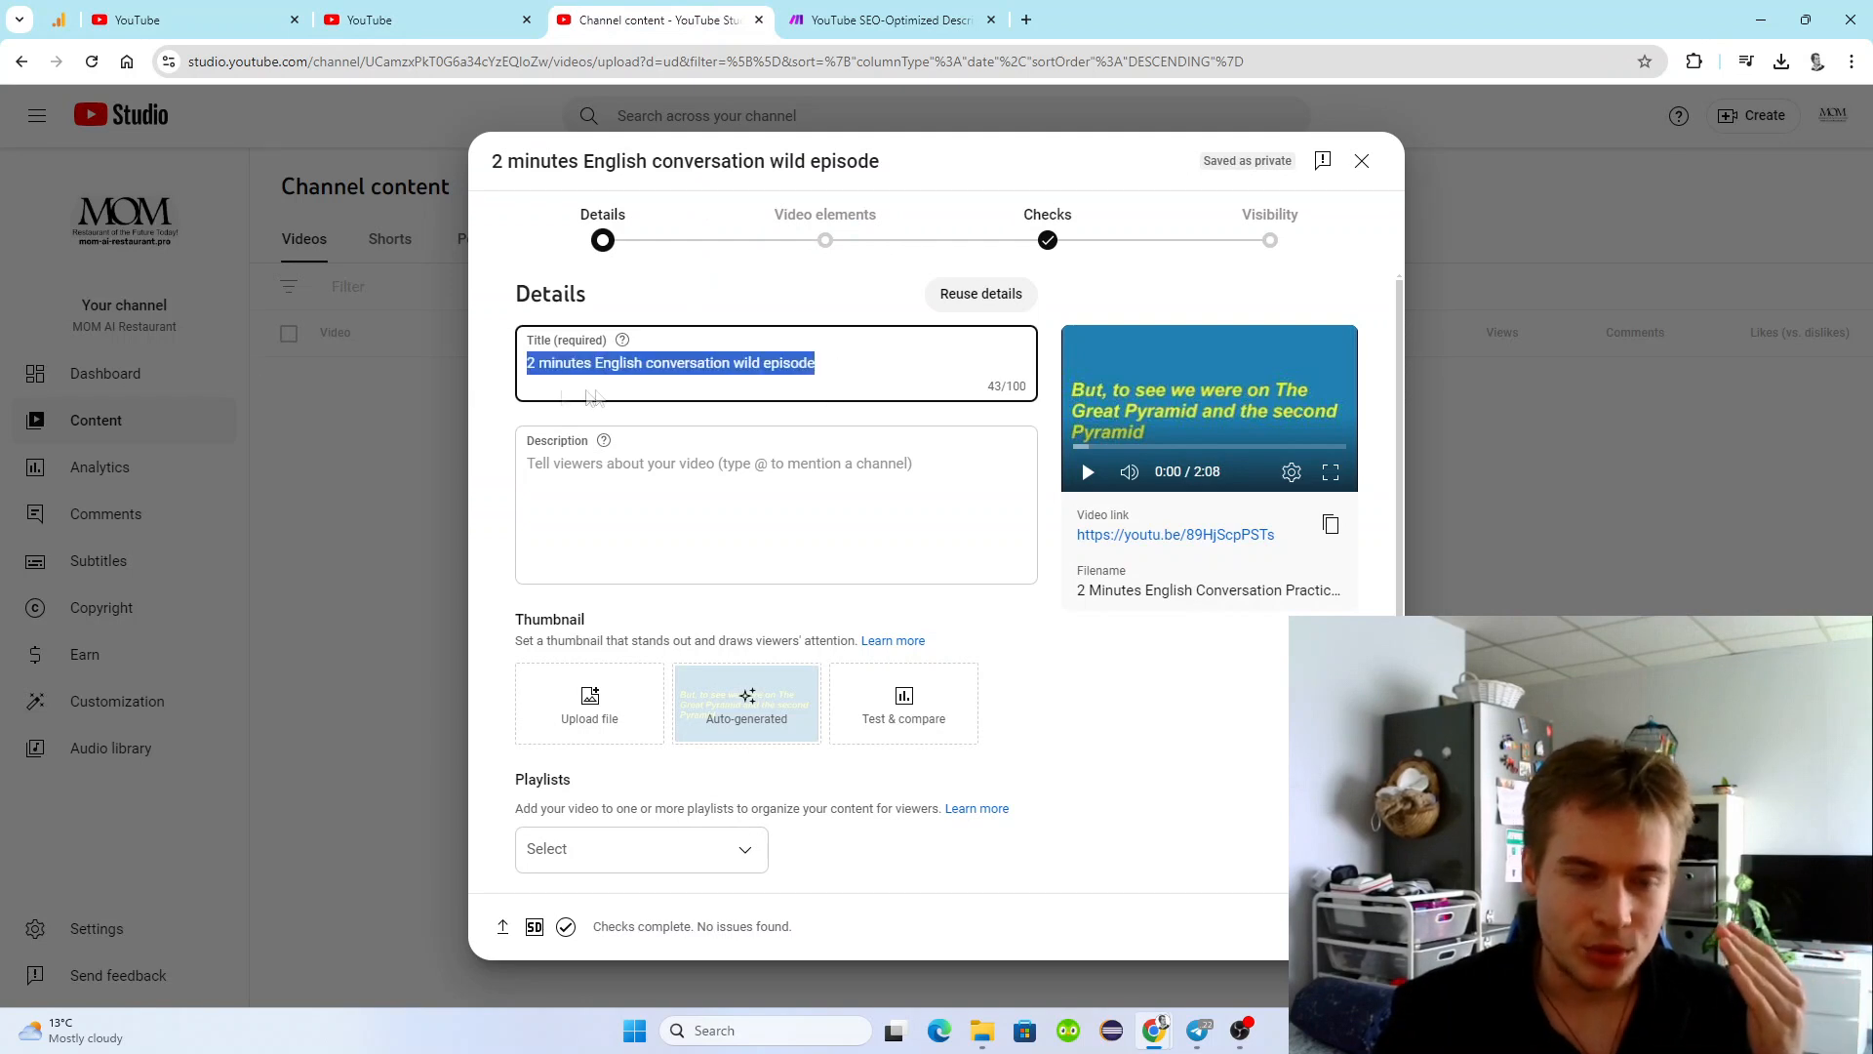
left_click(825, 365)
left_click(802, 459)
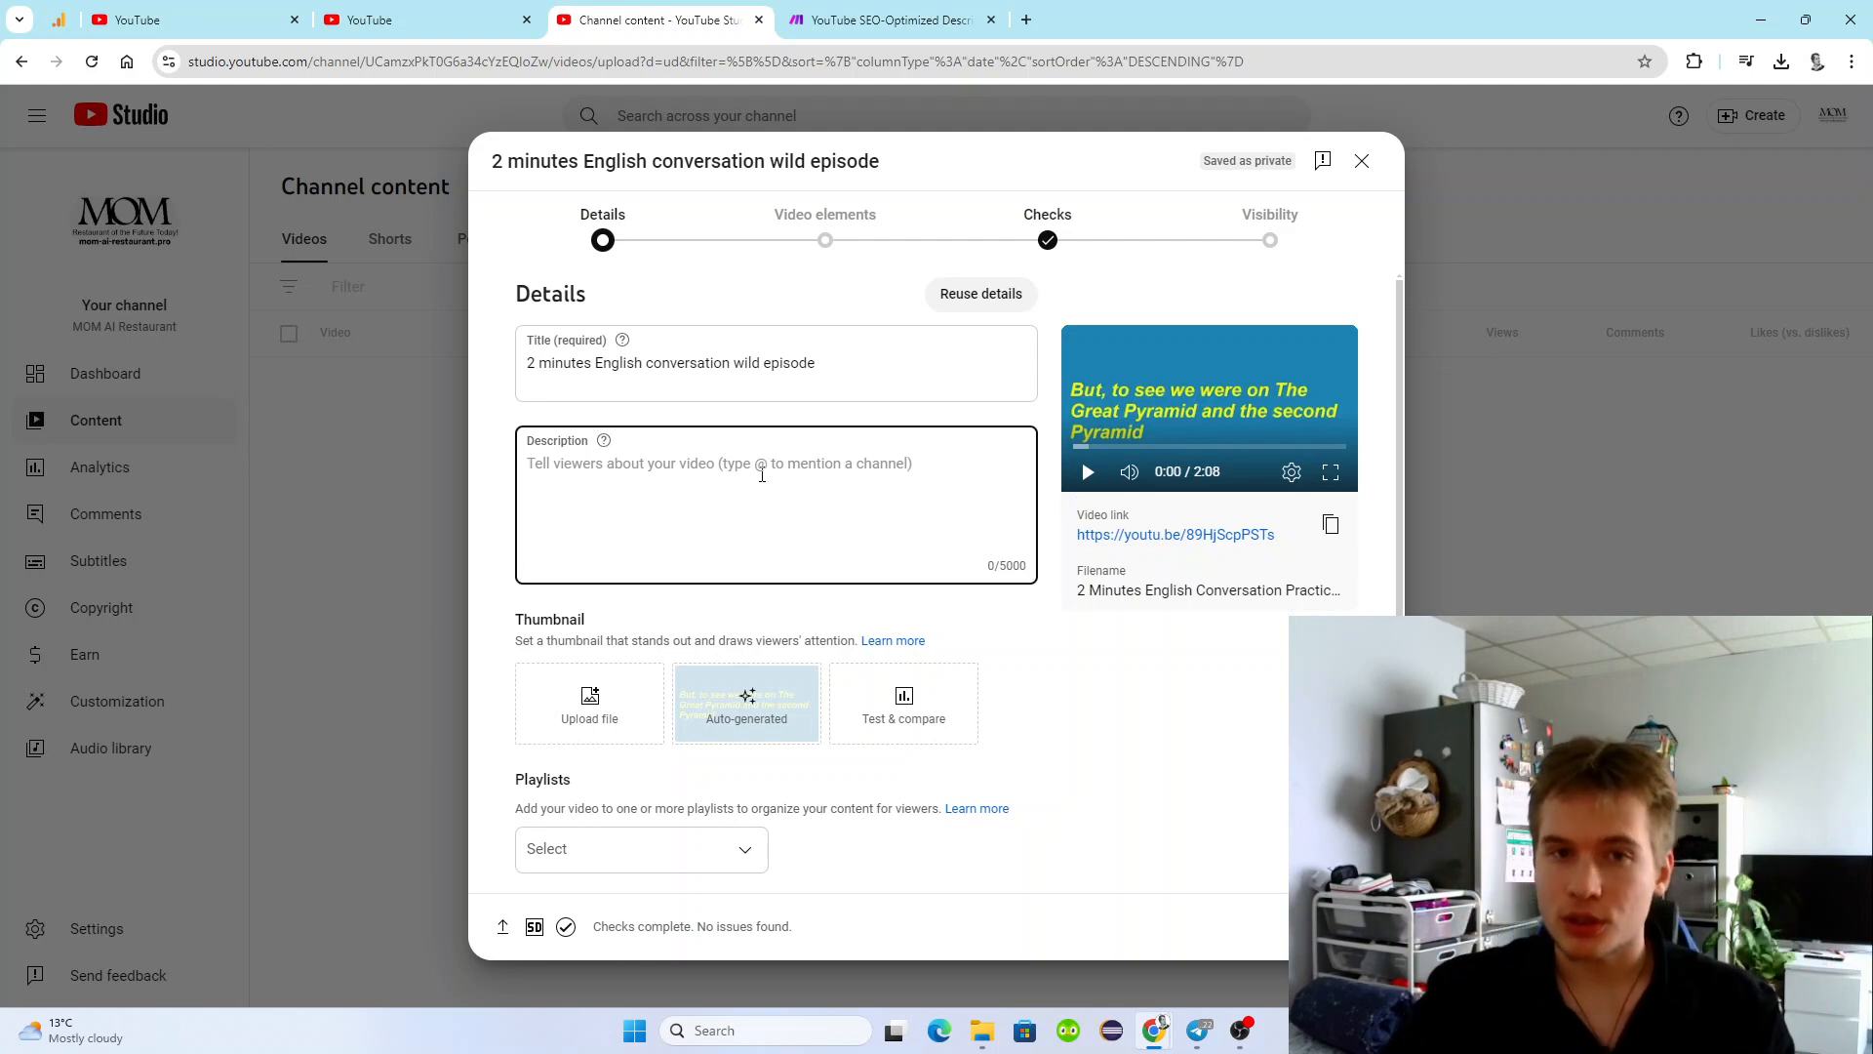
Upload a custom thumbnail image from the Downloads folder and choose the video's audience option.
left_click(612, 708)
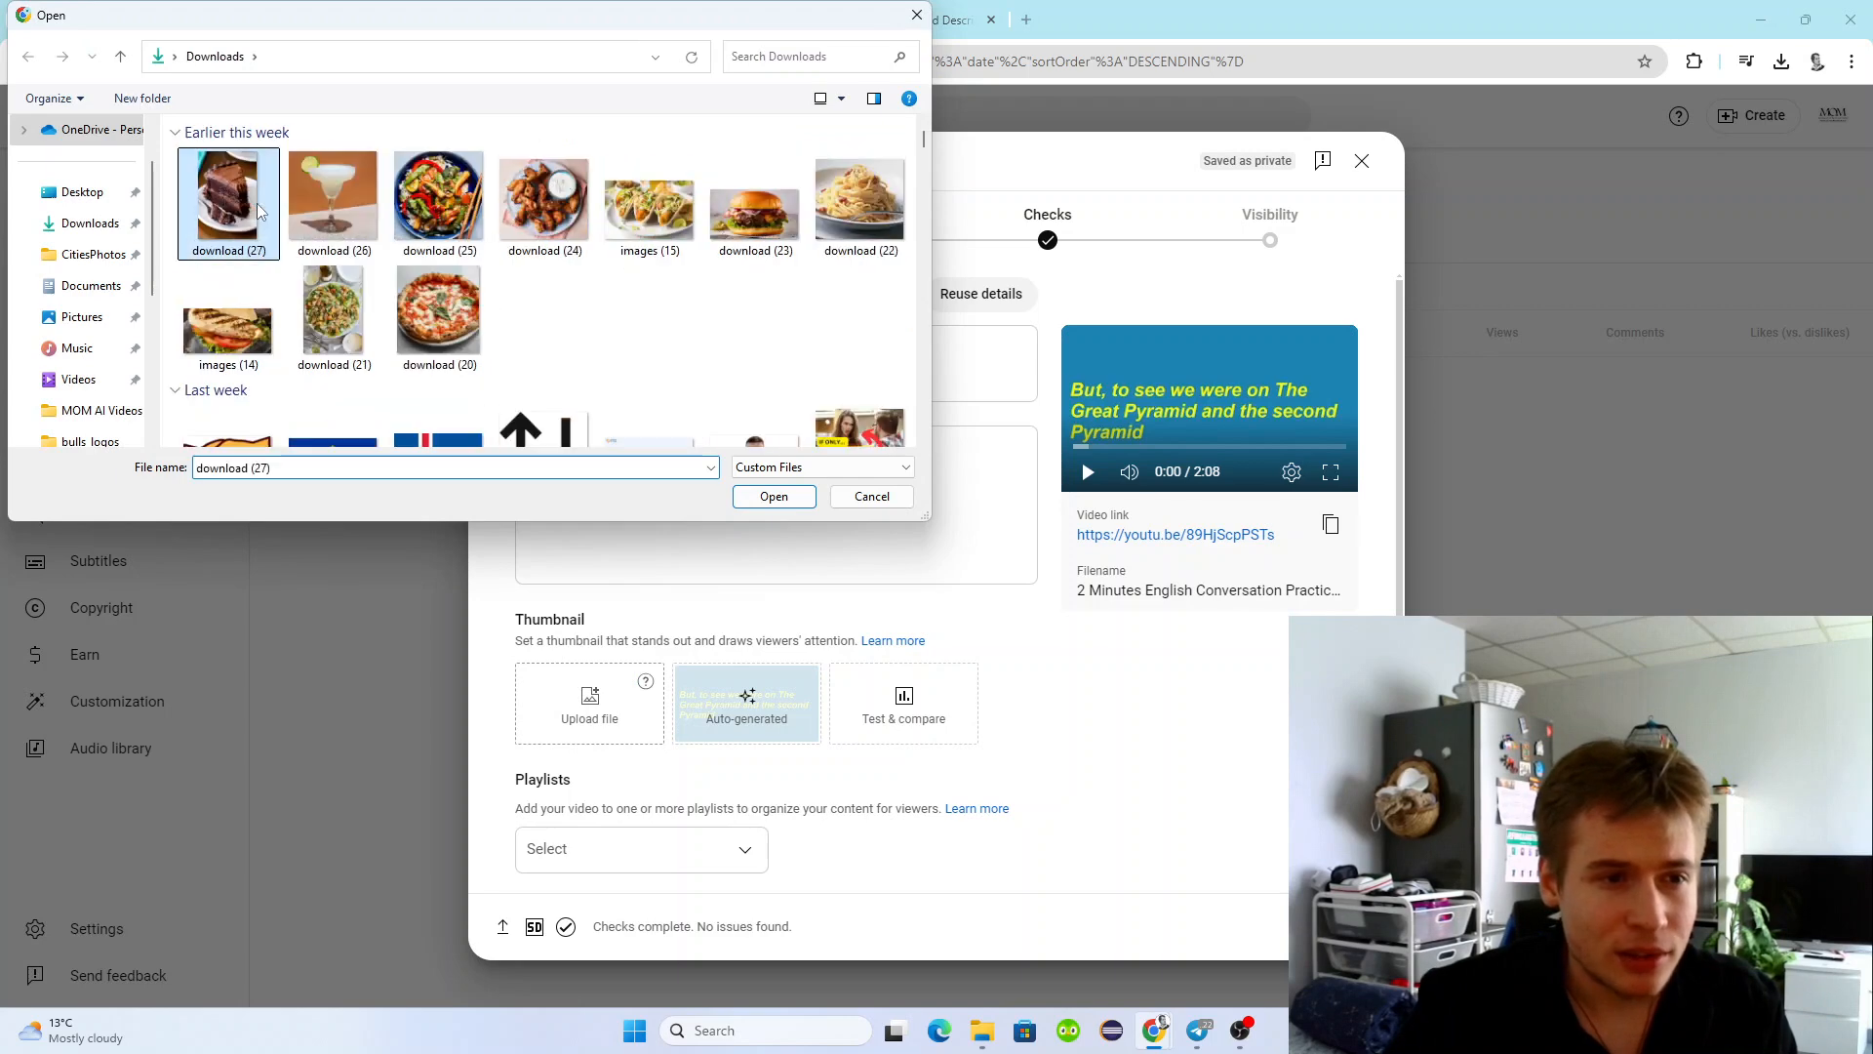
double_click(256, 203)
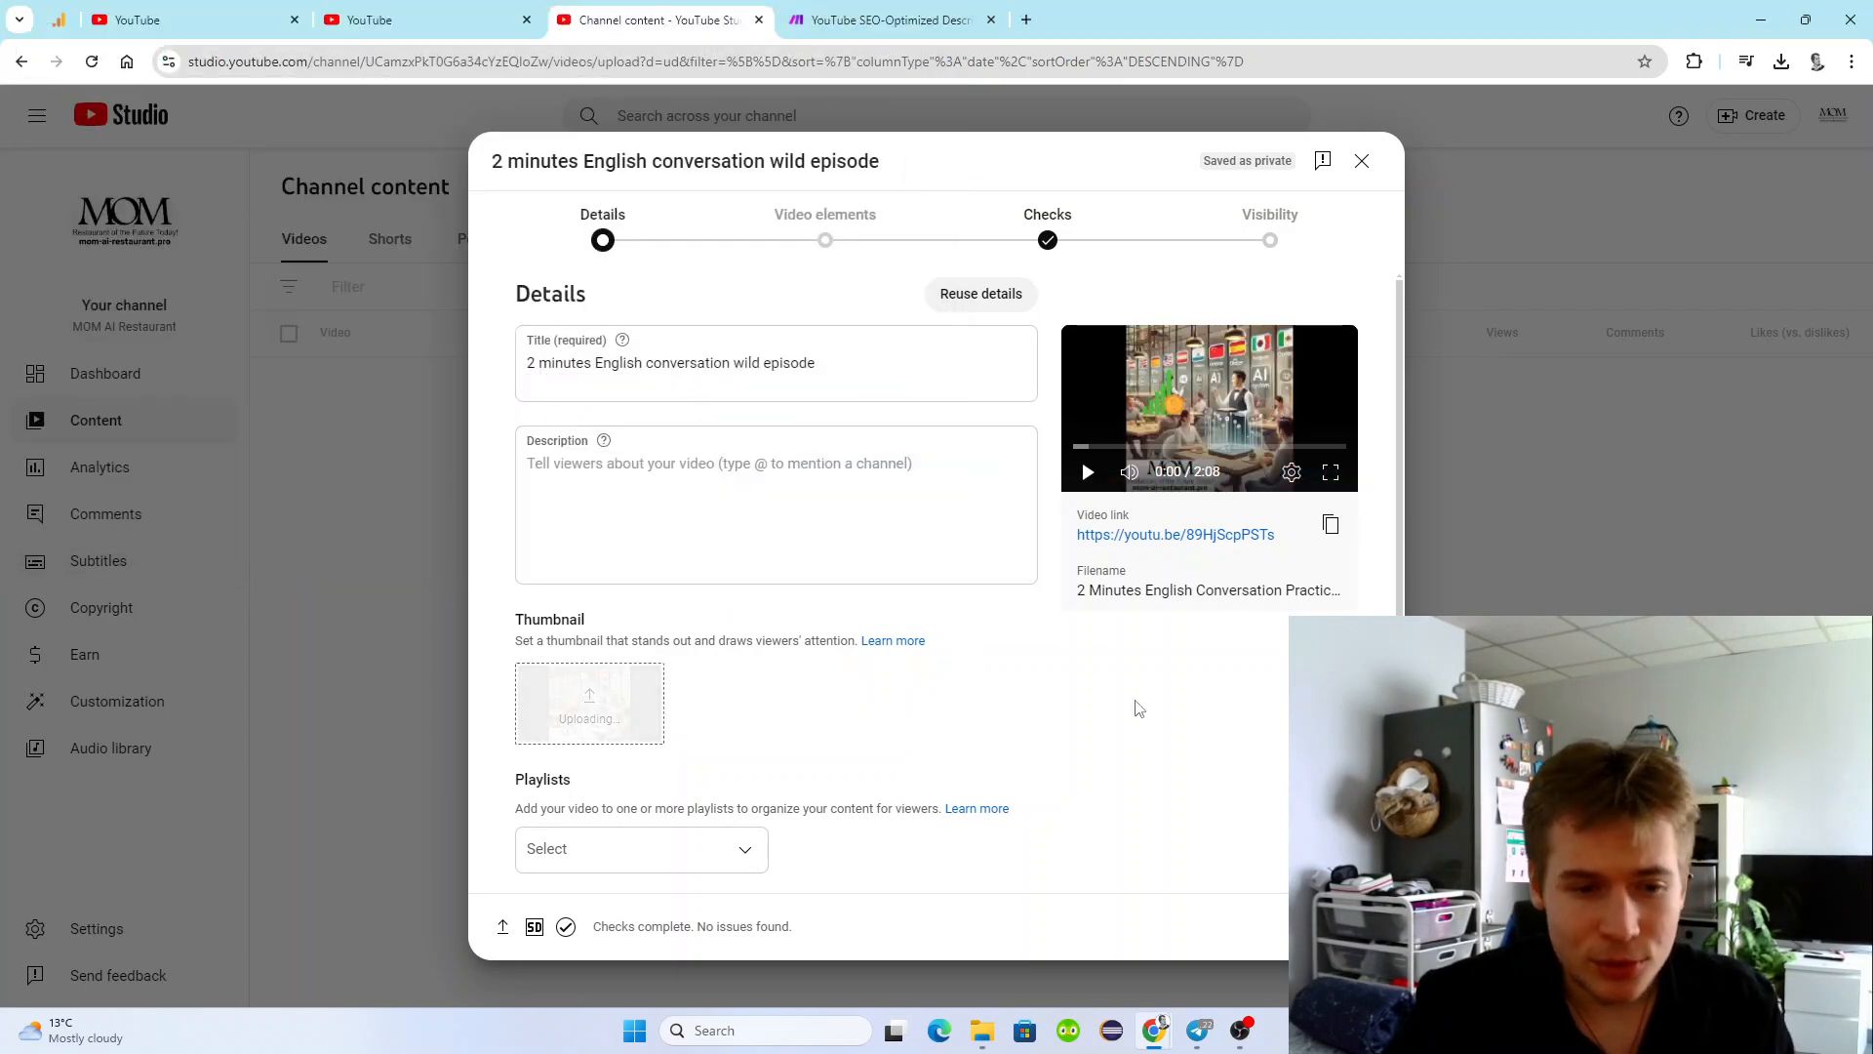
scroll(845, 712, "down", 3)
scroll(629, 597, "down", 2)
left_click(527, 700)
Advance the upload through the Video elements and Checks stages to Visibility without adding any elements.
left_click(1335, 926)
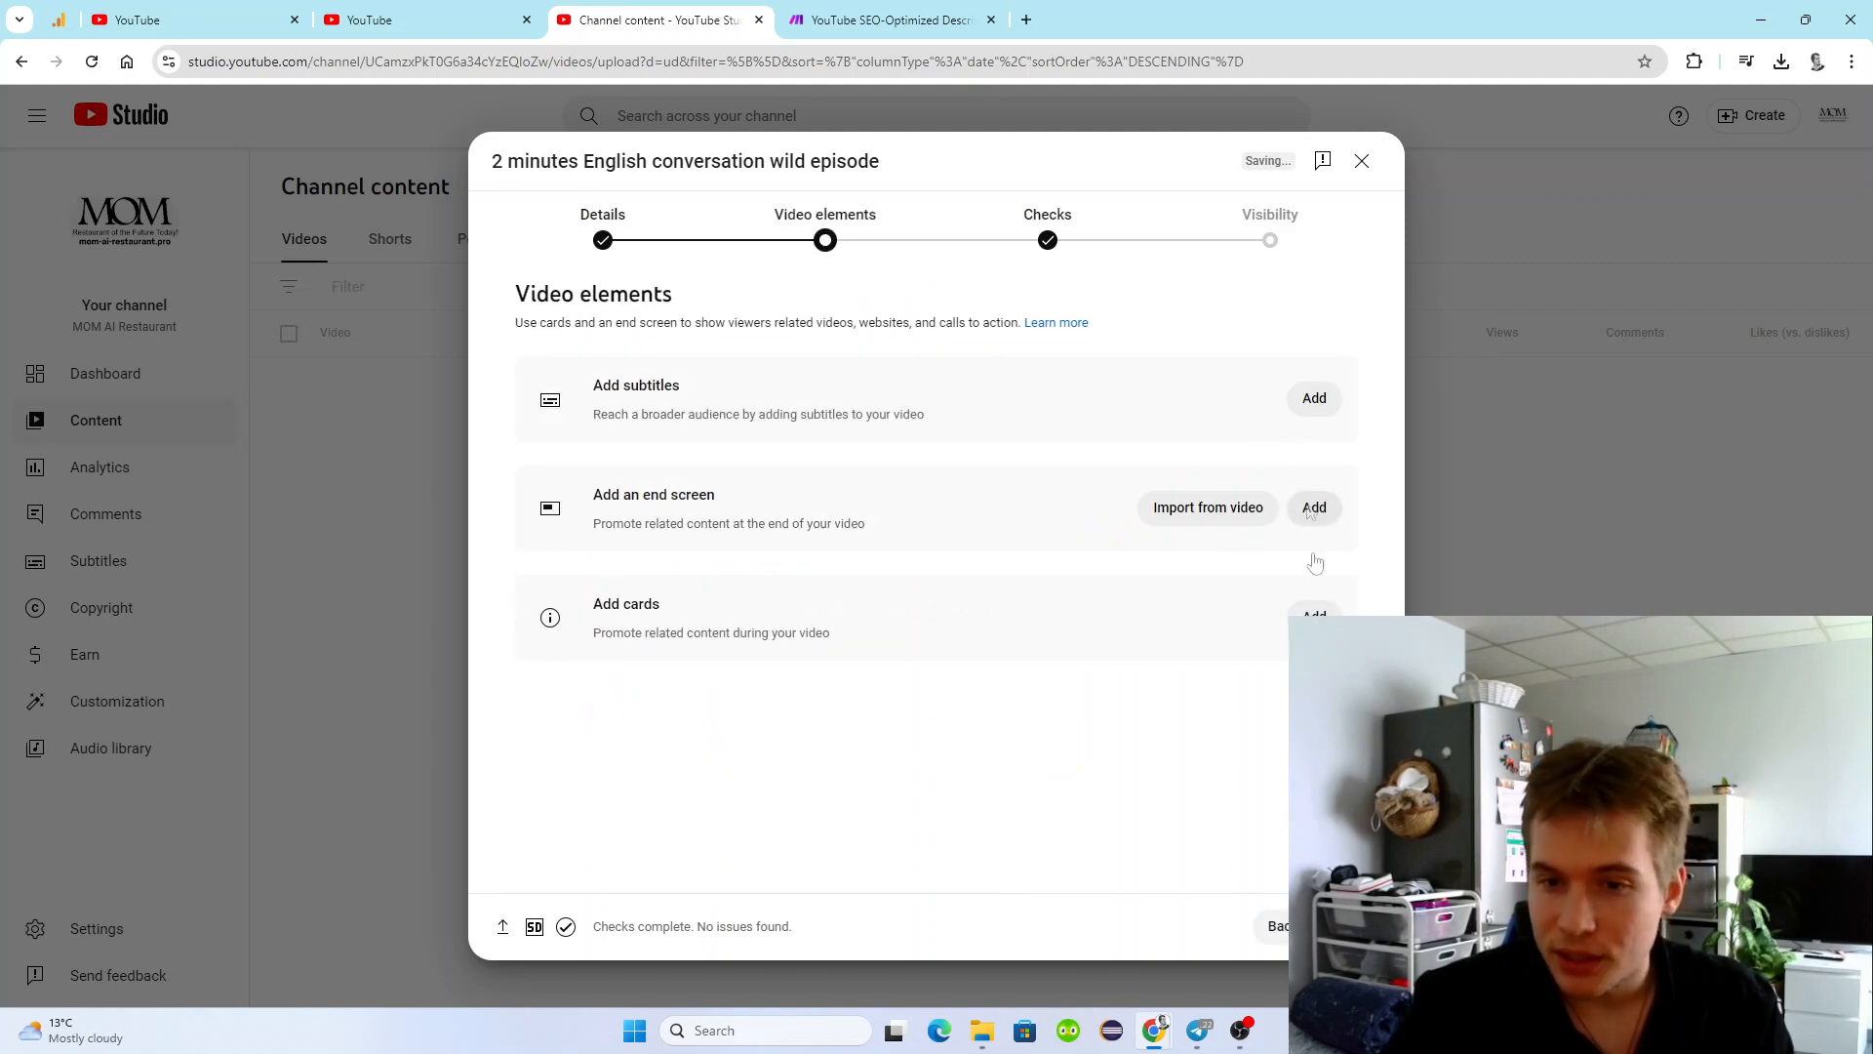
left_click(1335, 926)
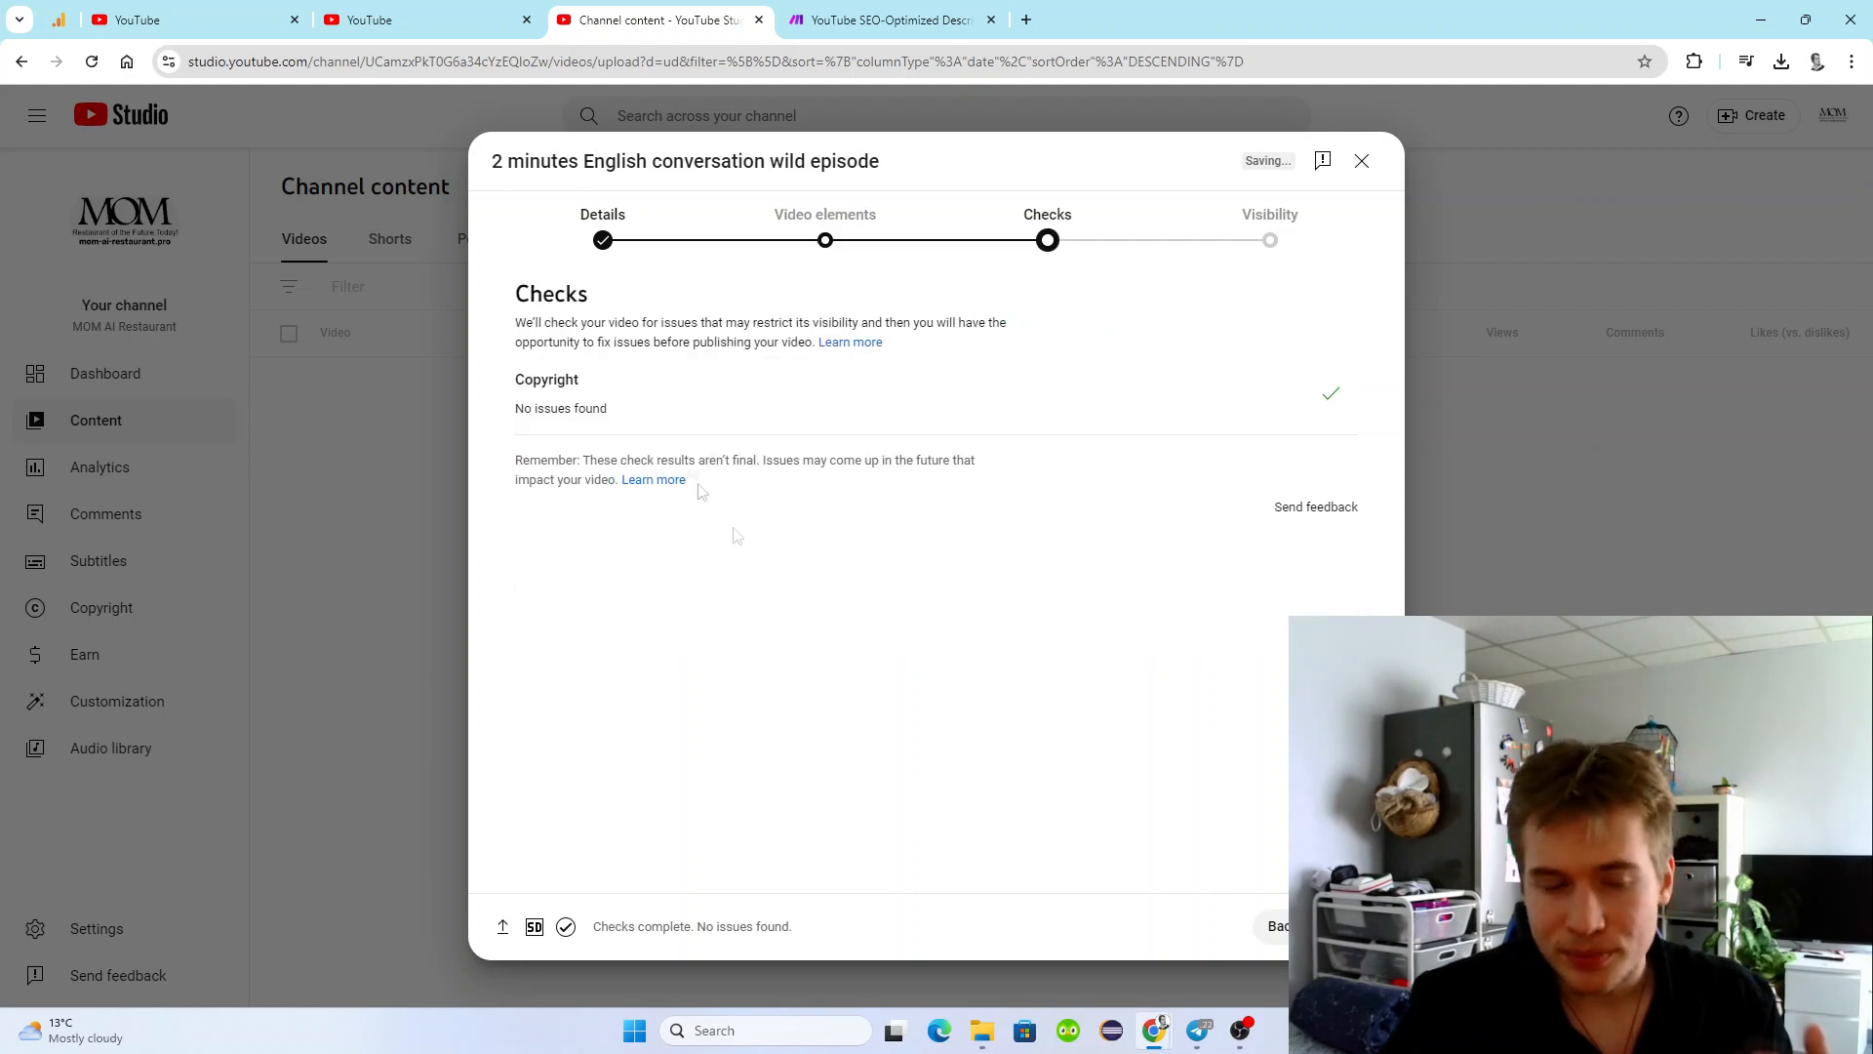
left_click(827, 242)
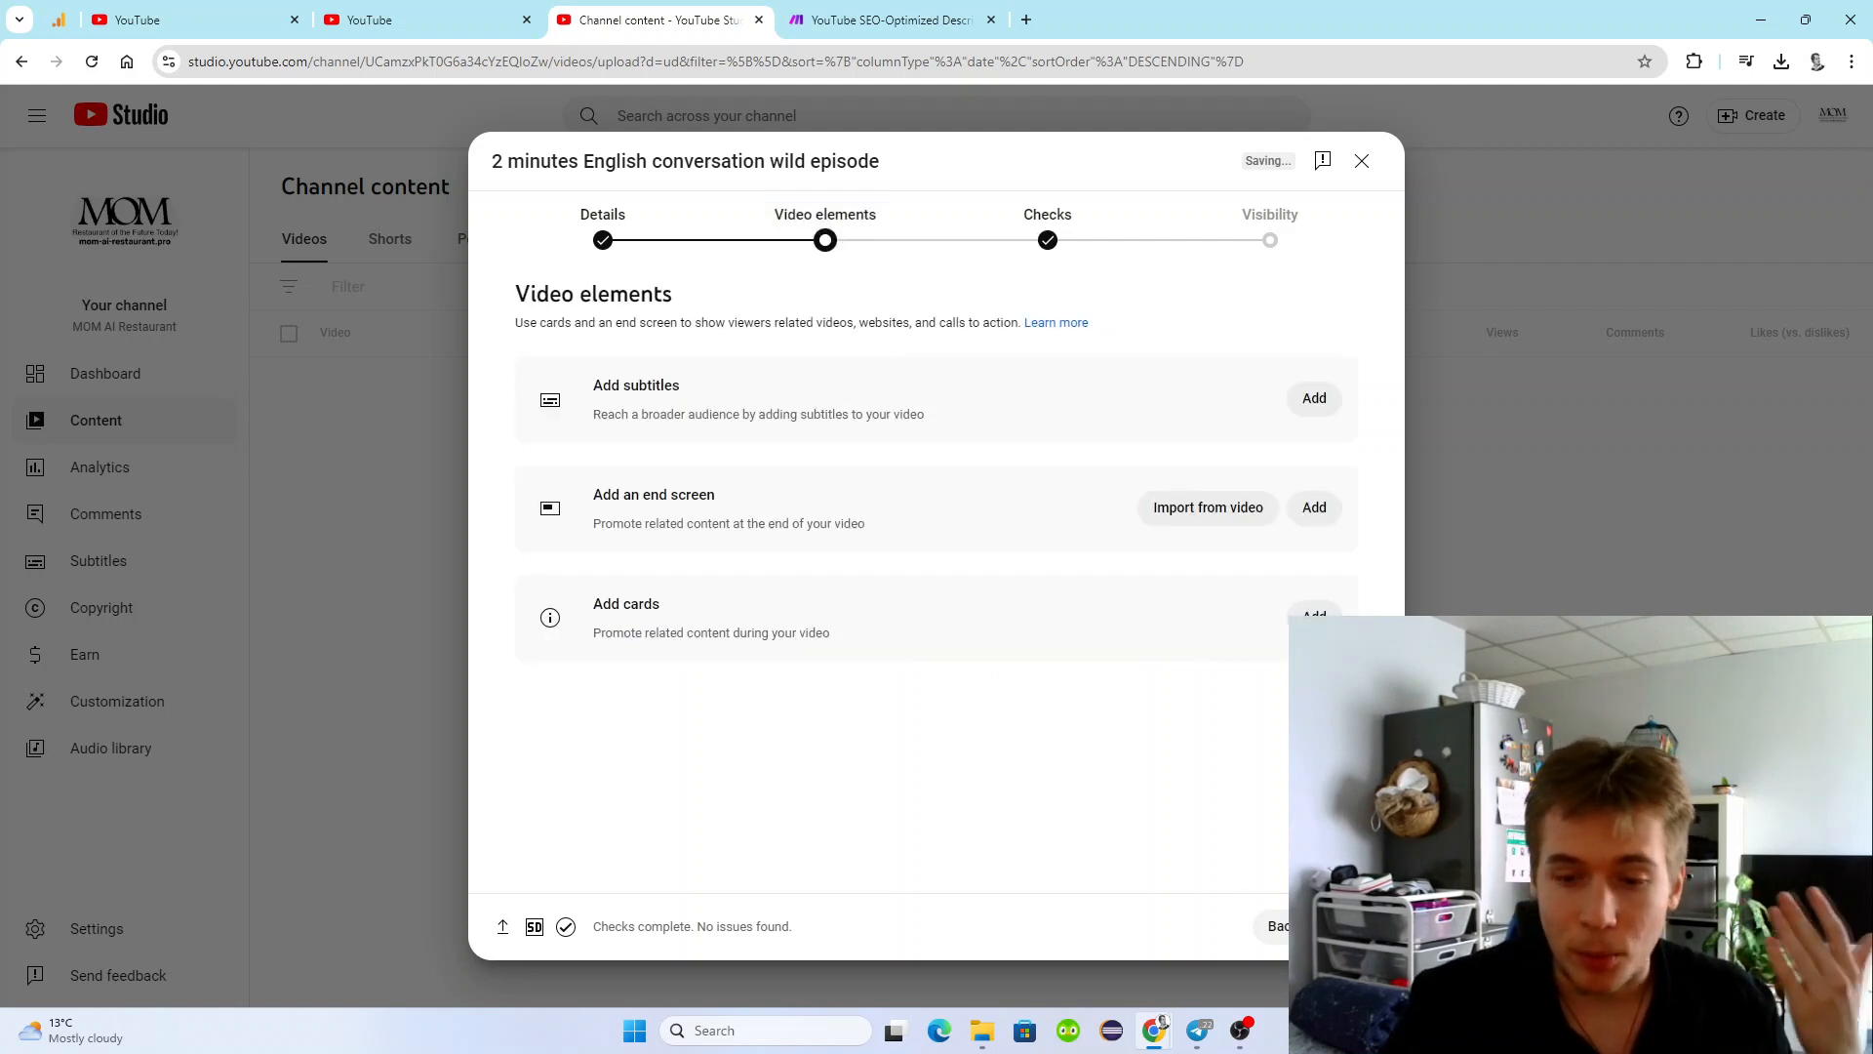
left_click(1335, 926)
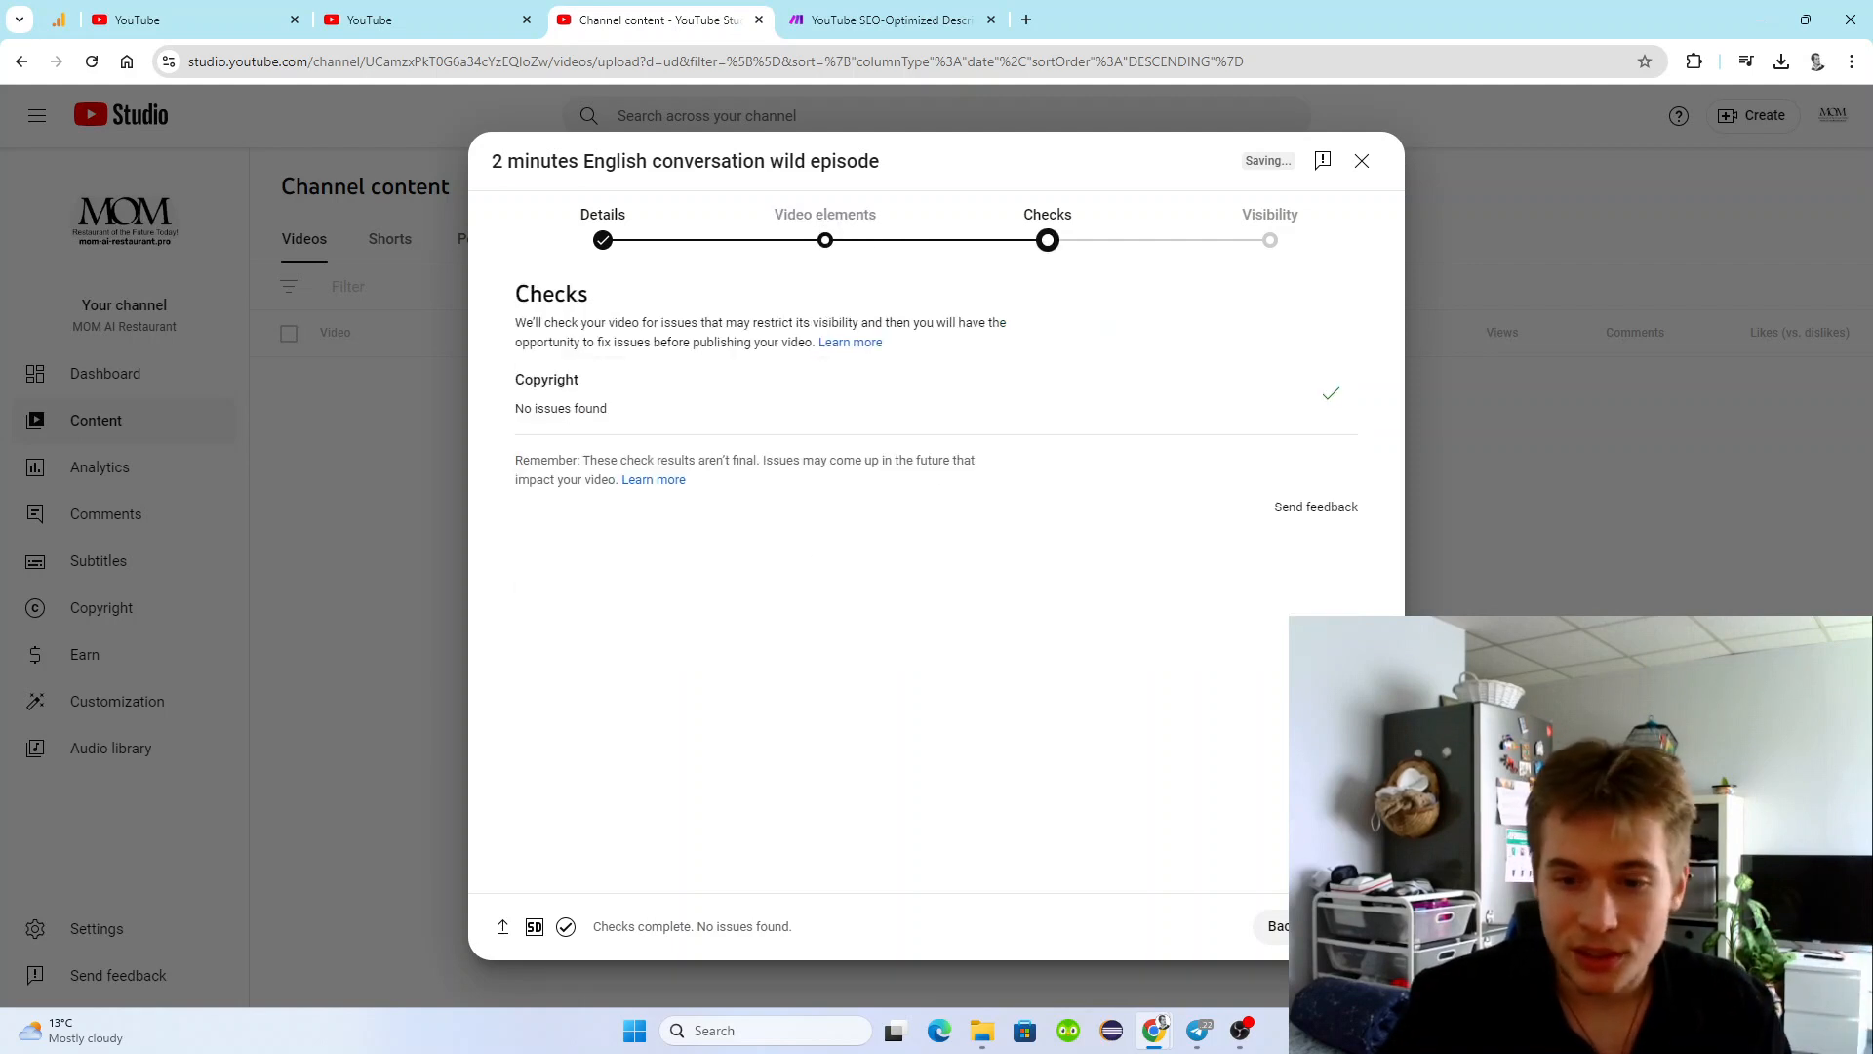
left_click(1335, 926)
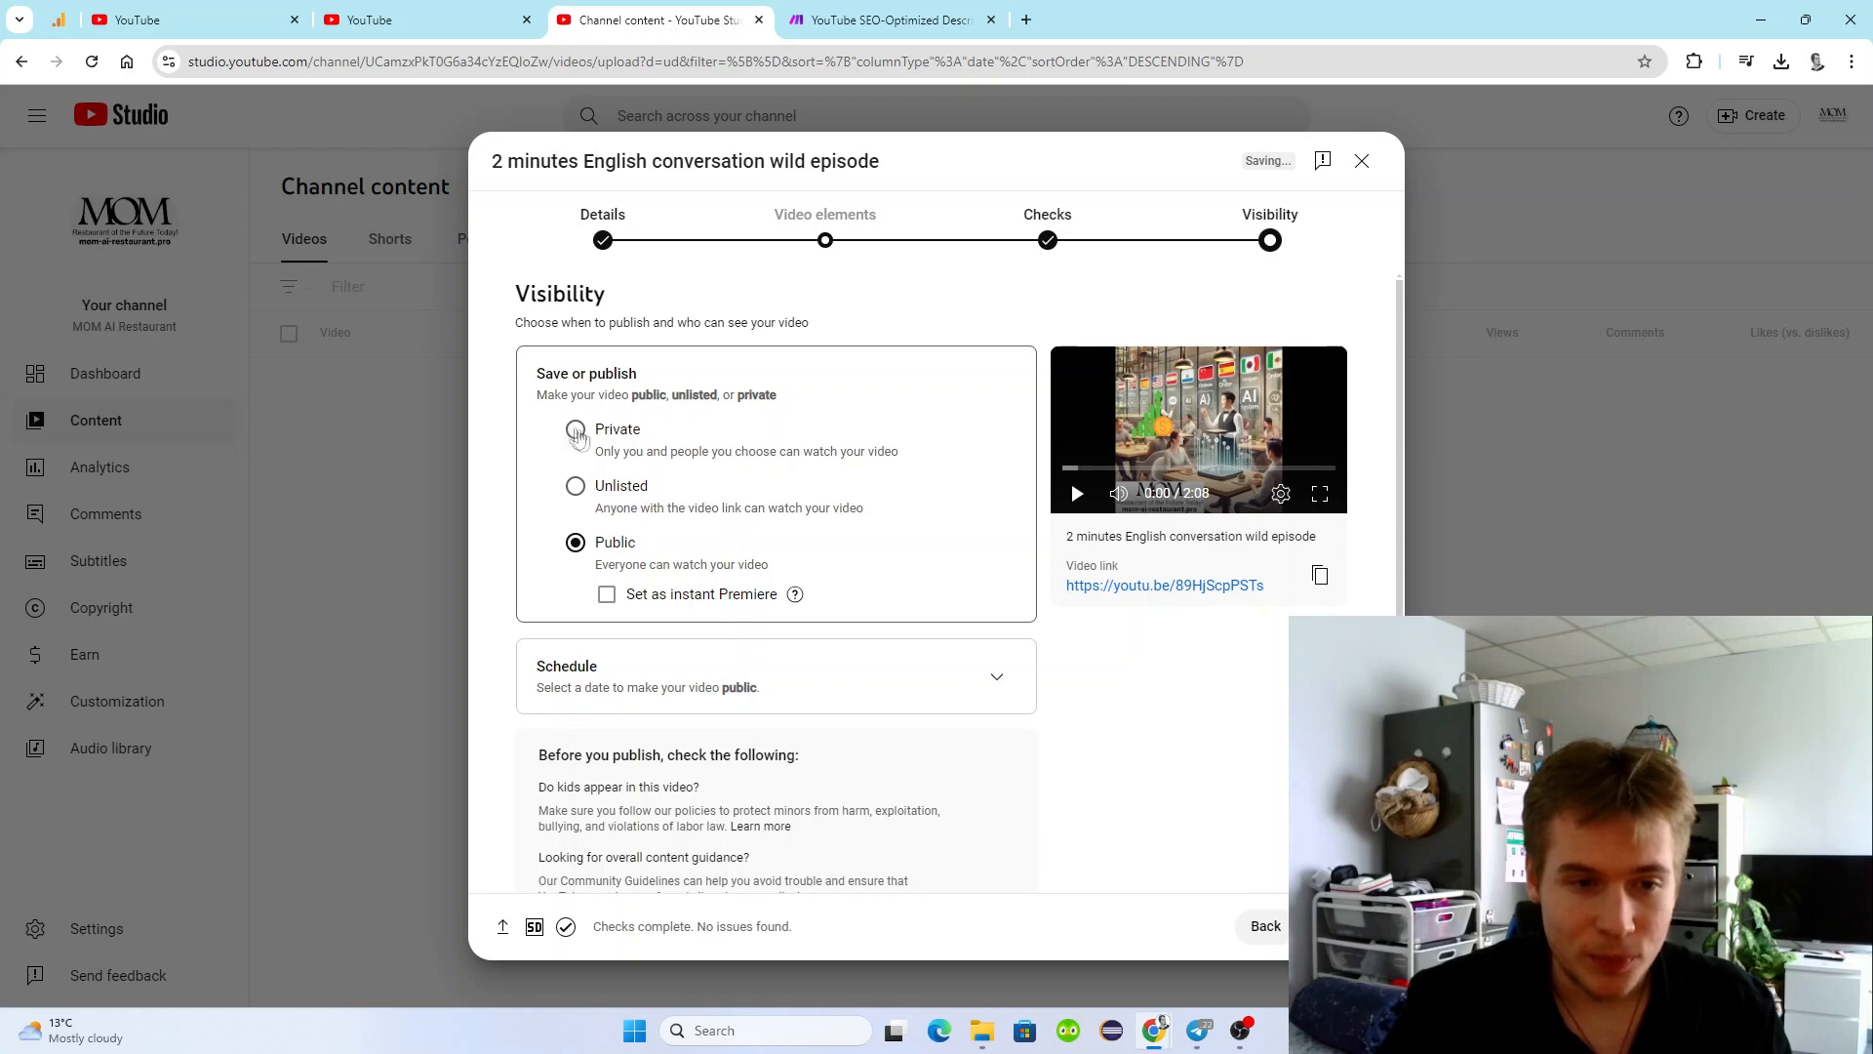
Set the uploaded video's visibility to Private and review the remaining publishing options.
left_click(576, 429)
scroll(705, 602, "down", 1)
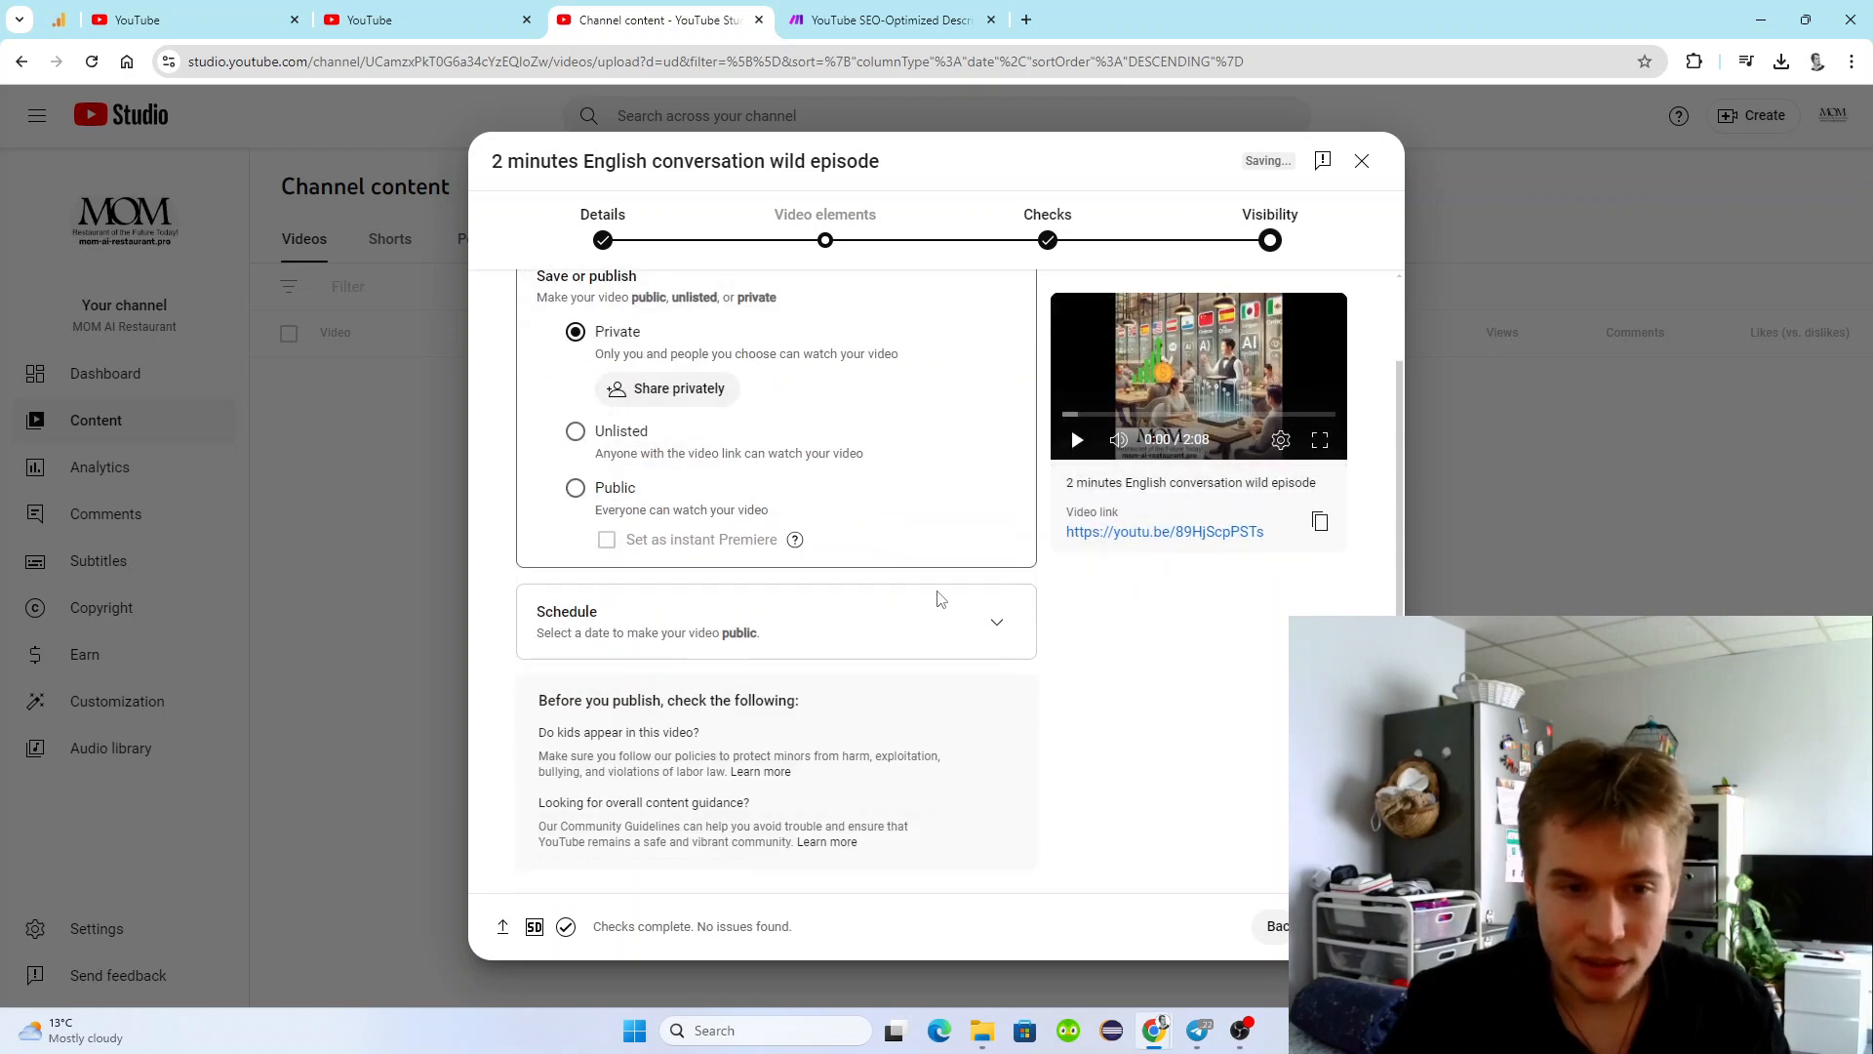
scroll(731, 656, "up", 2)
scroll(731, 656, "down", 1)
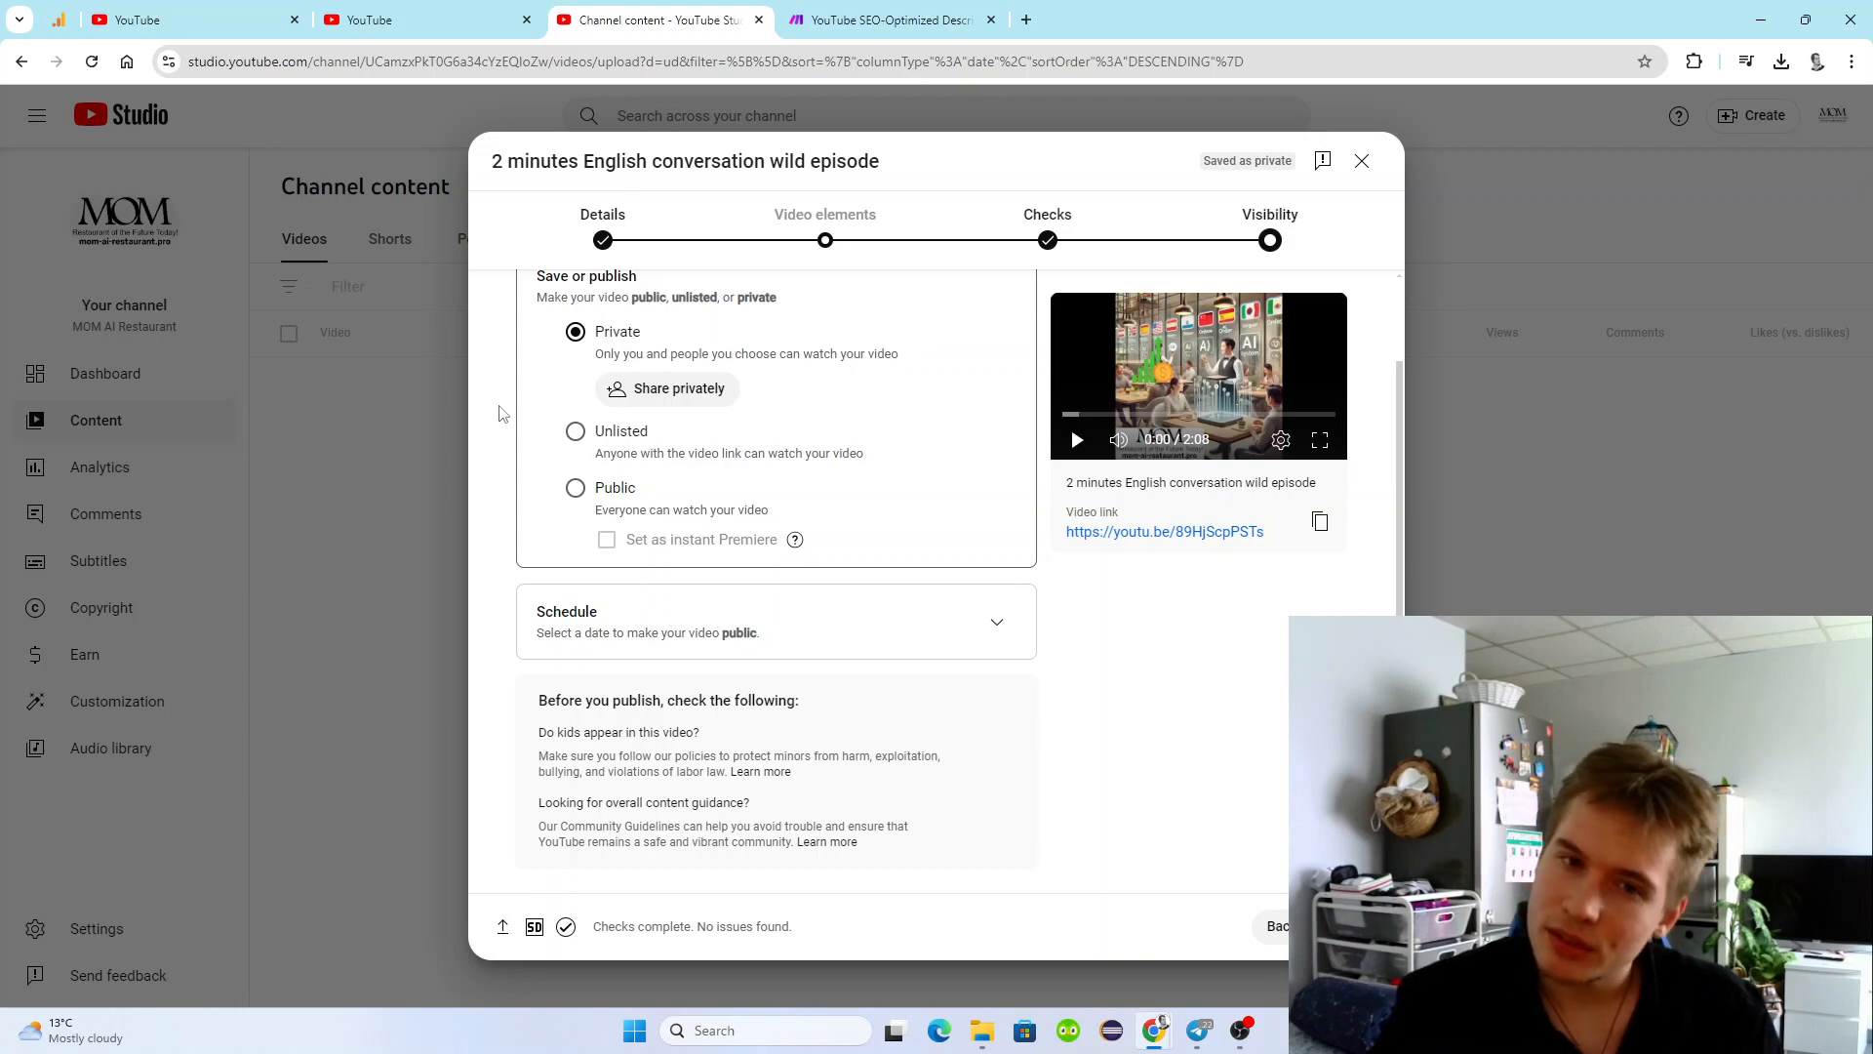
scroll(773, 468, "up", 1)
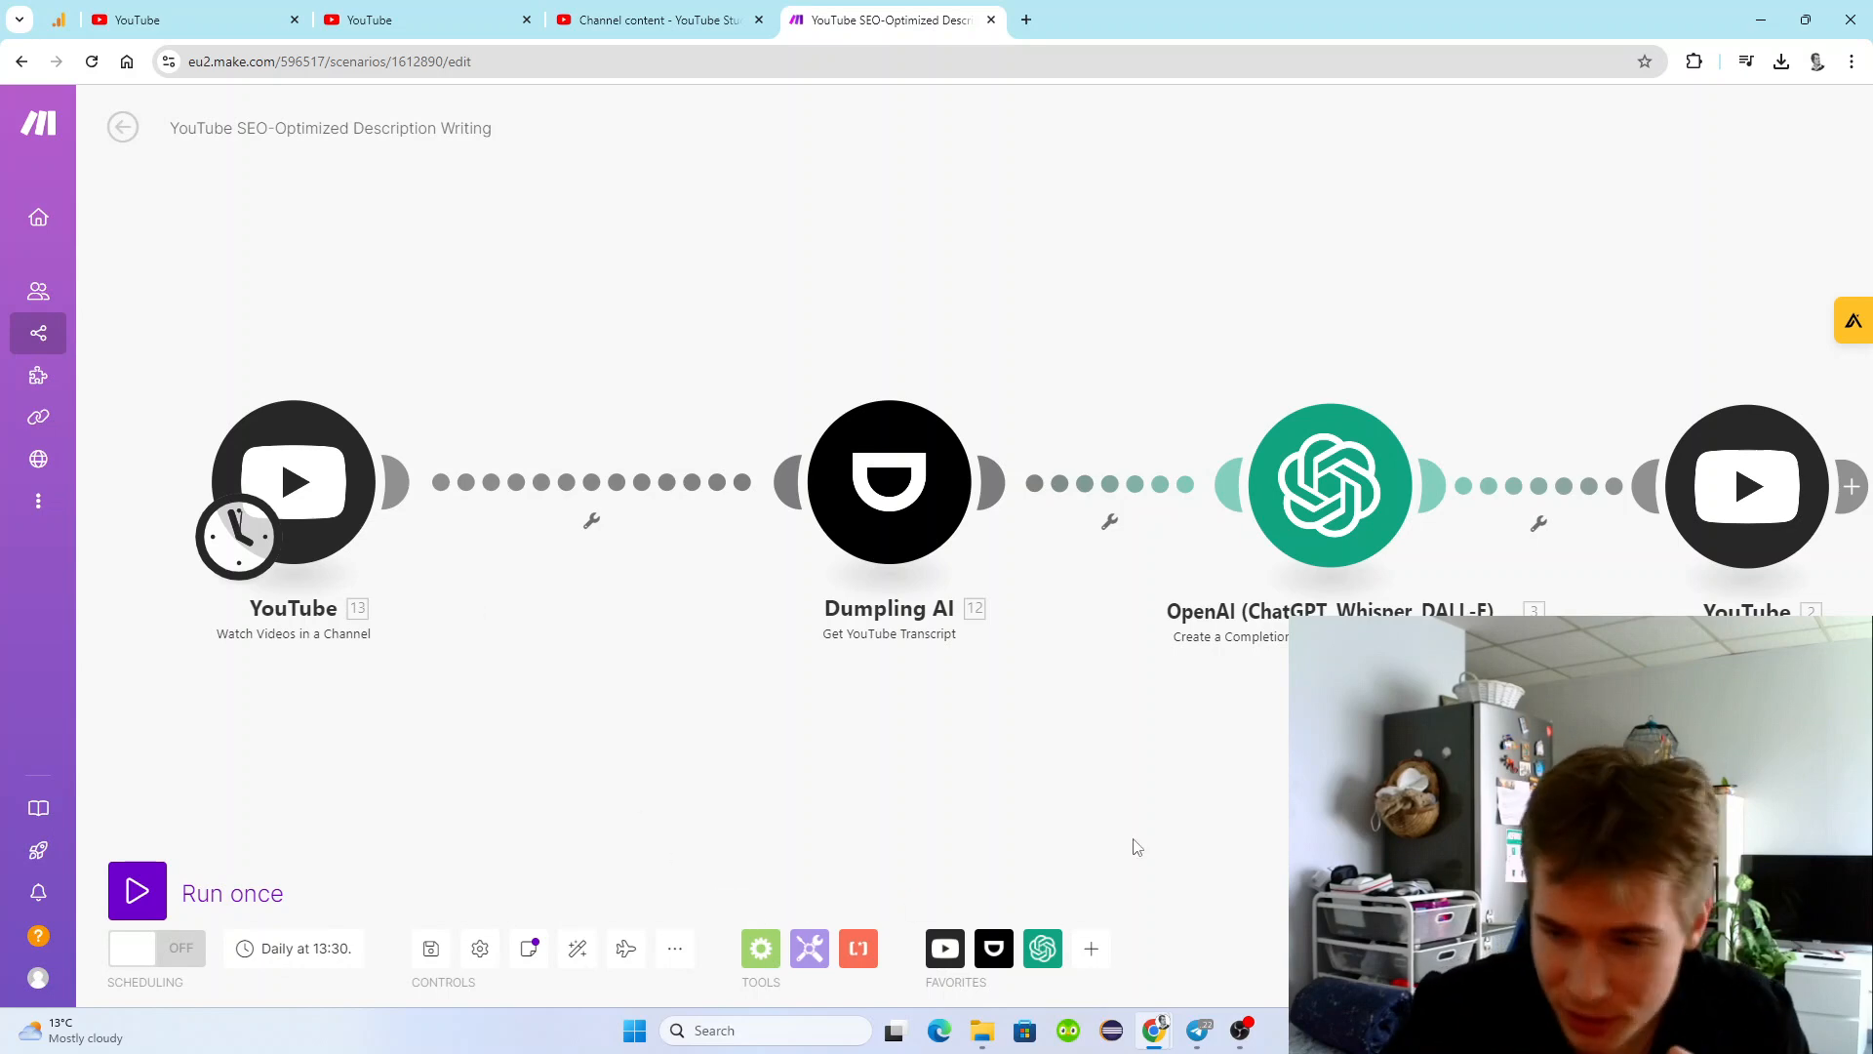
In the Make scenario, open the Watch Videos in a Channel module's settings and its channel ID Finder.
left_click(675, 948)
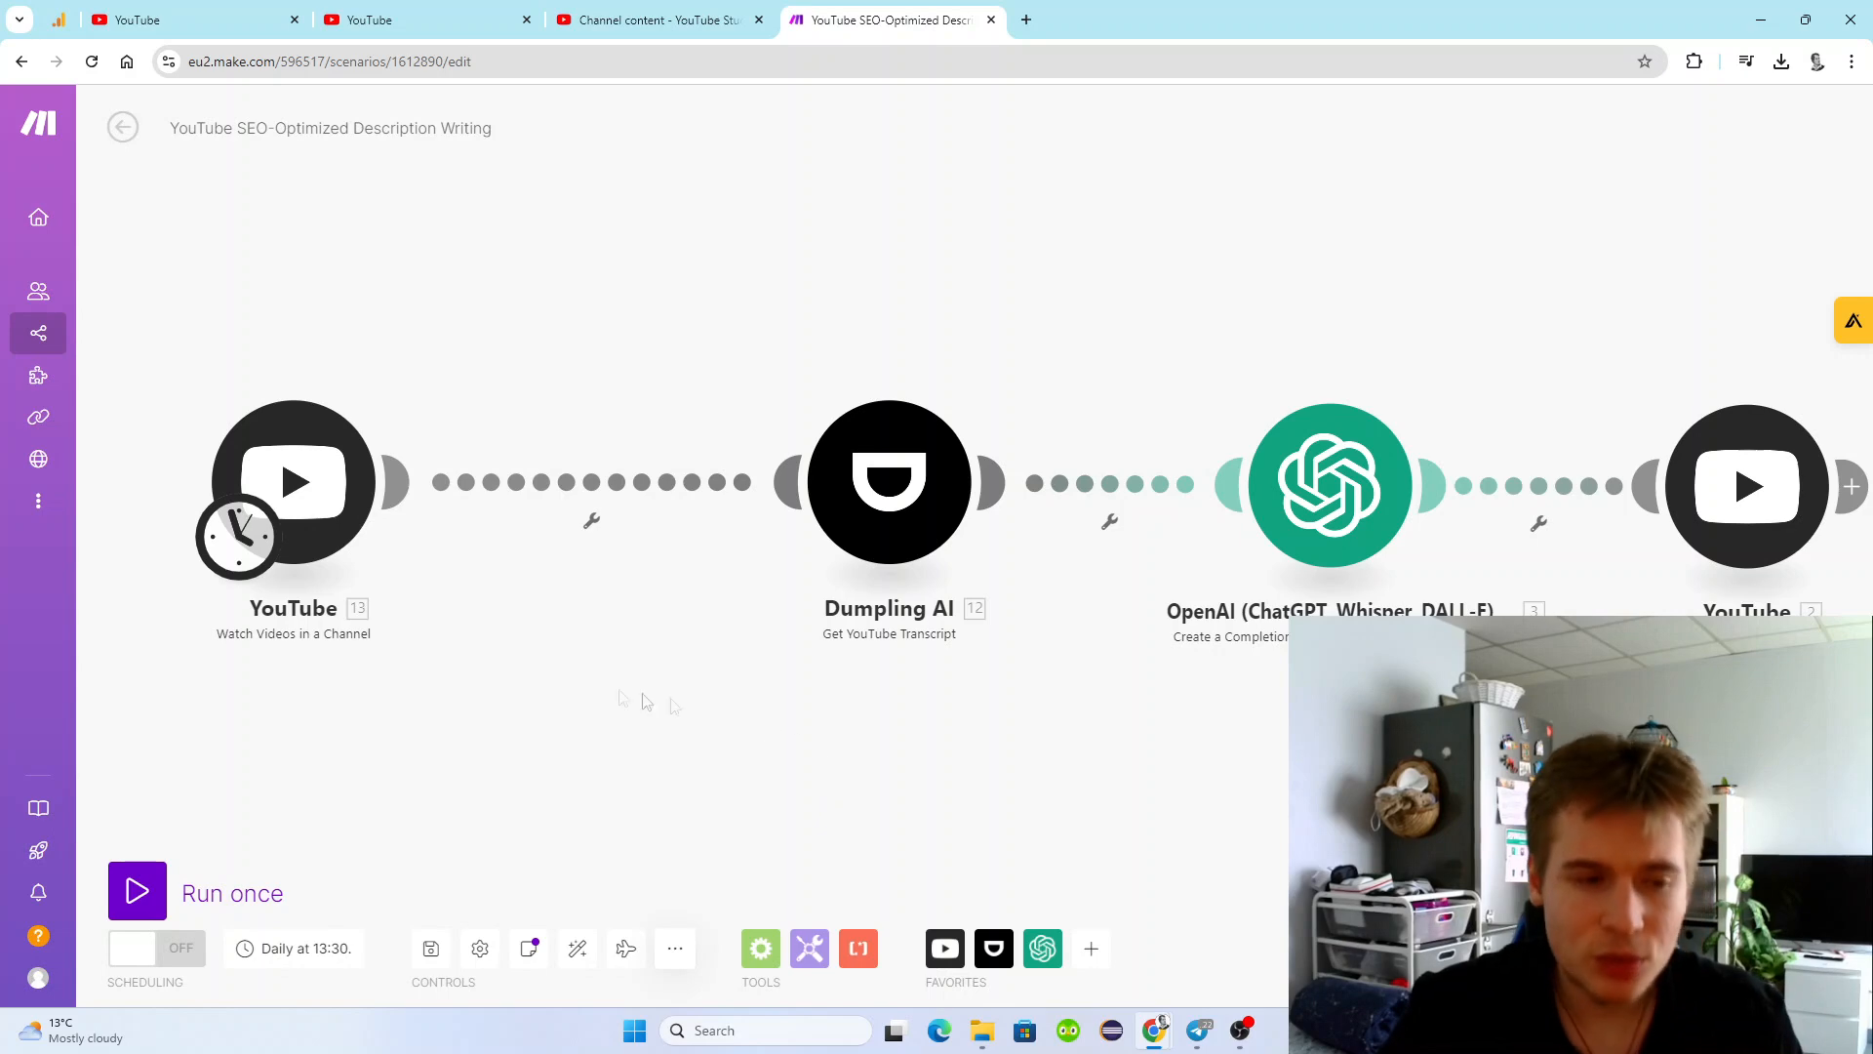
scroll(987, 577, "down", 1)
left_click_drag(1040, 662, 1010, 683)
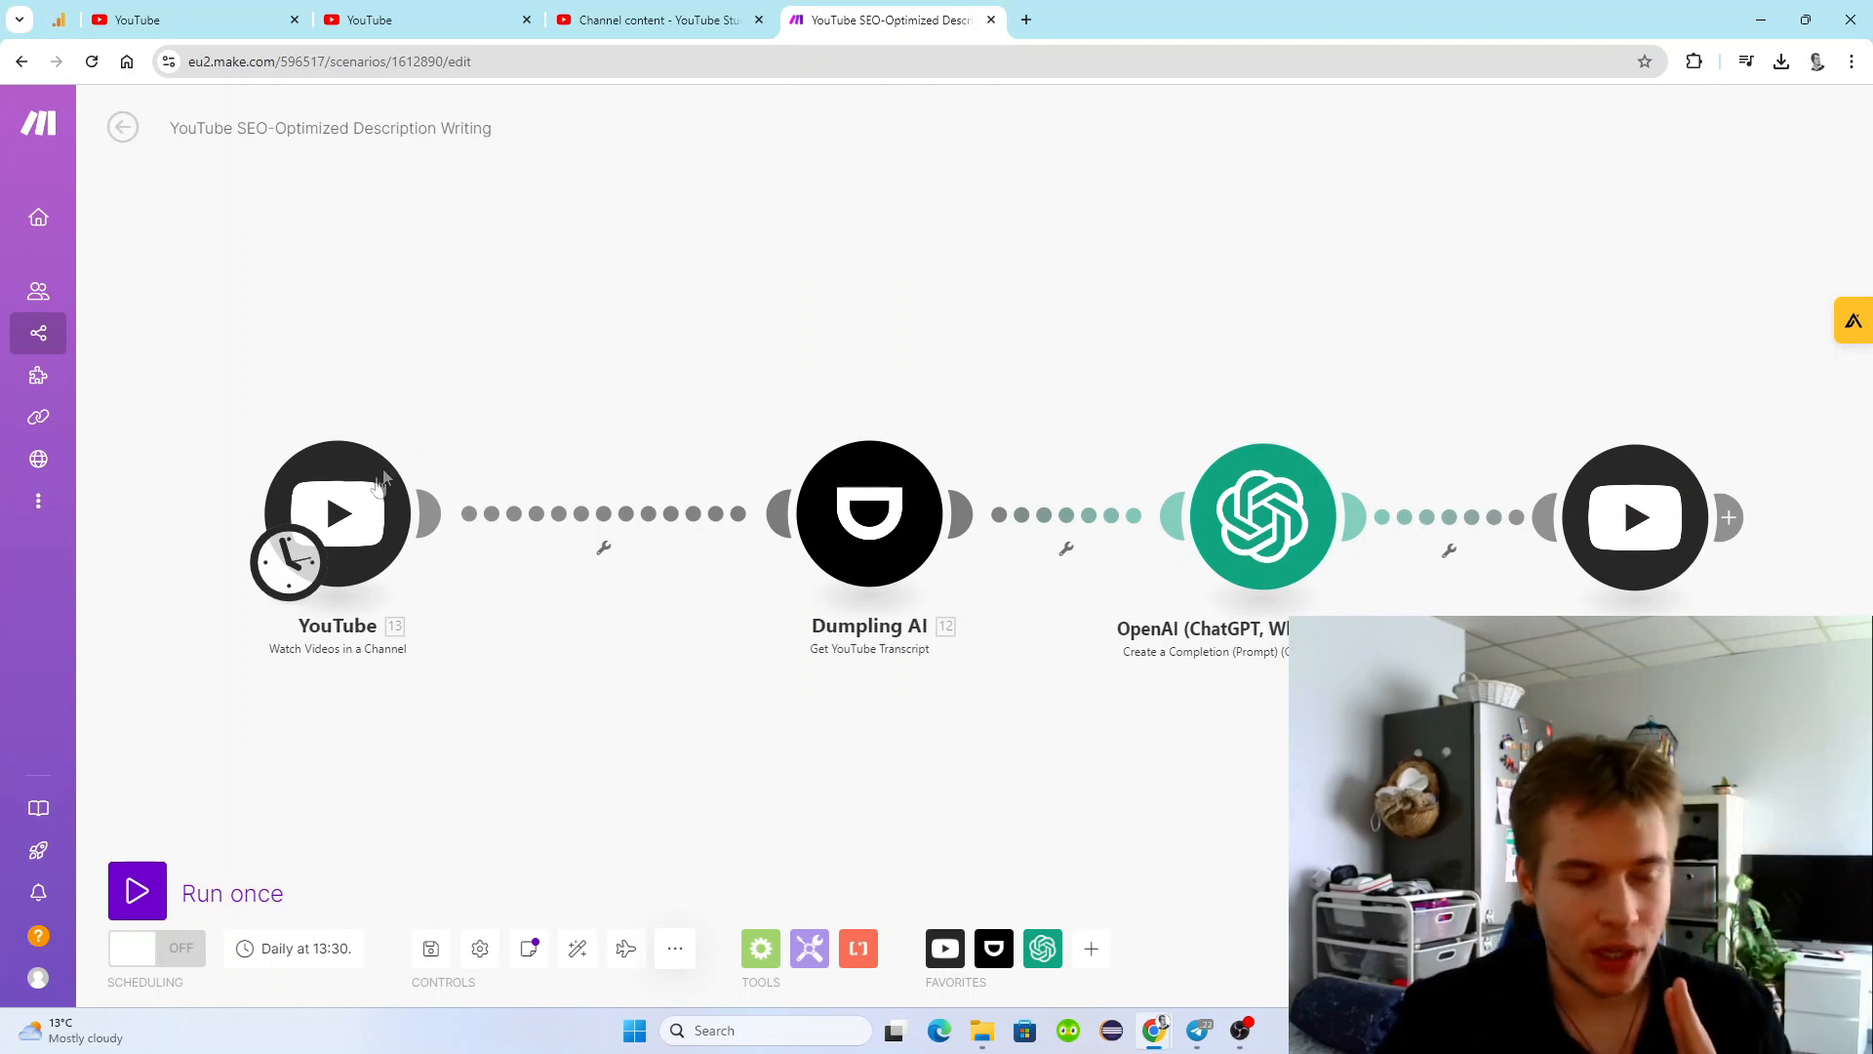
left_click(391, 566)
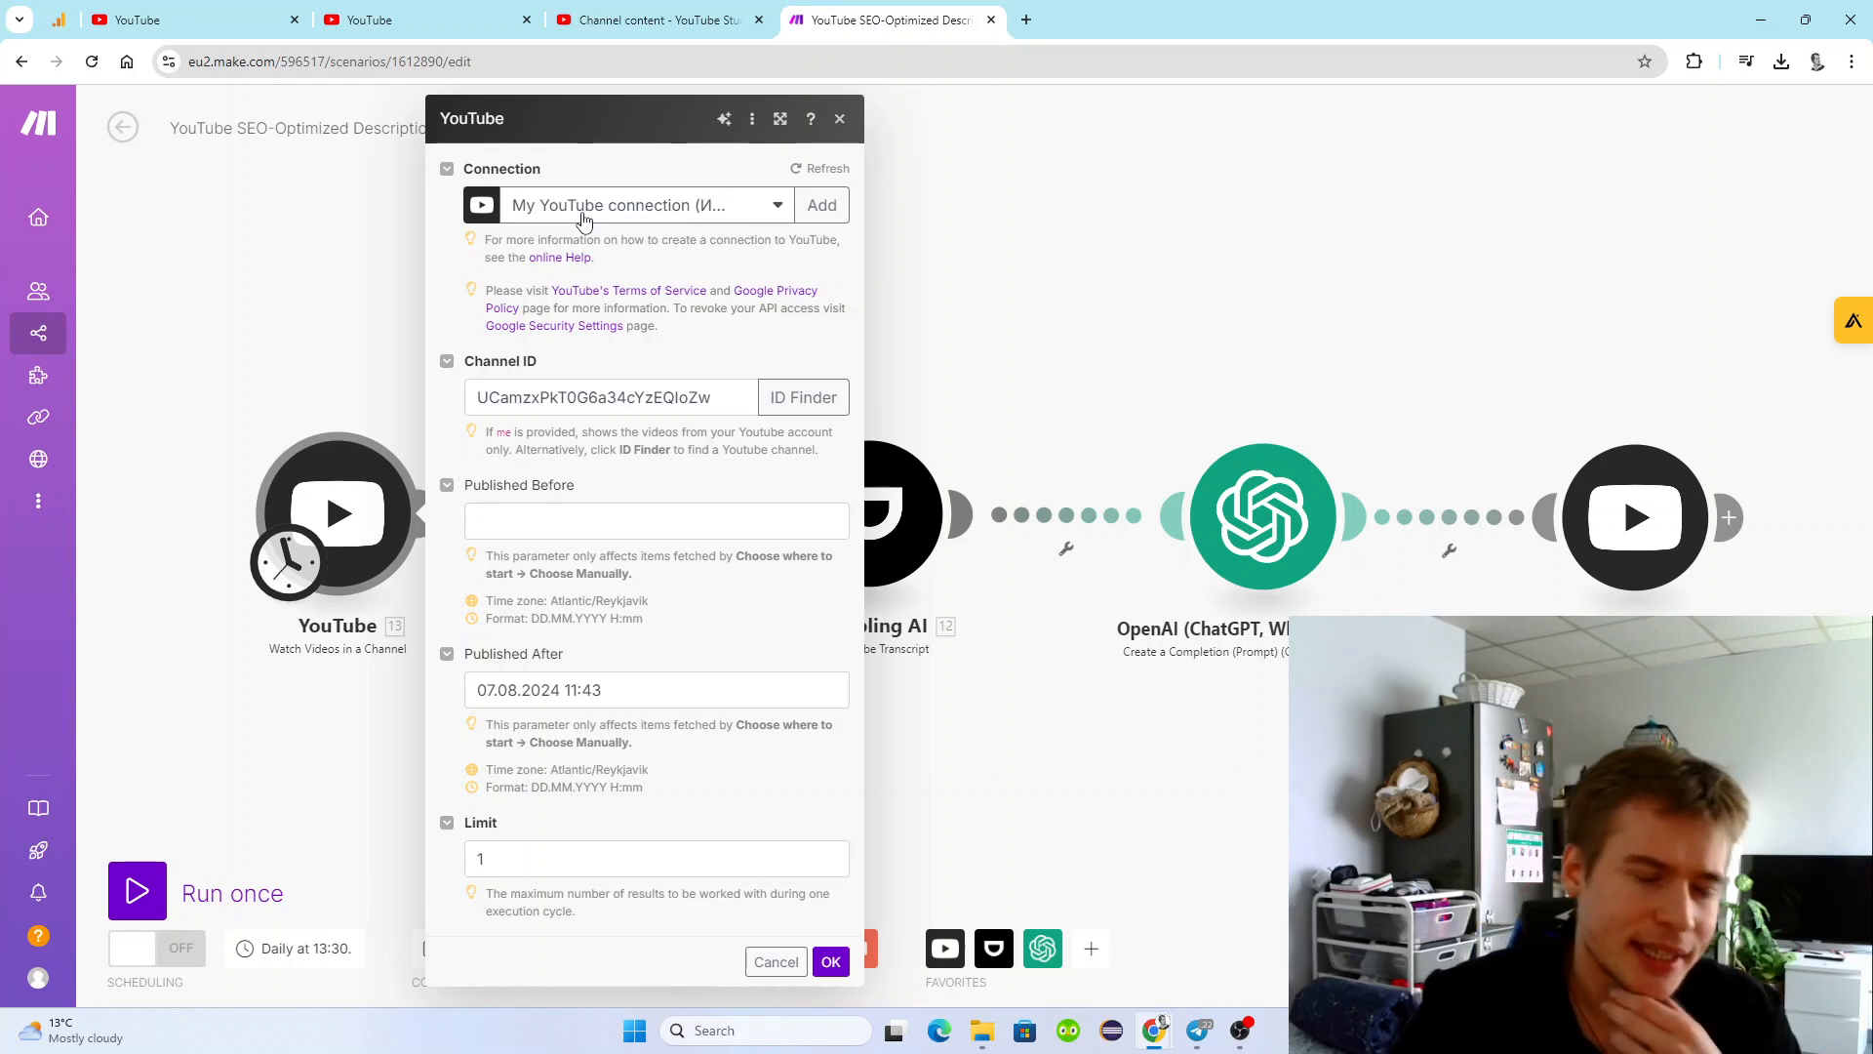
left_click(784, 402)
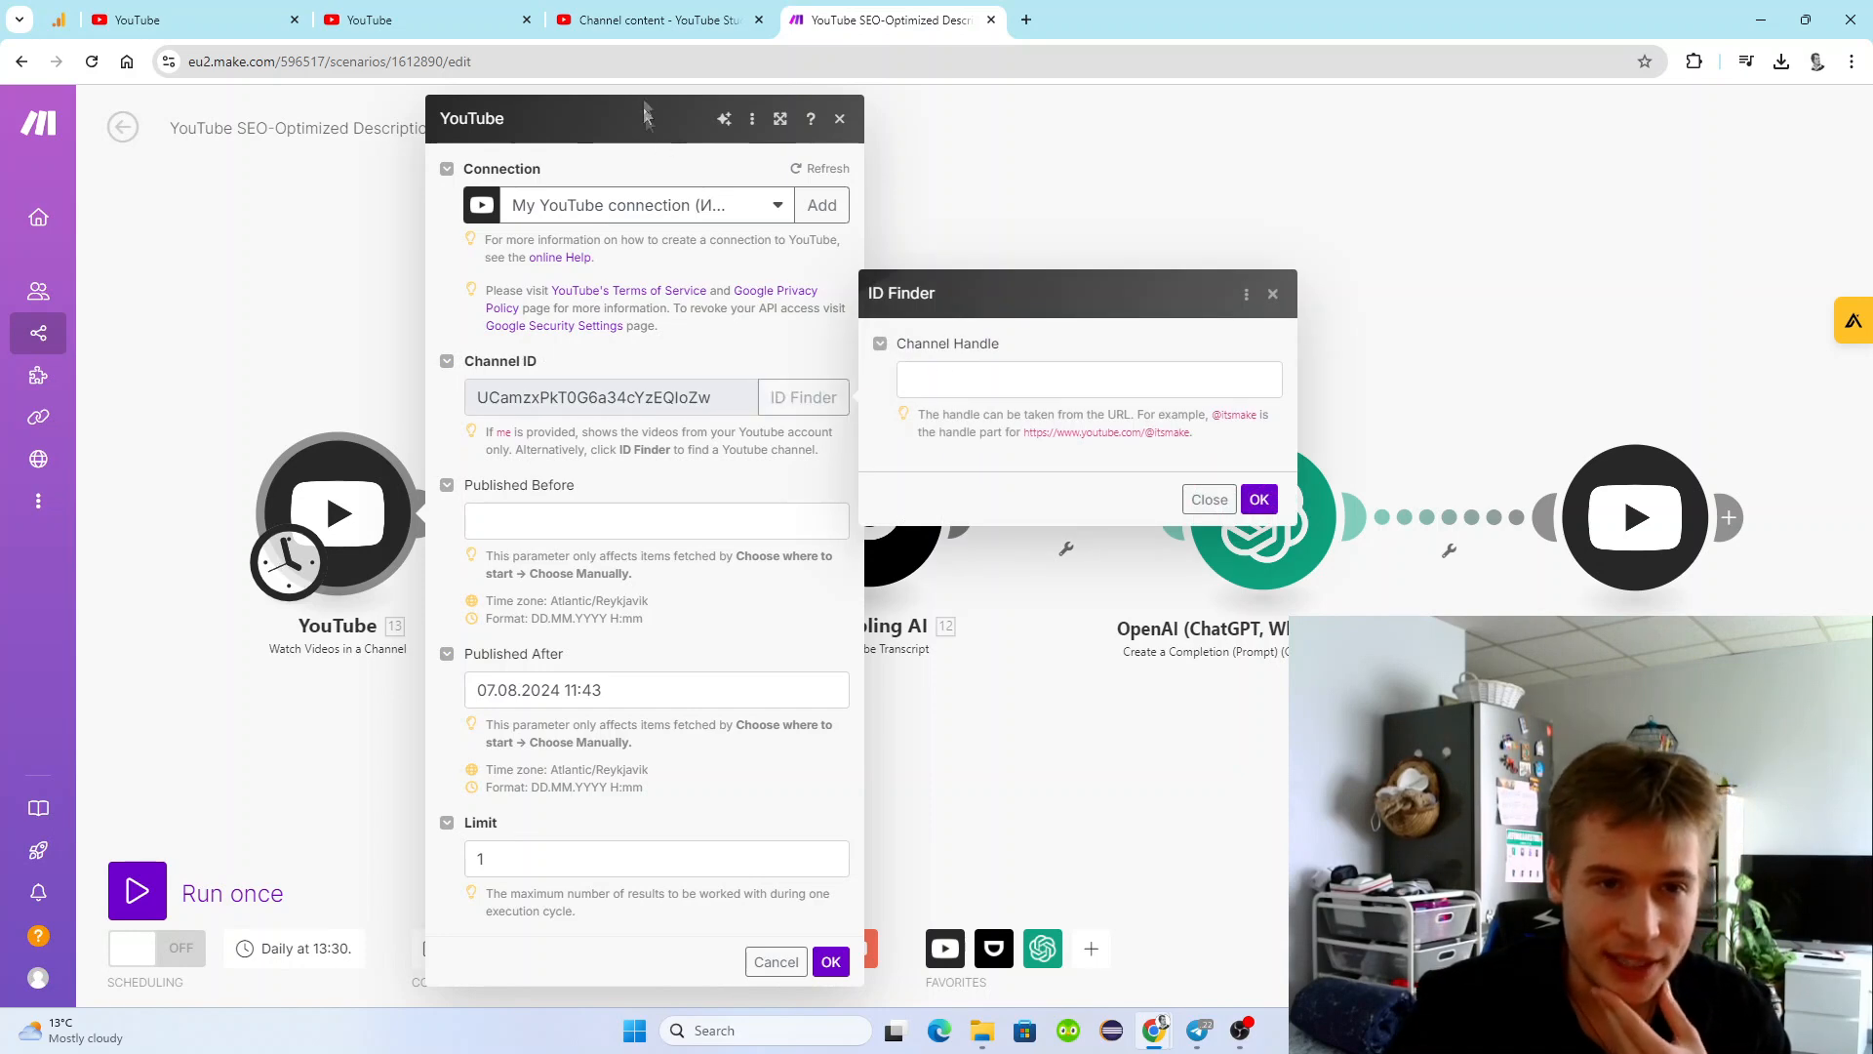
Open the channel's public page from YouTube Studio in a new tab and select the channel handle.
left_click(647, 20)
right_click(181, 242)
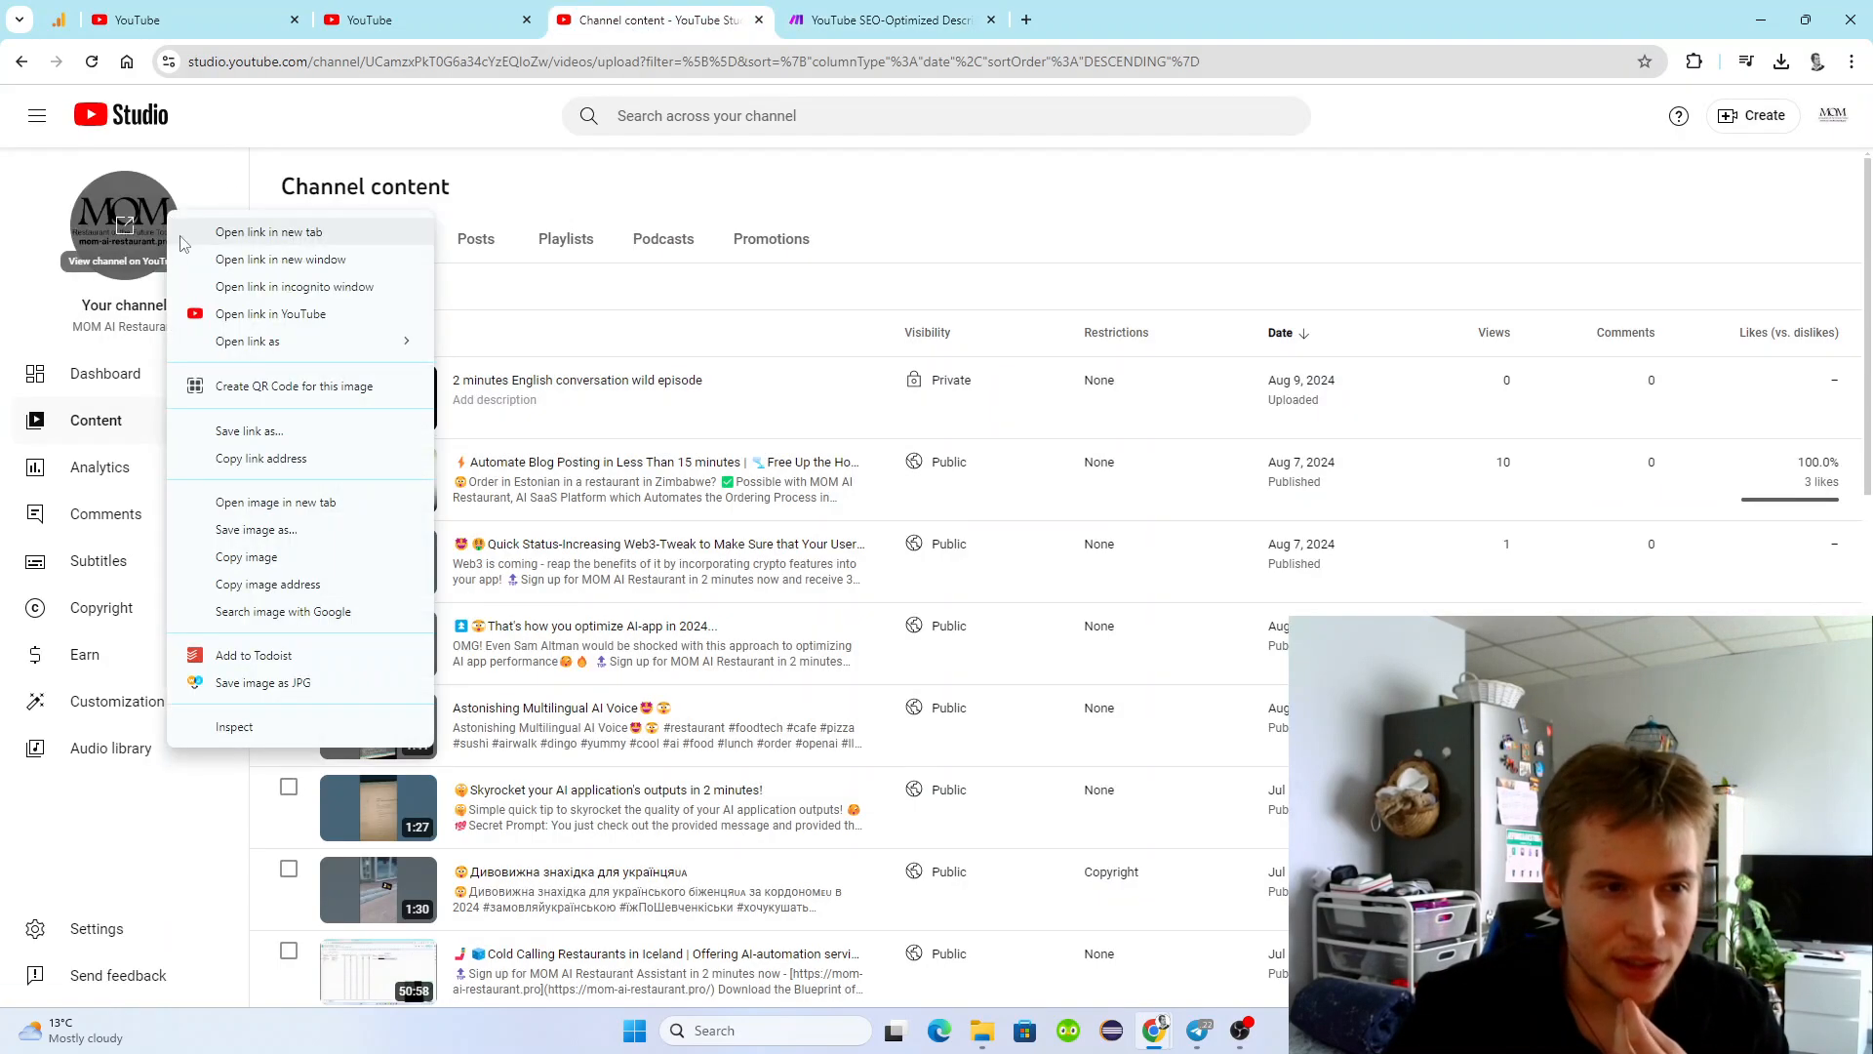
left_click(147, 233)
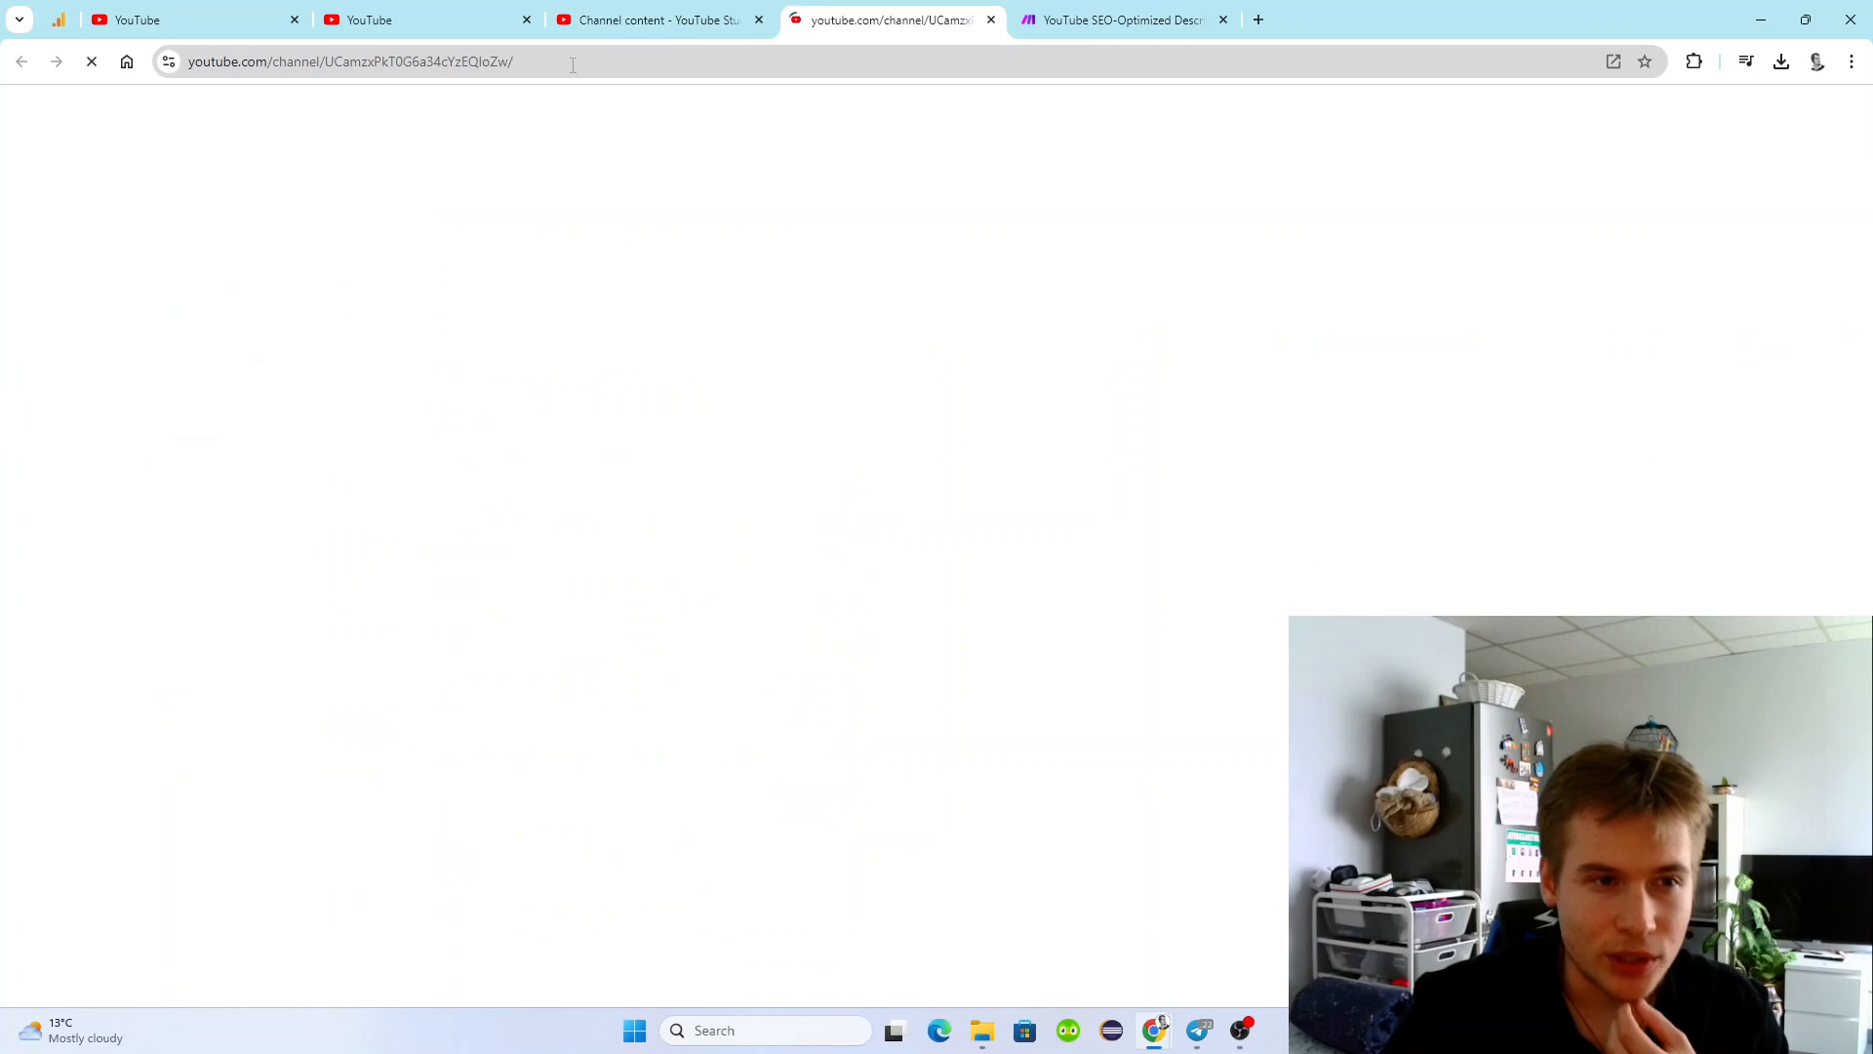
left_click_drag(325, 61, 516, 70)
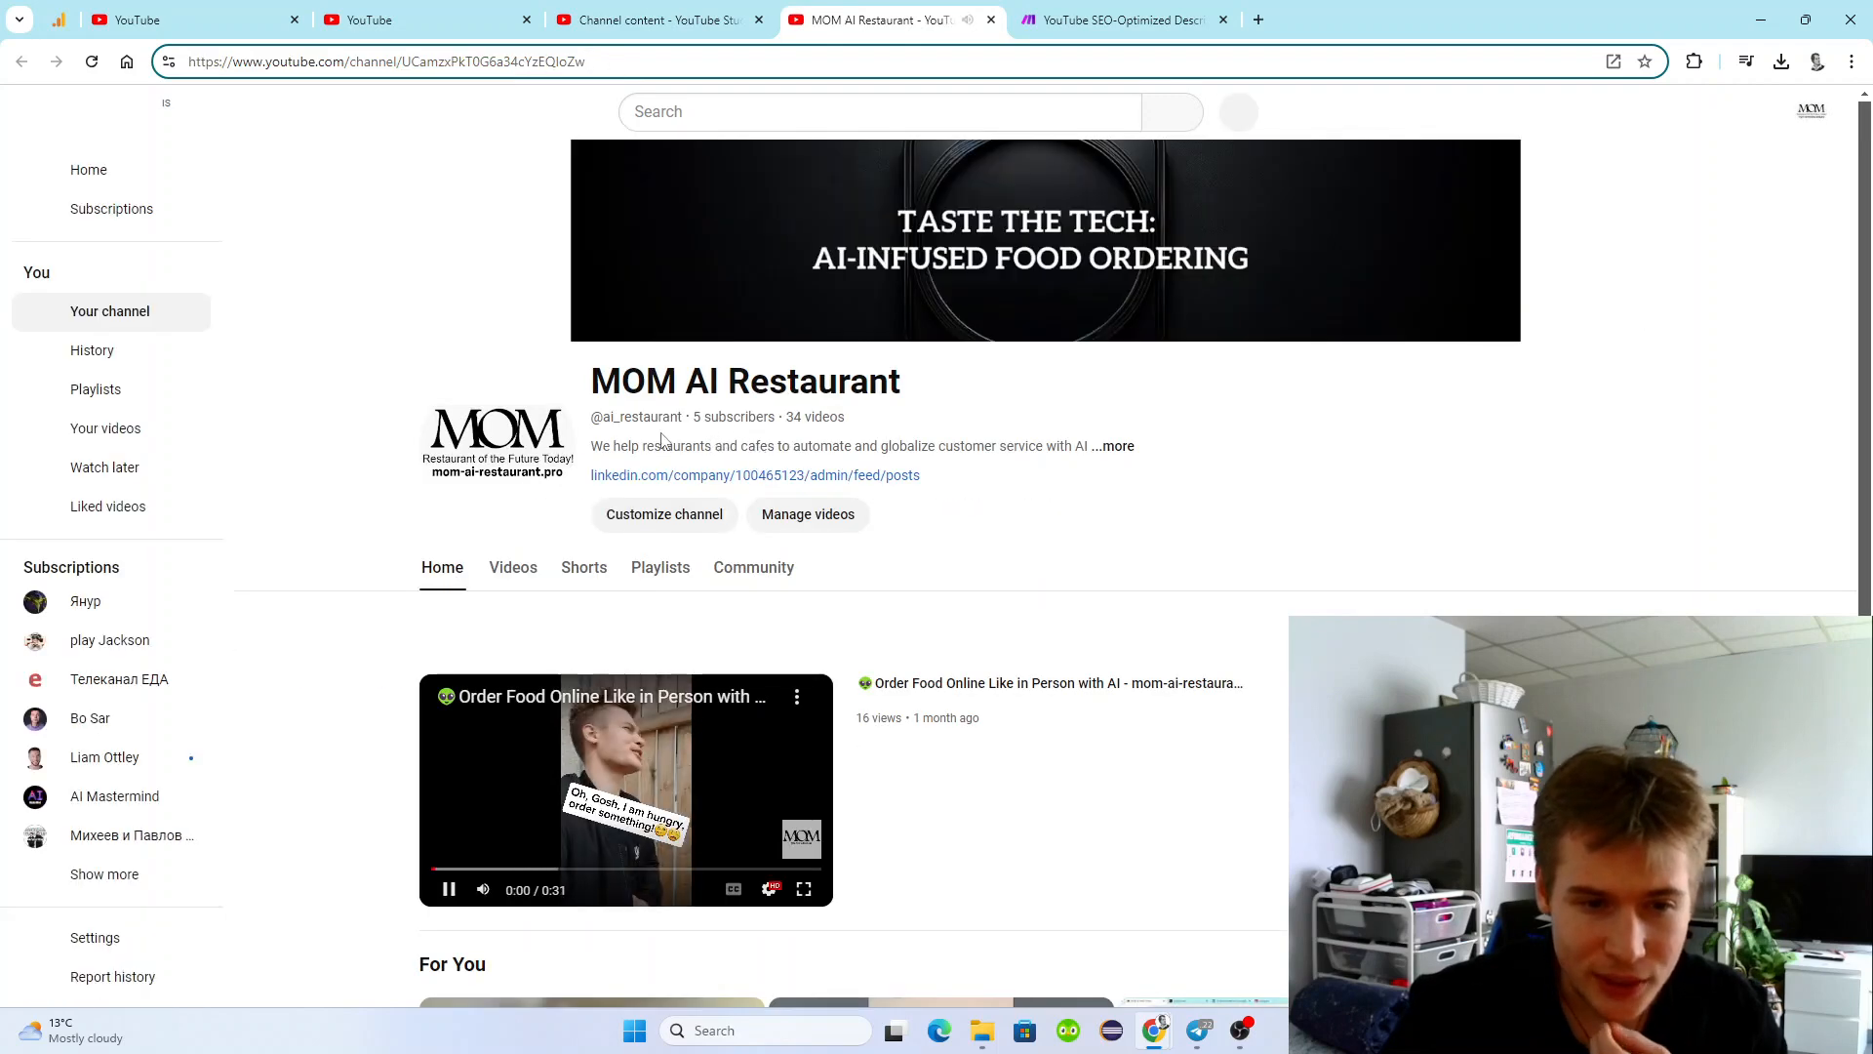
left_click_drag(683, 416, 591, 417)
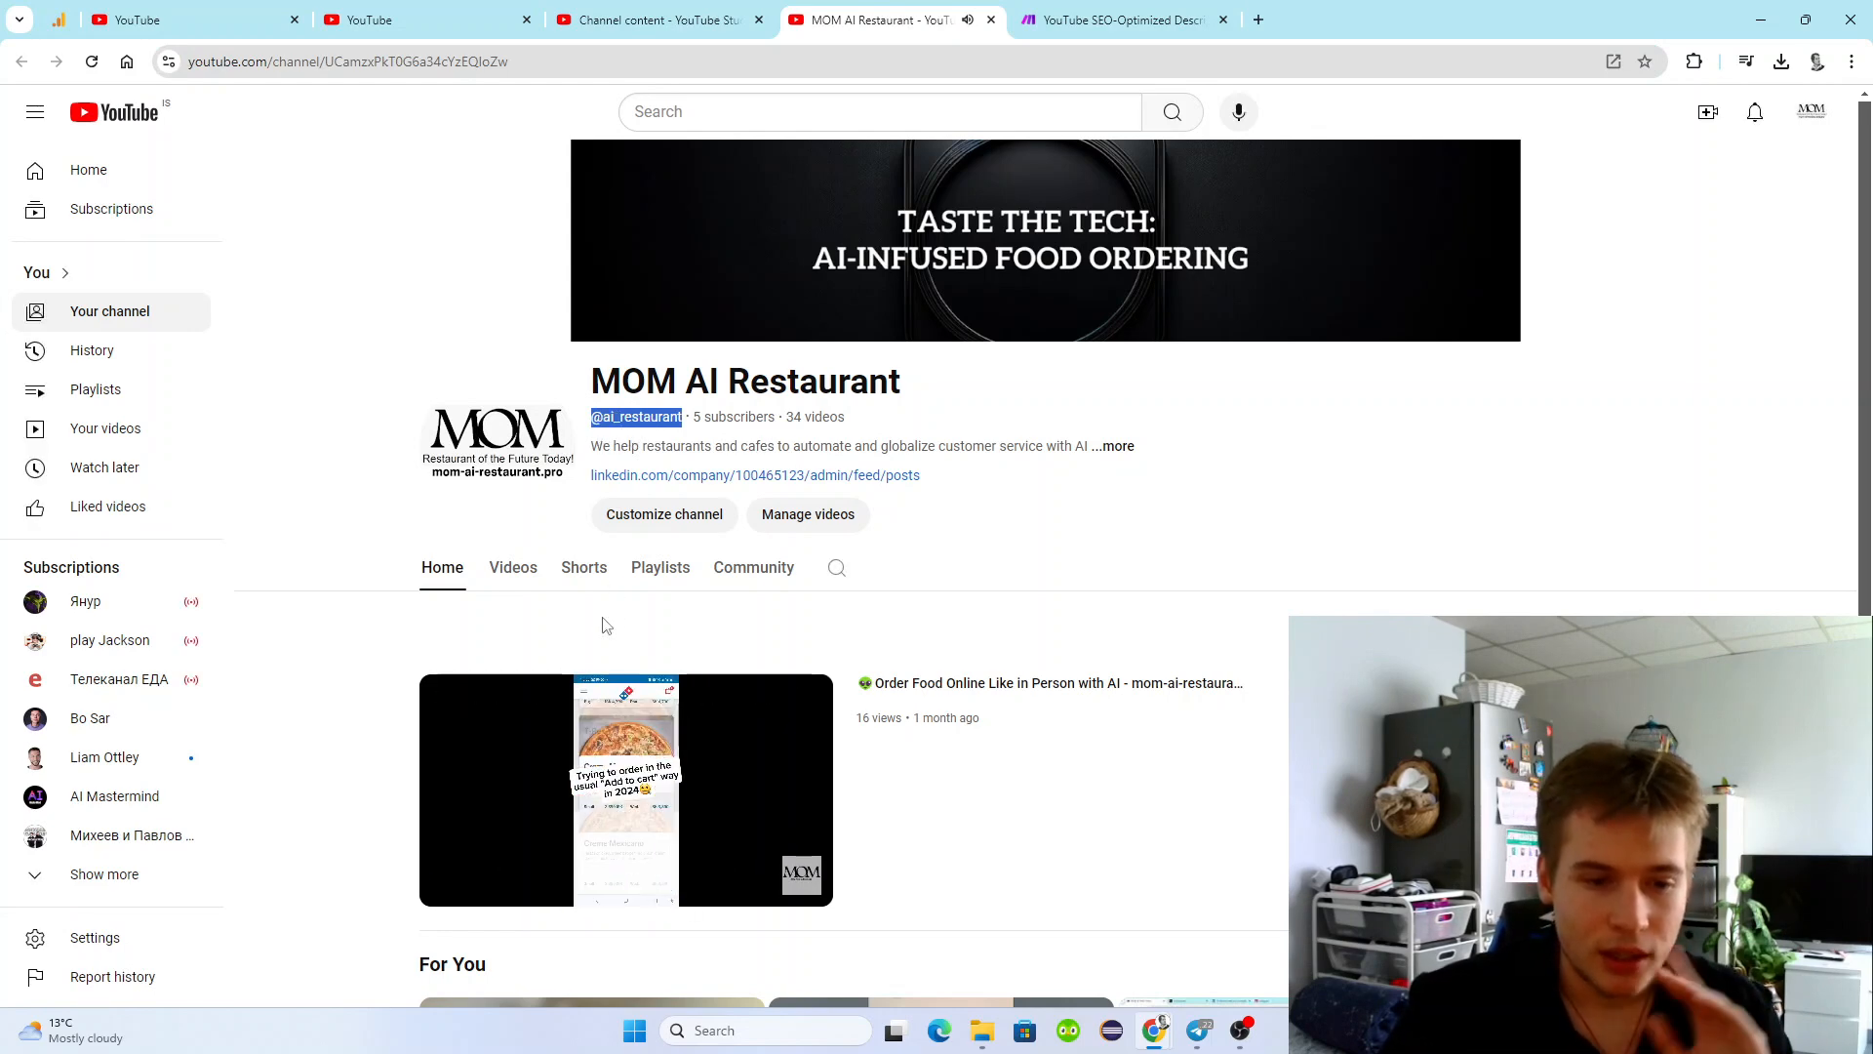
Return to the Make scenario and close the trigger module's open settings, leaving the ID Finder unused.
mouse_move(632, 733)
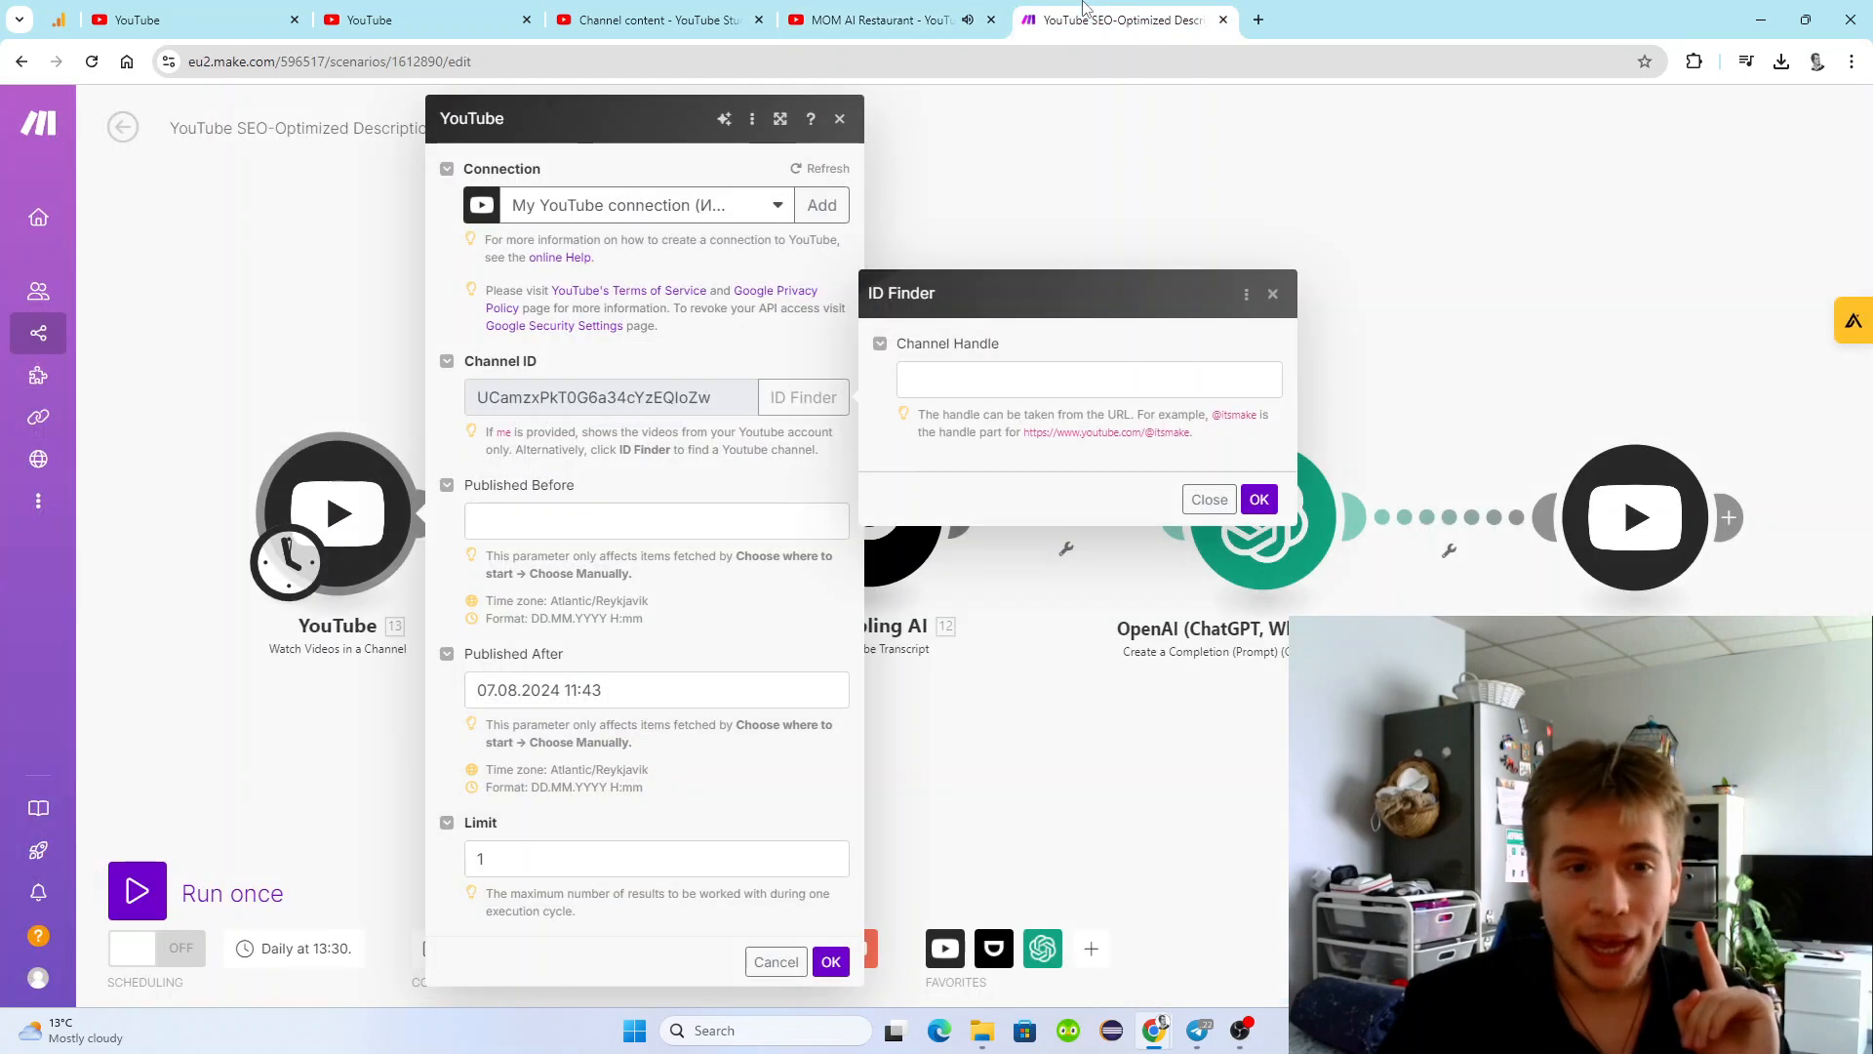
left_click(1085, 19)
left_click(1006, 154)
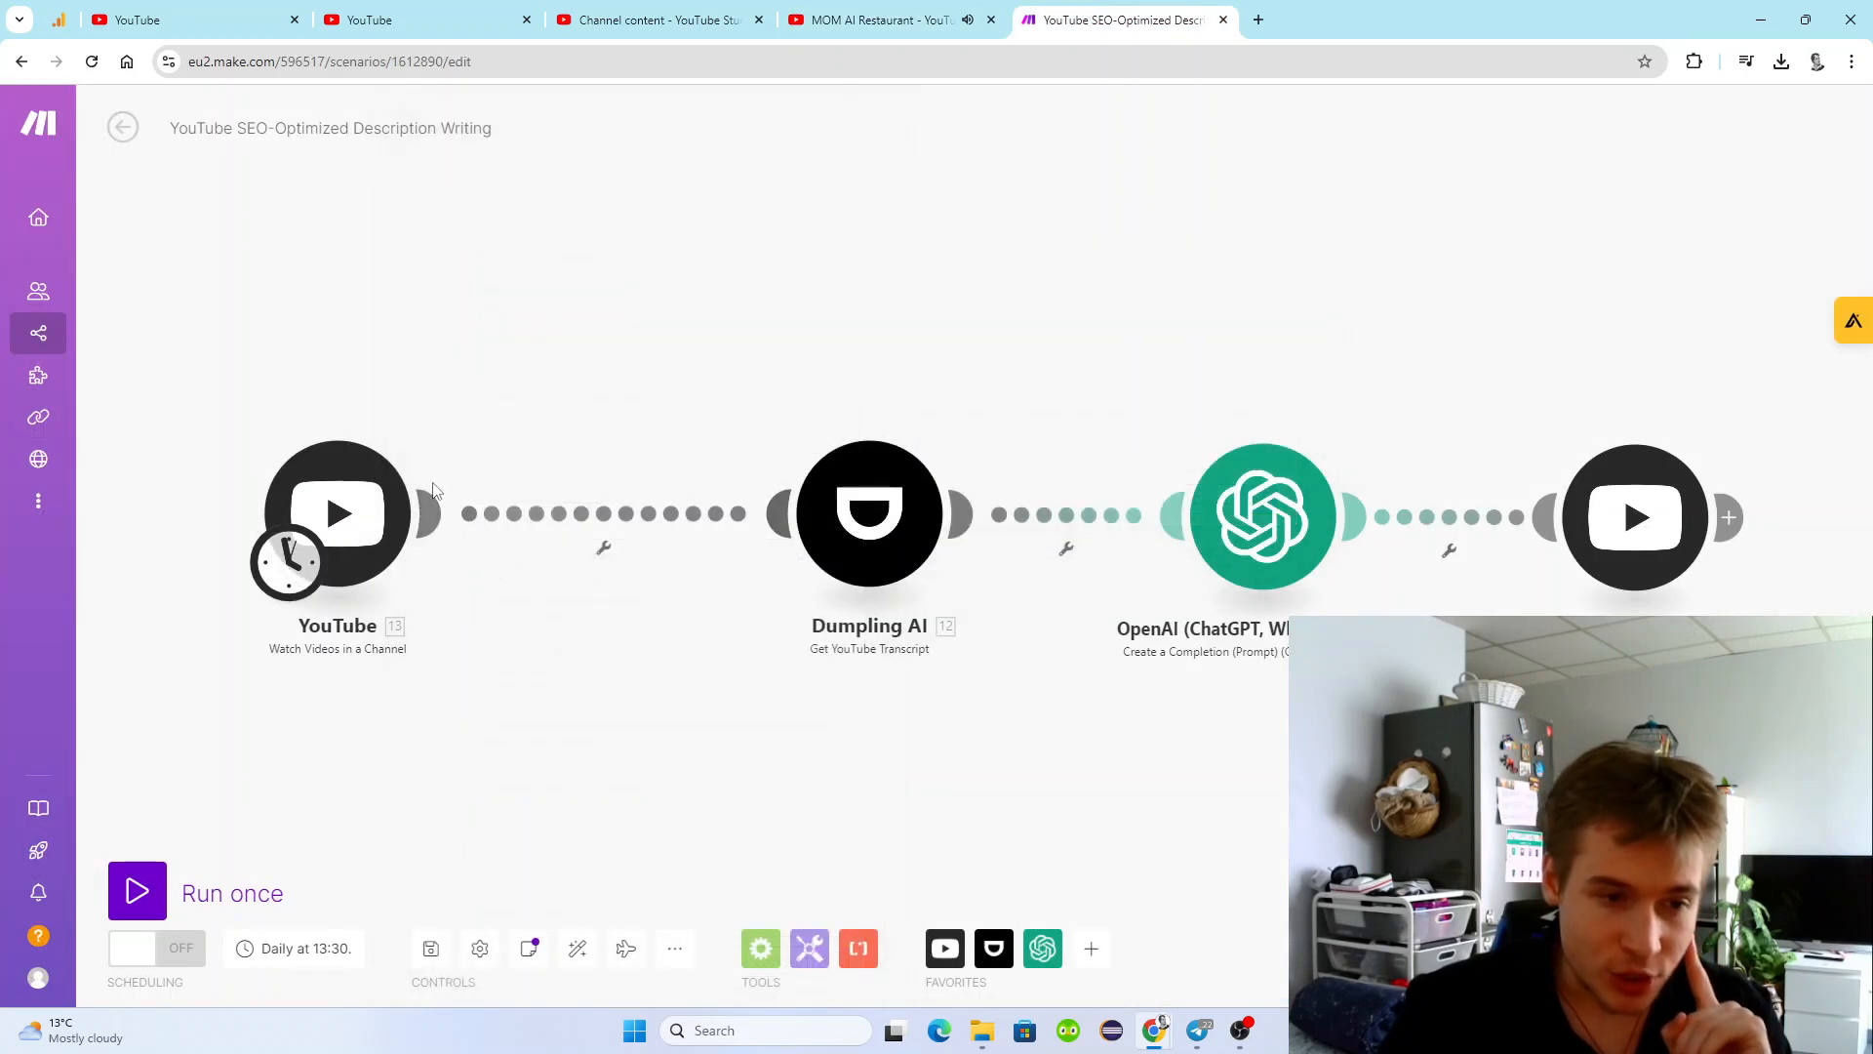
left_click(297, 558)
left_click(341, 323)
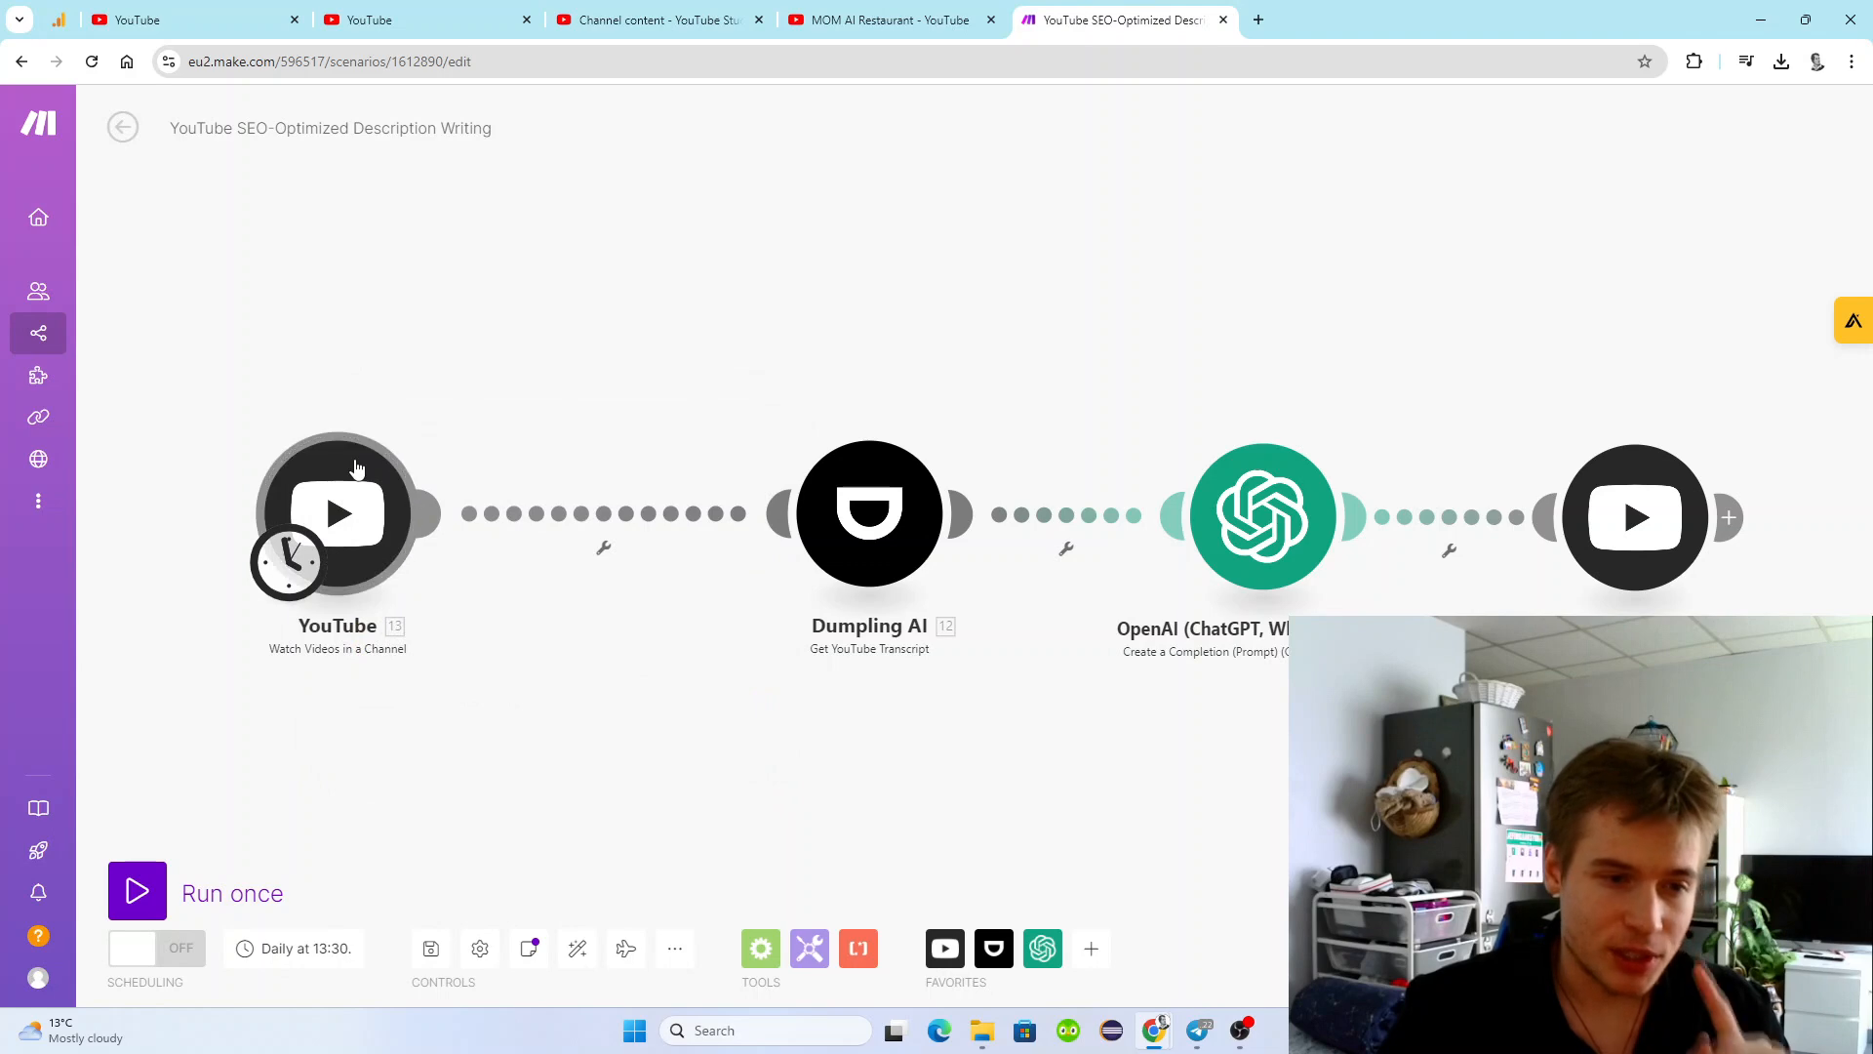
Reopen the Watch Videos in a Channel module's settings, check the result limit and confirm the dialog.
left_click(356, 472)
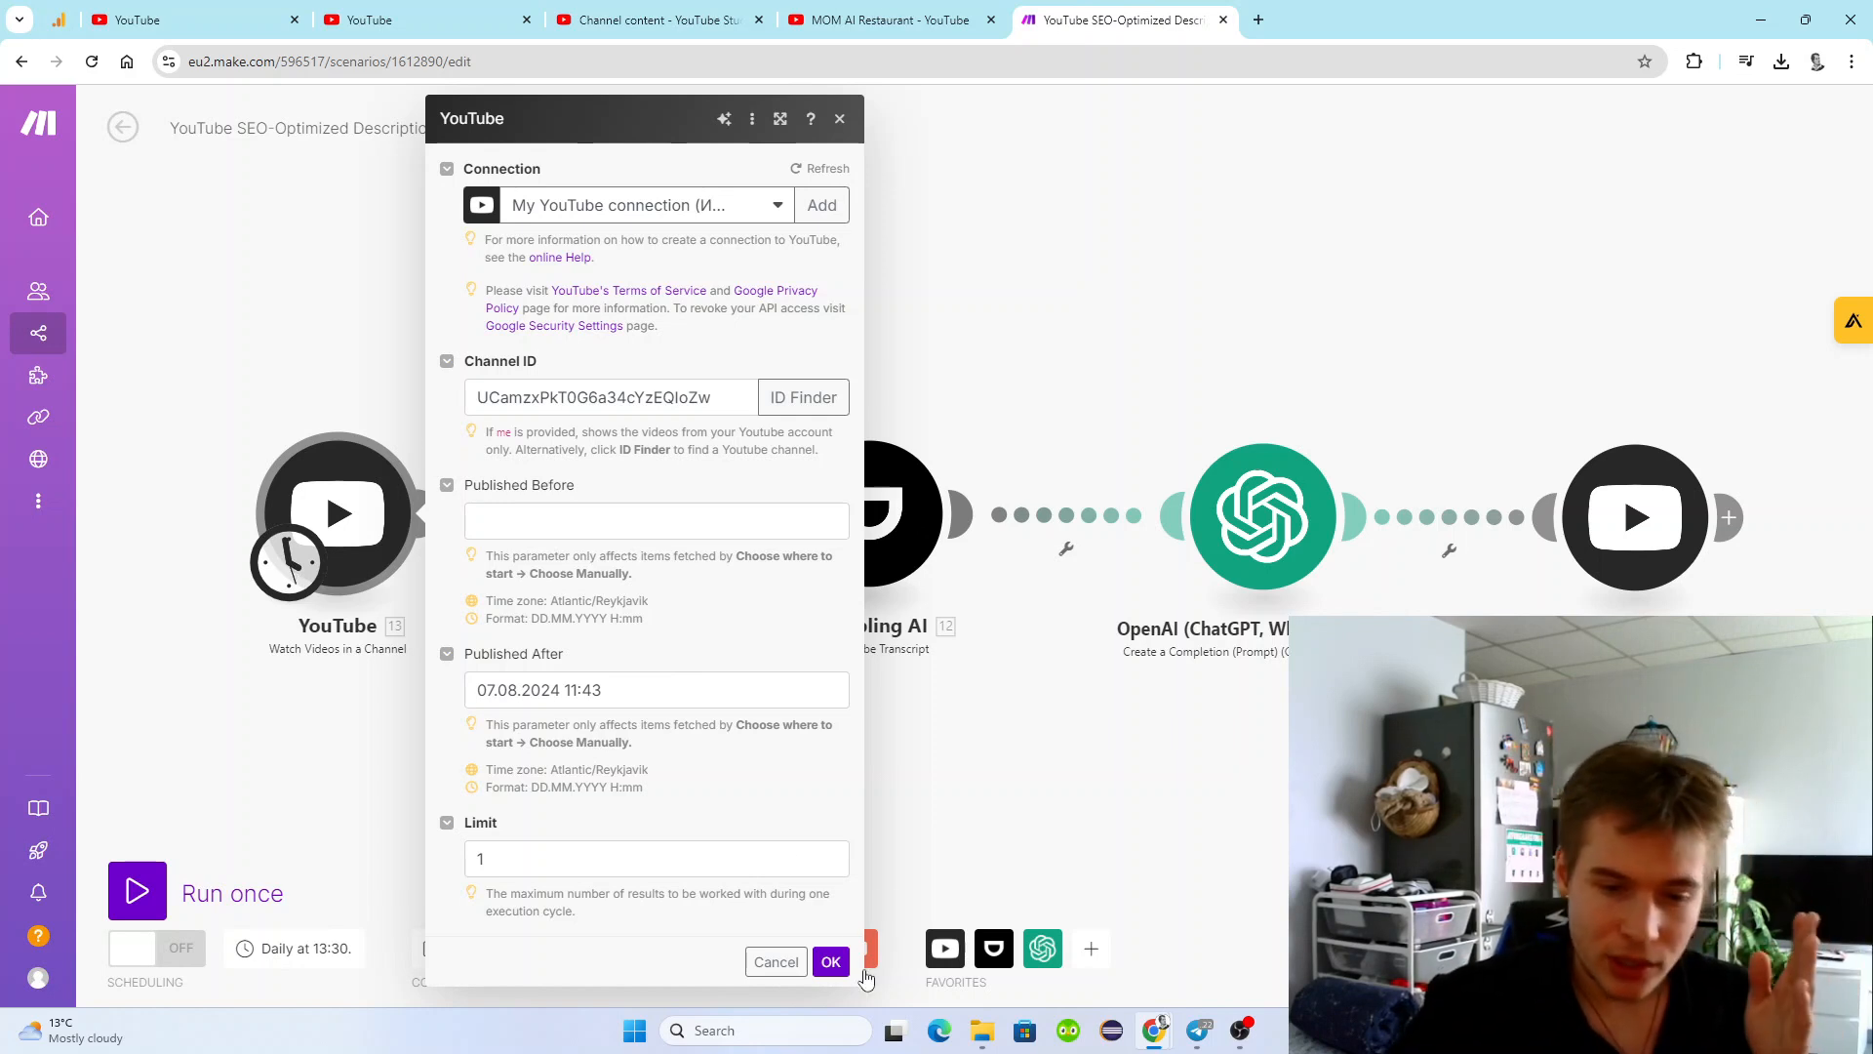
left_click(651, 855)
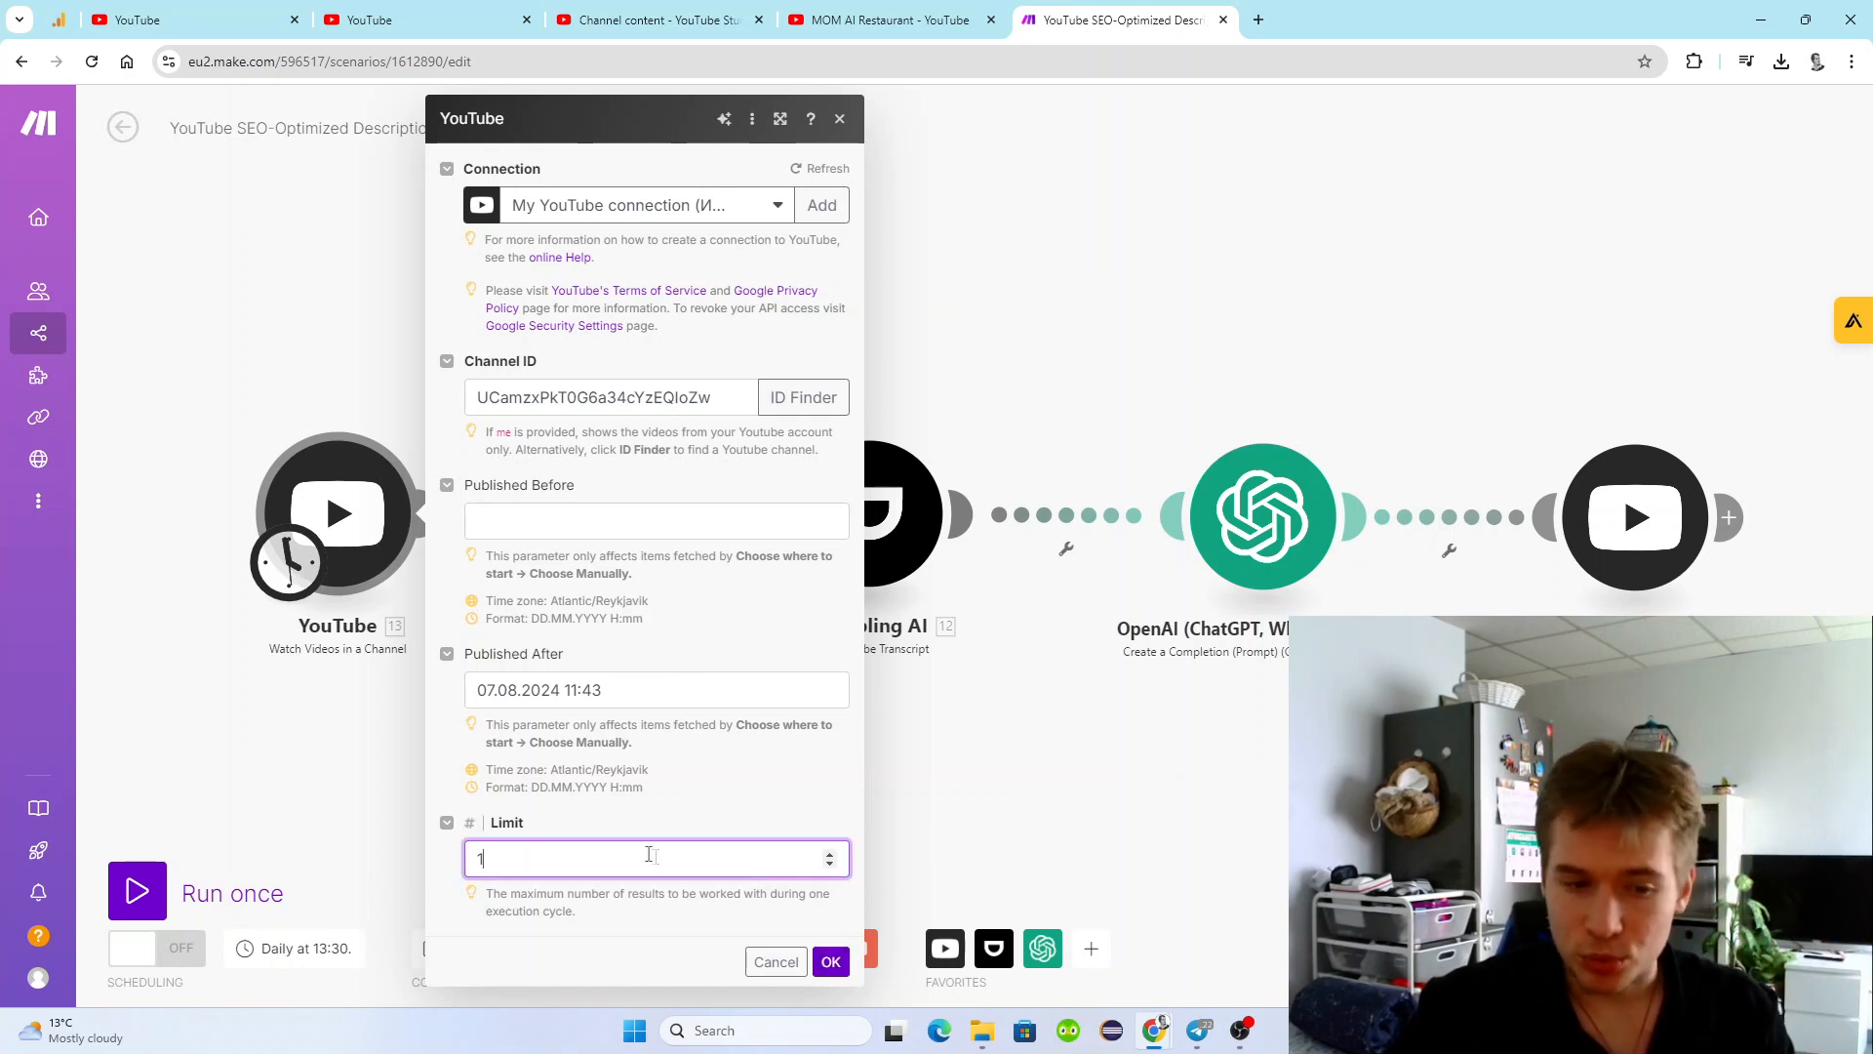
left_click(831, 961)
Set the YouTube trigger's starting point manually to the video "2 minutes English conversation wild episode".
right_click(256, 441)
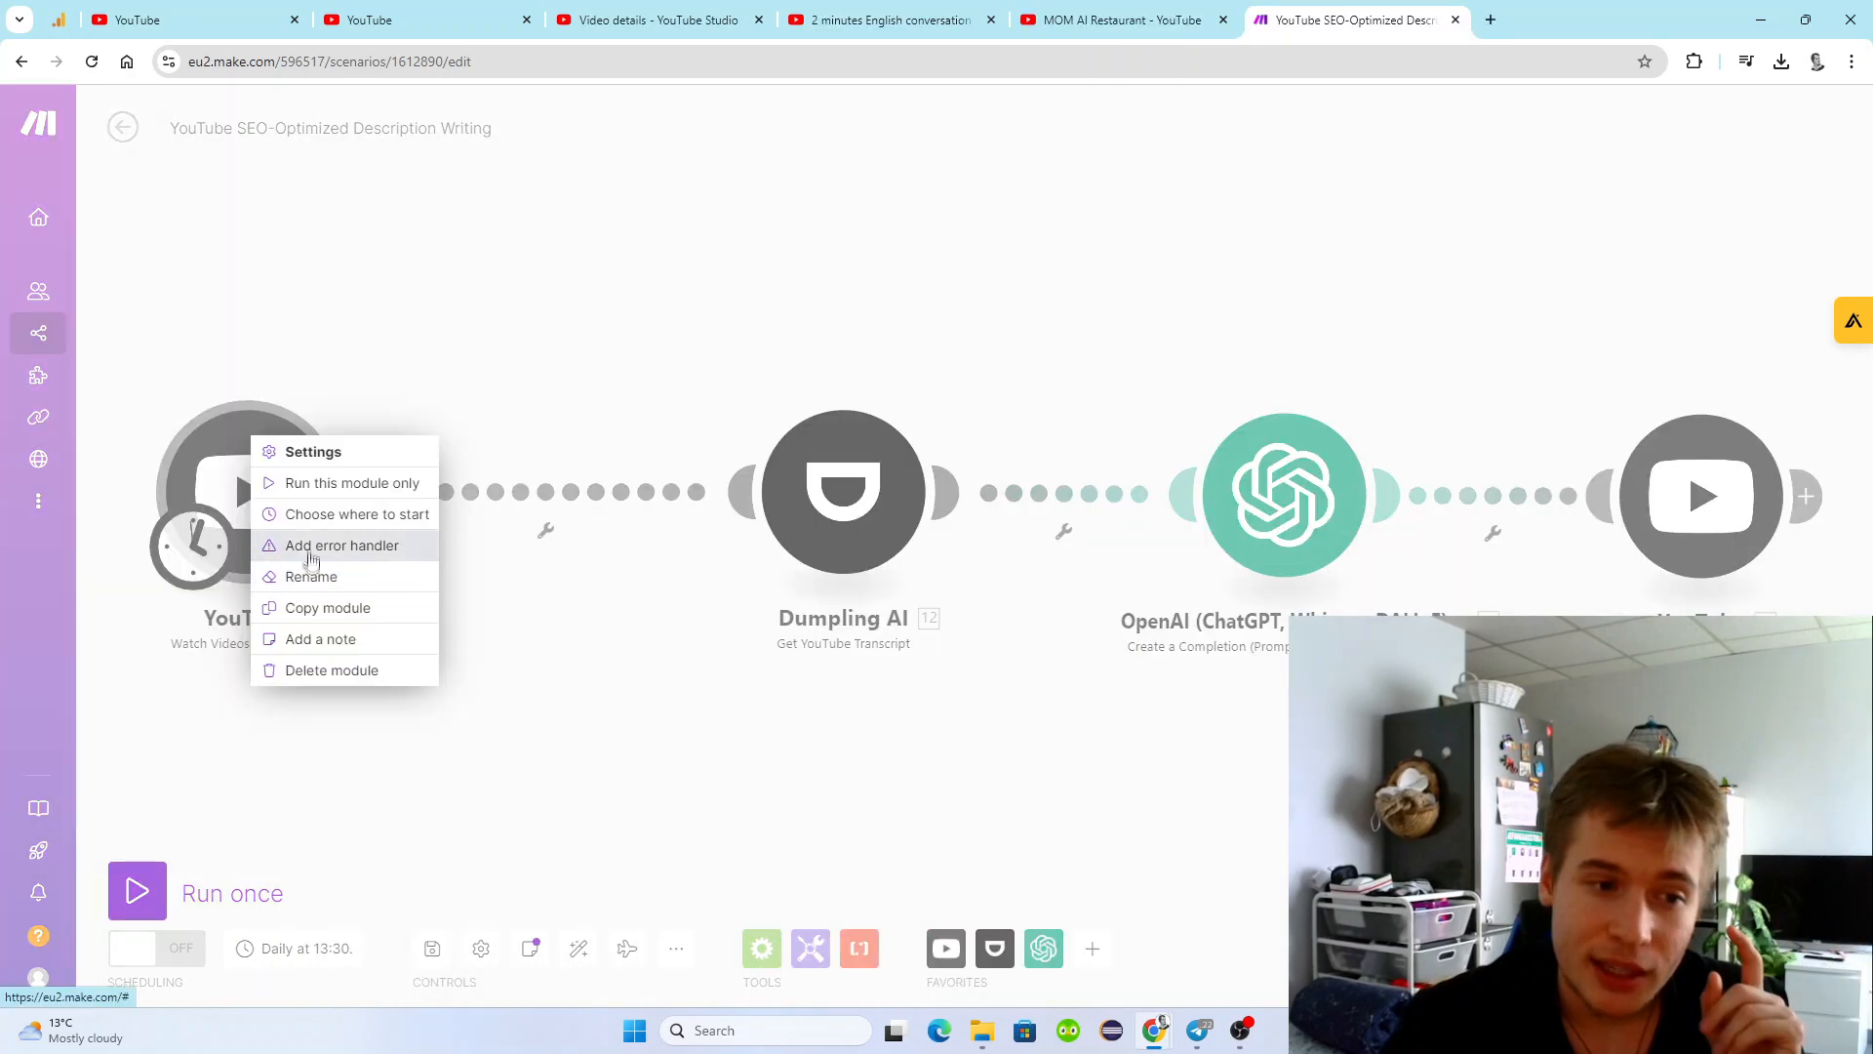
left_click(312, 524)
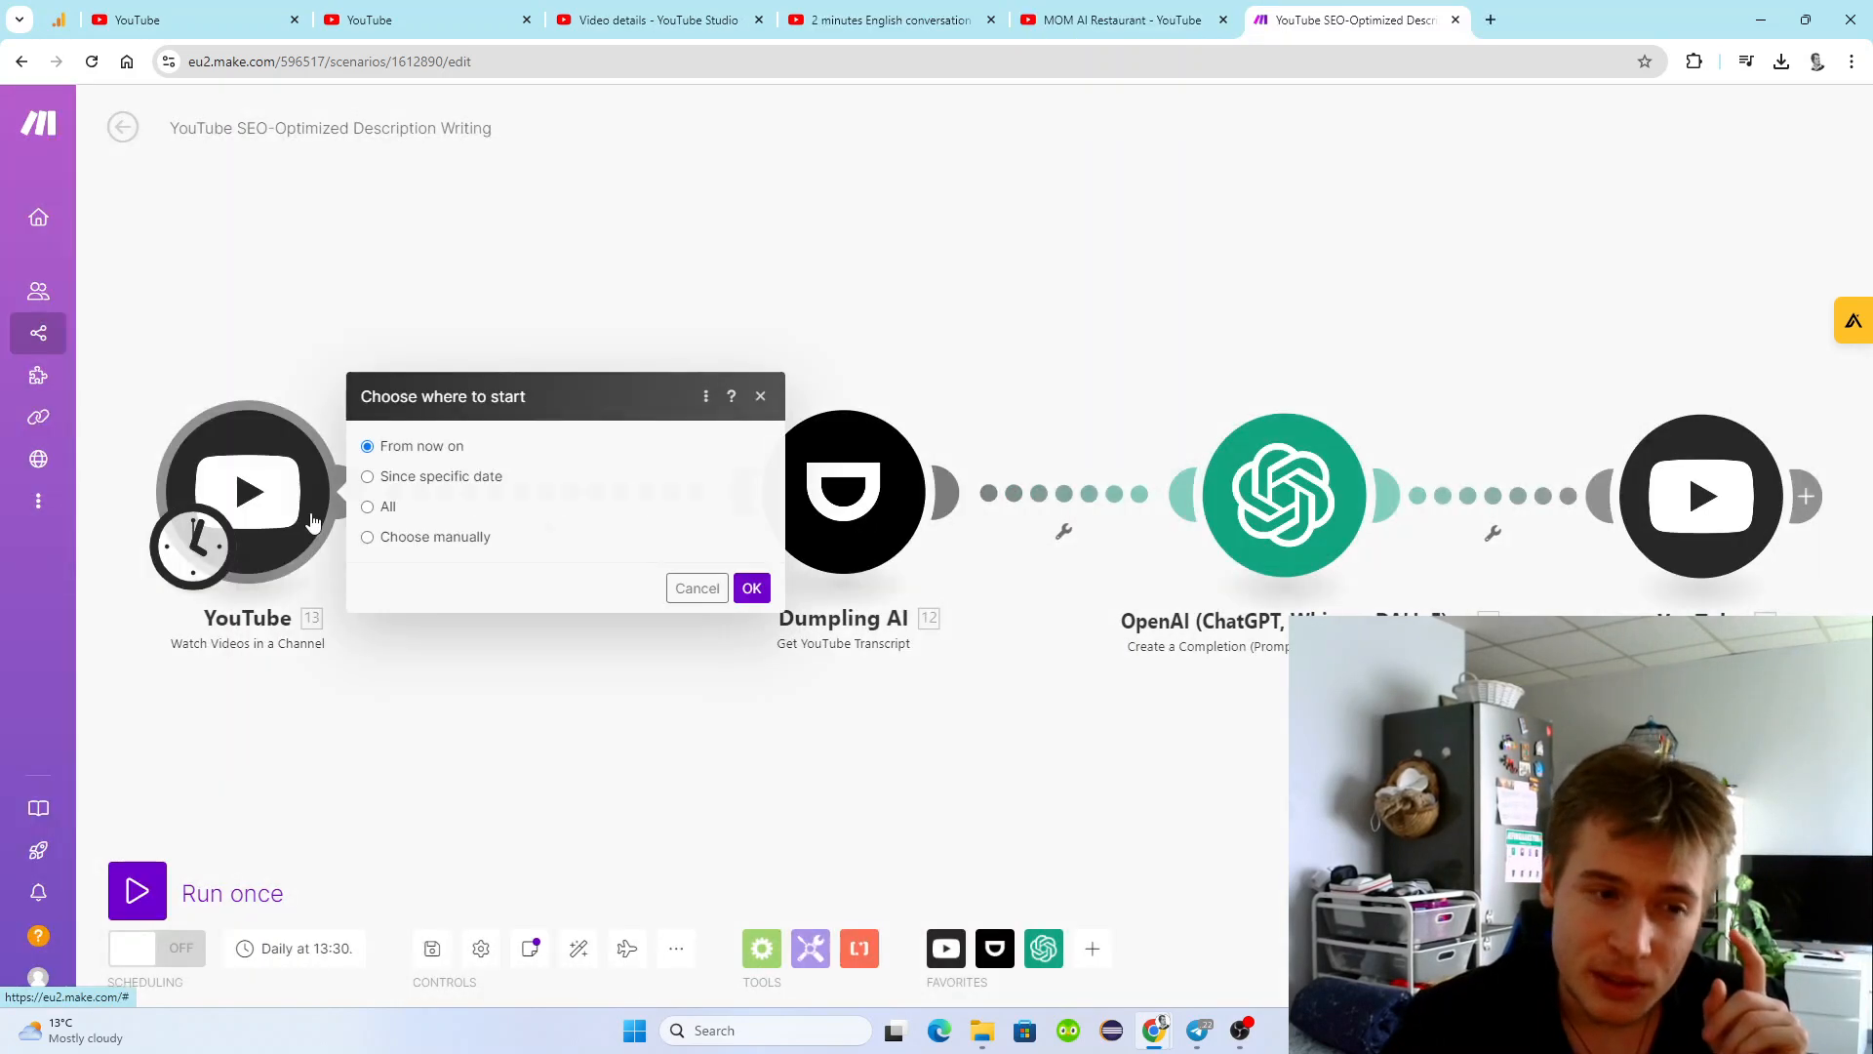
left_click(368, 538)
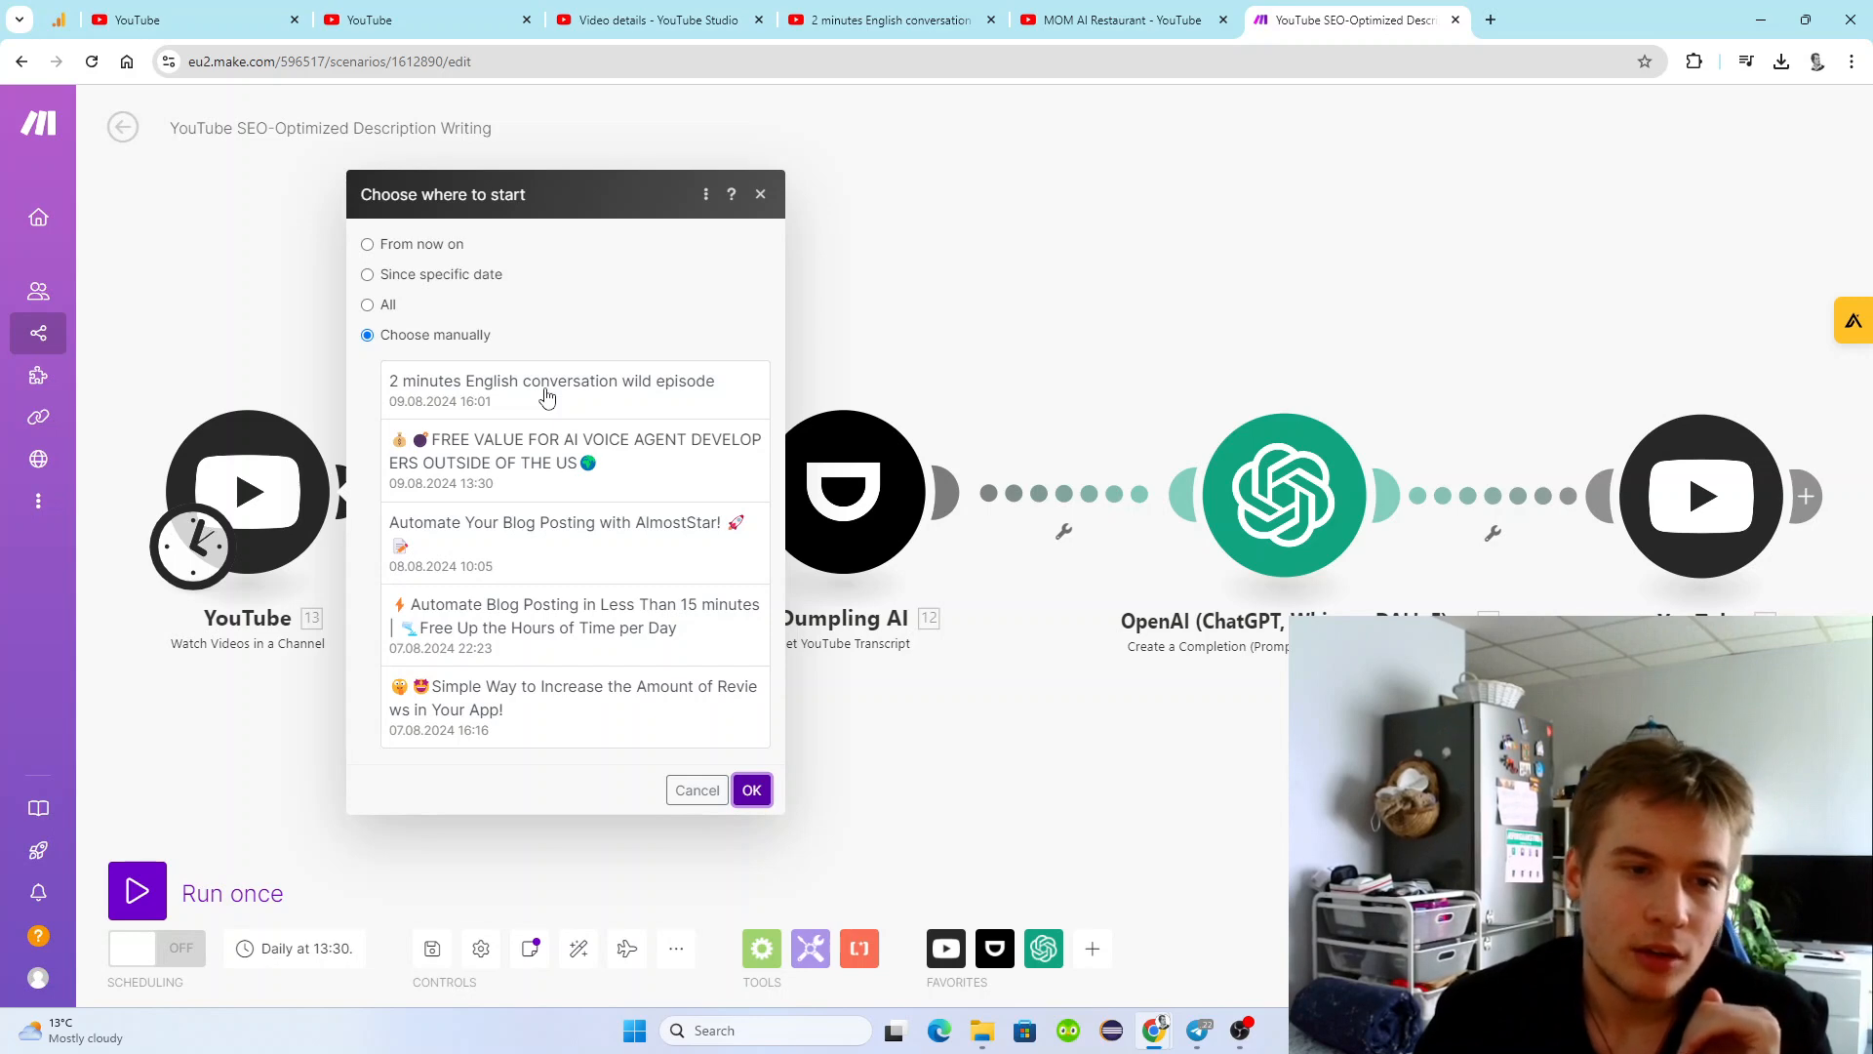
left_click(546, 390)
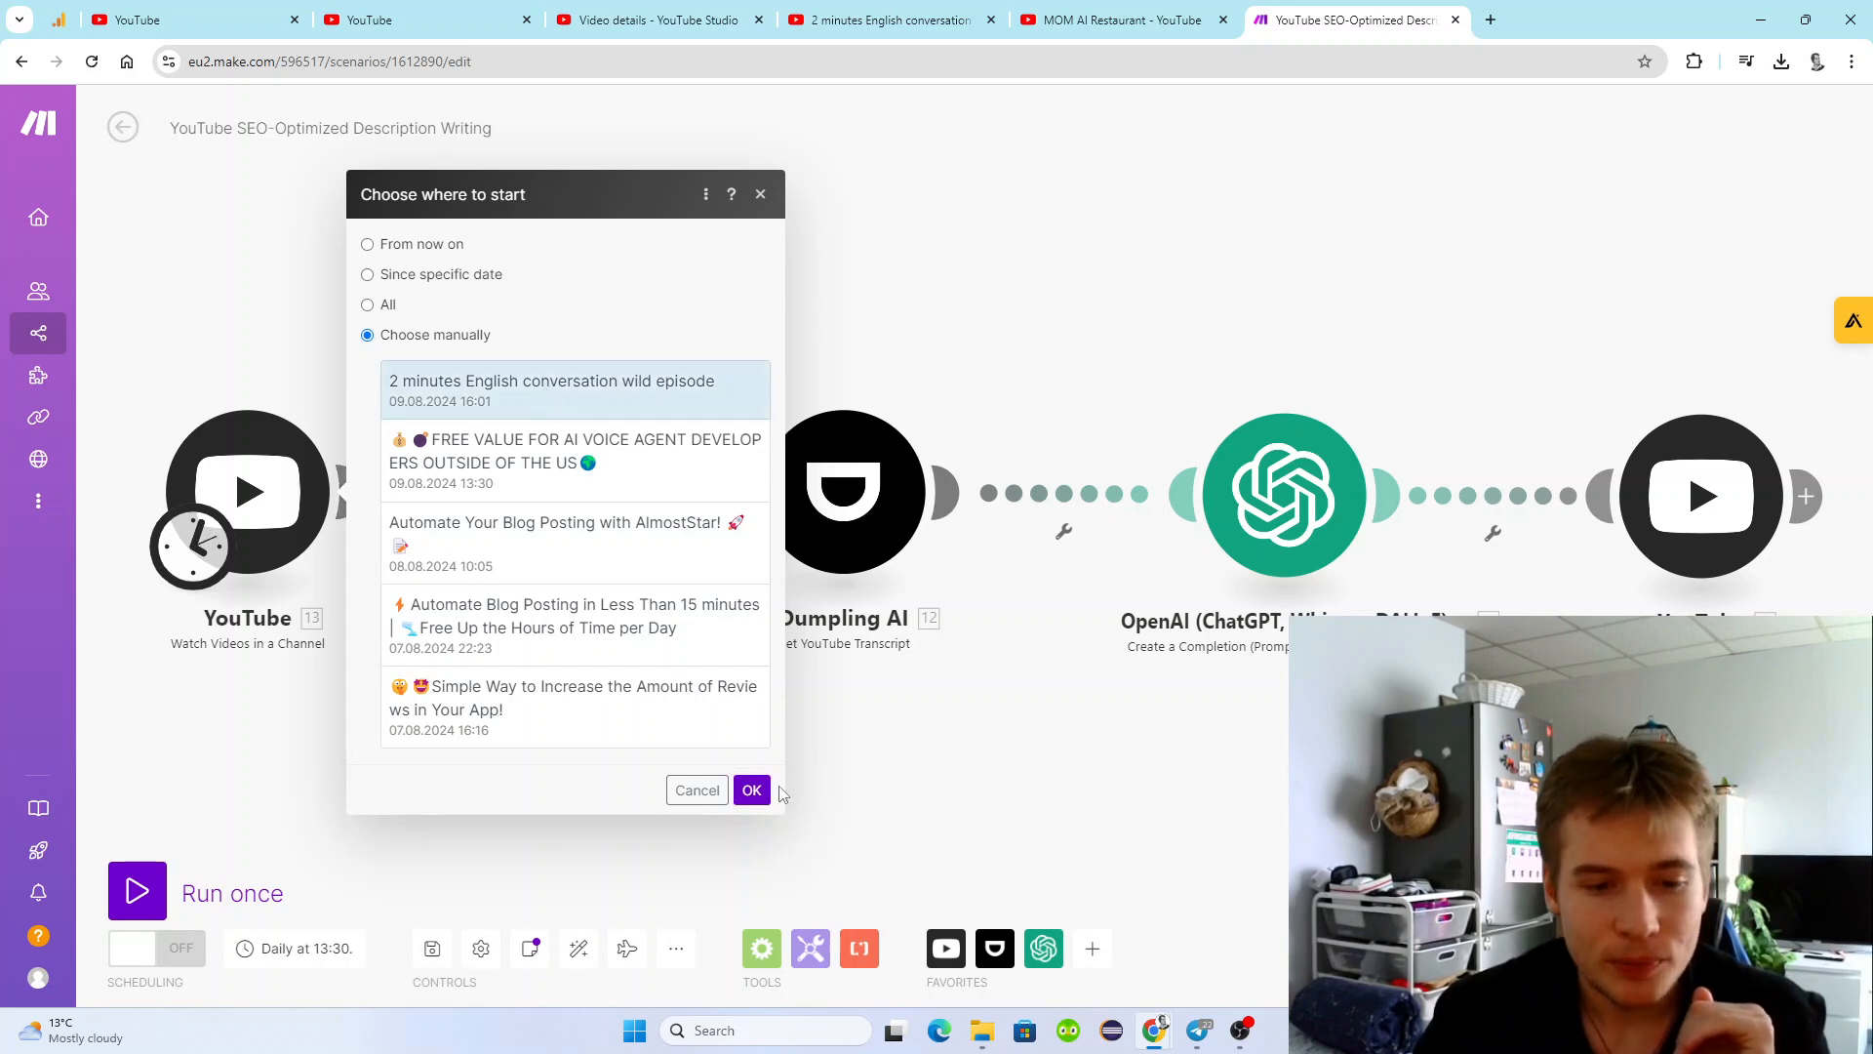
left_click(753, 789)
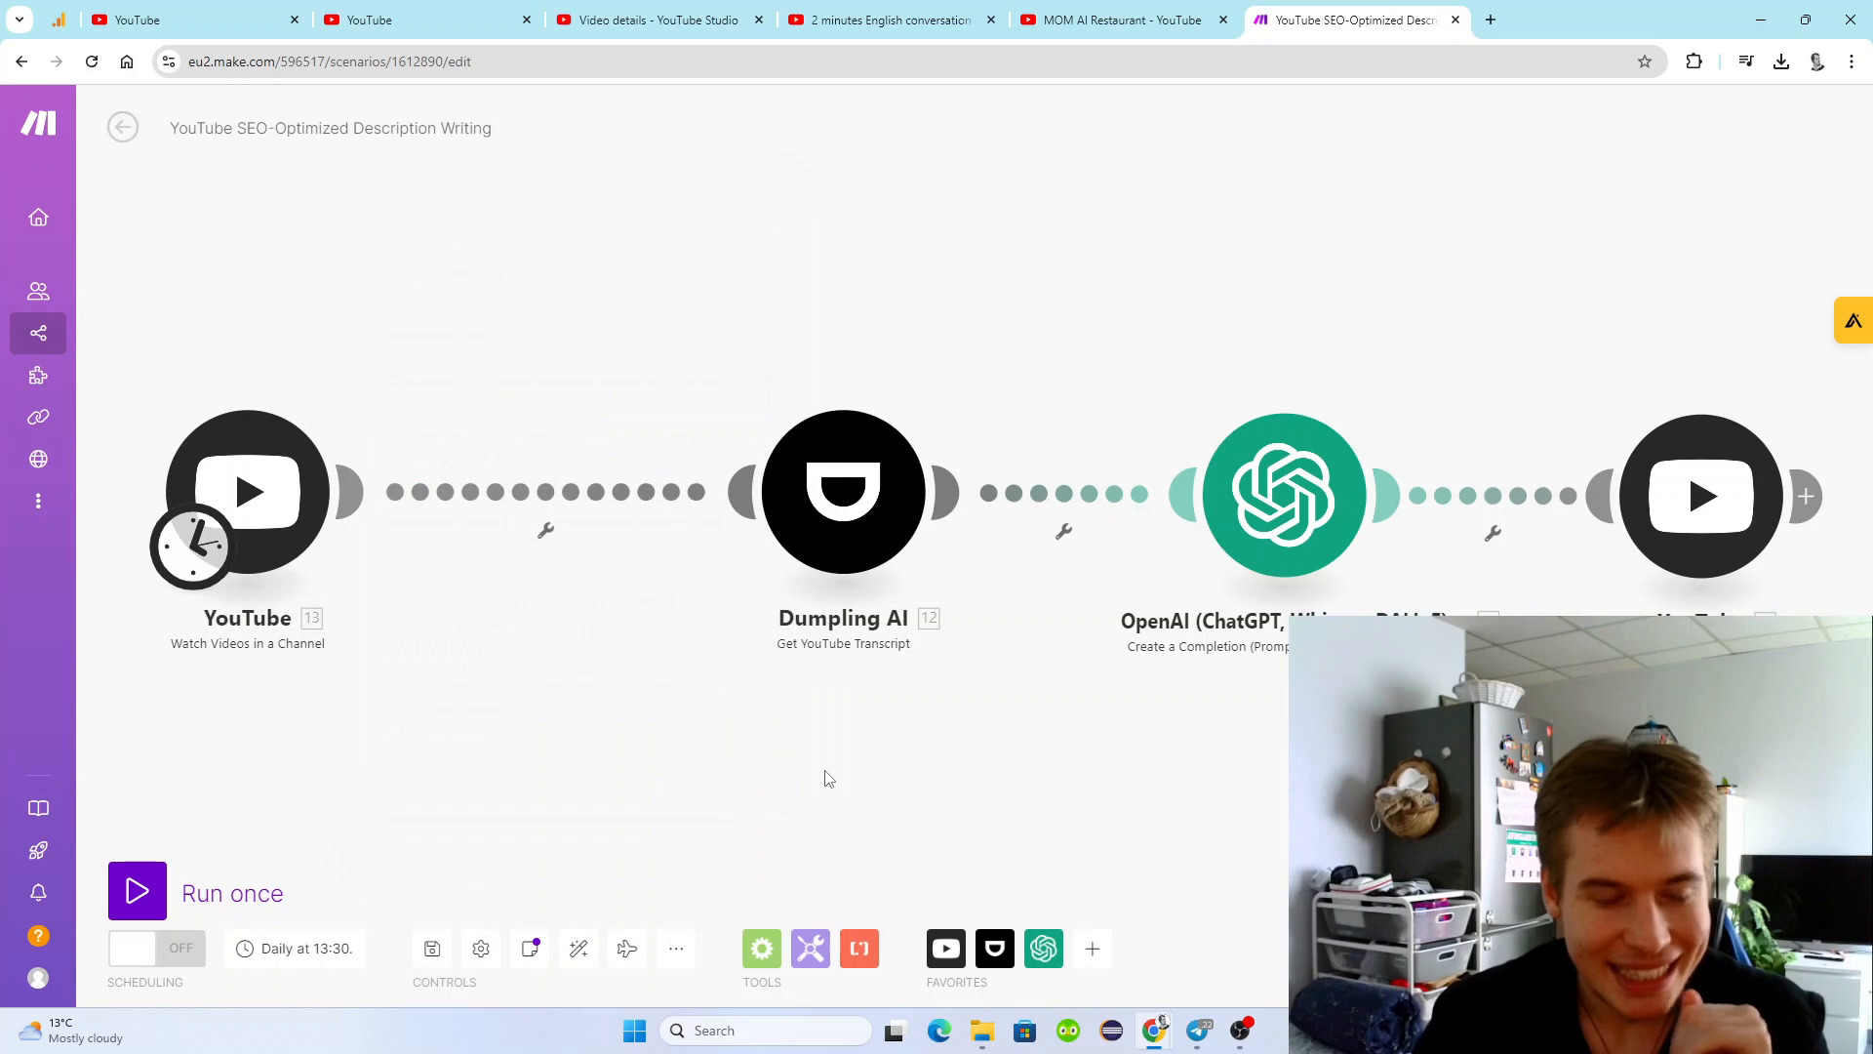
Review the settings of the Dumpling AI transcript module and the OpenAI completion module, closing each unchanged.
scroll(745, 768, "down", 1)
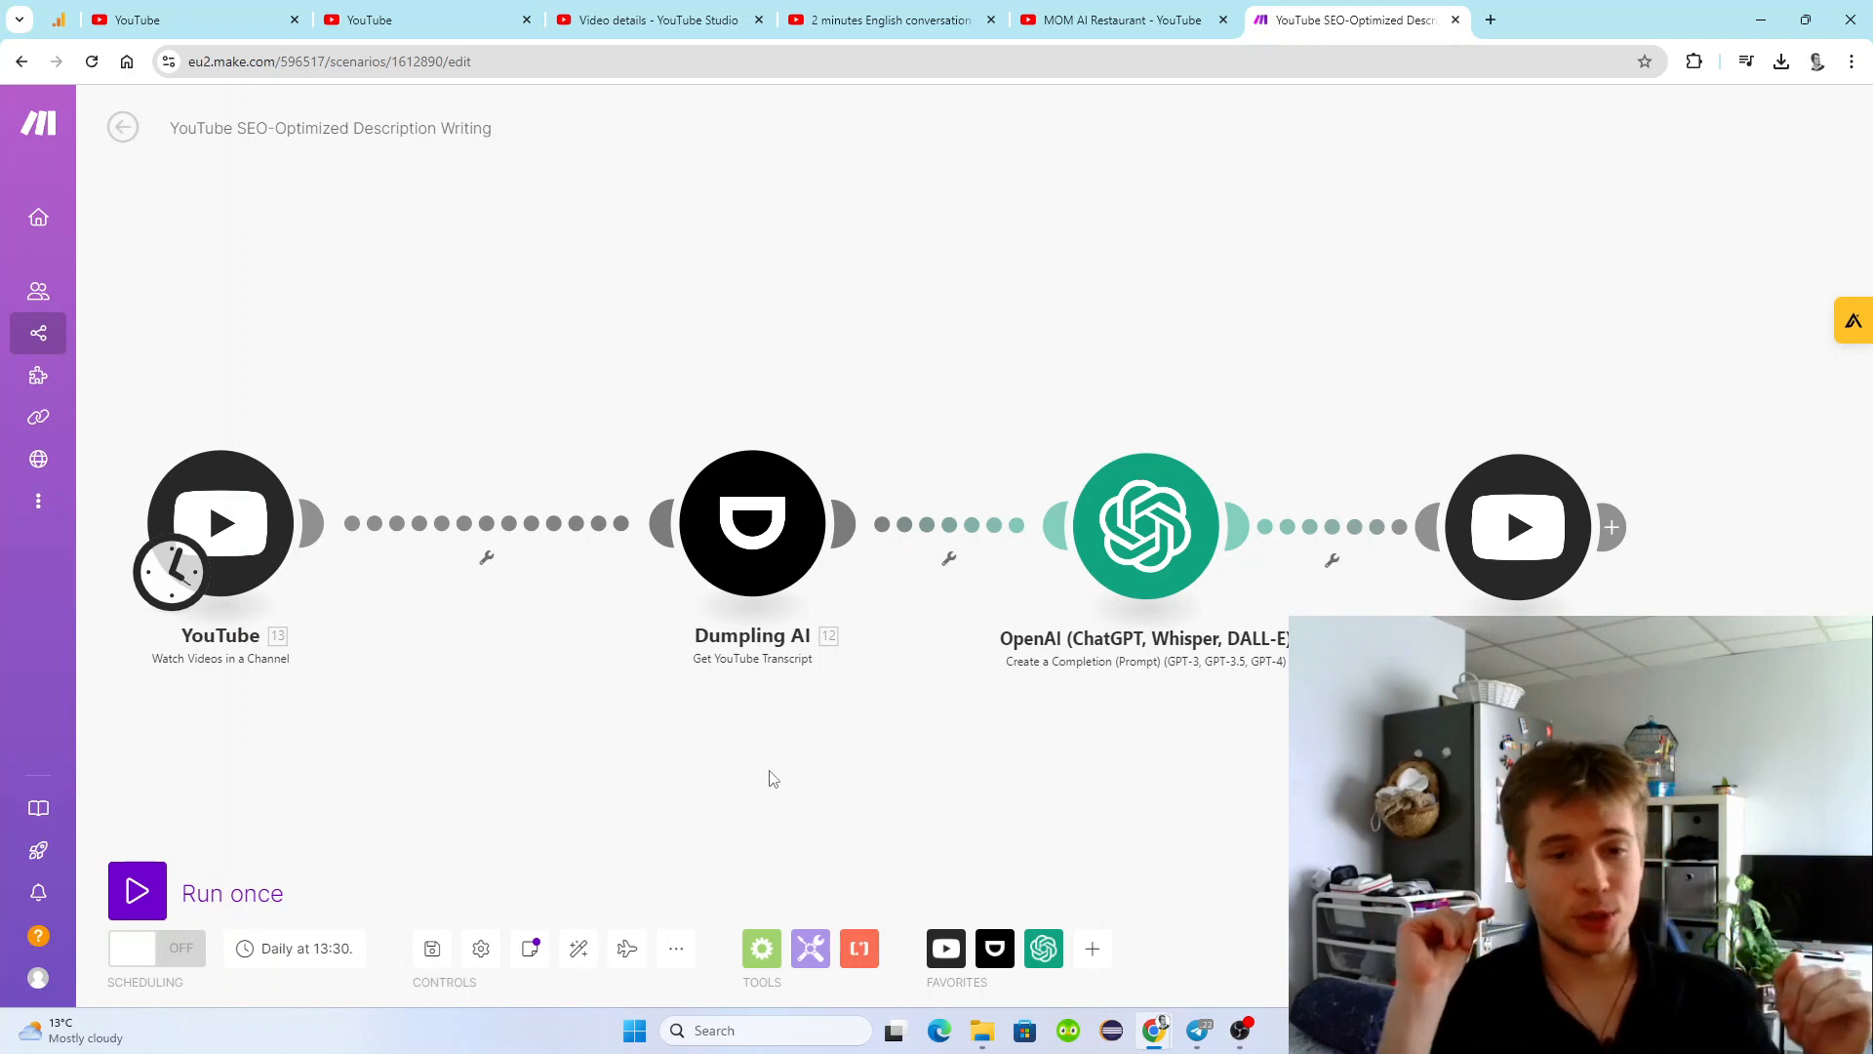
left_click(723, 531)
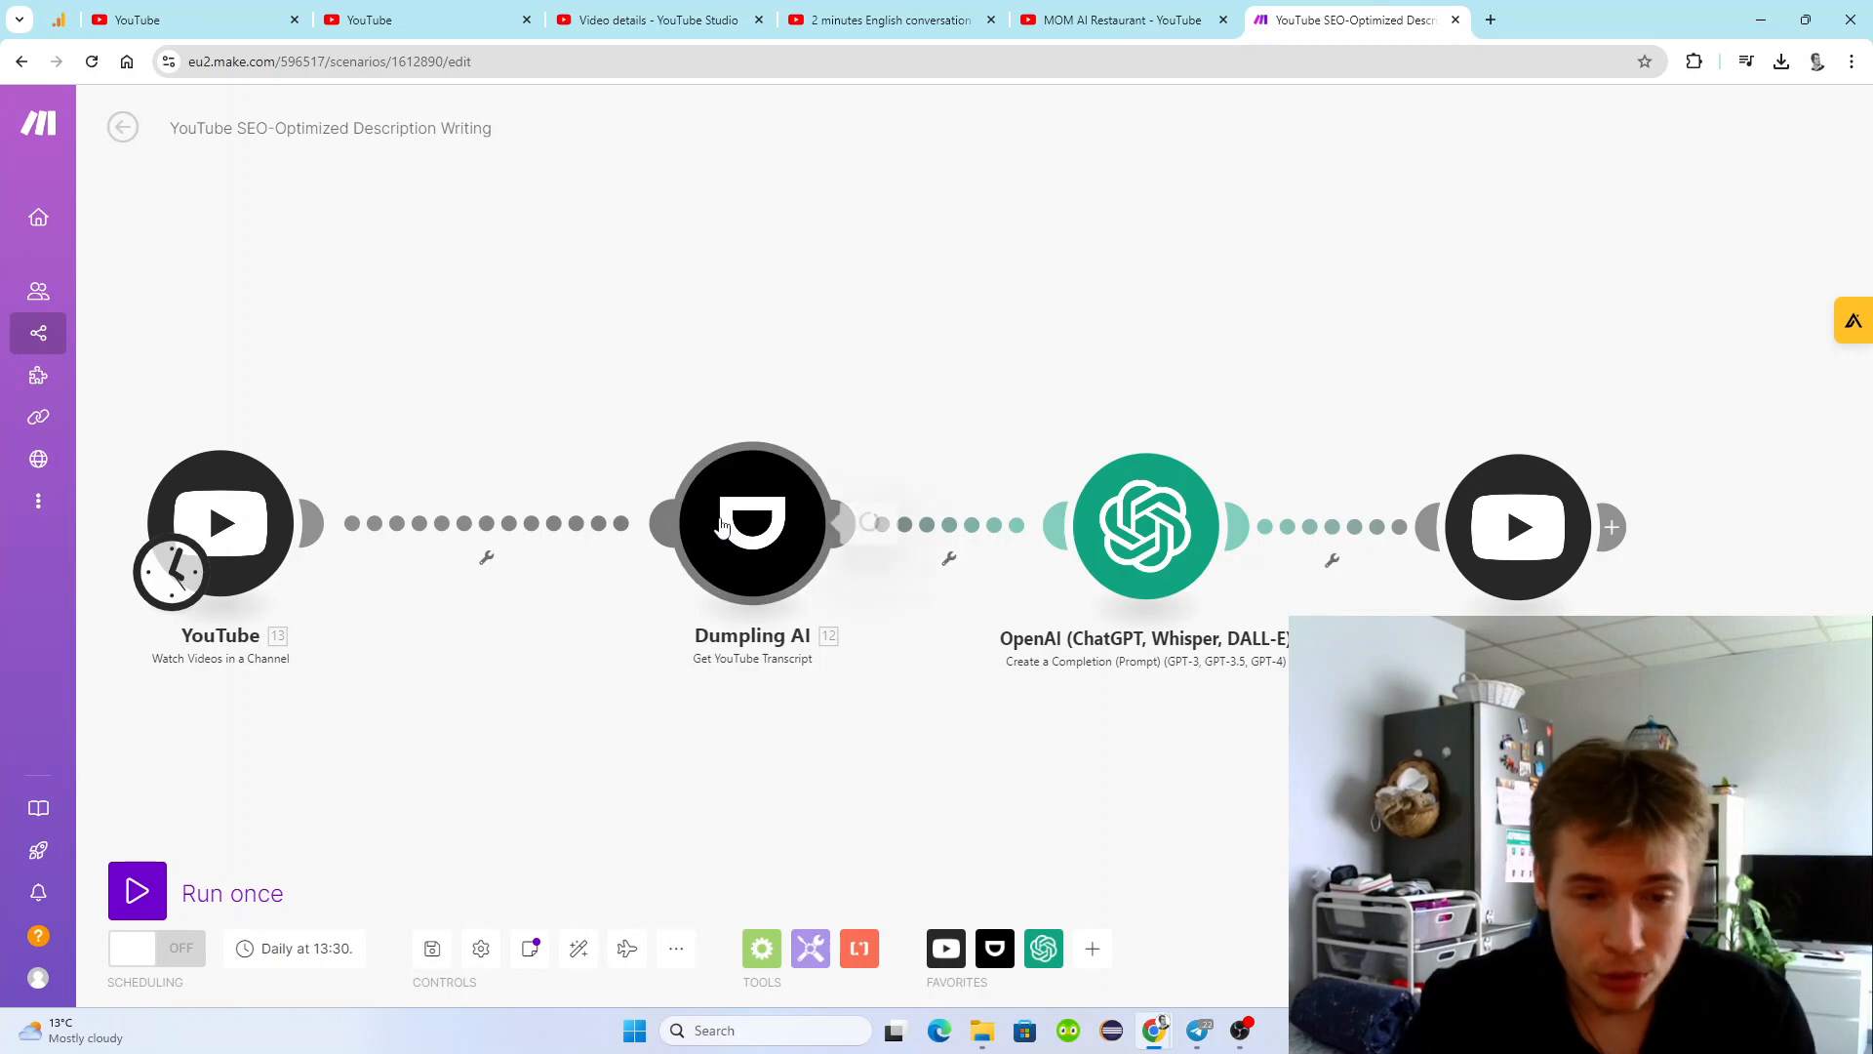
left_click(698, 375)
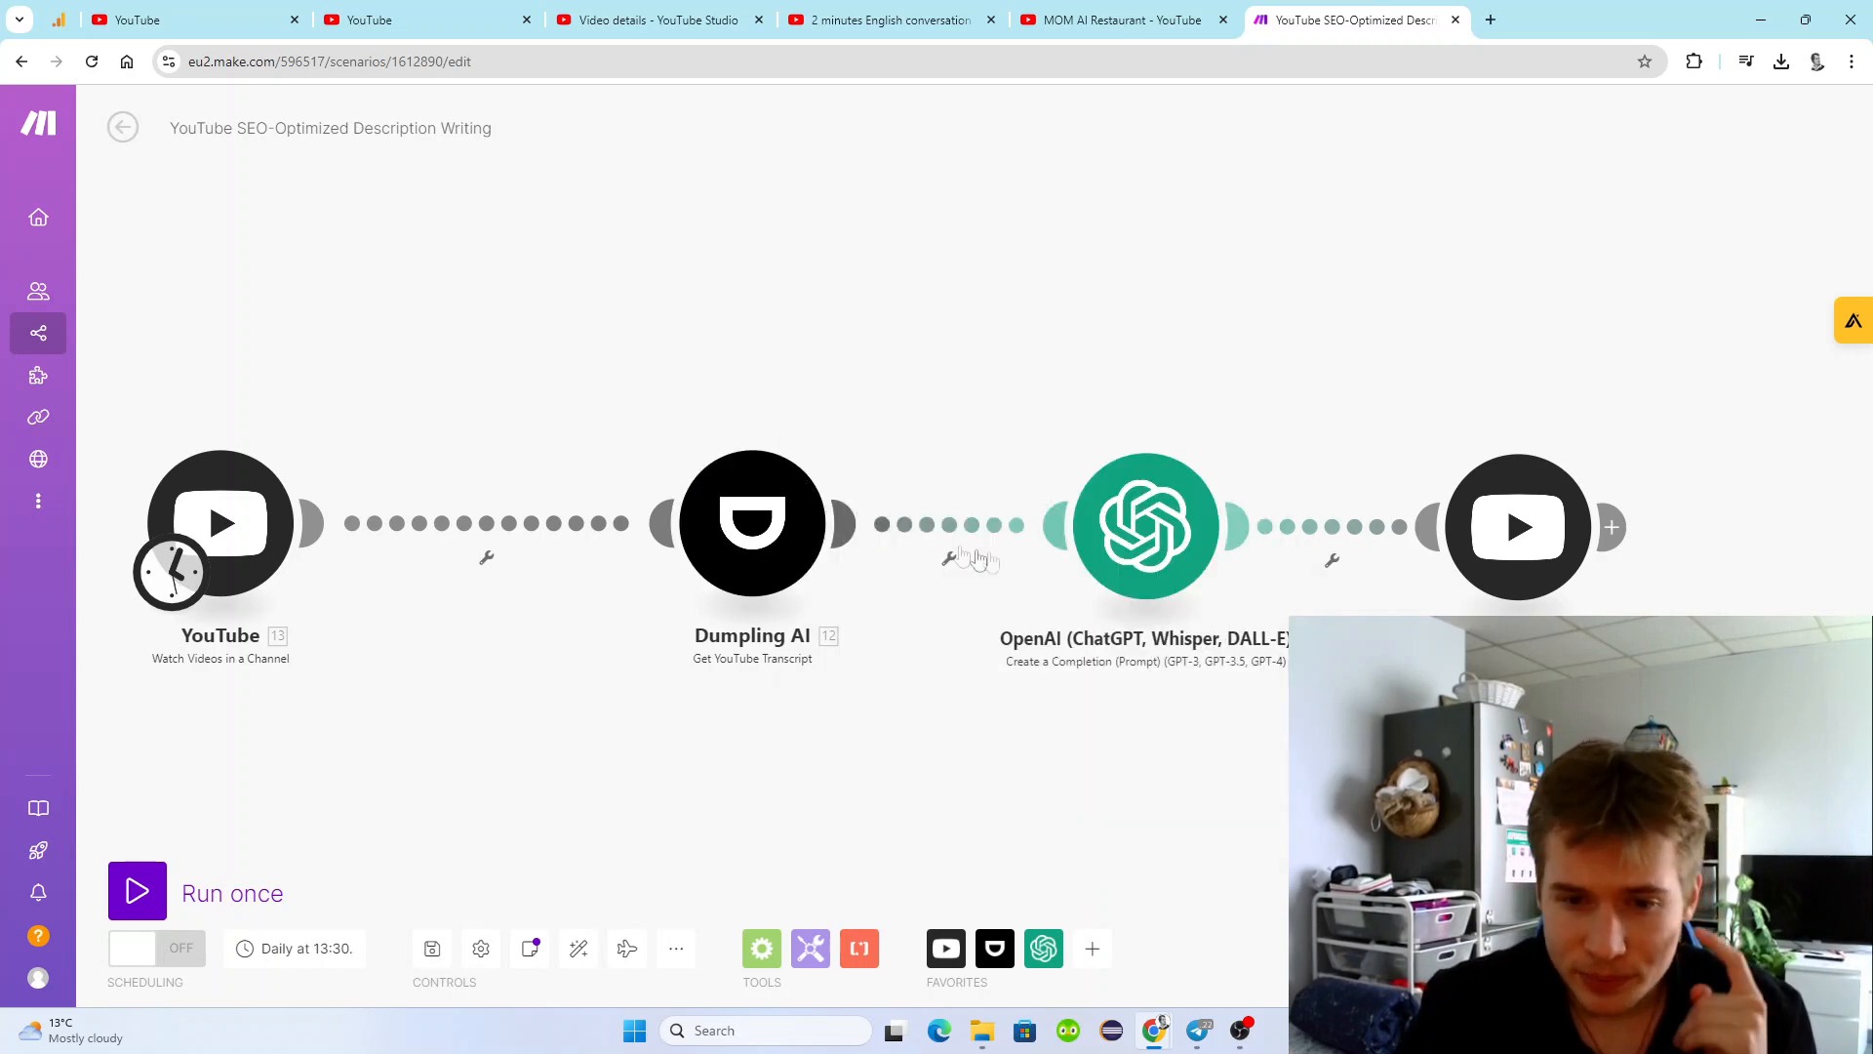
left_click(1140, 547)
left_click(1044, 406)
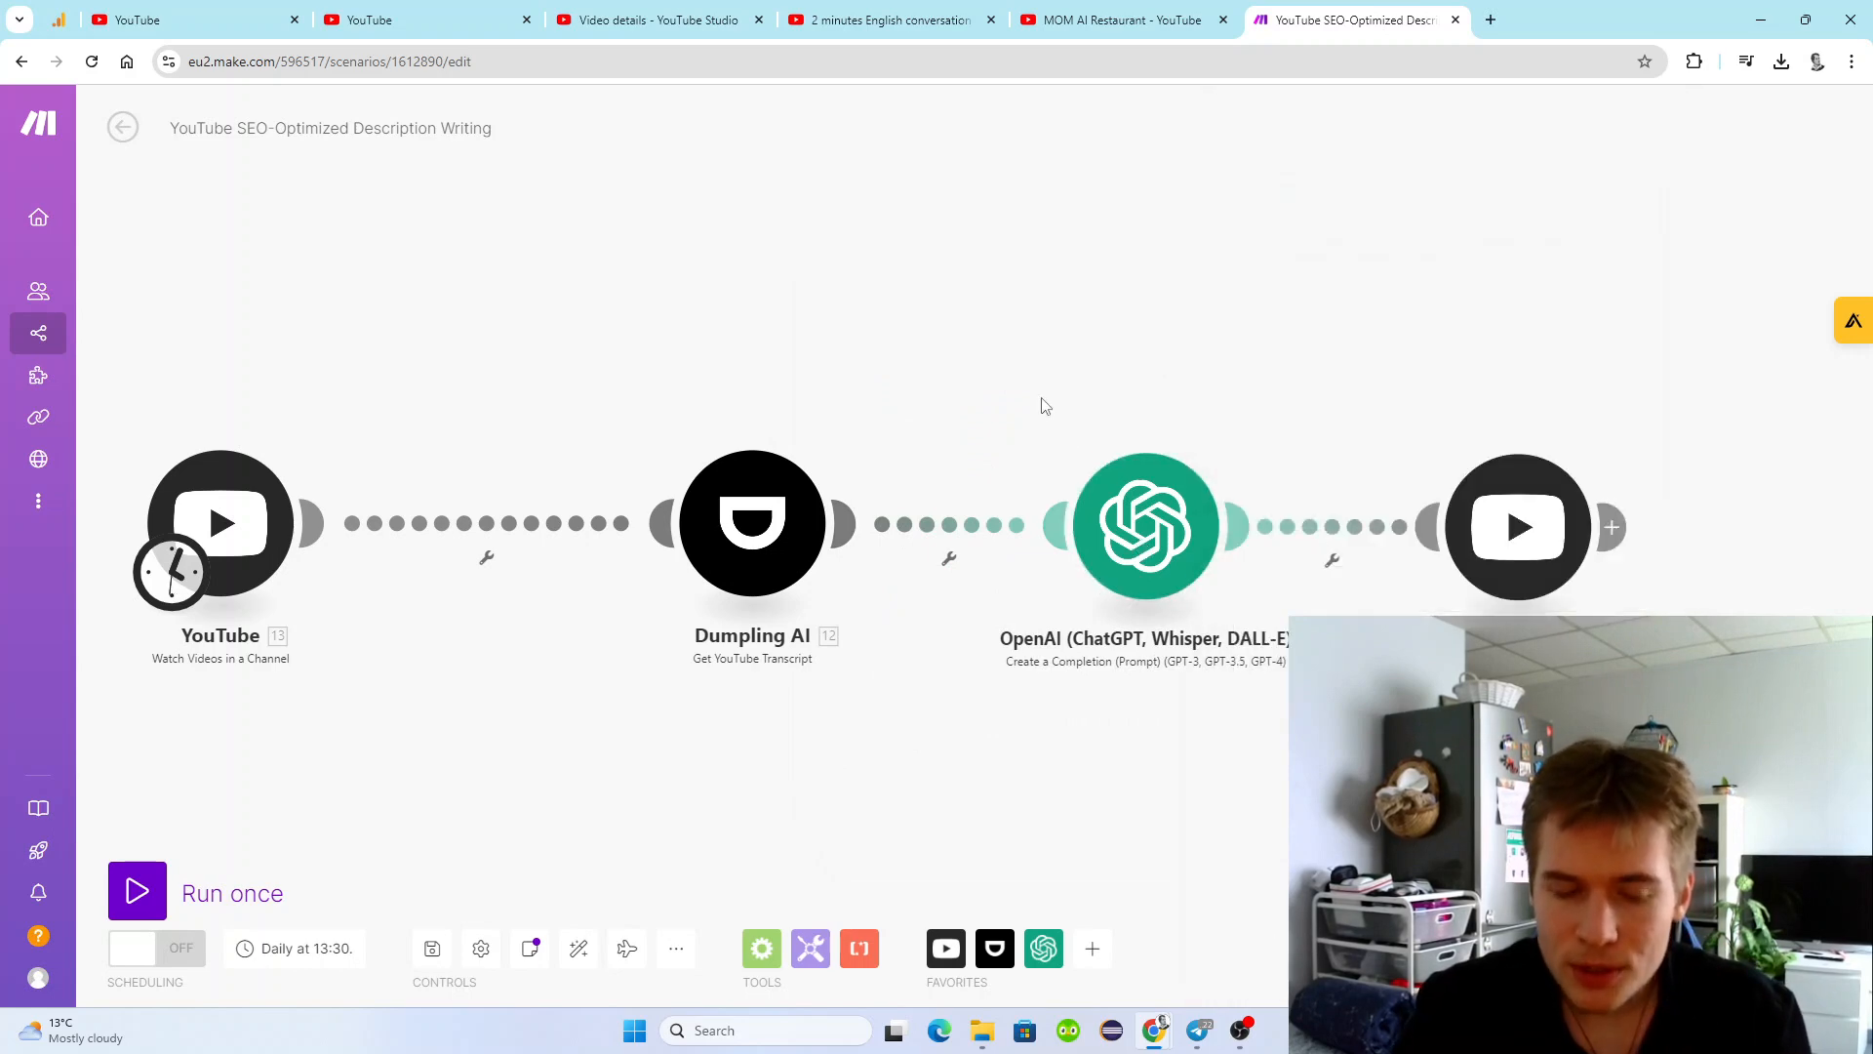
Review the settings of the Dumpling AI, OpenAI and final YouTube modules, closing each unchanged.
left_click(743, 478)
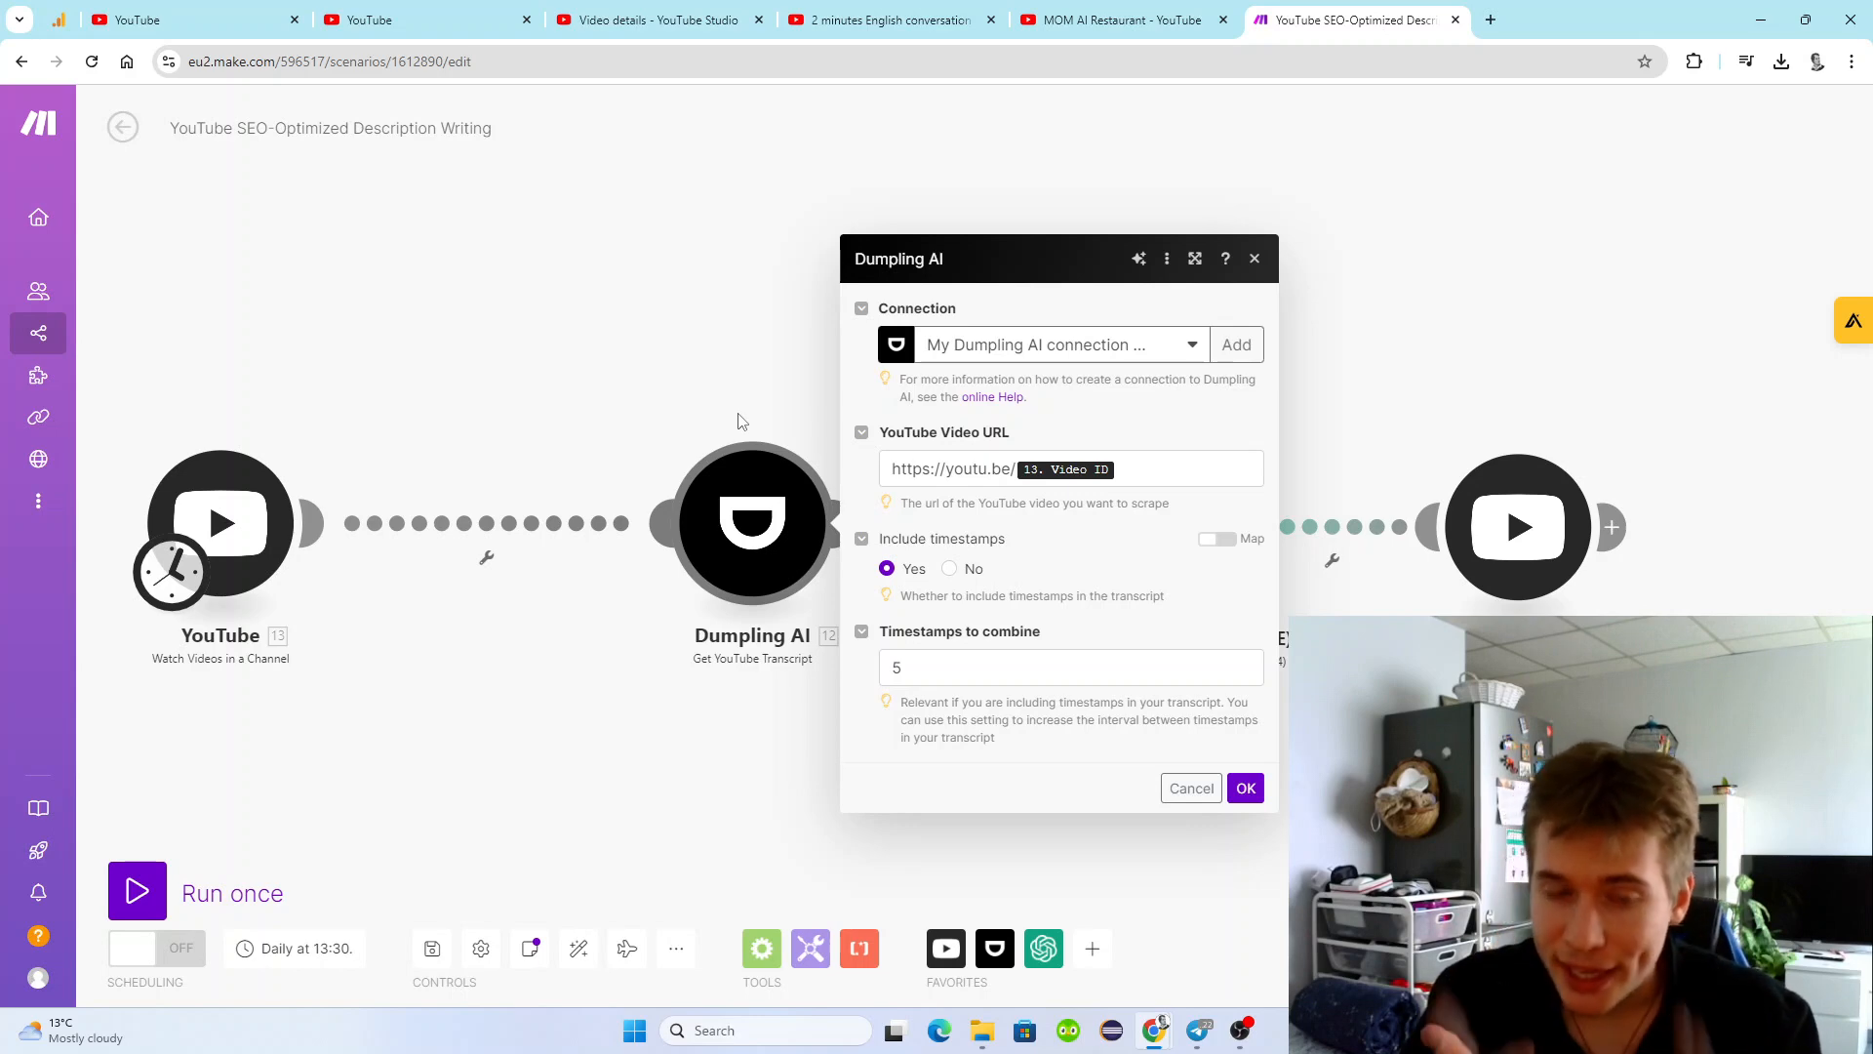
left_click(739, 421)
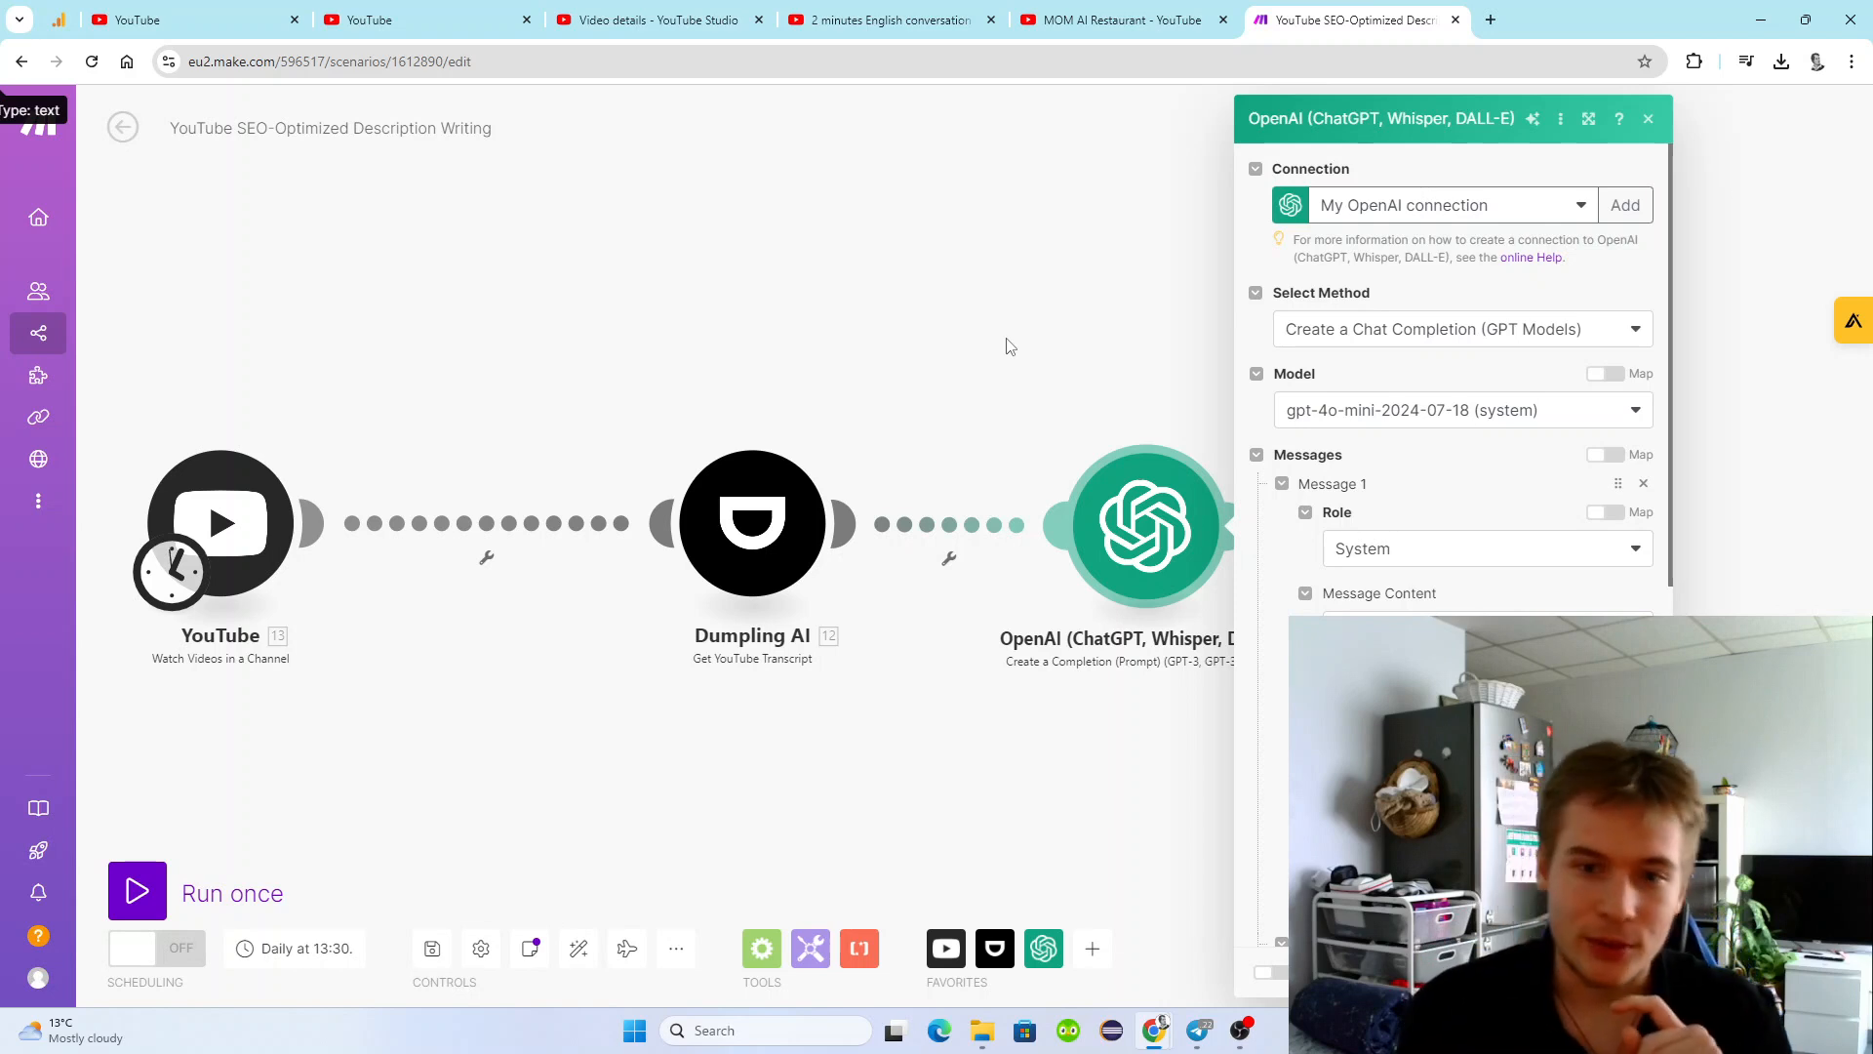
left_click(1006, 347)
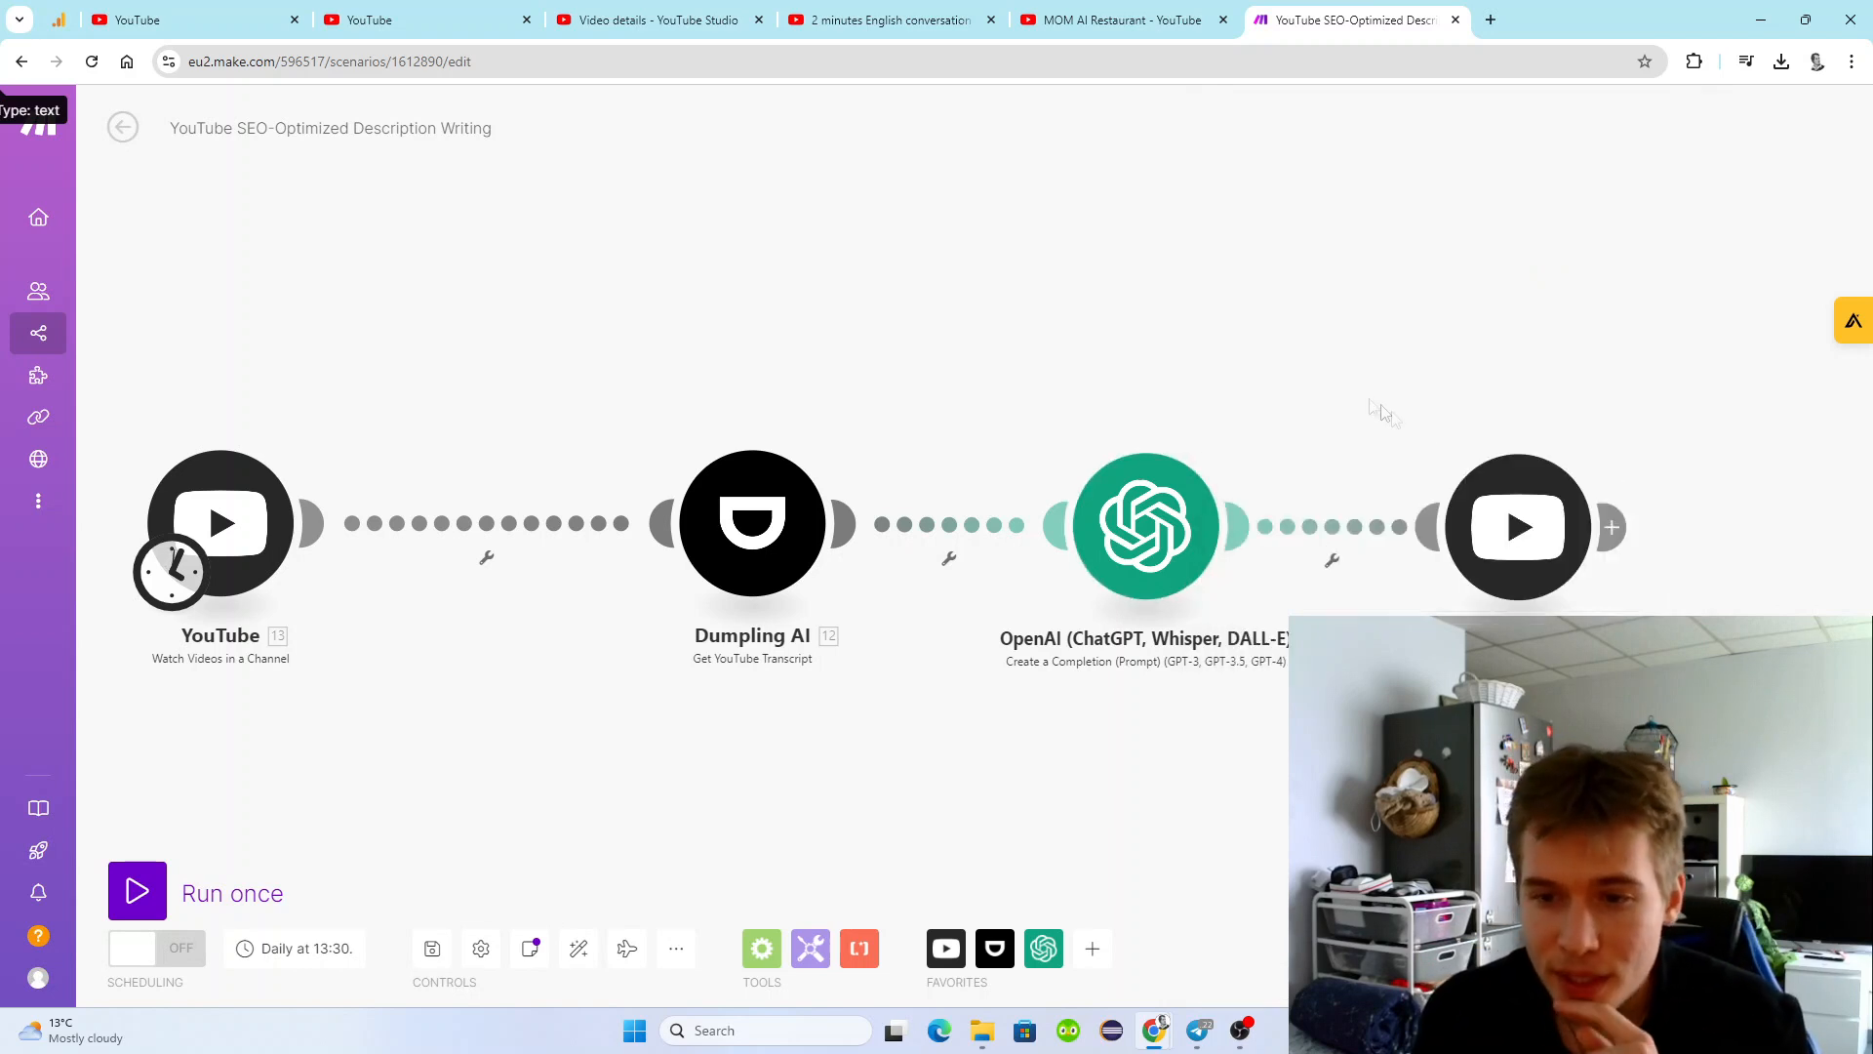
left_click(1524, 500)
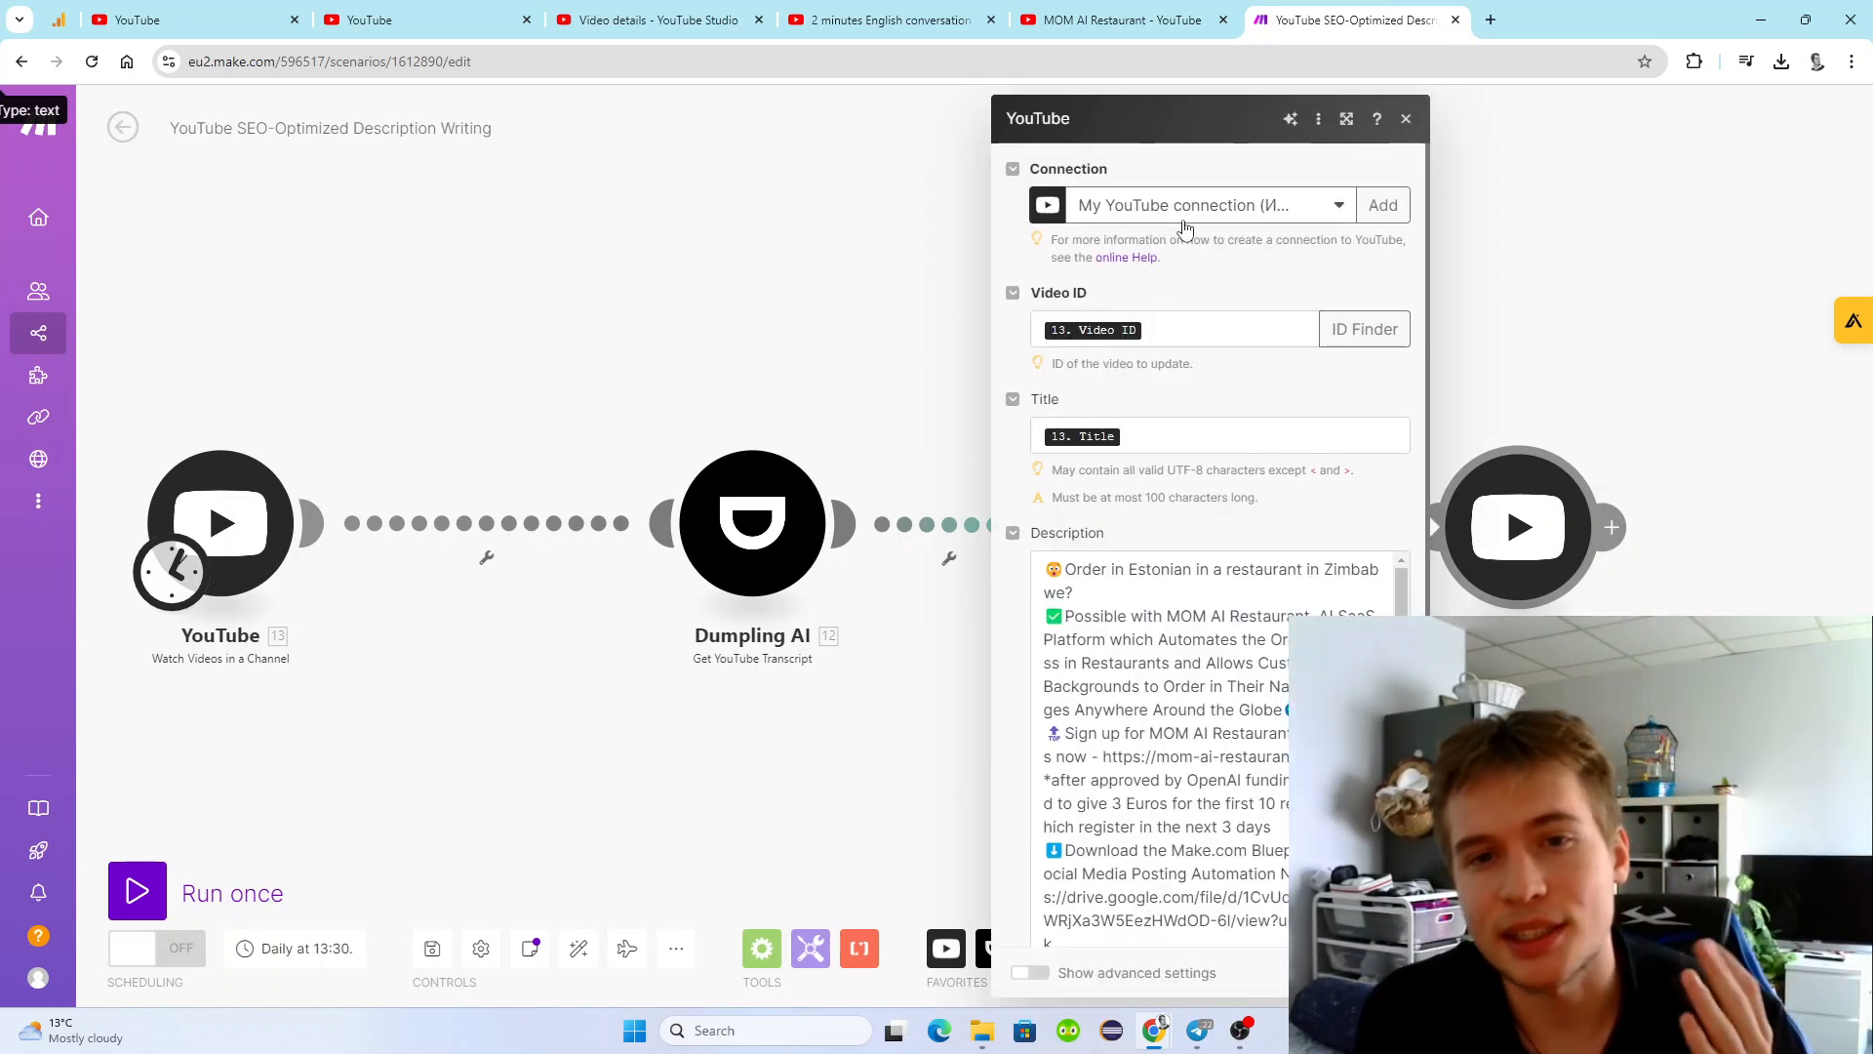
left_click(339, 417)
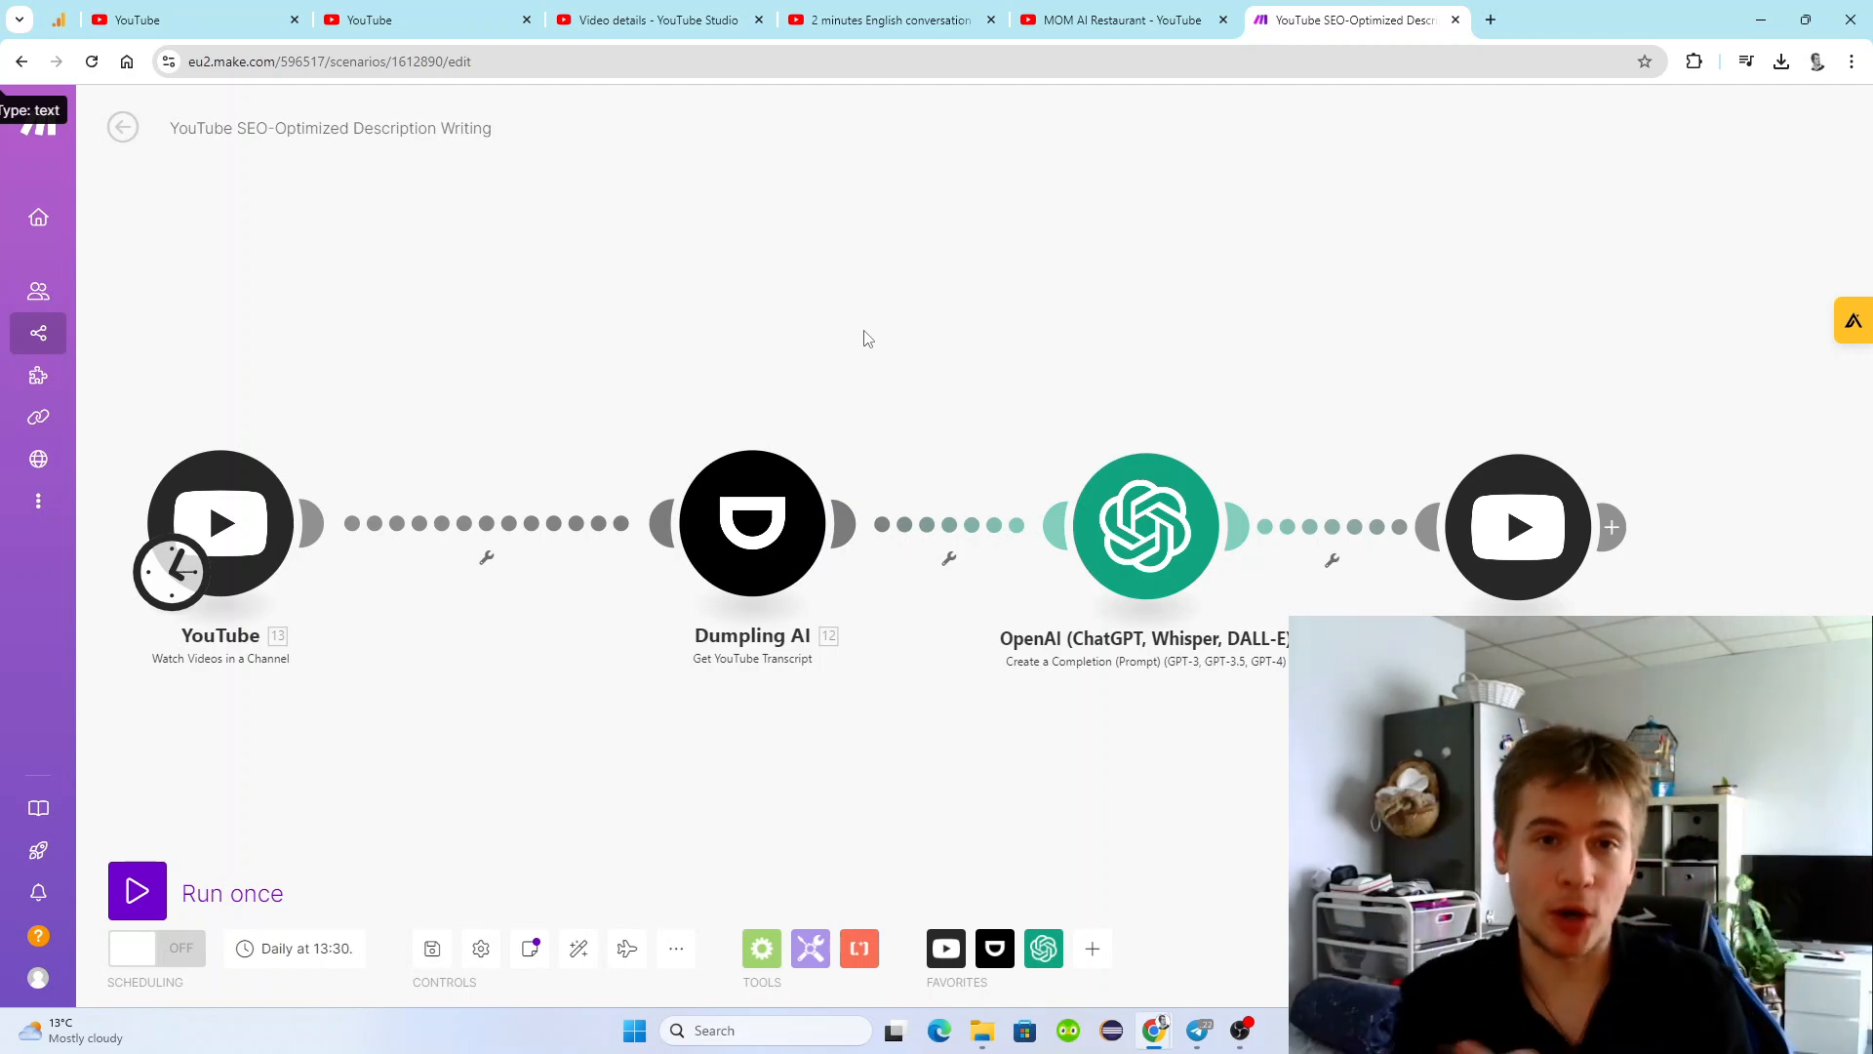
Reopen the final YouTube module and examine its description template, from the opening promotional text and links through the follow and contact details.
left_click(1541, 534)
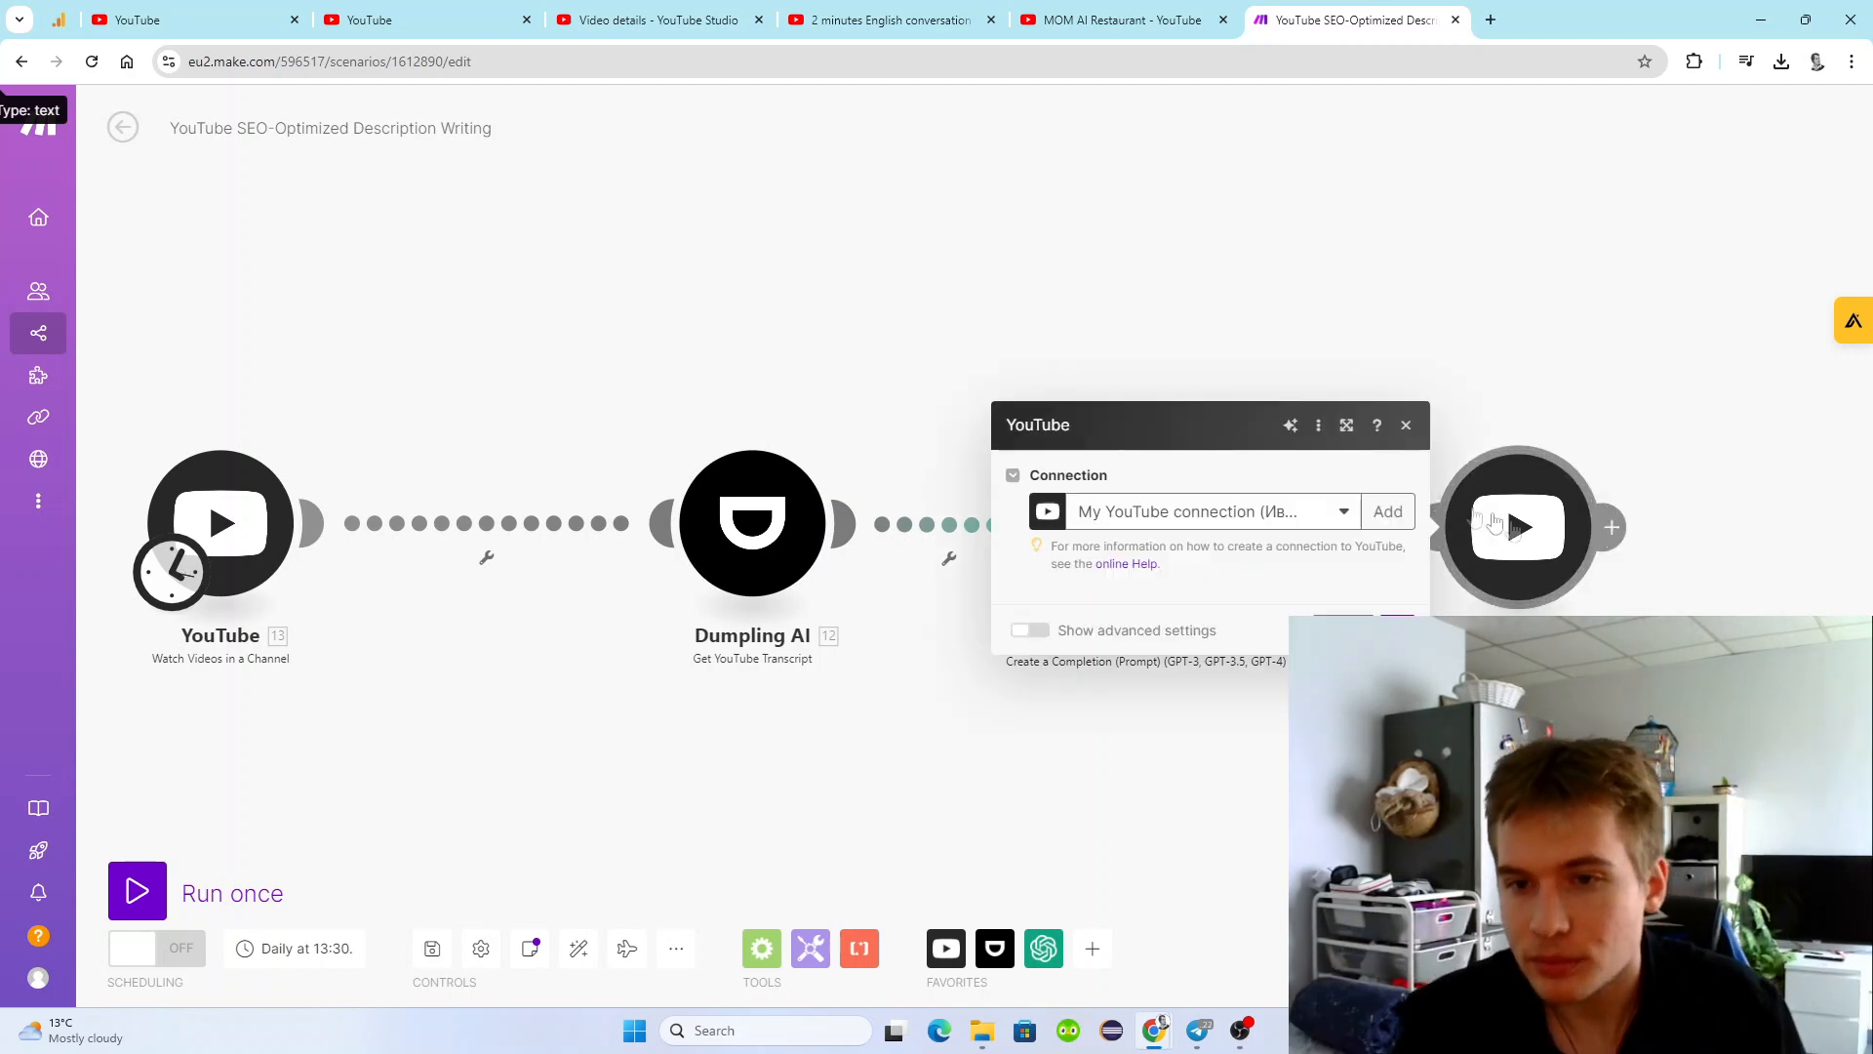
scroll(1270, 659, "down", 3)
scroll(1270, 658, "up", 2)
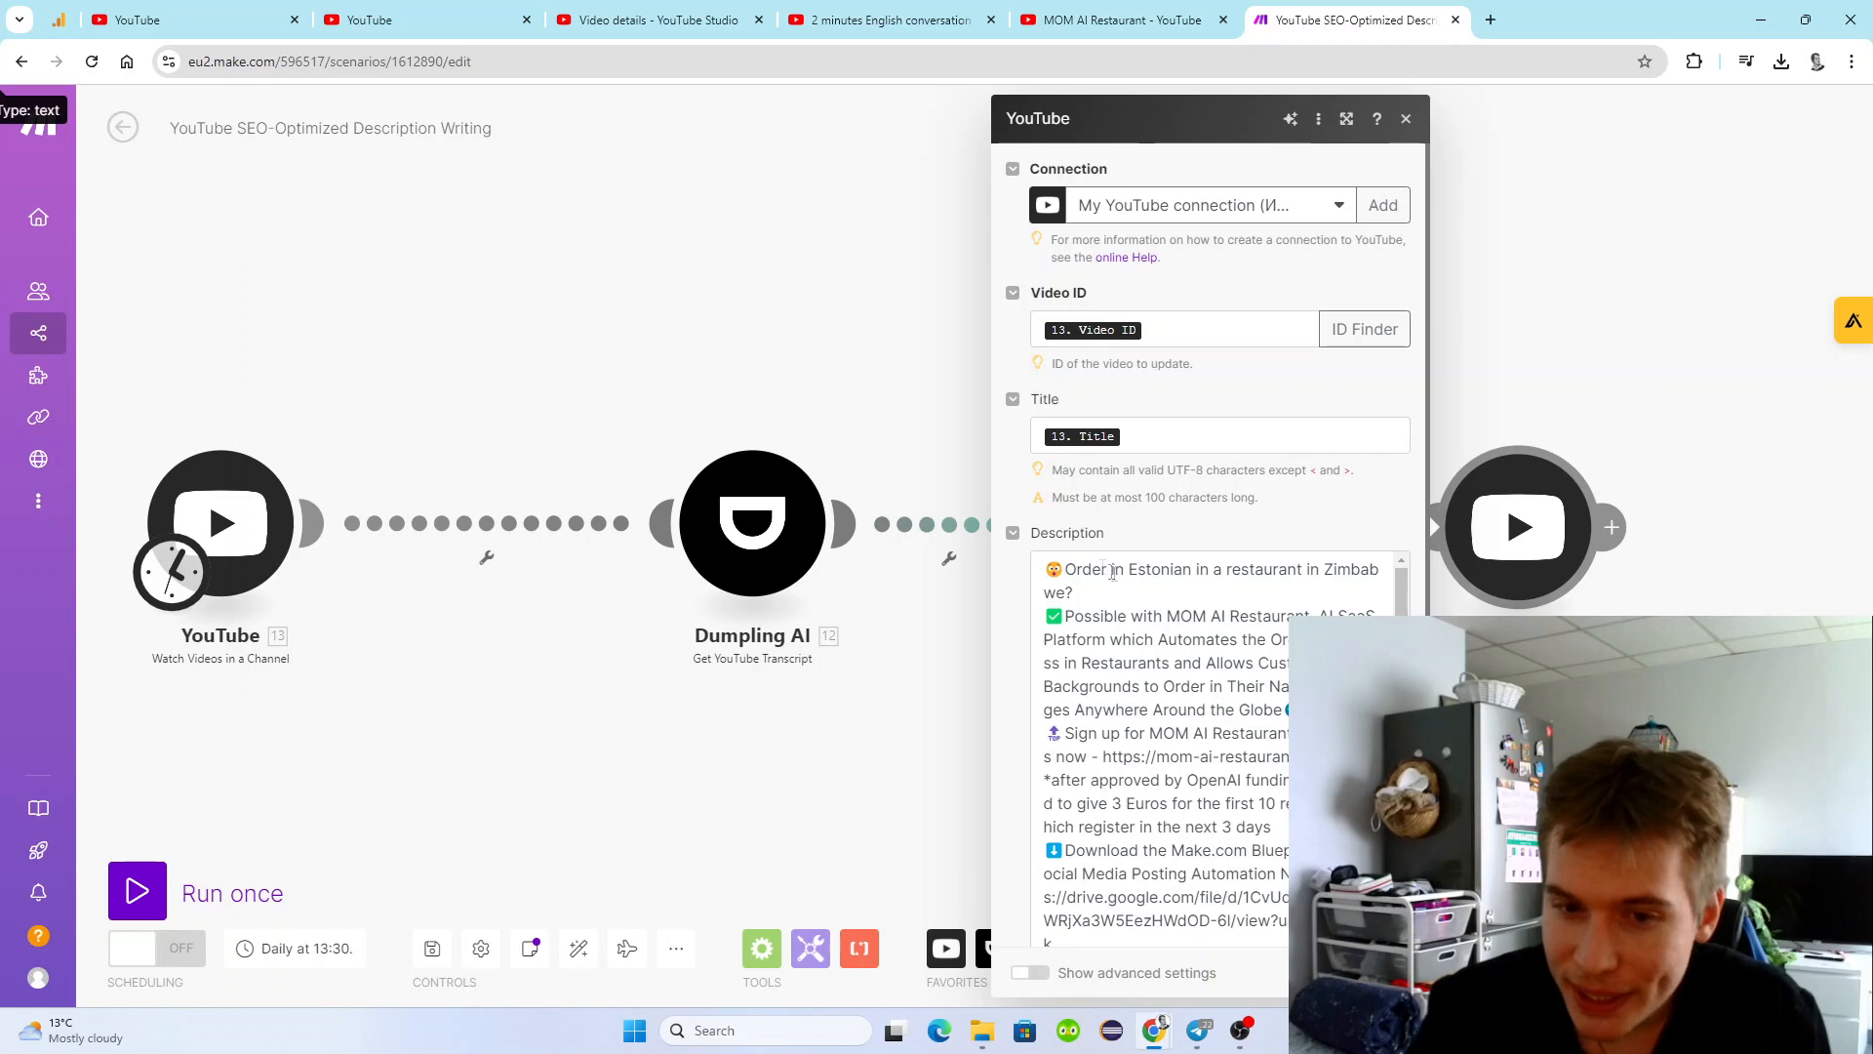
left_click_drag(1050, 563, 1273, 634)
left_click_drag(1298, 702, 1297, 784)
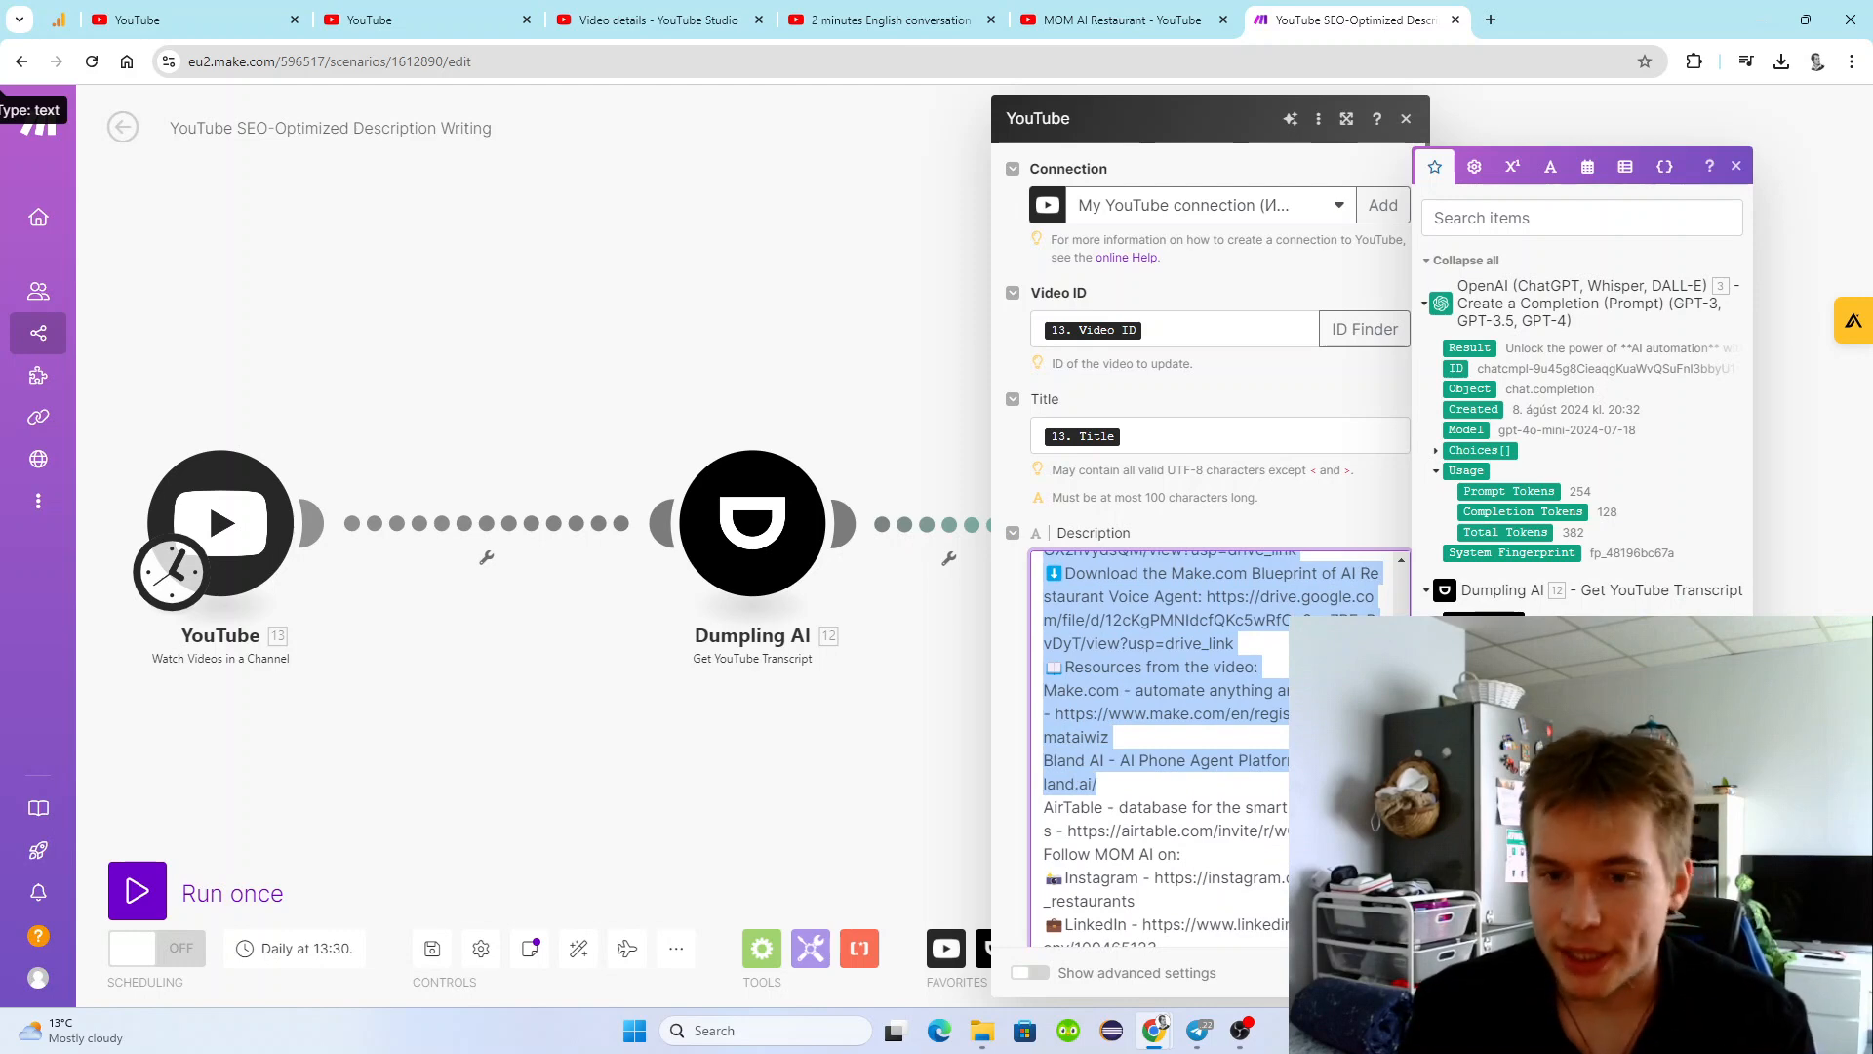
left_click_drag(1298, 783, 1298, 780)
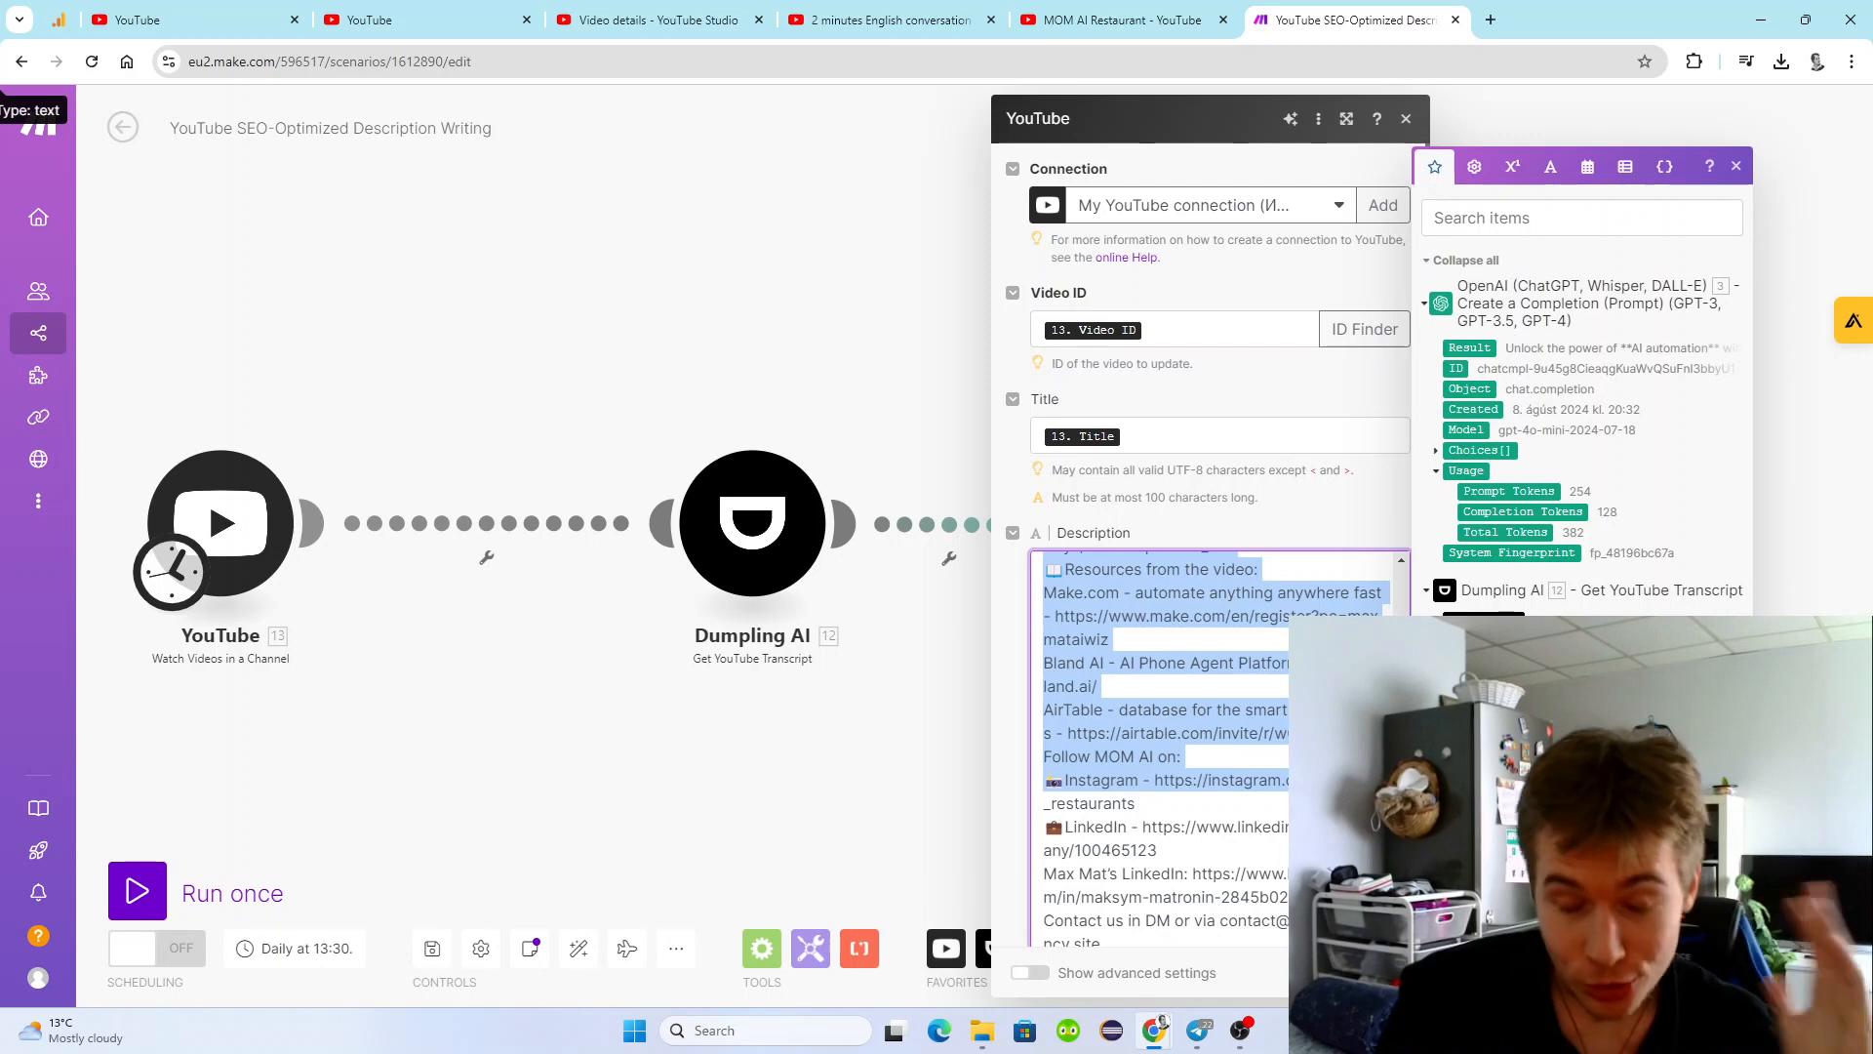
left_click_drag(1298, 781, 1286, 776)
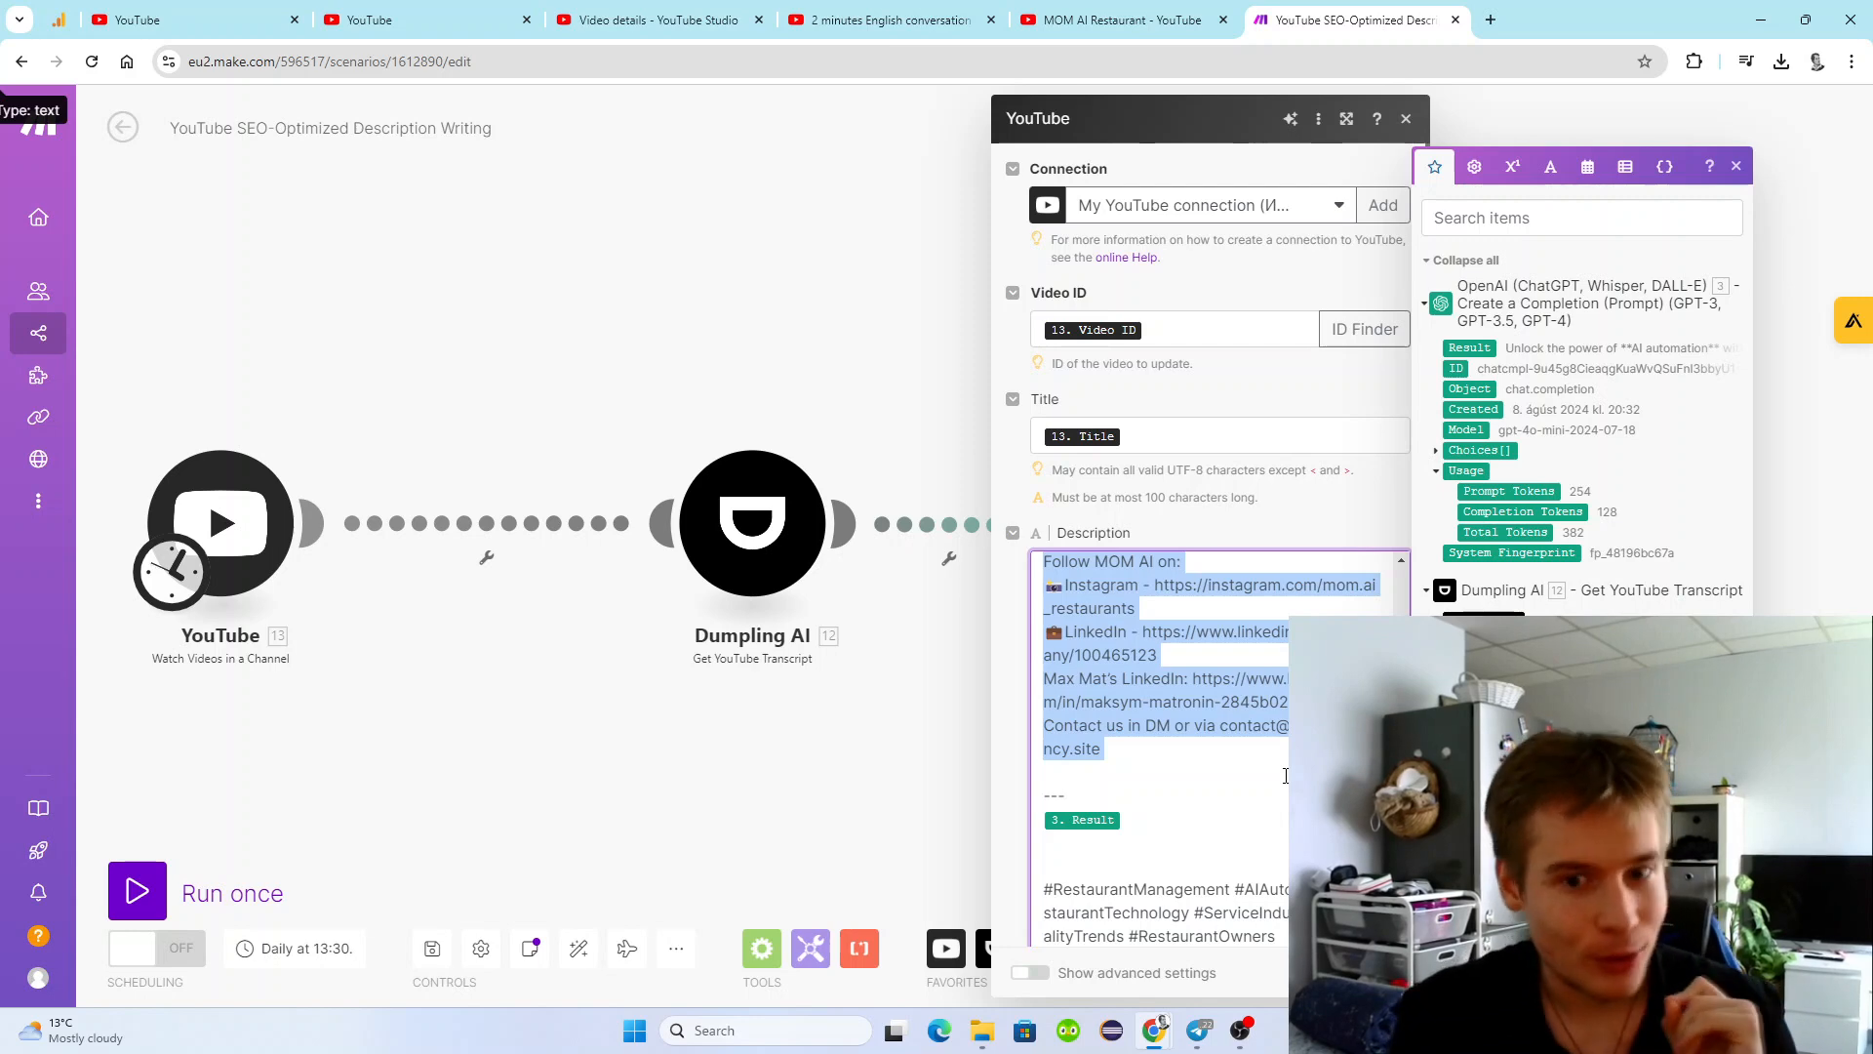
left_click_drag(1286, 776, 1040, 729)
Insert a blank line between the "---" divider and the OpenAI Result in the description, and close the module's settings.
left_click(1149, 726)
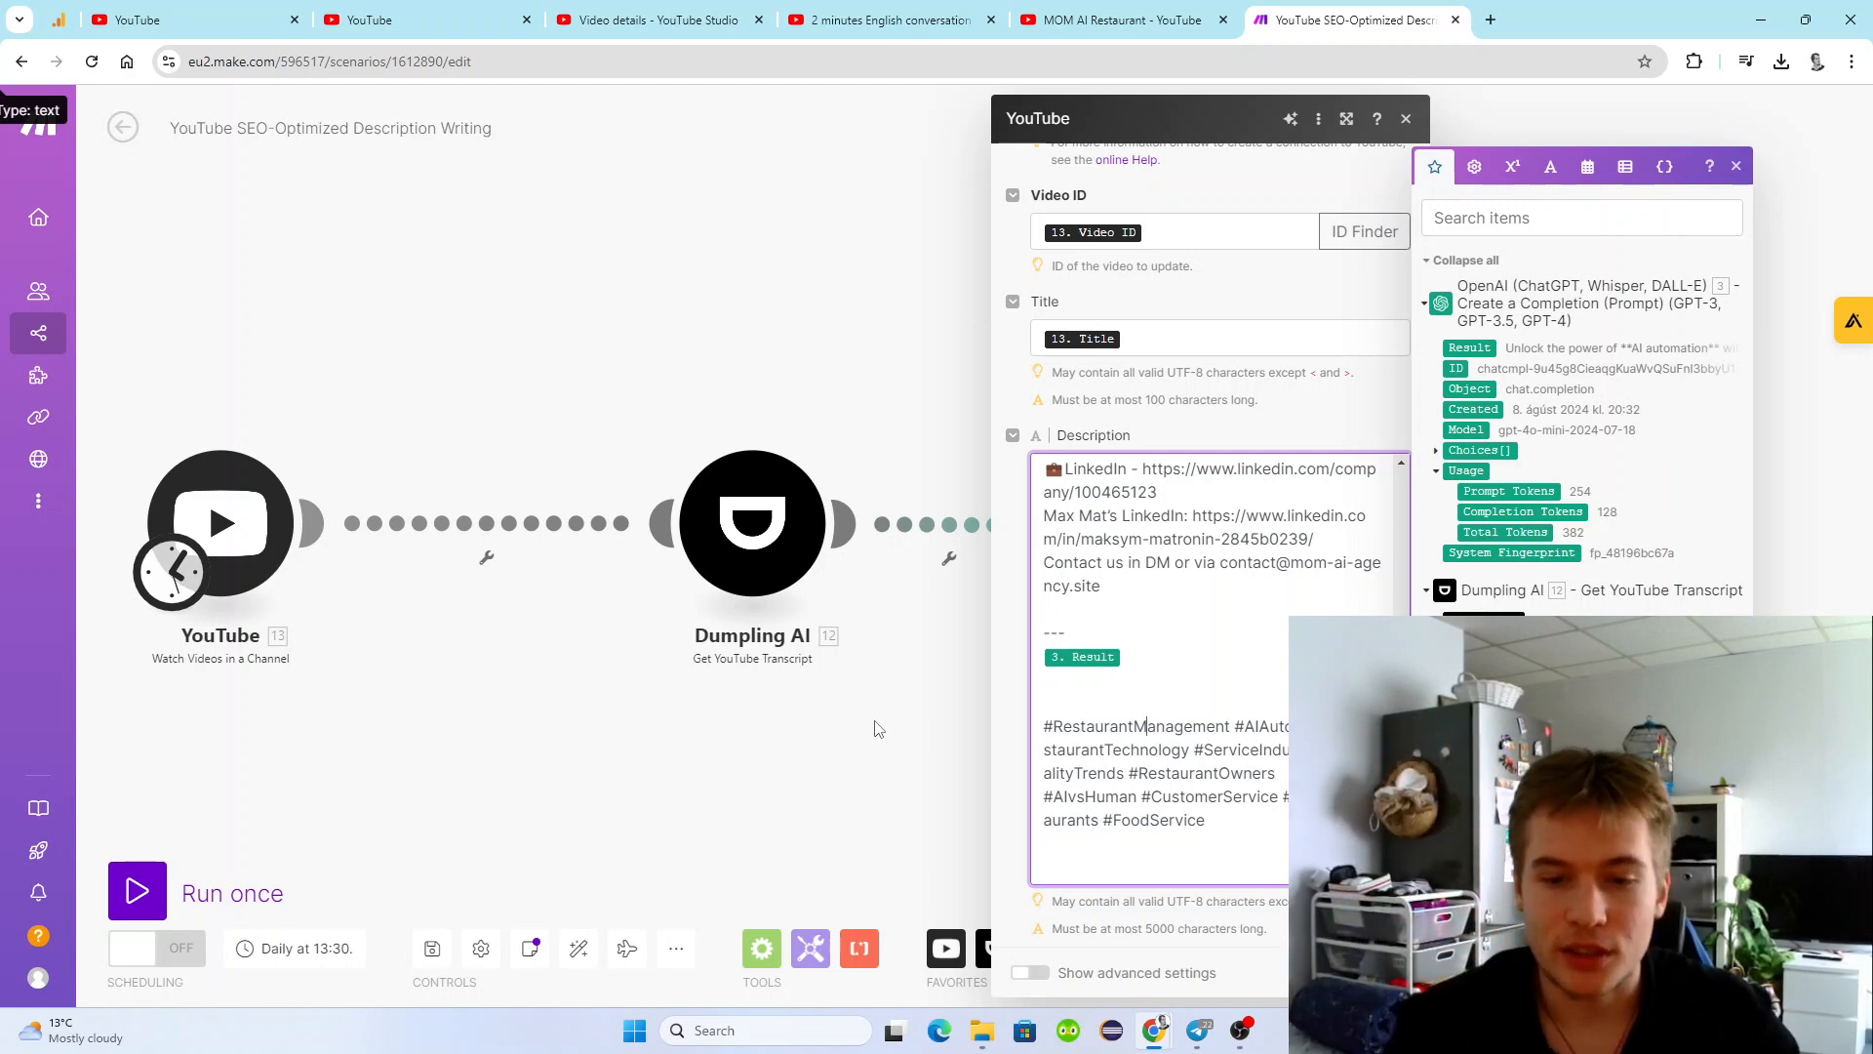
key("Return")
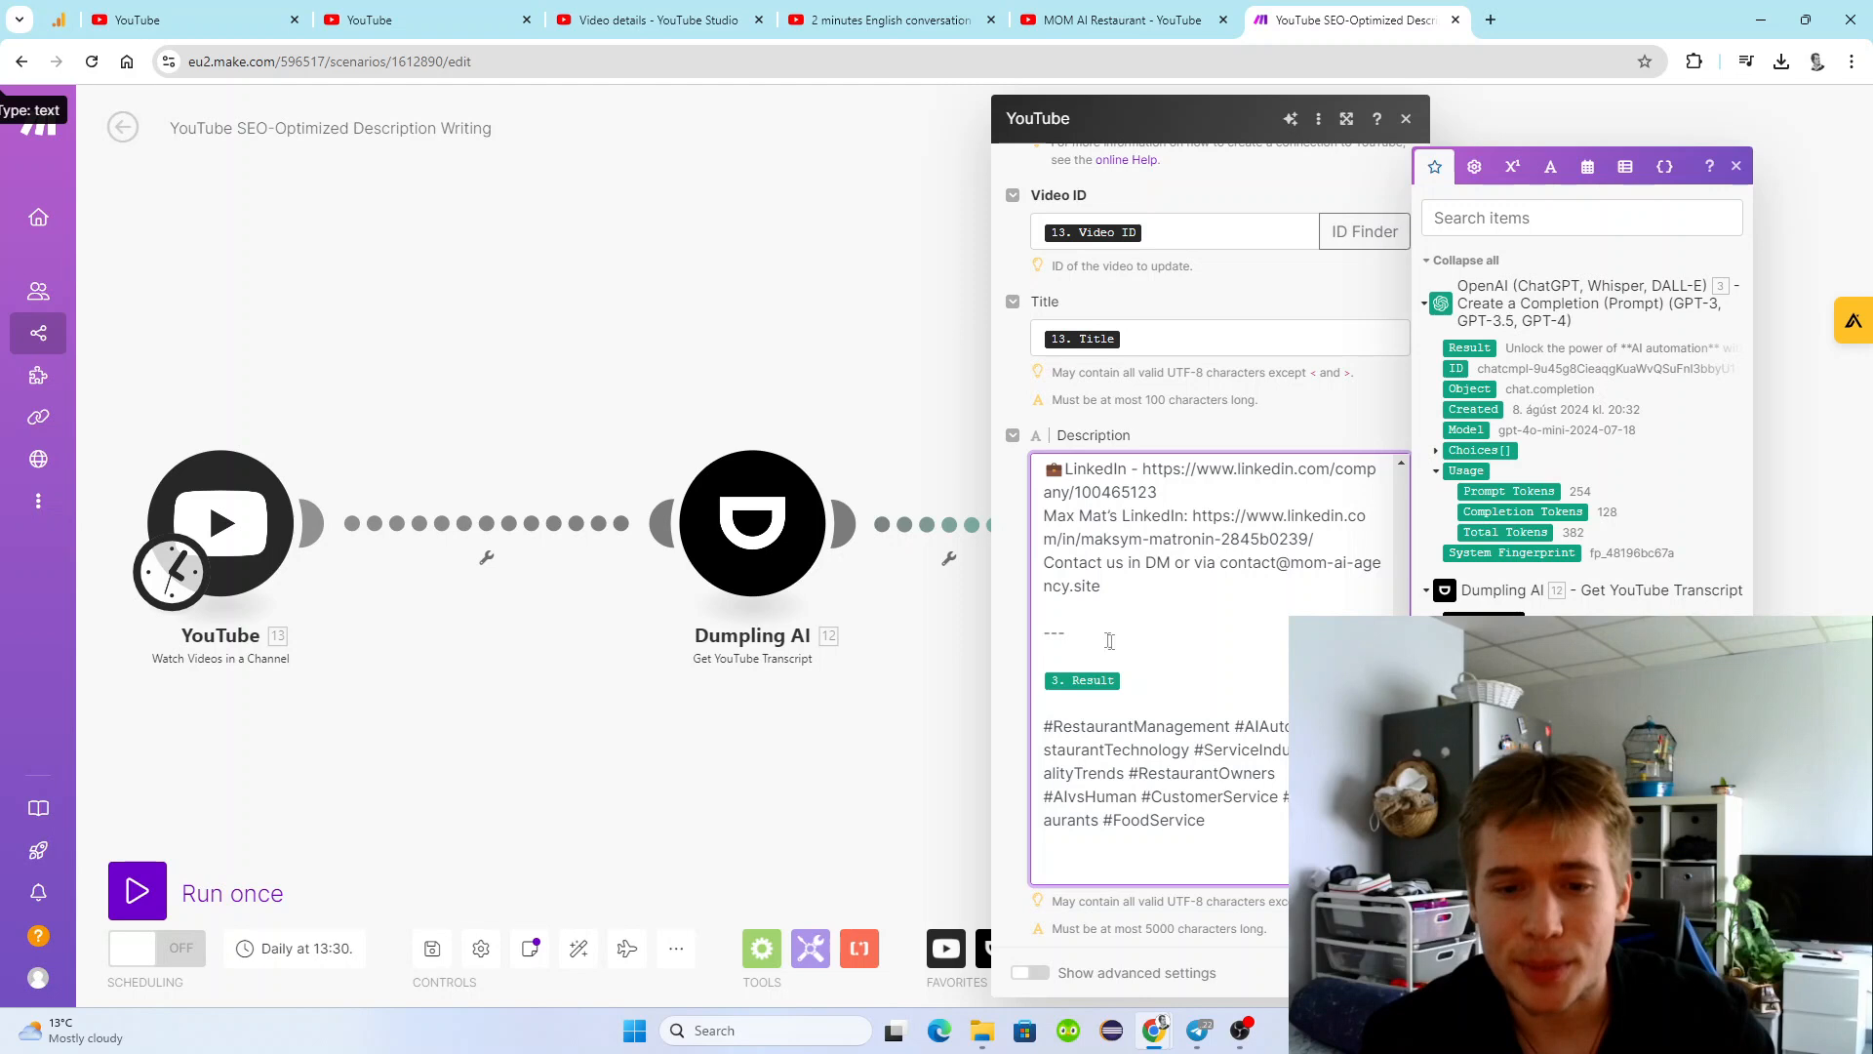
left_click_drag(1065, 632, 1040, 634)
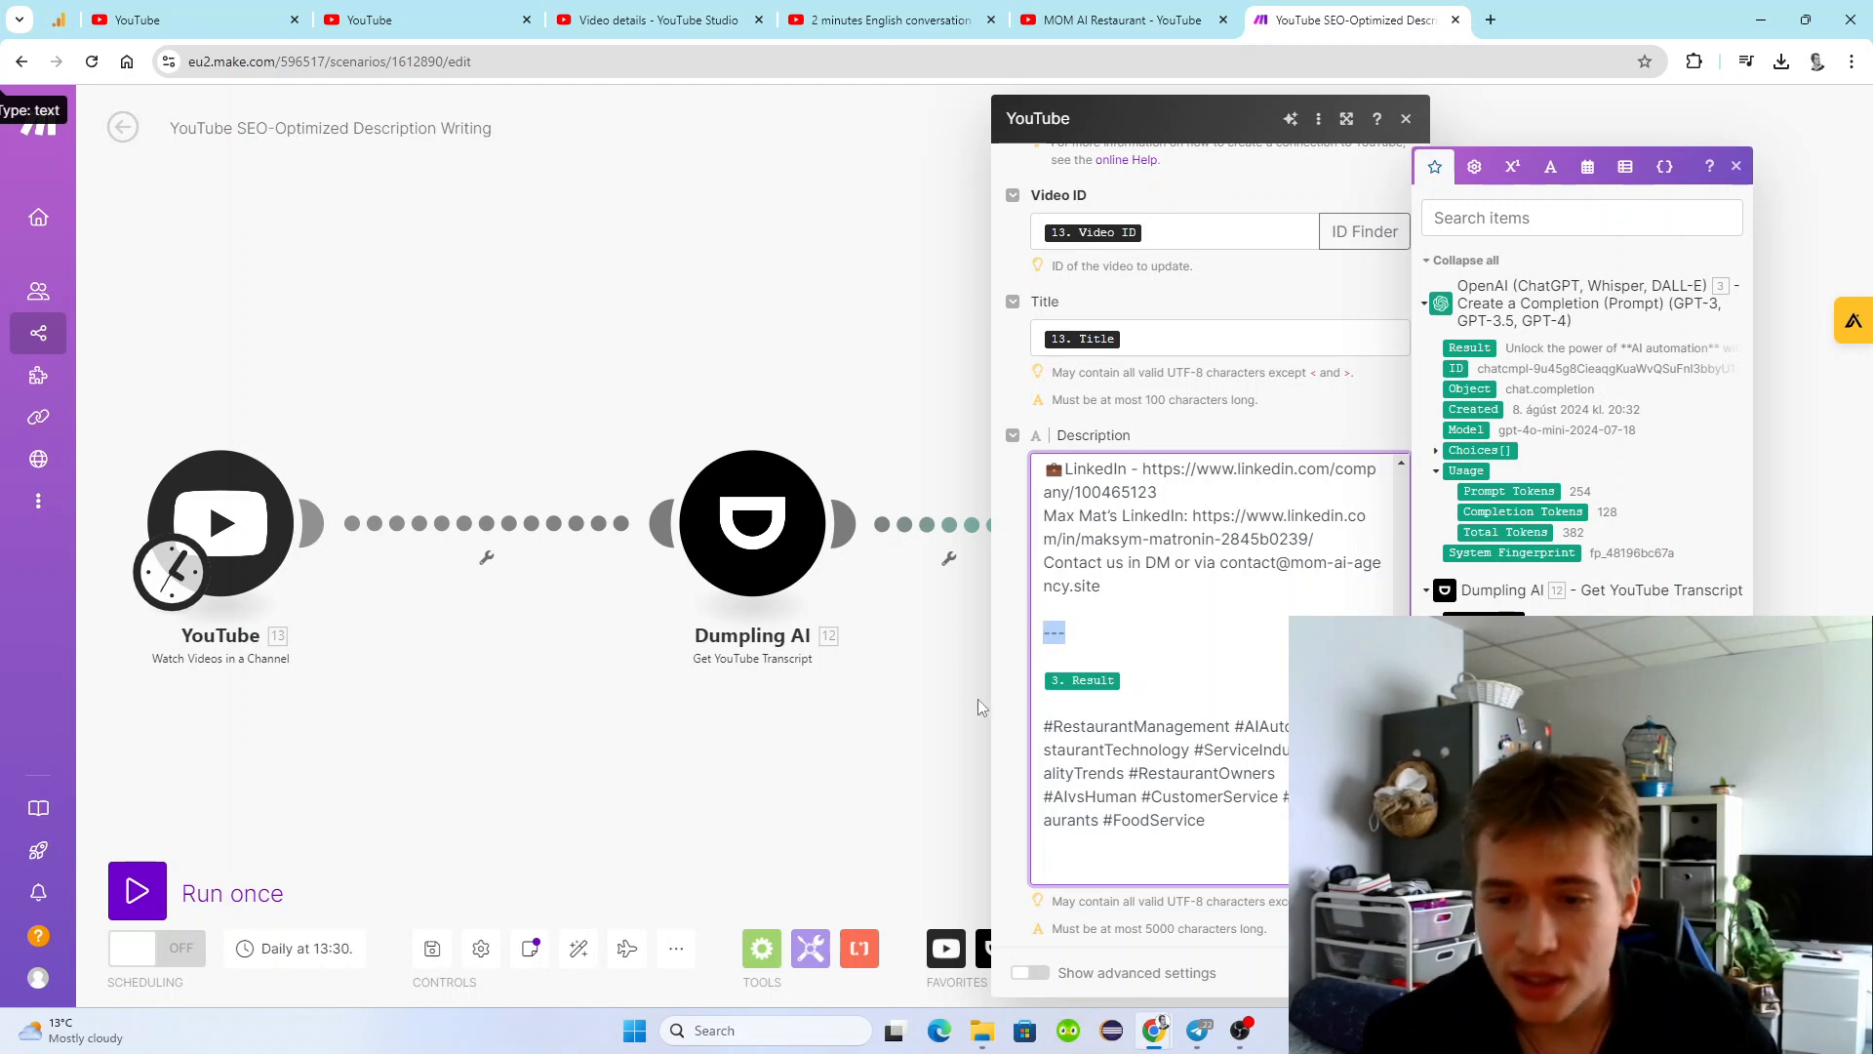
left_click(1118, 646)
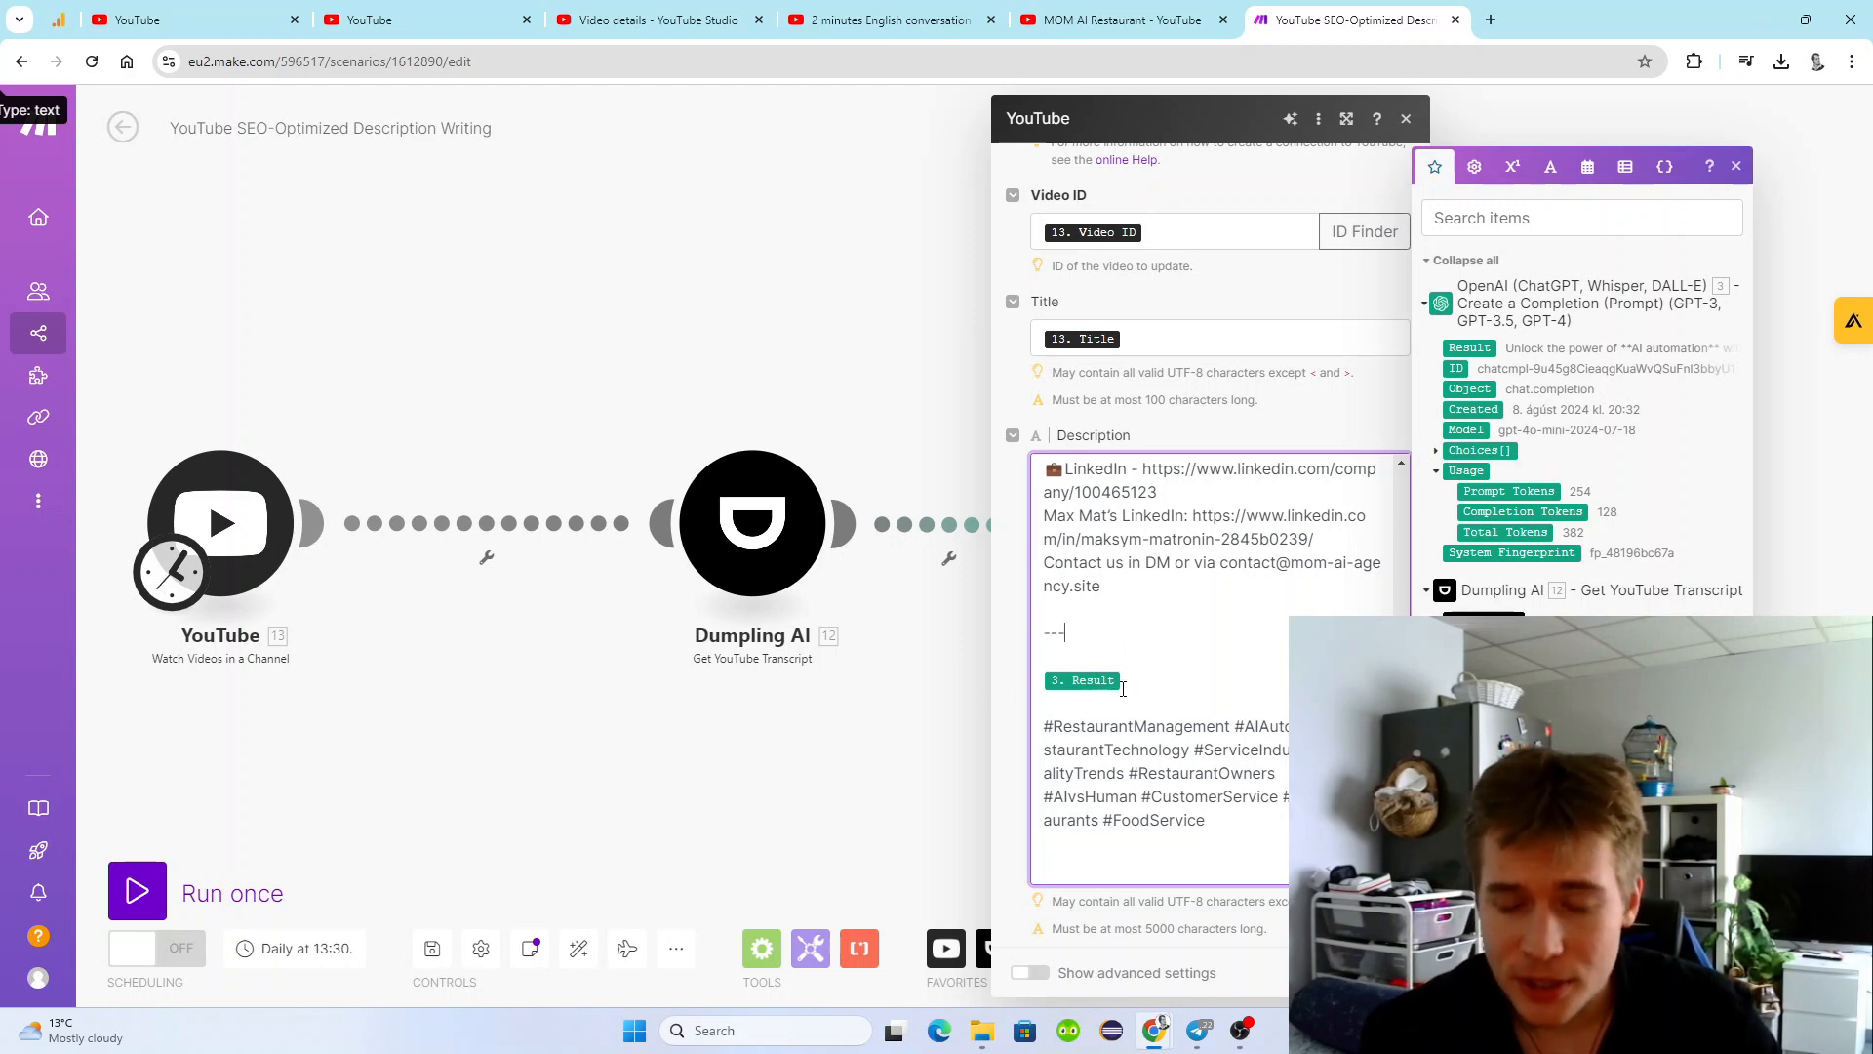
left_click(1737, 167)
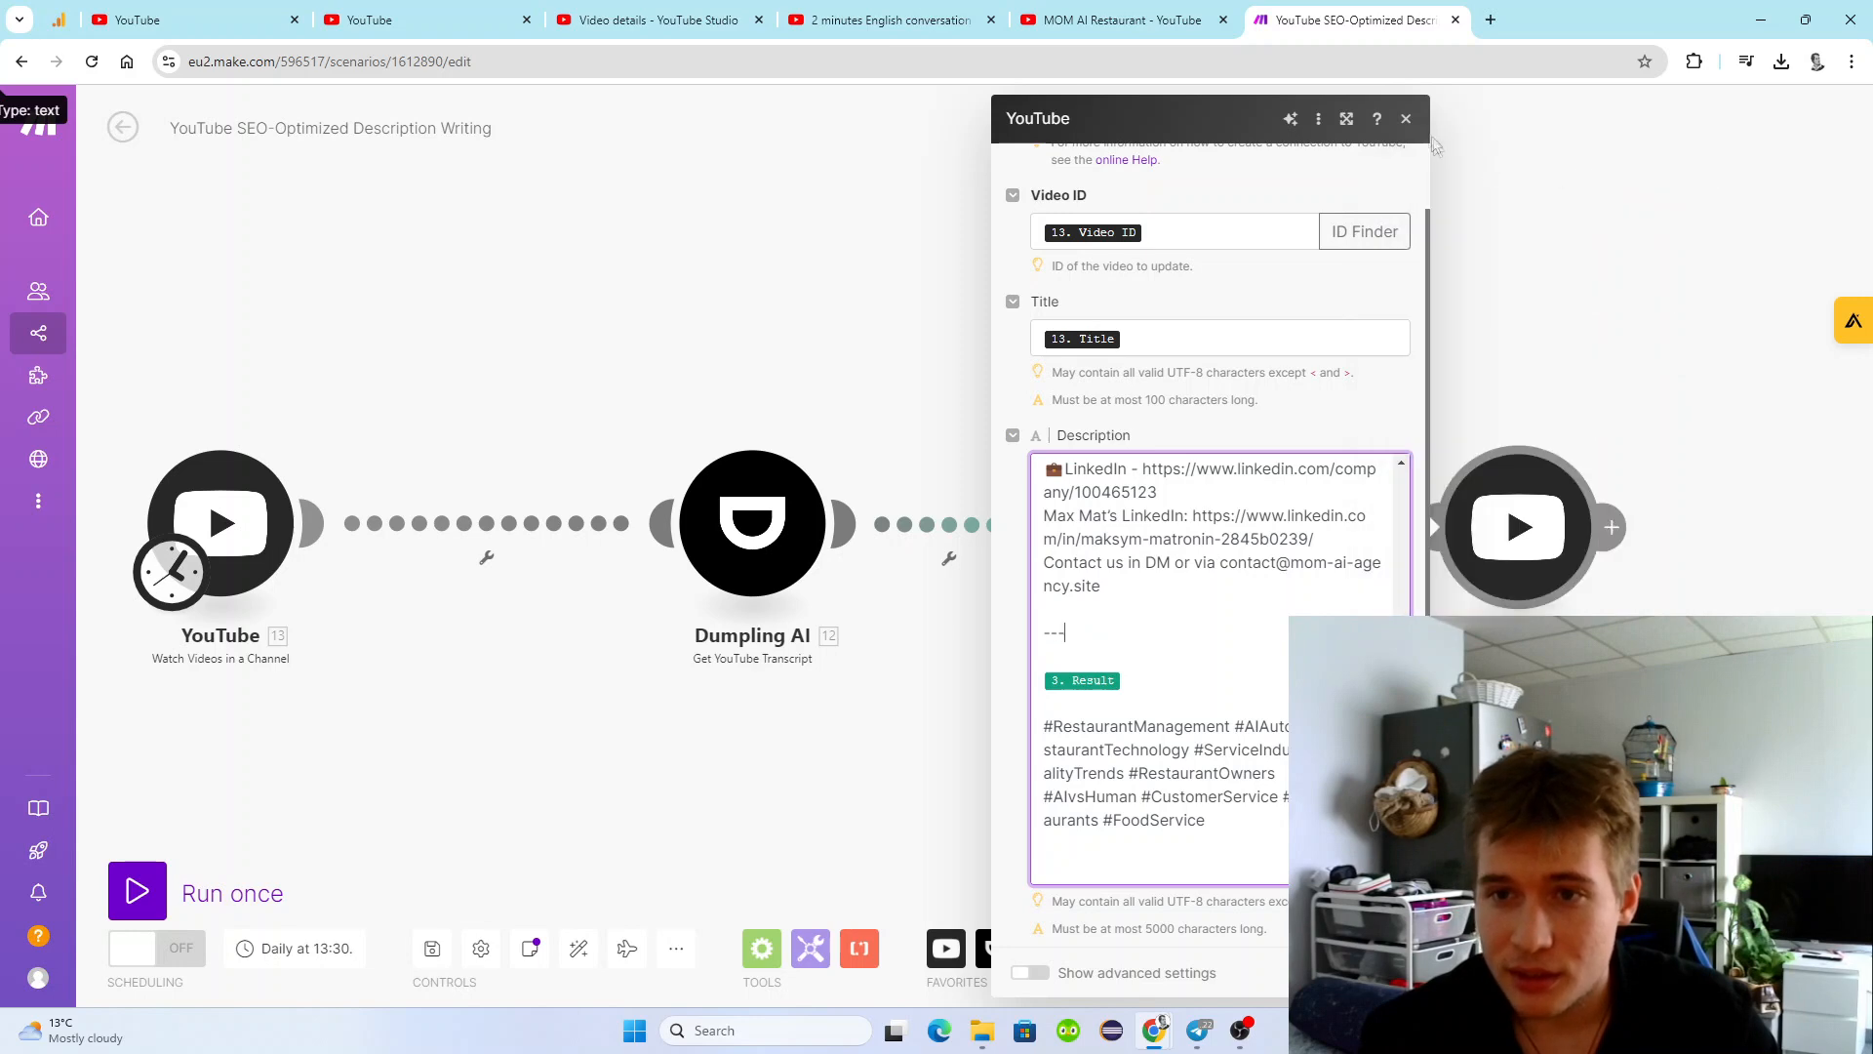
left_click(1407, 119)
Open the OpenAI module and examine the system message's sentence count and target keywords.
left_click(1200, 498)
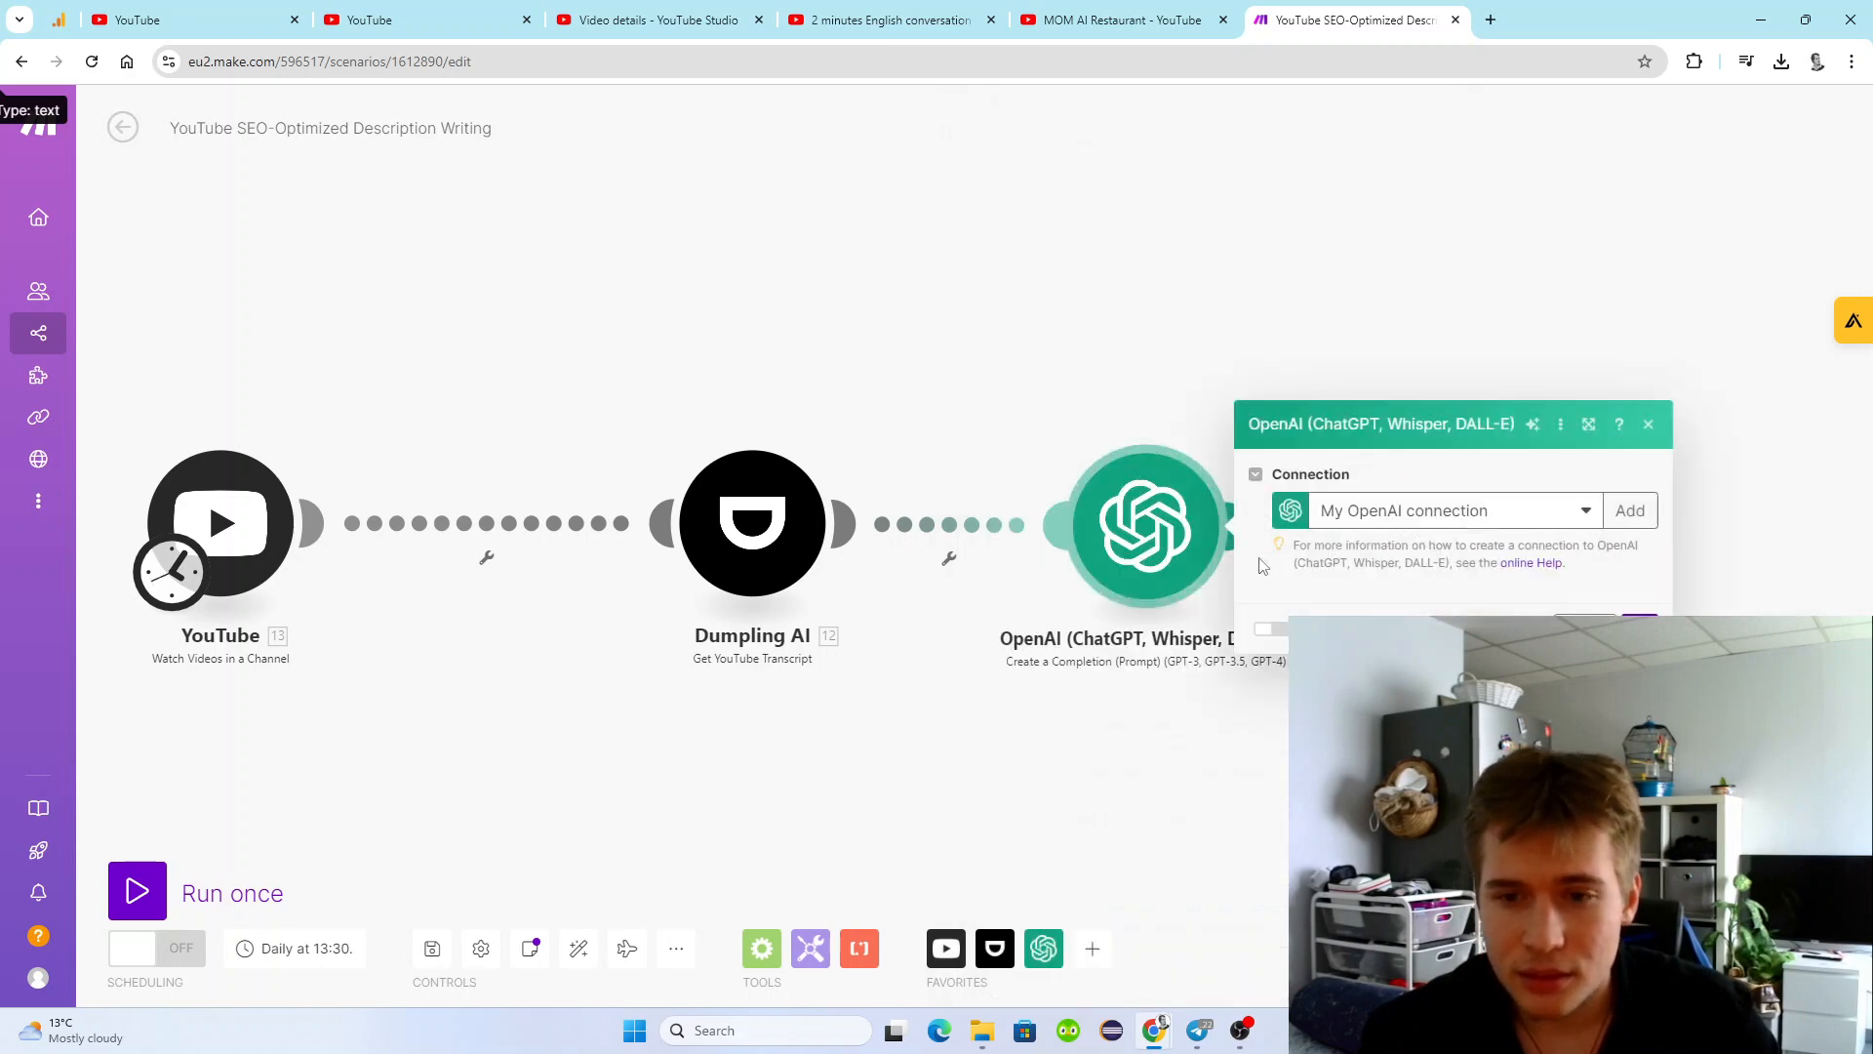
scroll(1405, 507, "down", 5)
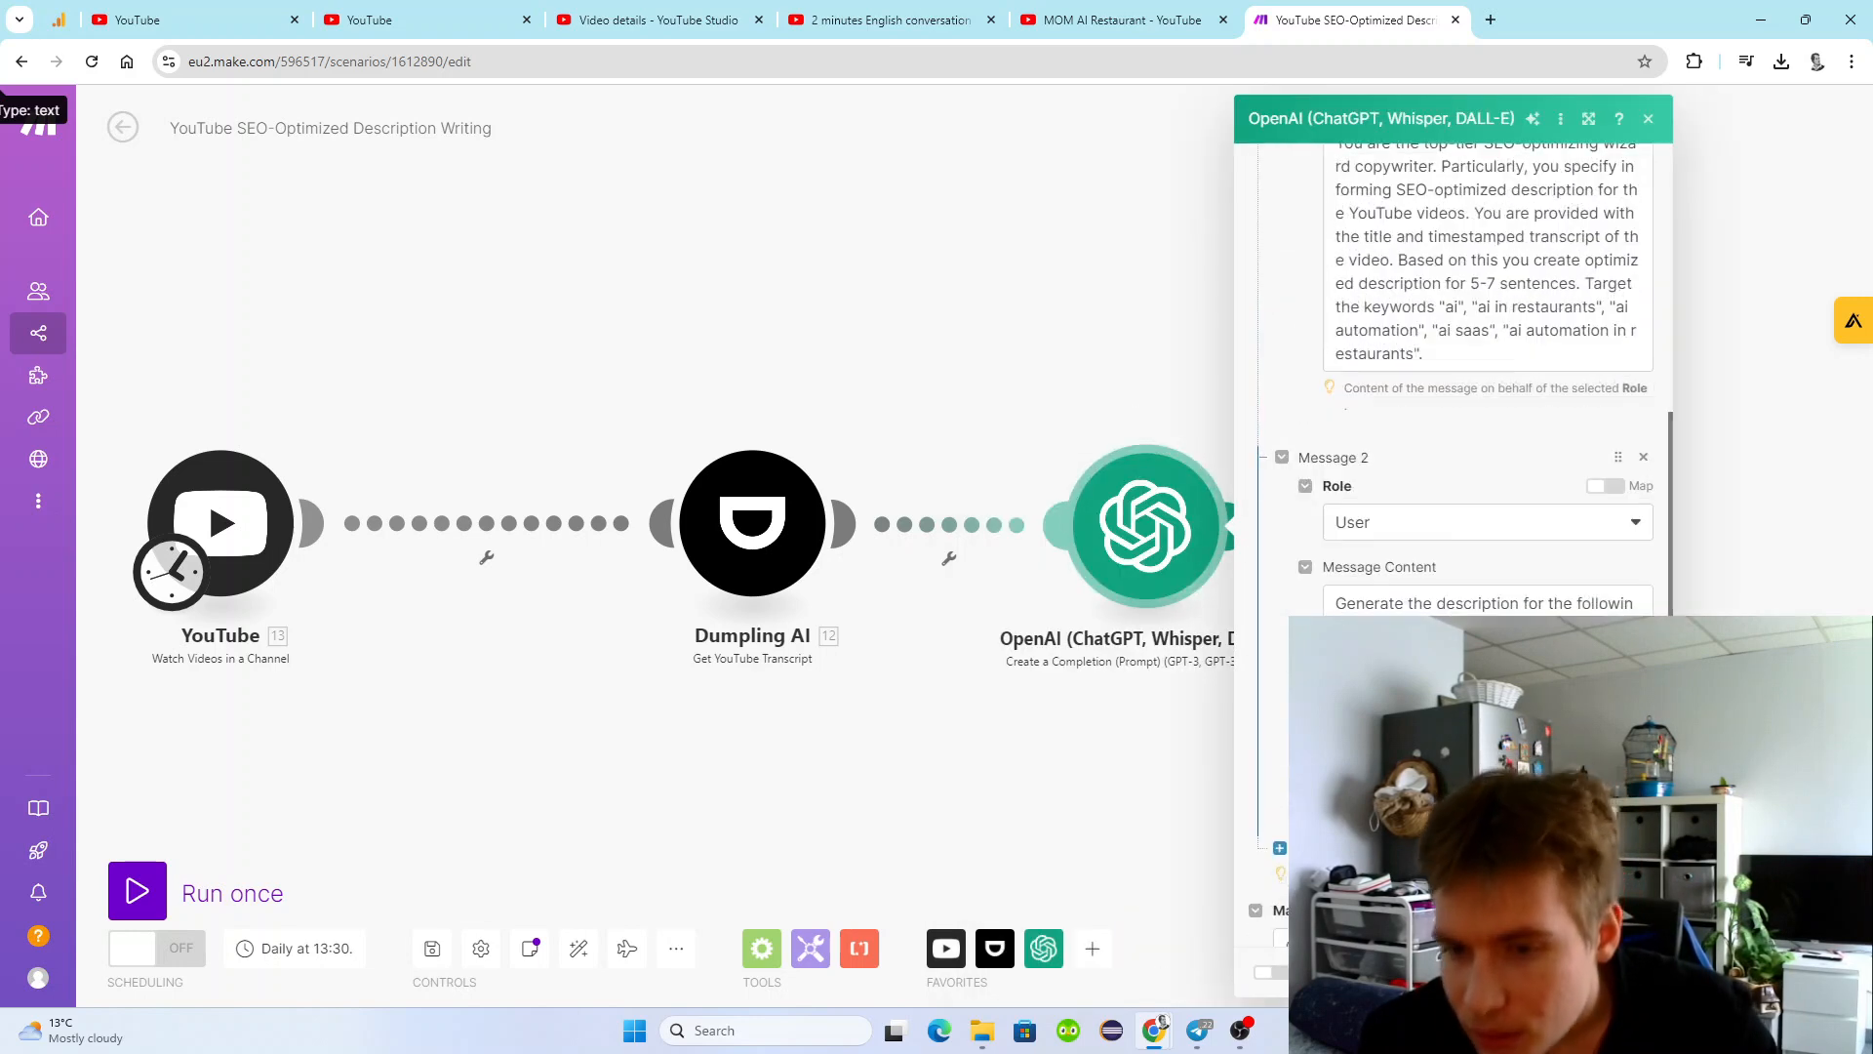
left_click(1461, 353)
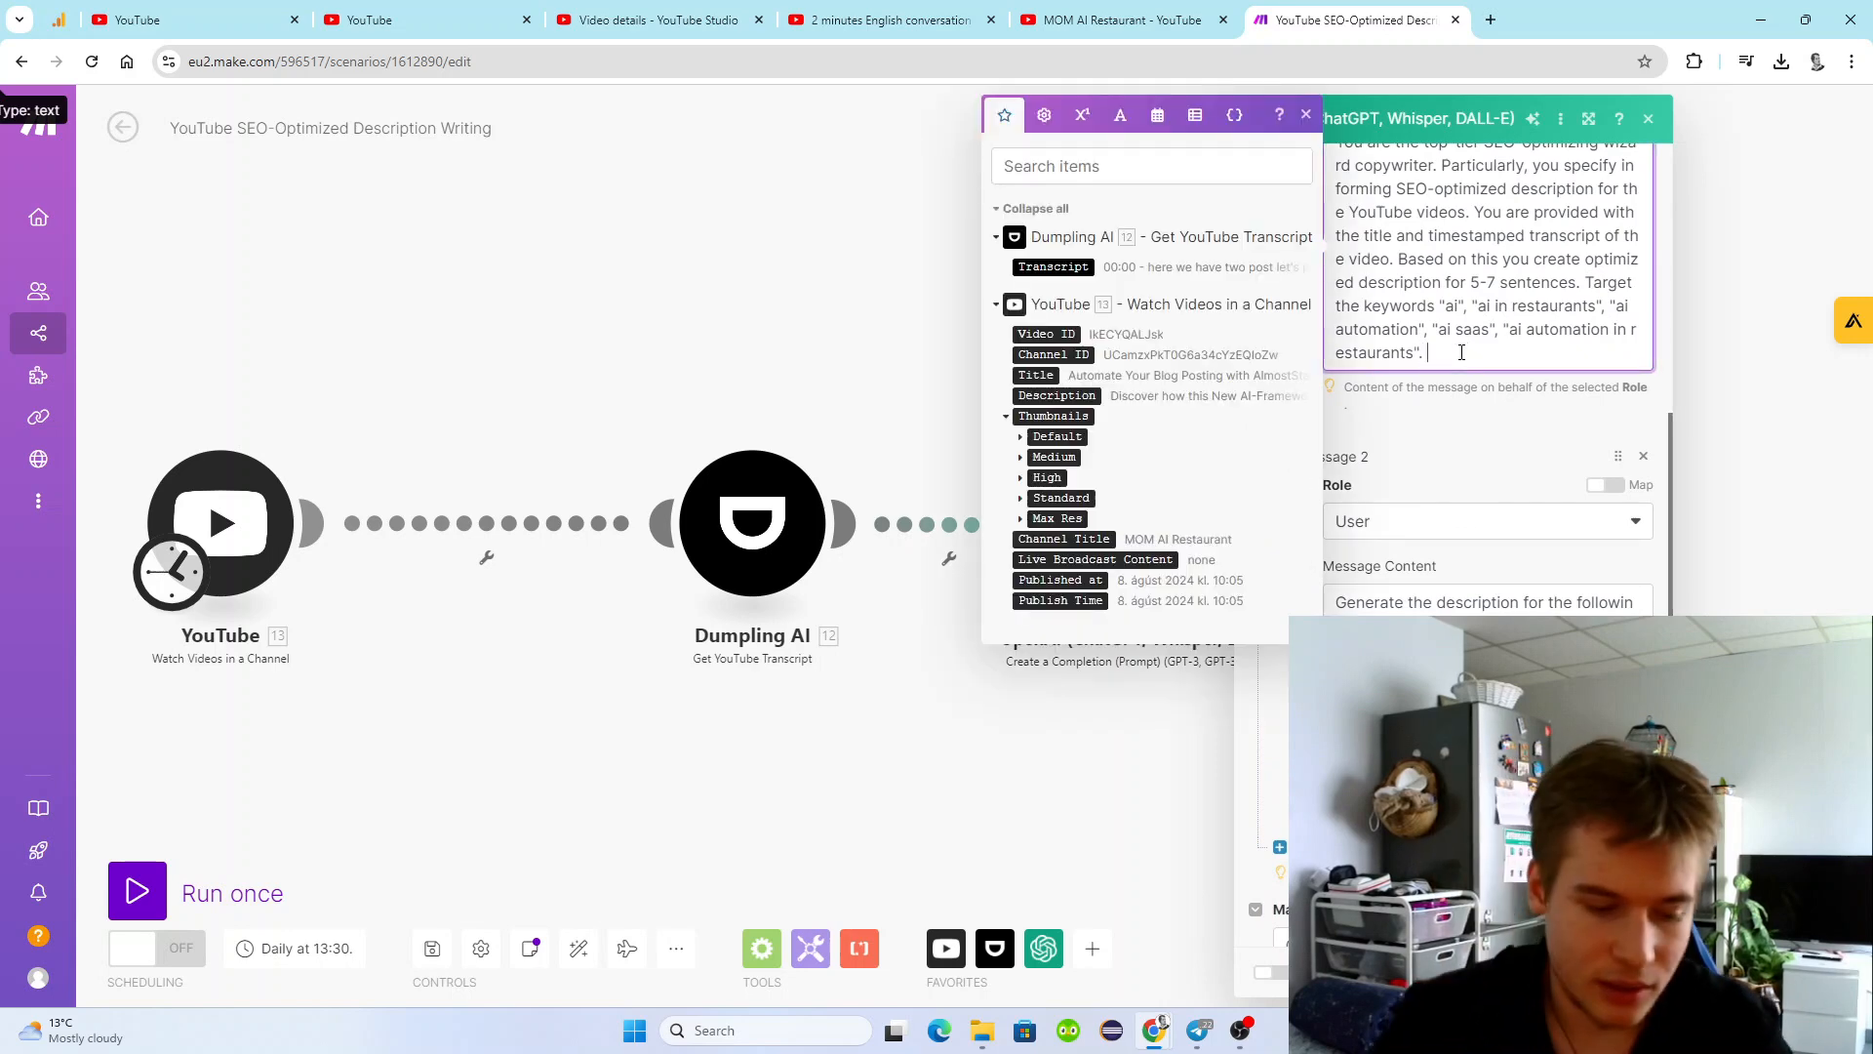
scroll(1464, 361, "up", 1)
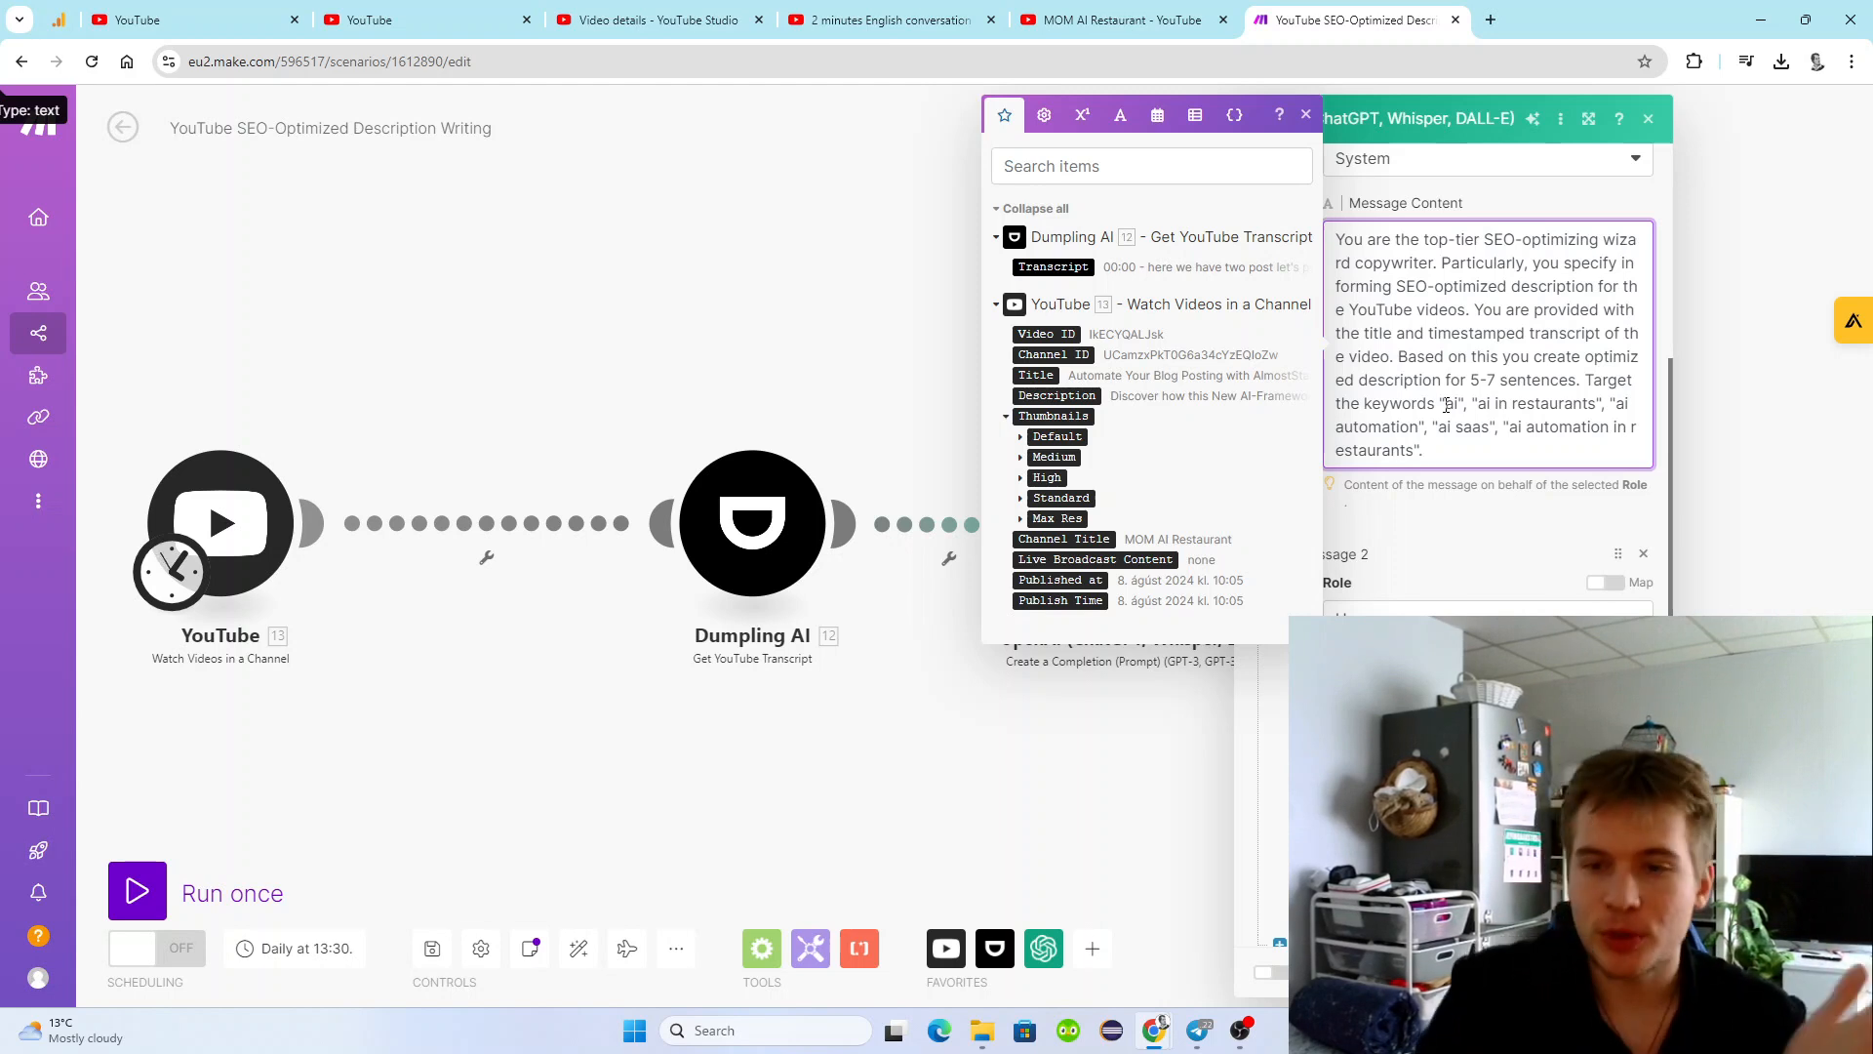
left_click_drag(1497, 383, 1471, 382)
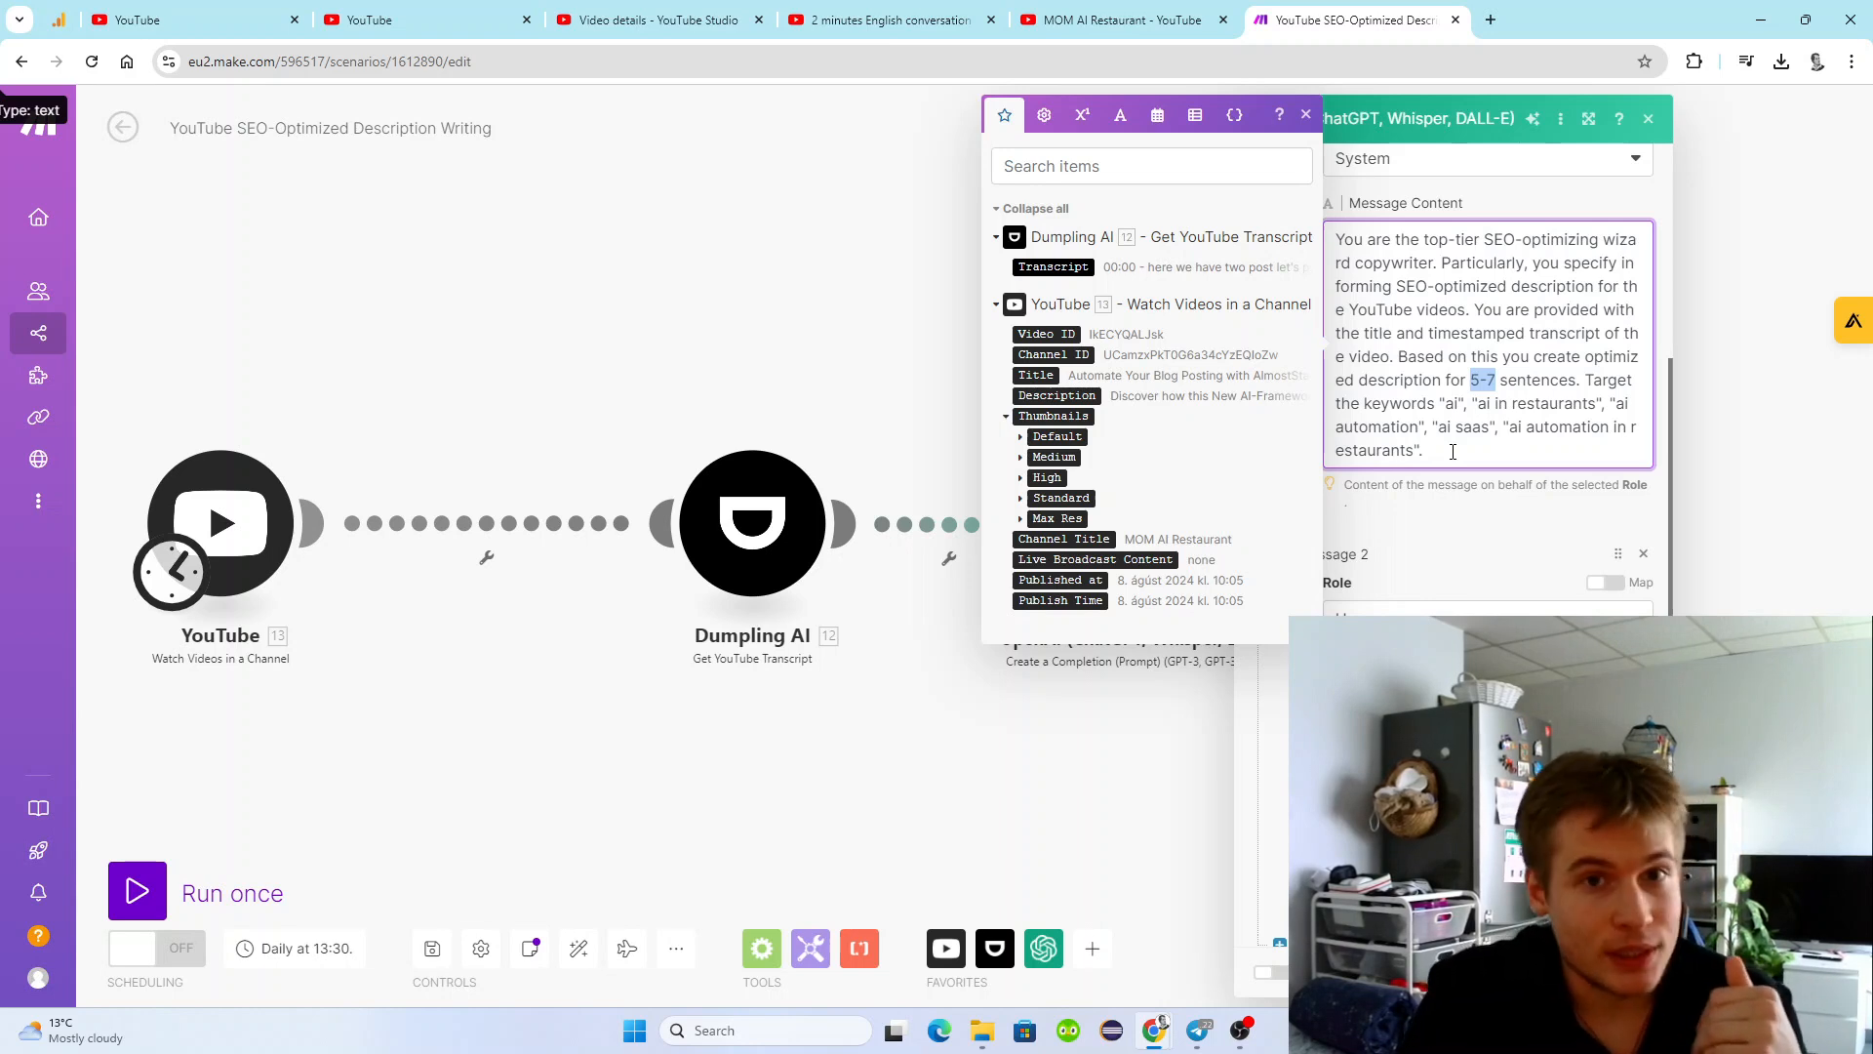
left_click(1453, 452)
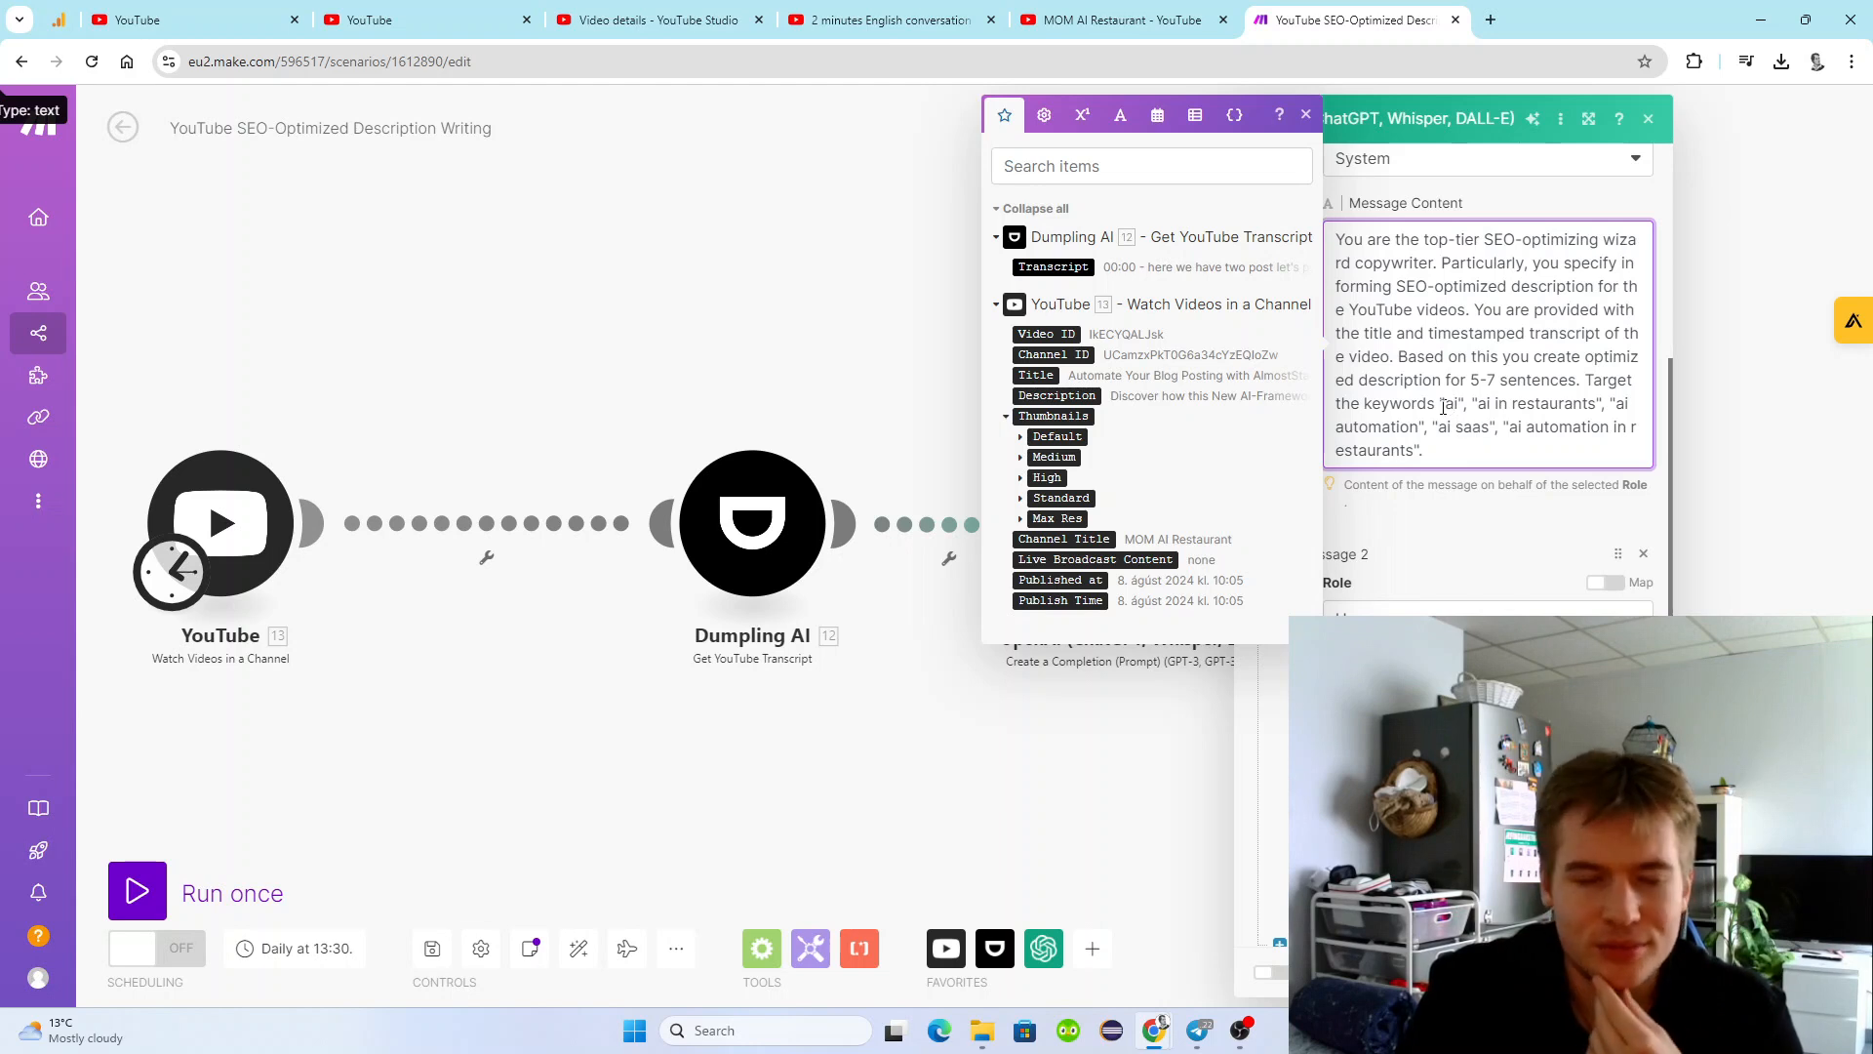
left_click(1444, 404)
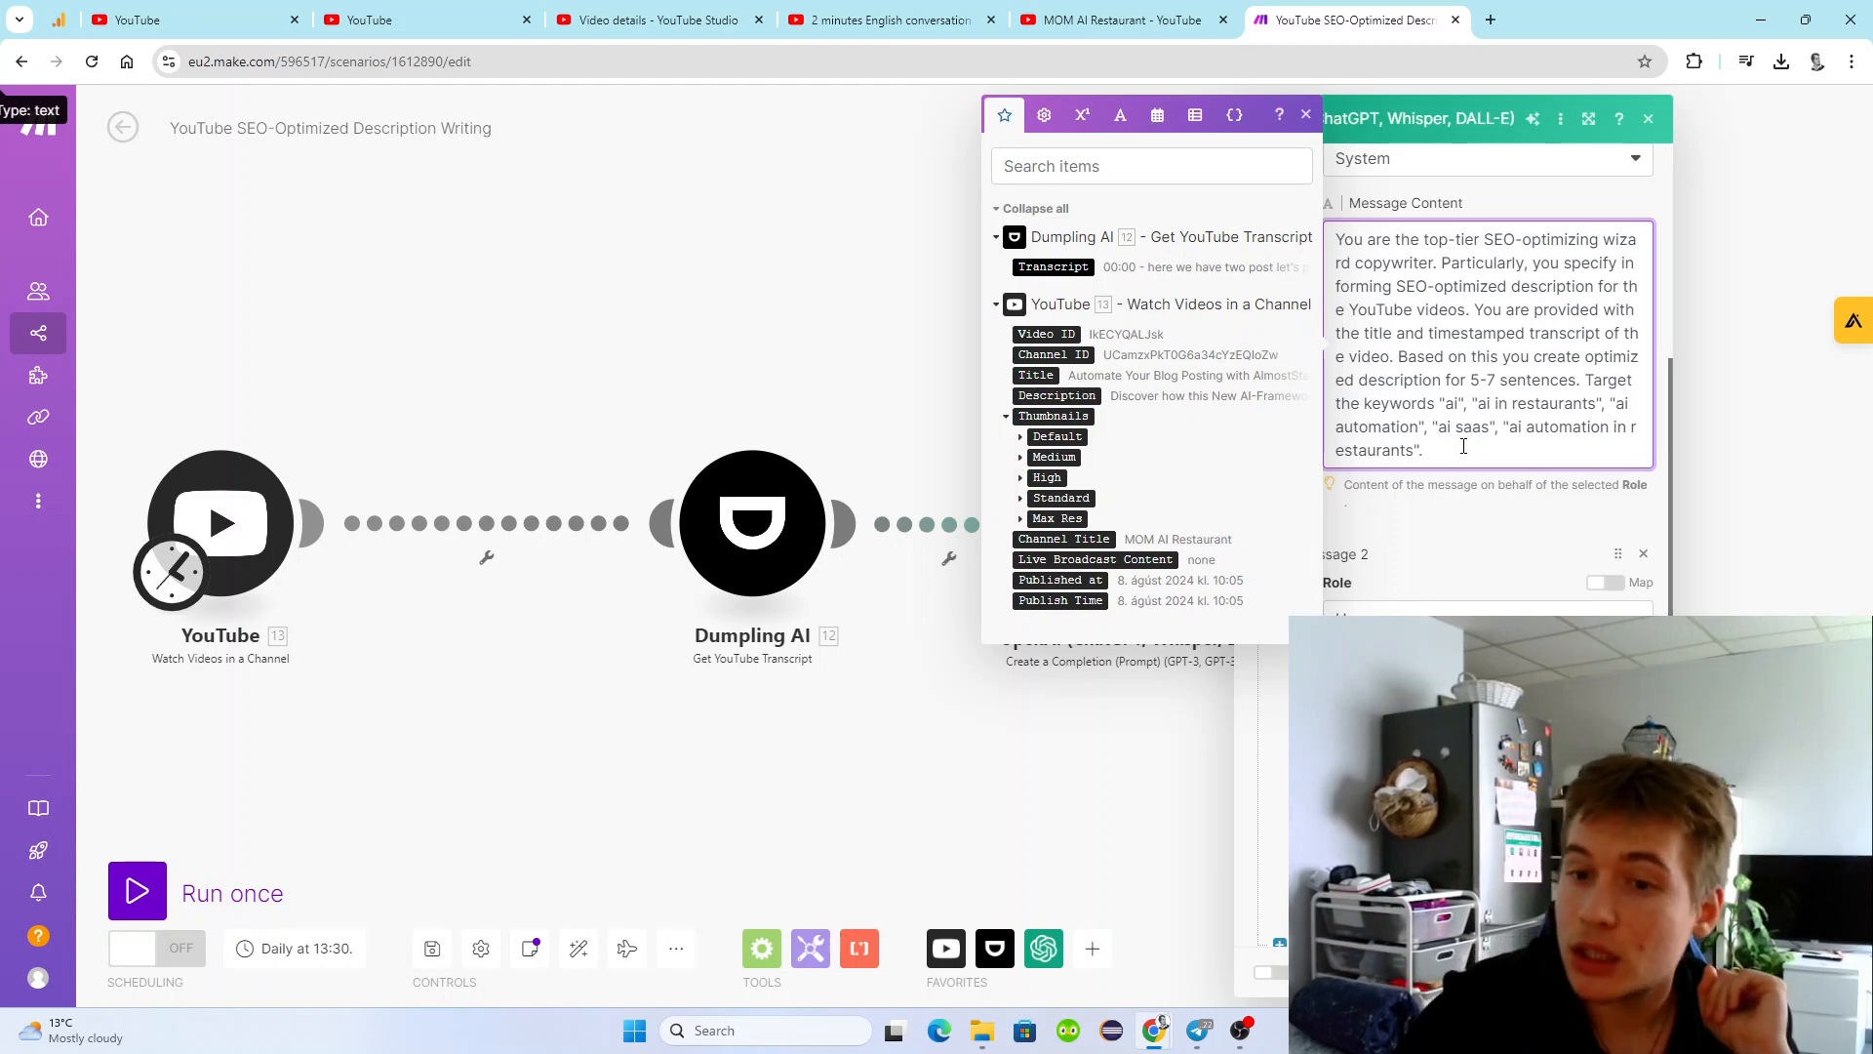
Add a new line at the end of the system message reading "Add 7 relevant to the keywords".
key("Return")
key("Return")
key("BackSpace")
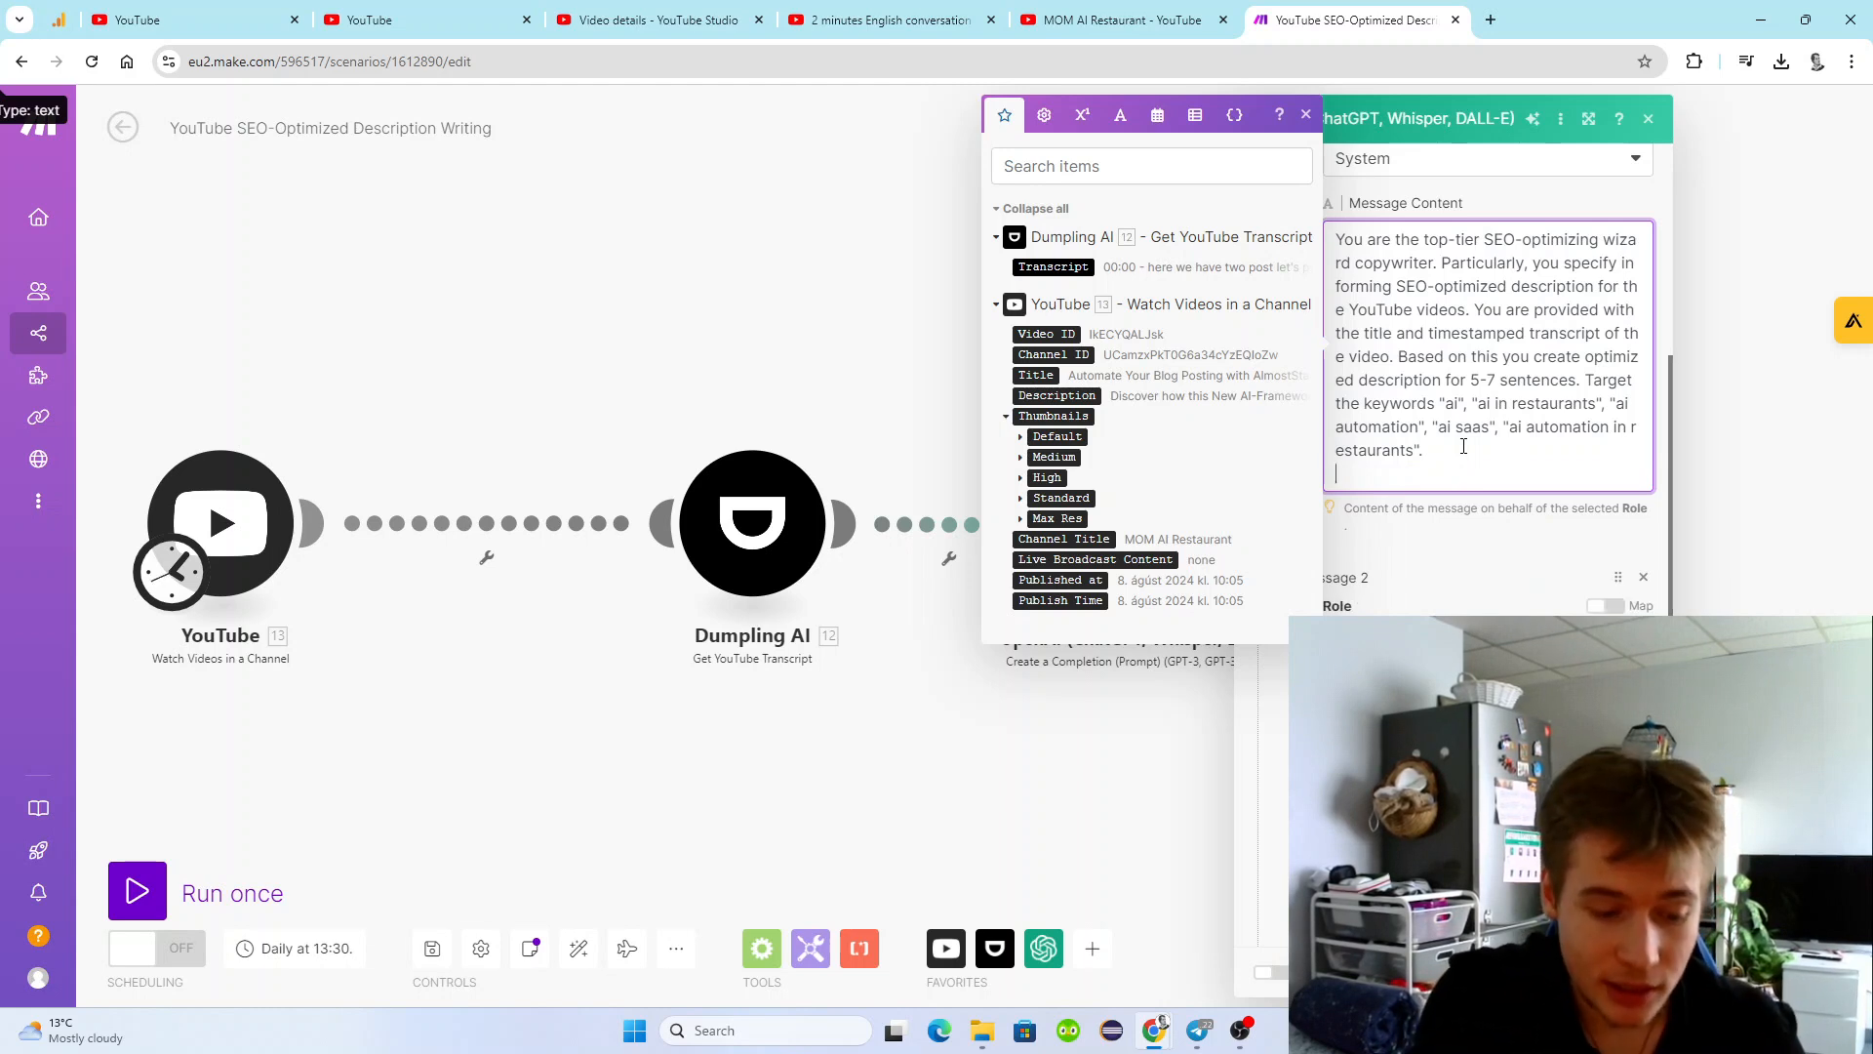
type("Add 7 relevant to the keywords")
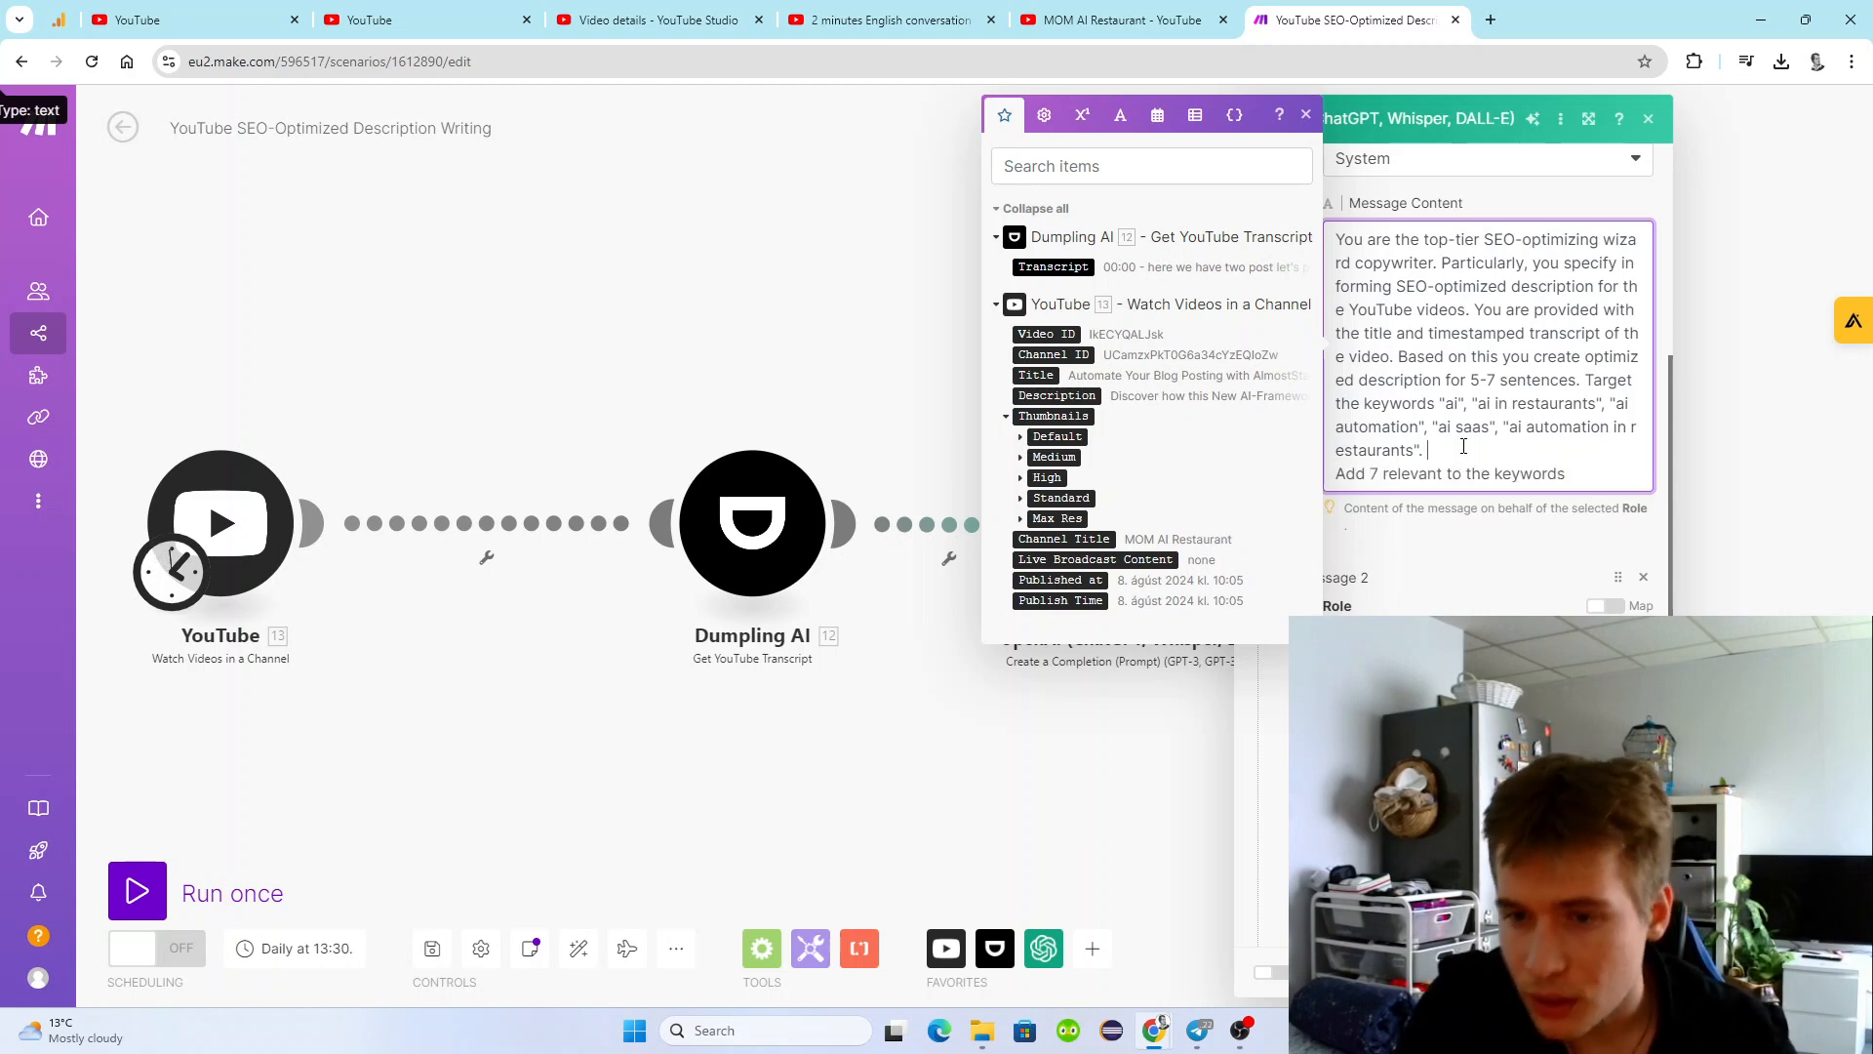
Make the added line begin with "At the end the descriptino add 7".
left_click(1381, 478)
key("Home")
type("At the end of h")
key("BackSpace")
key("BackSpace")
key("BackSpace")
key("BackSpace")
type("the descriptino a")
key("Delete")
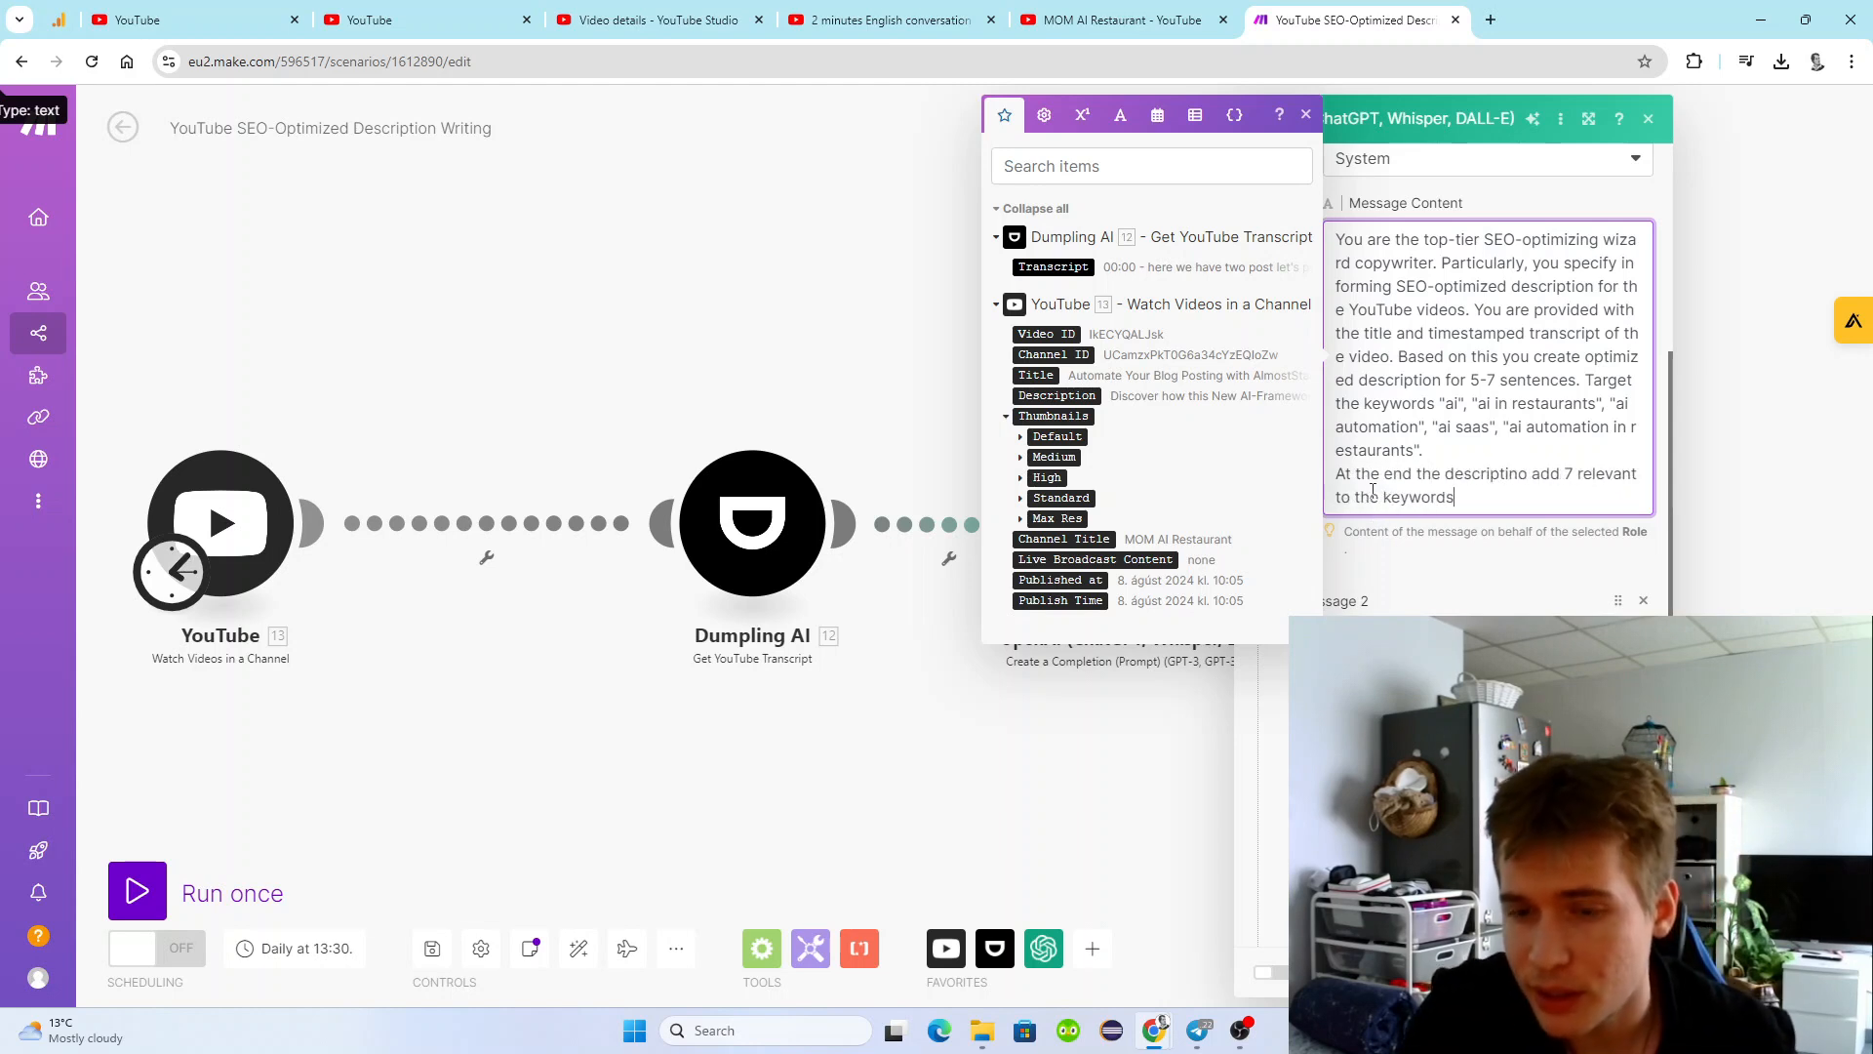
Reword the rest of the added line to "7 hashtags which are relevant to these keywords:".
type("keywords which are")
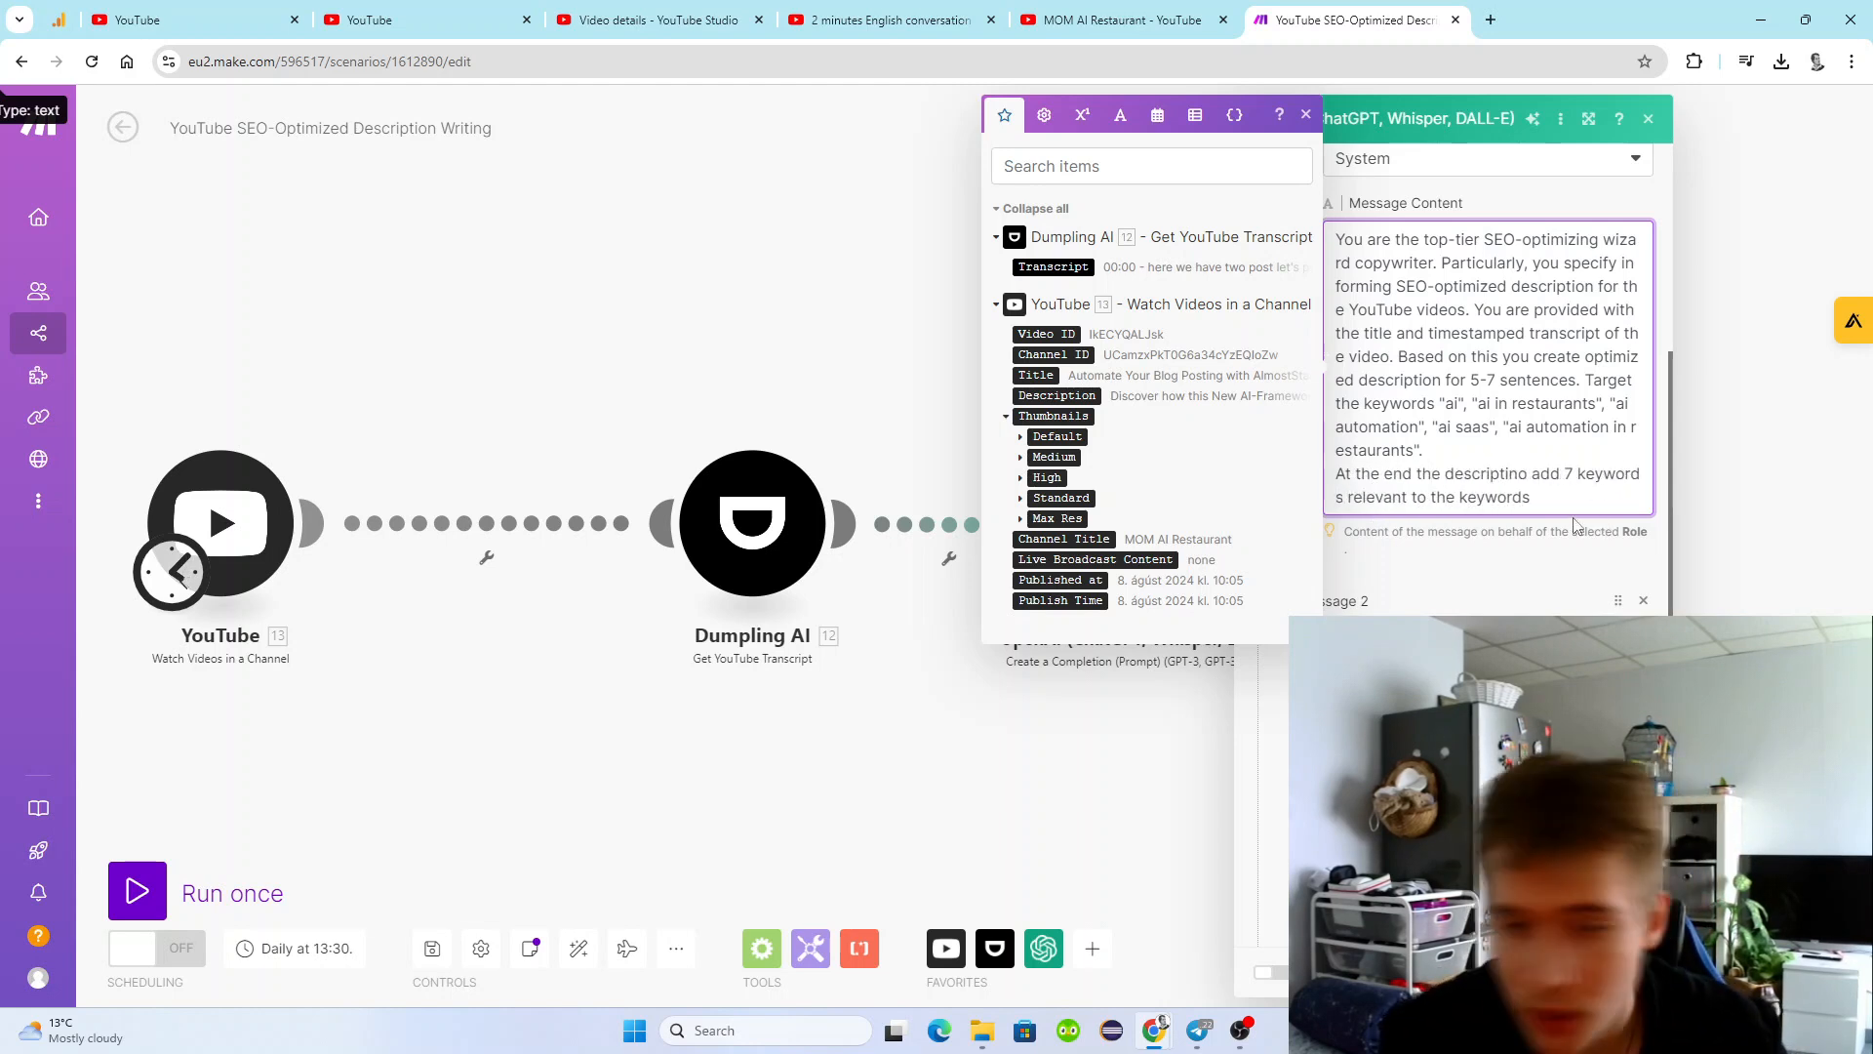
left_click_drag(1606, 497, 1542, 500)
double_click(1608, 475)
type("hashtags which ar")
left_click(1535, 498)
type("se")
key("End")
type(":")
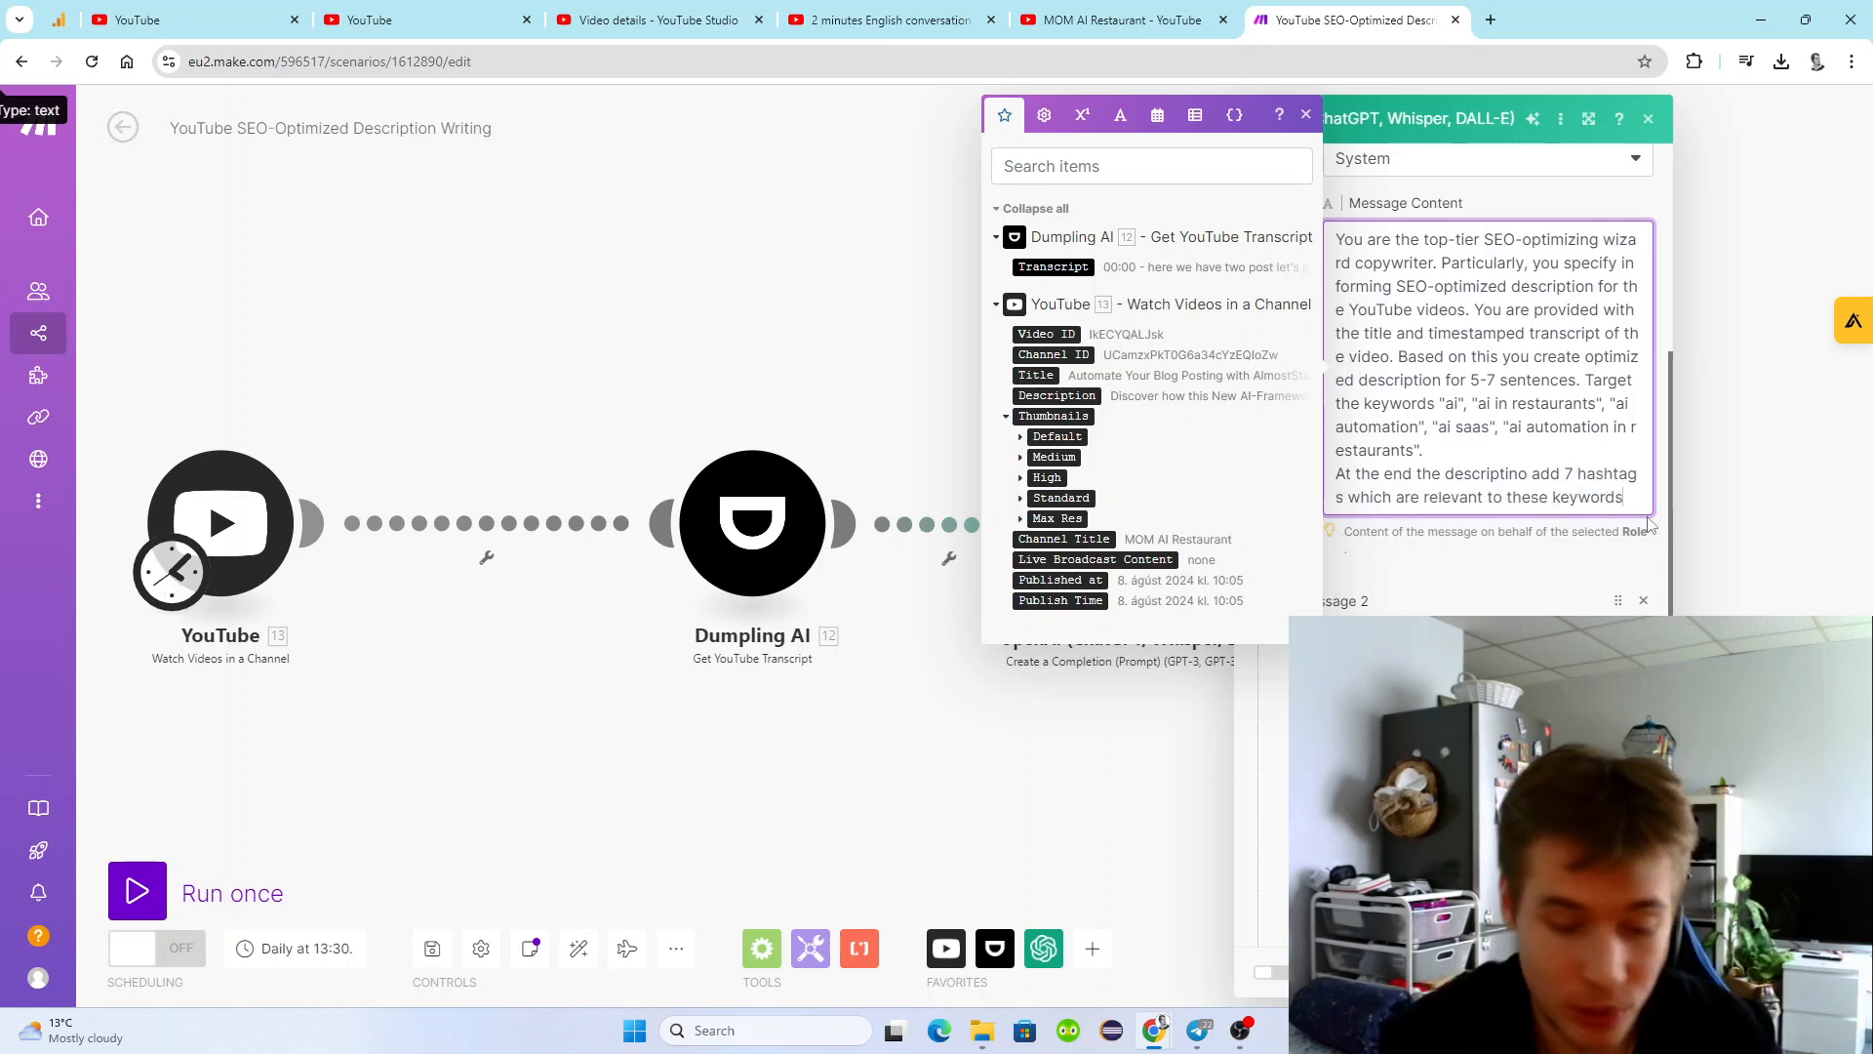
Copy the quoted keyword list, from "ai" to "ai automation in restaurants", to the end of the new hashtag line.
left_click_drag(1440, 403, 1421, 451)
key("ctrl+c")
left_click(1620, 496)
key("ctrl+v")
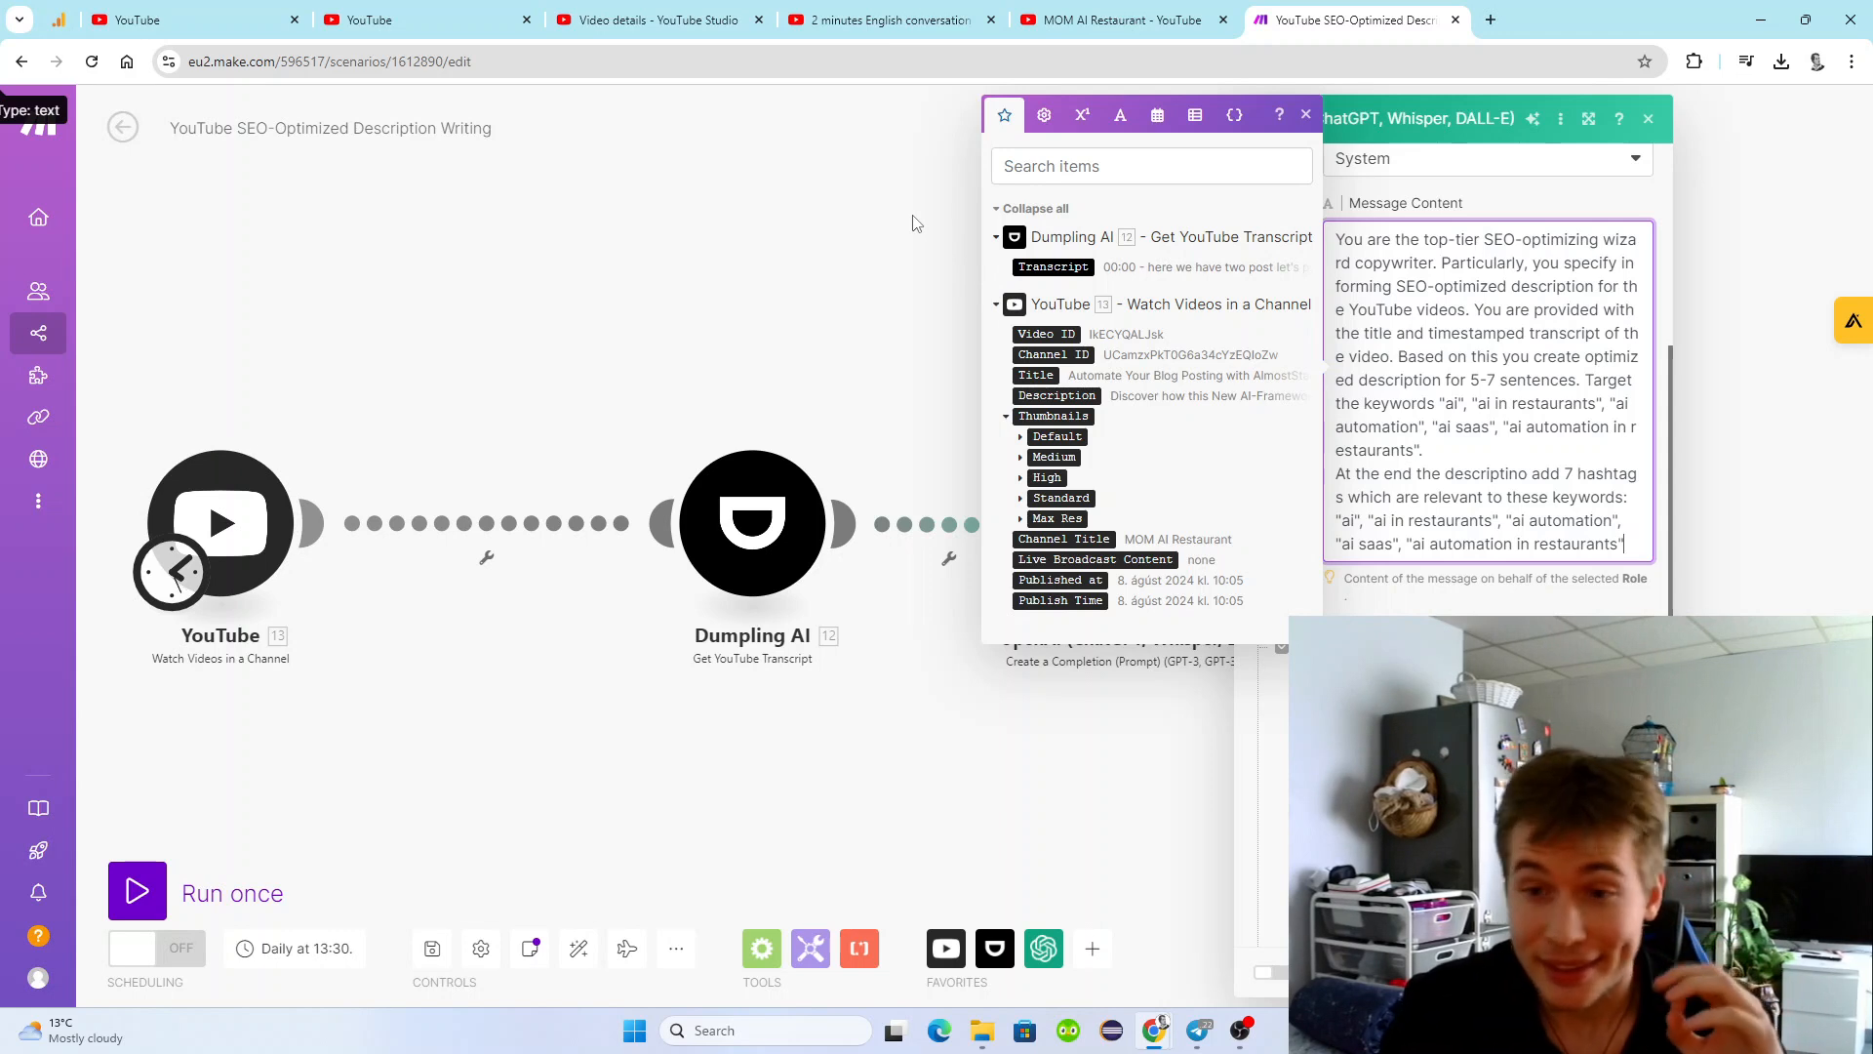
Reread the full system message, examining both the added hashtag instruction and the original copywriter prompt.
left_click(1304, 115)
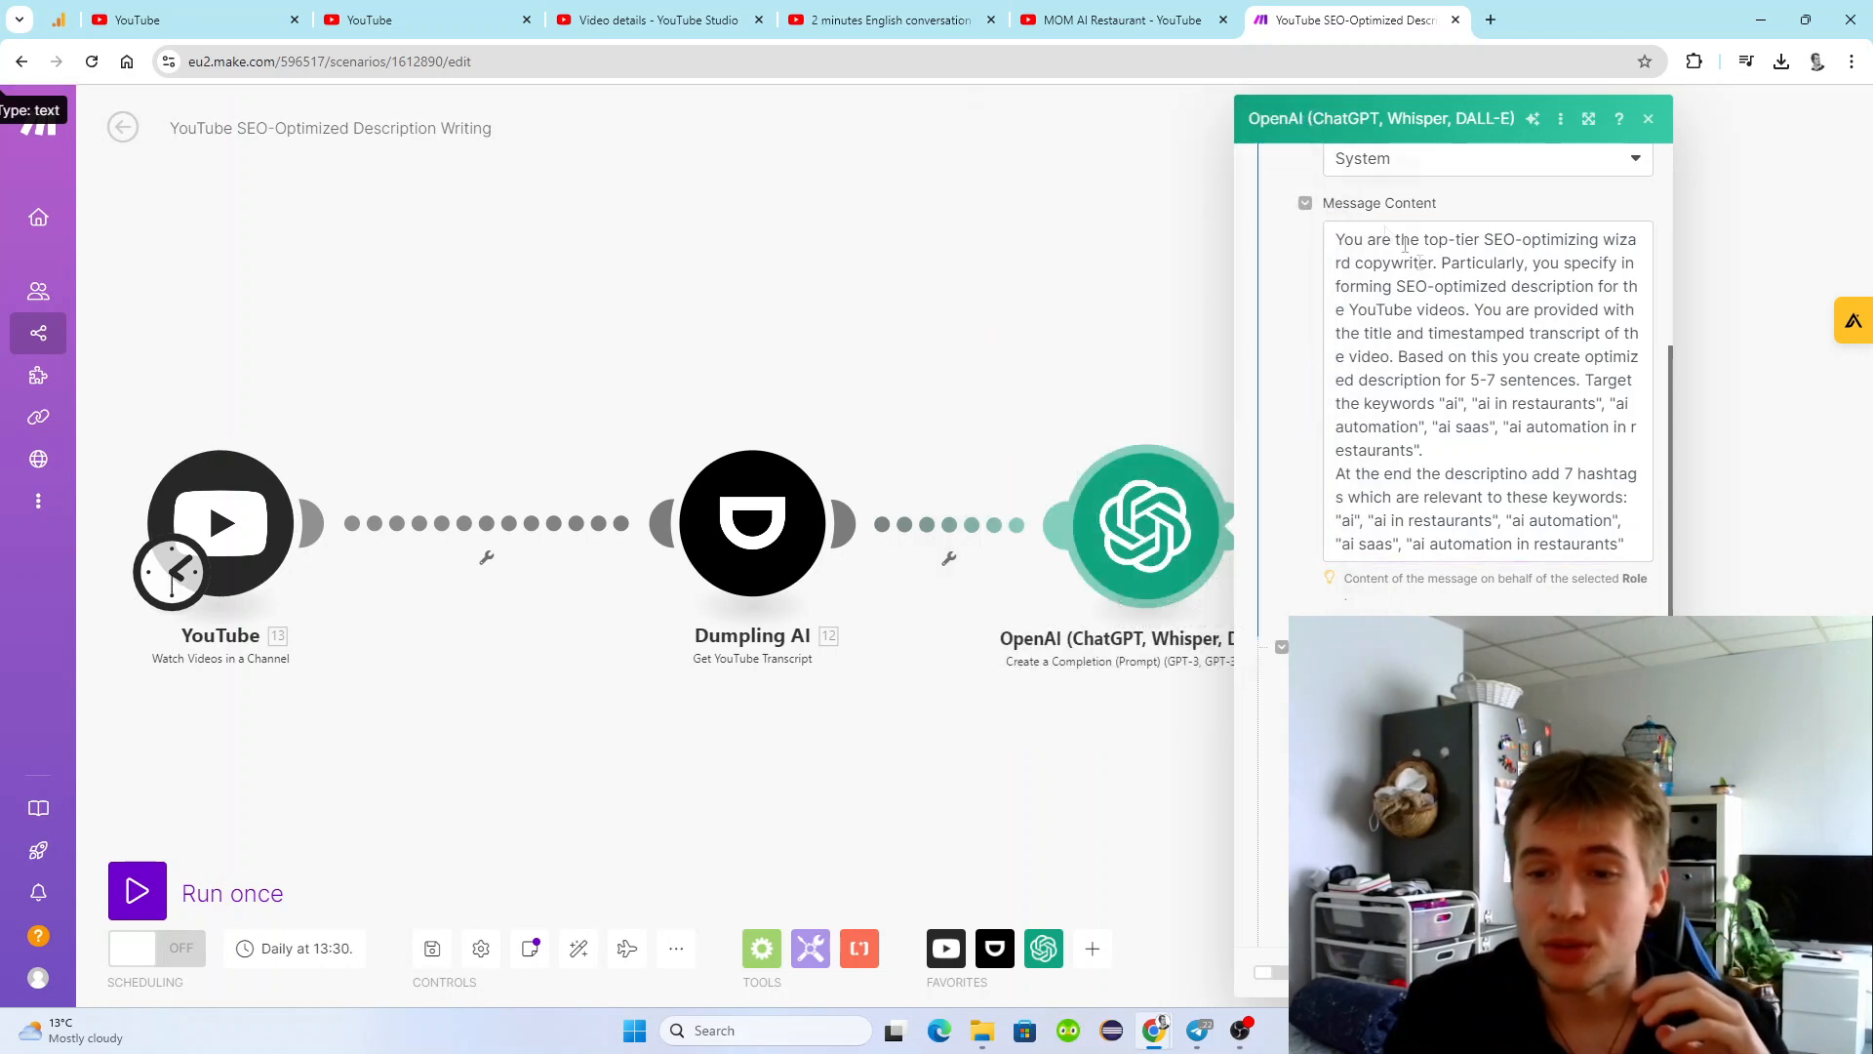
scroll(1483, 391, "down", 1)
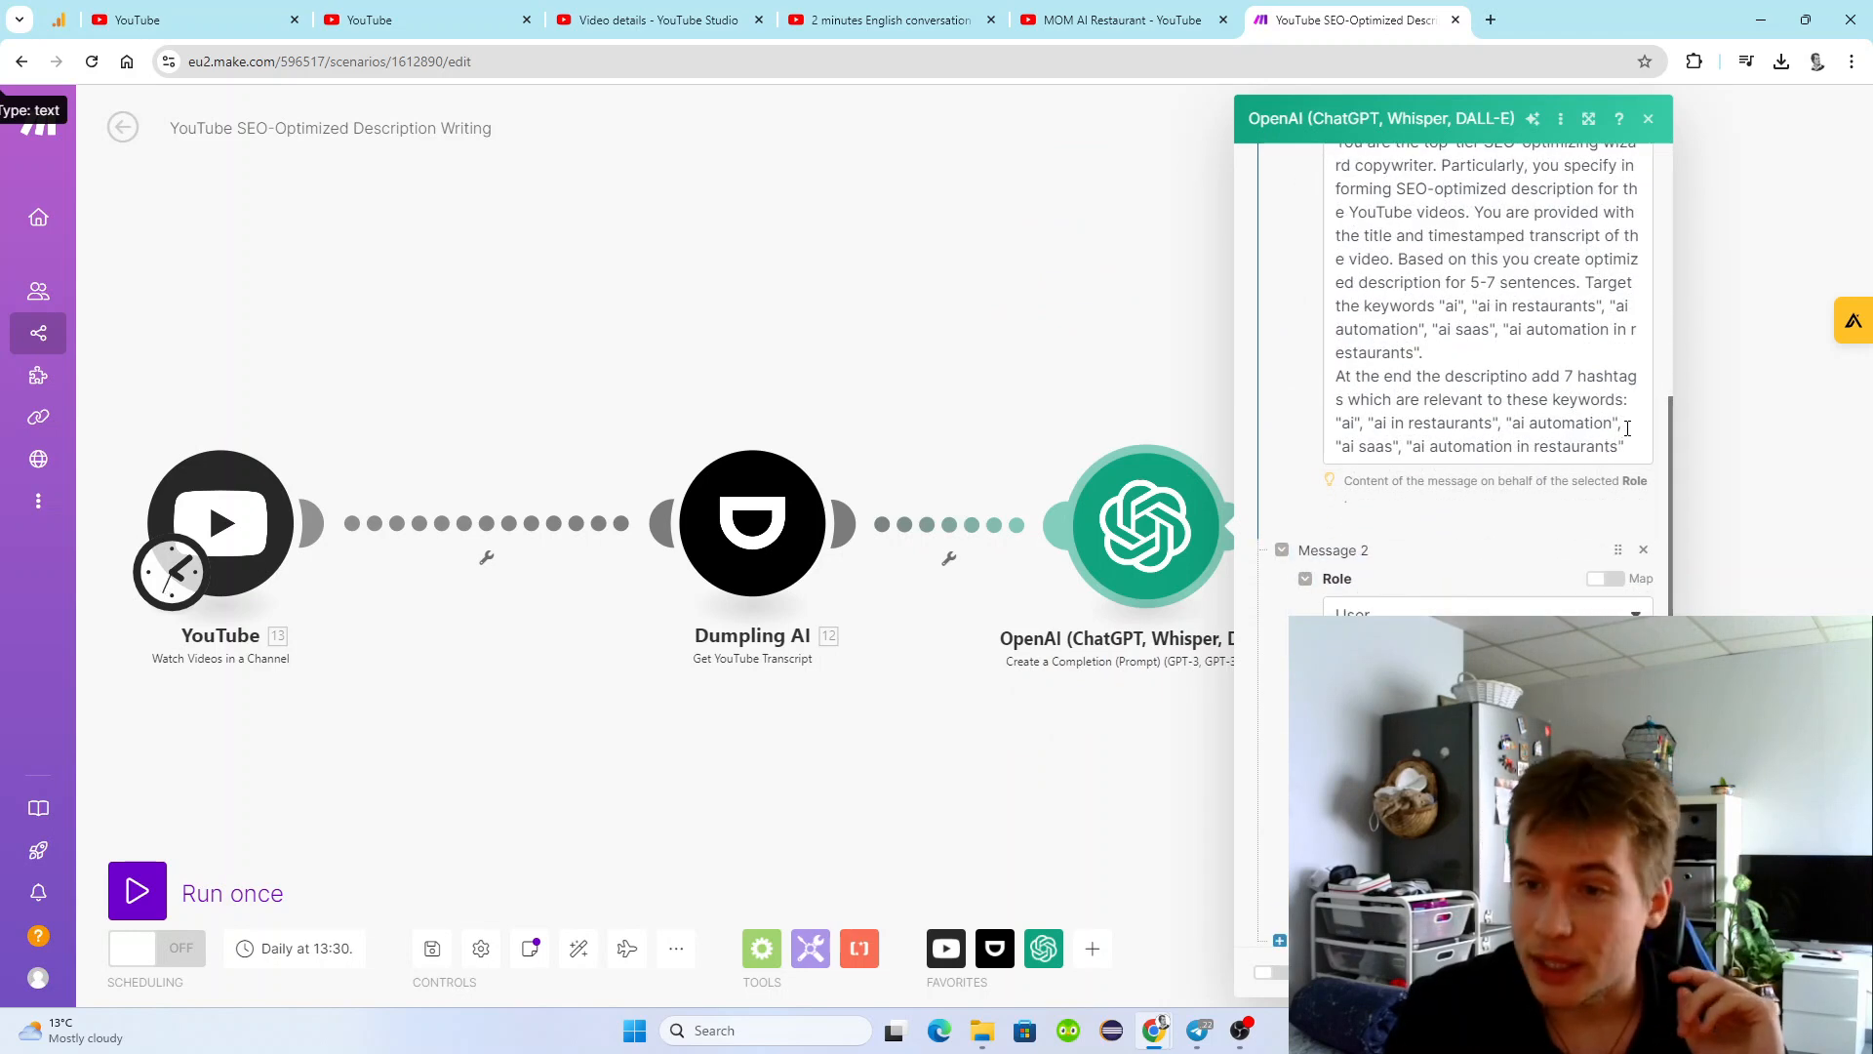
left_click_drag(1626, 447, 1327, 377)
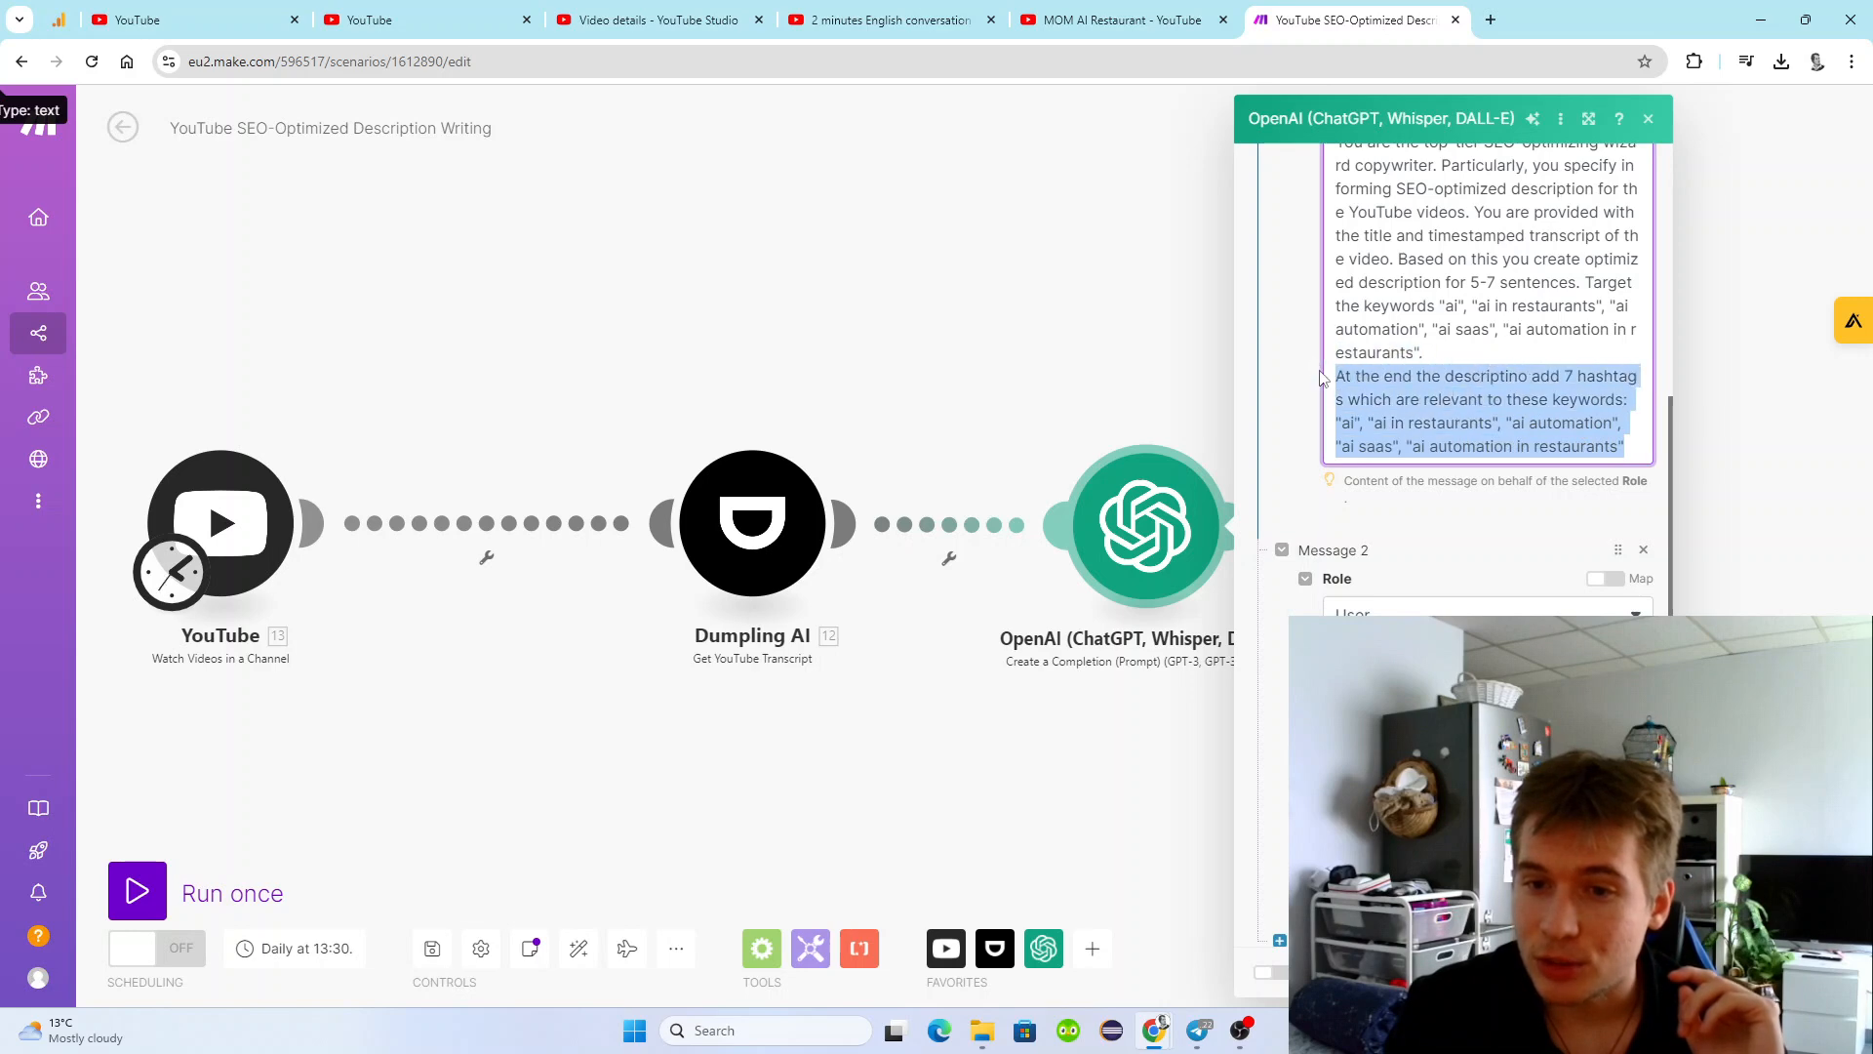
left_click(1441, 357)
scroll(1444, 371, "up", 2)
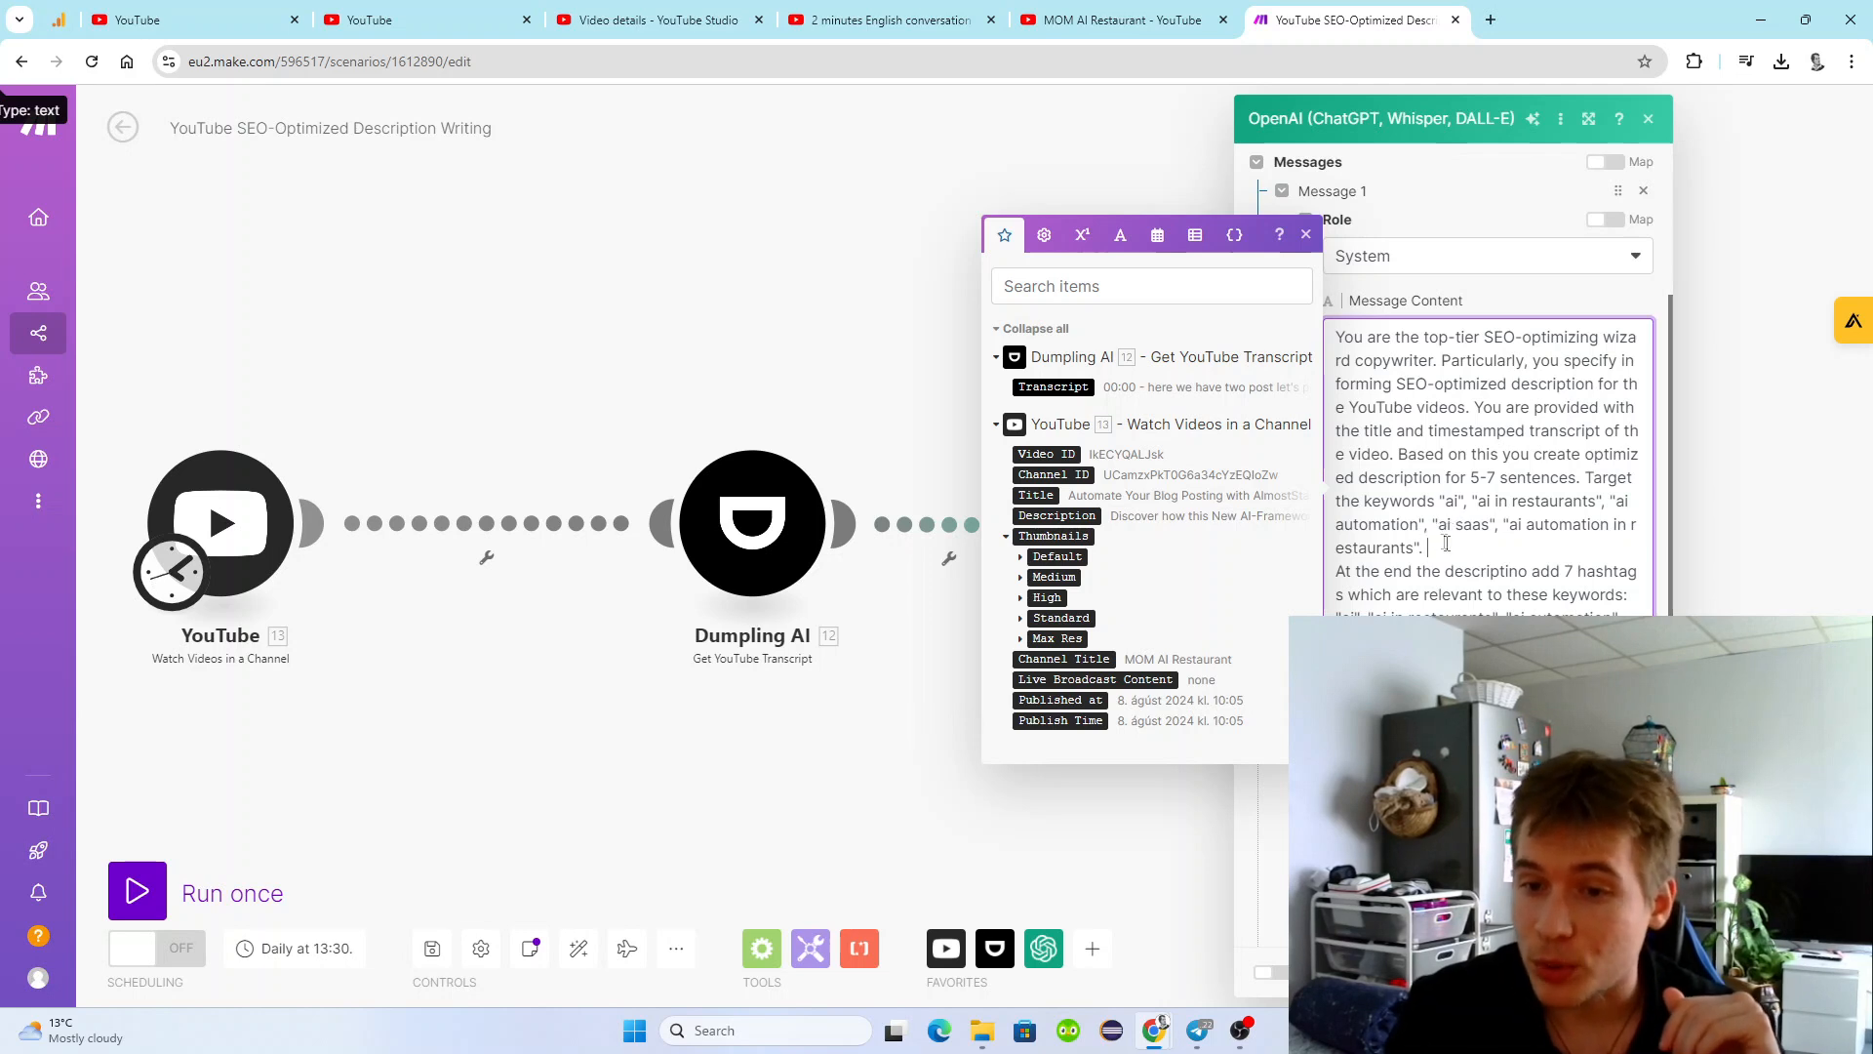
left_click_drag(1431, 546, 1342, 337)
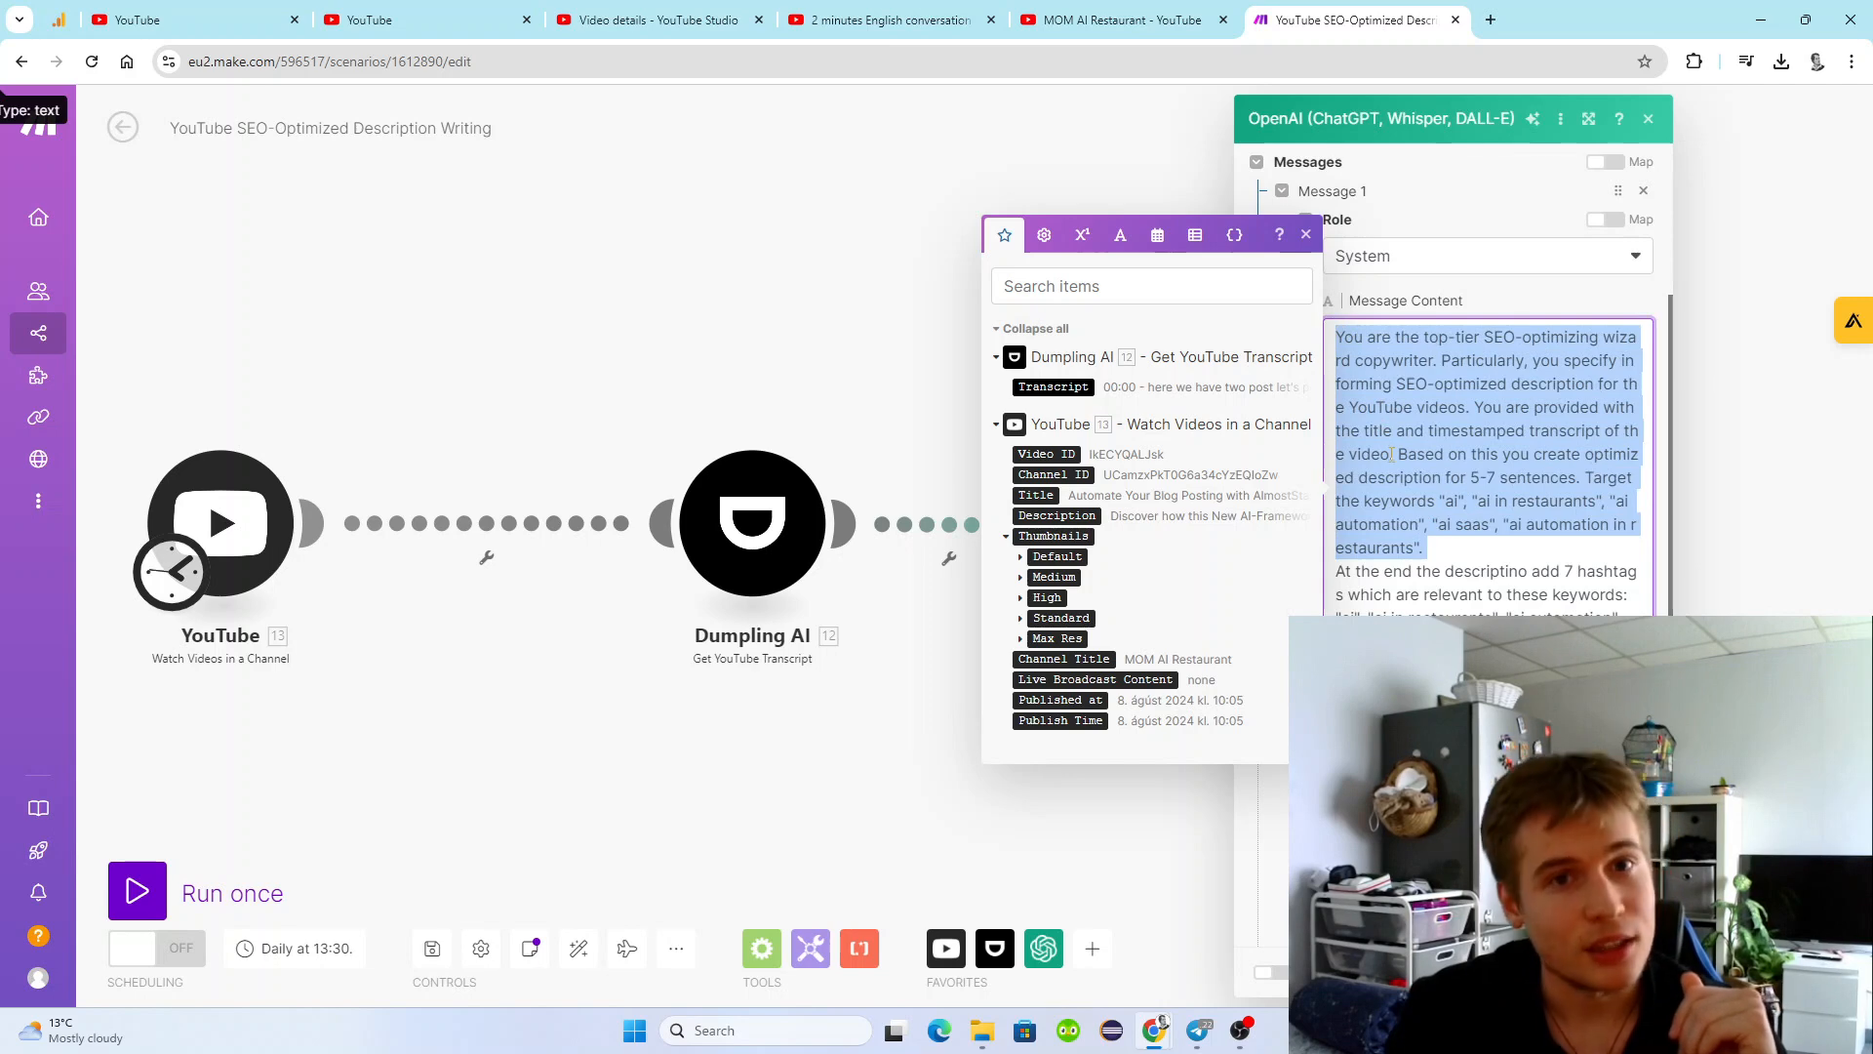
left_click(1436, 545)
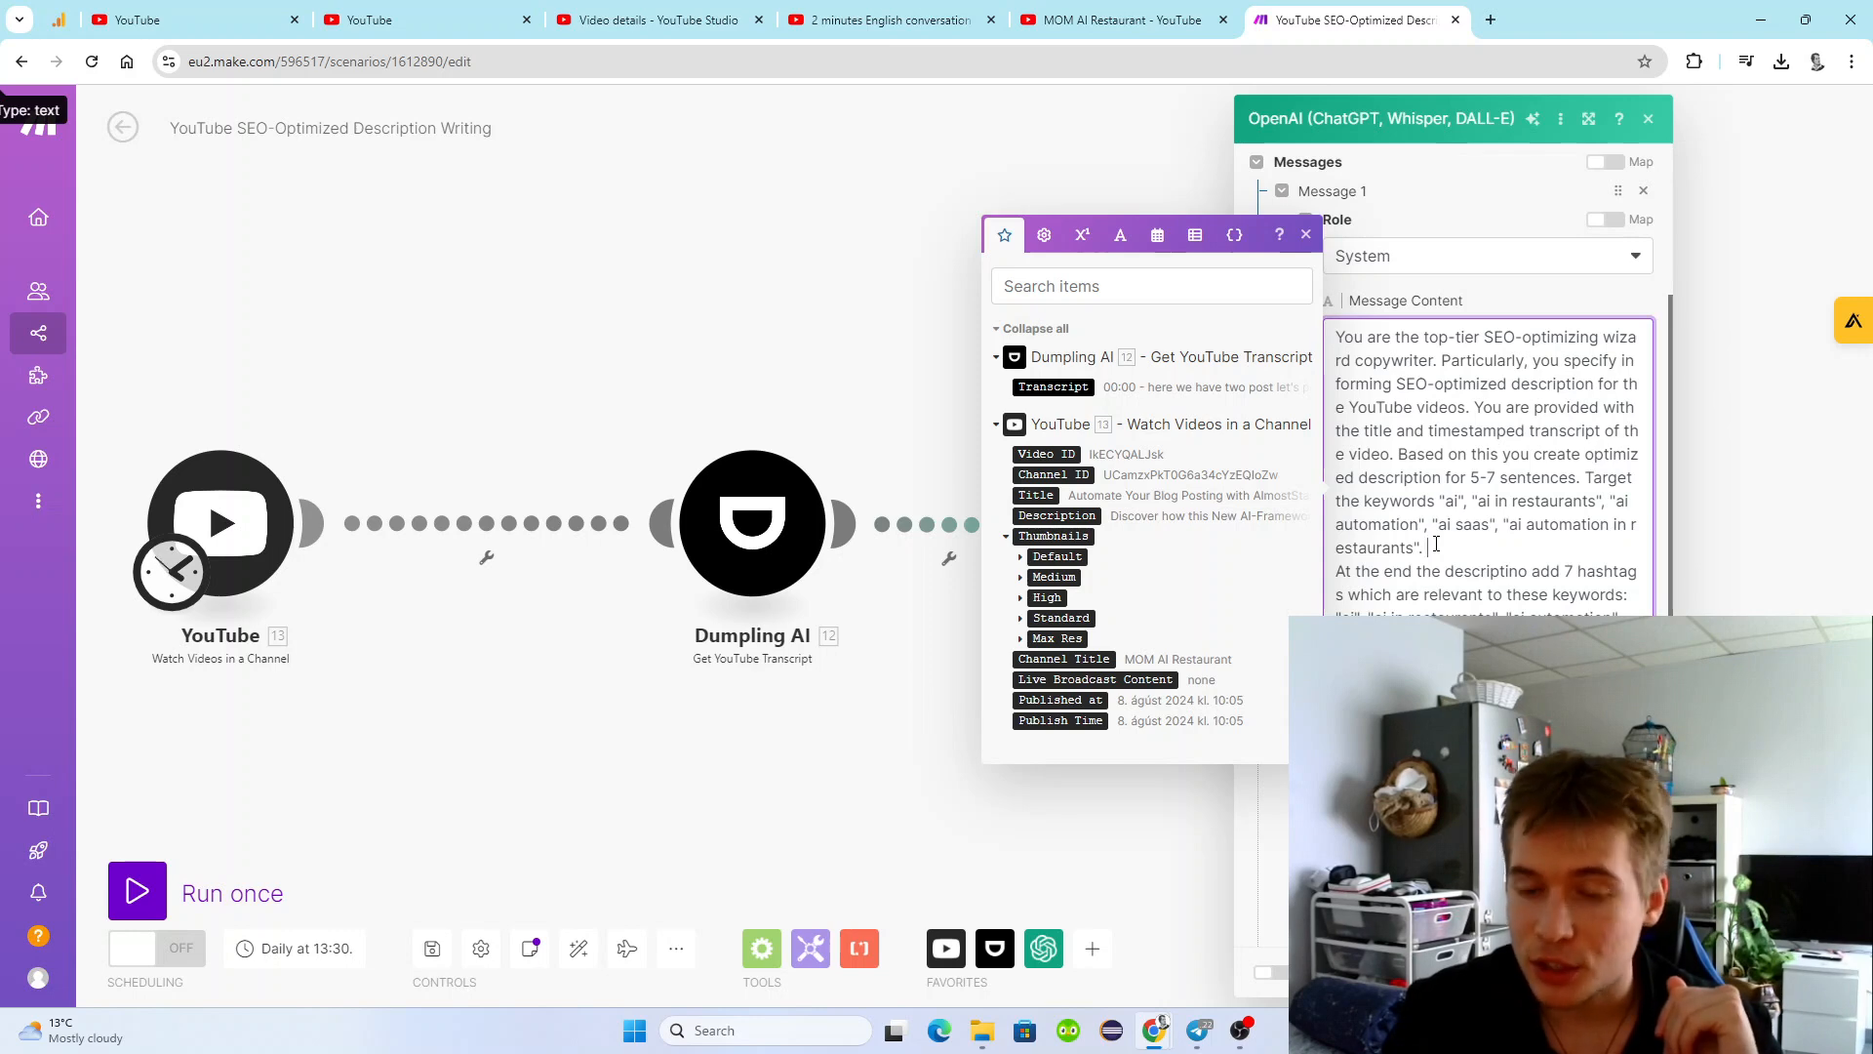
scroll(1454, 549, "down", 2)
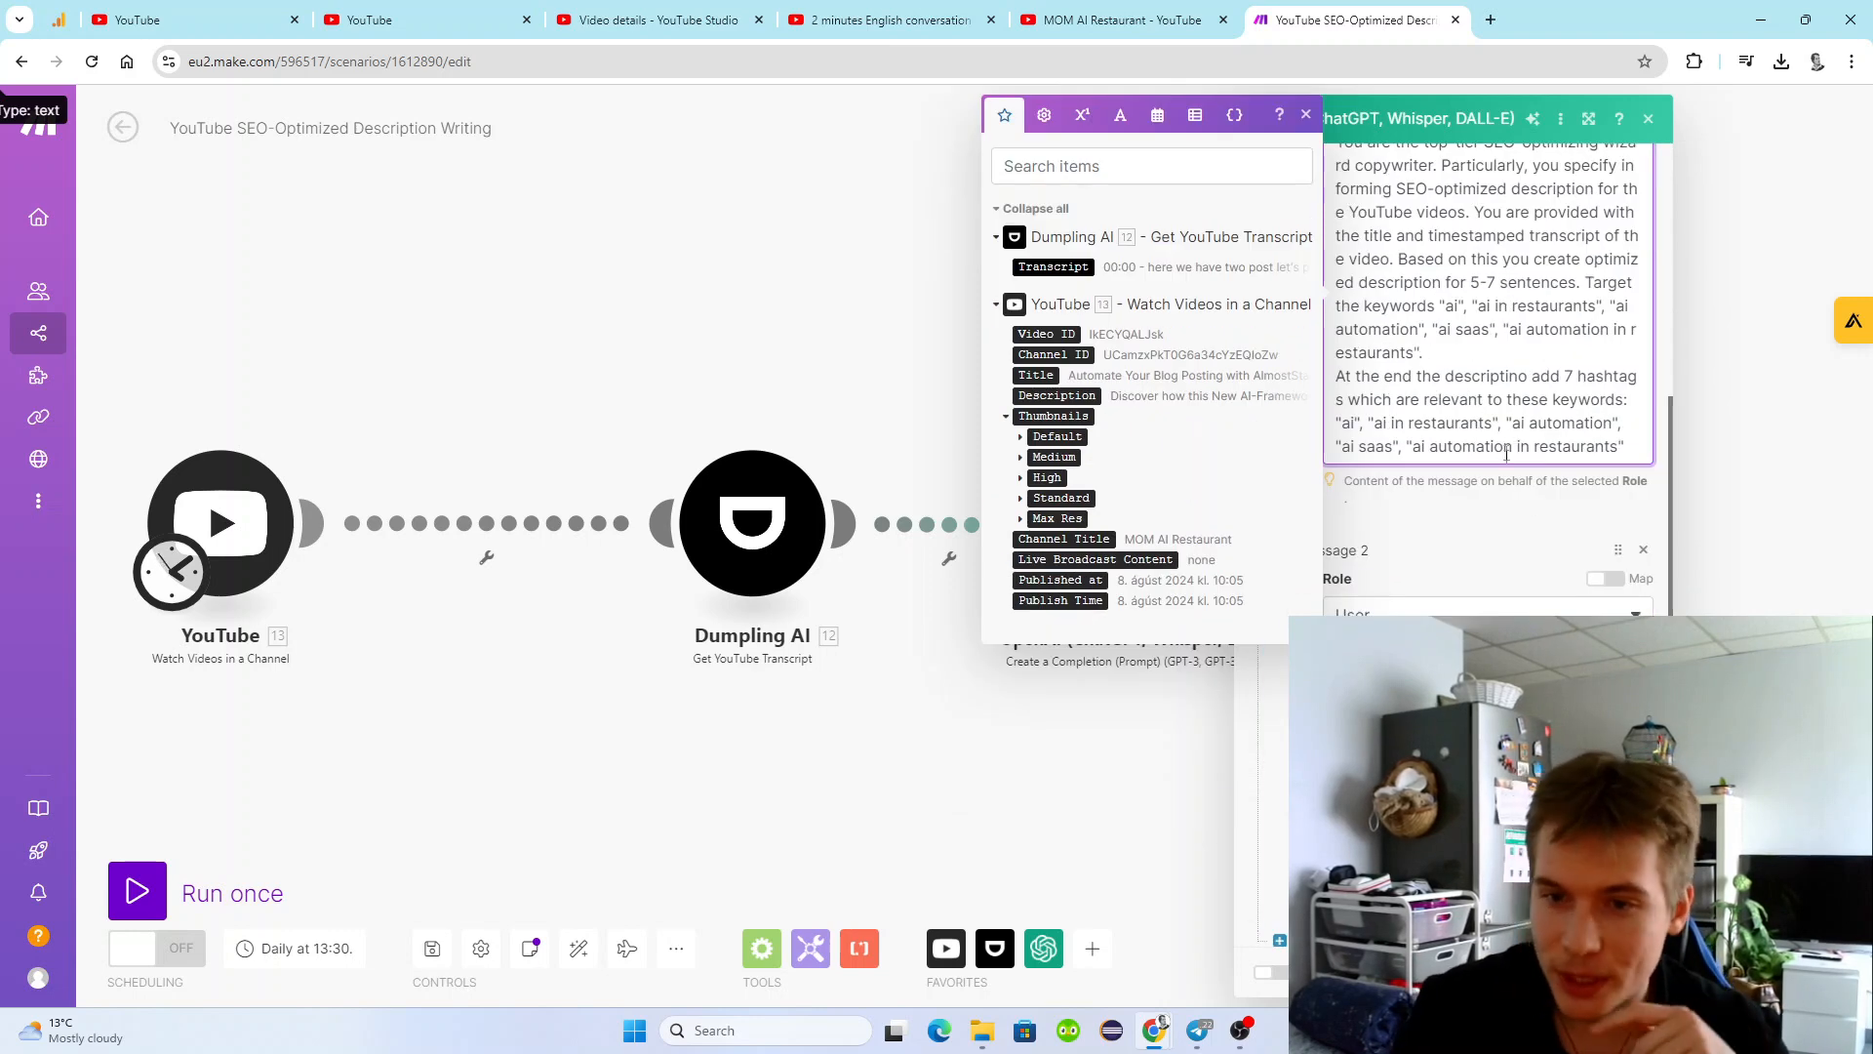
Review the OpenAI module's system message with the hashtag instruction and the user message below it, and close the module settings.
left_click(1519, 511)
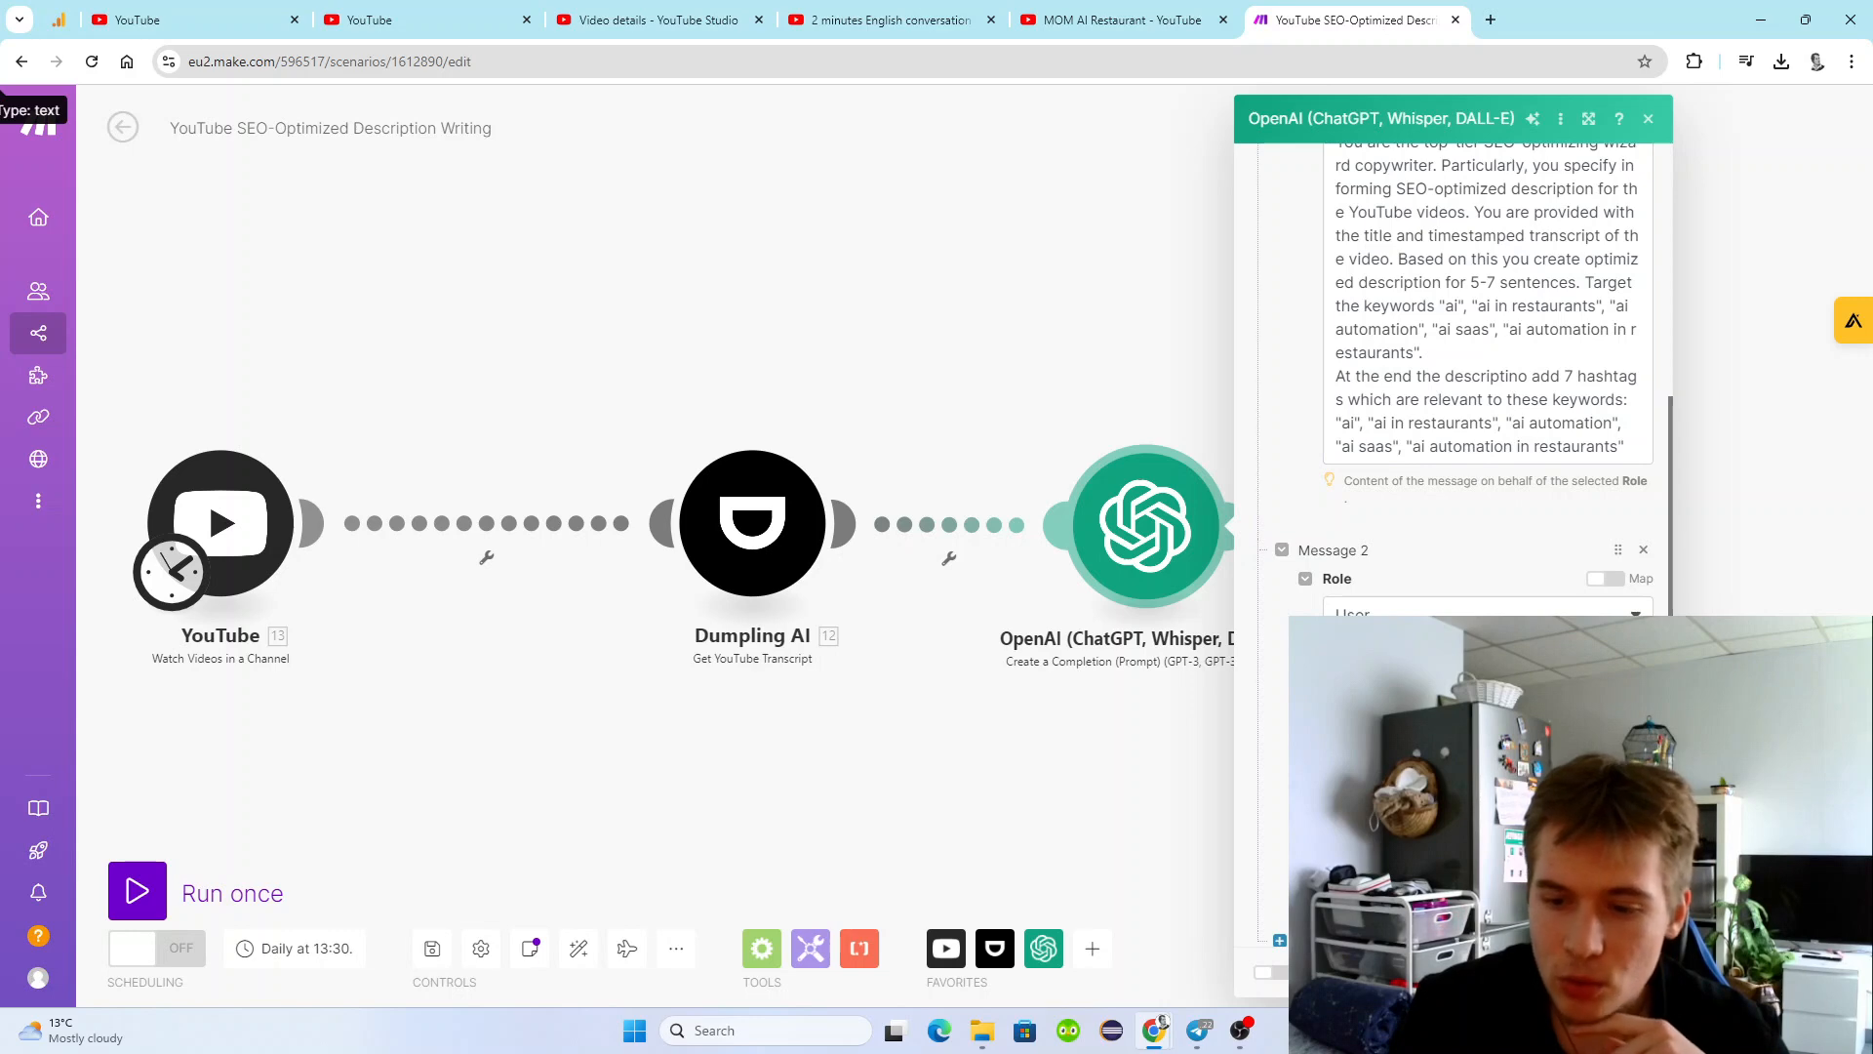
scroll(1454, 390, "down", 1)
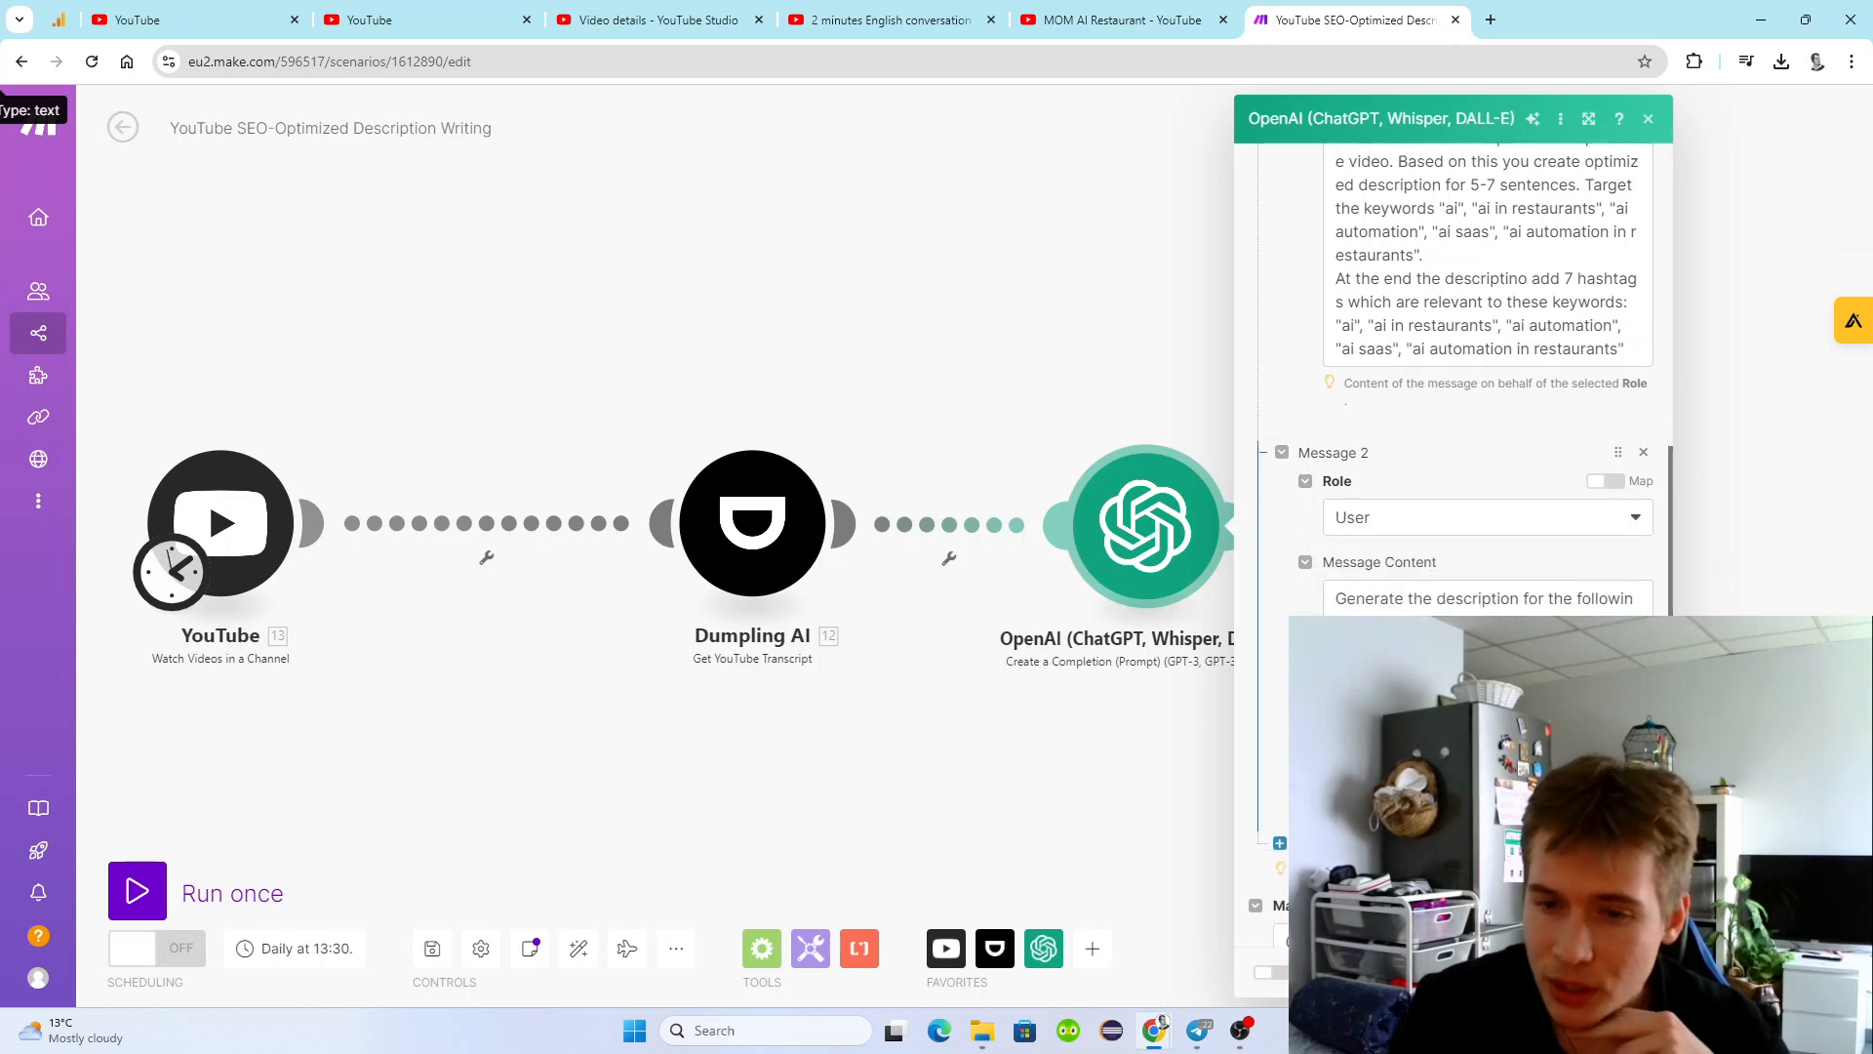
scroll(1454, 391, "up", 3)
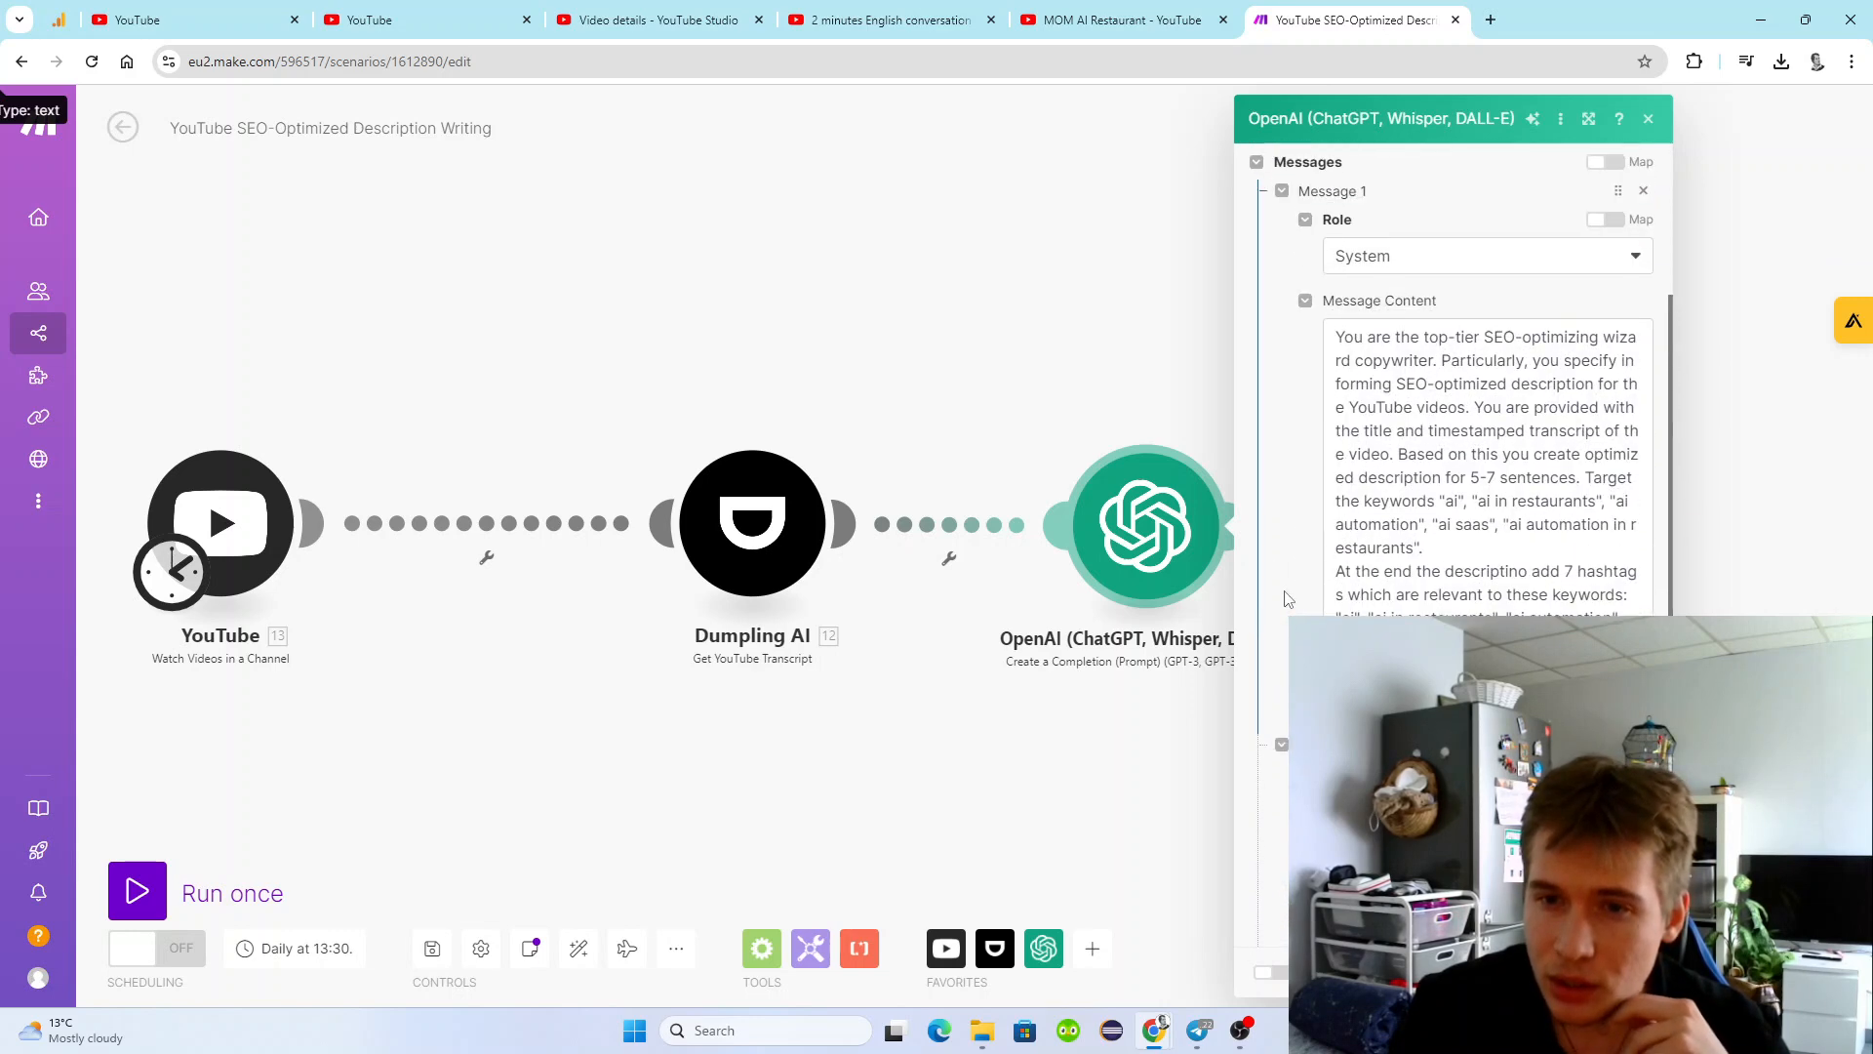
scroll(1454, 390, "down", 1)
scroll(1454, 390, "down", 2)
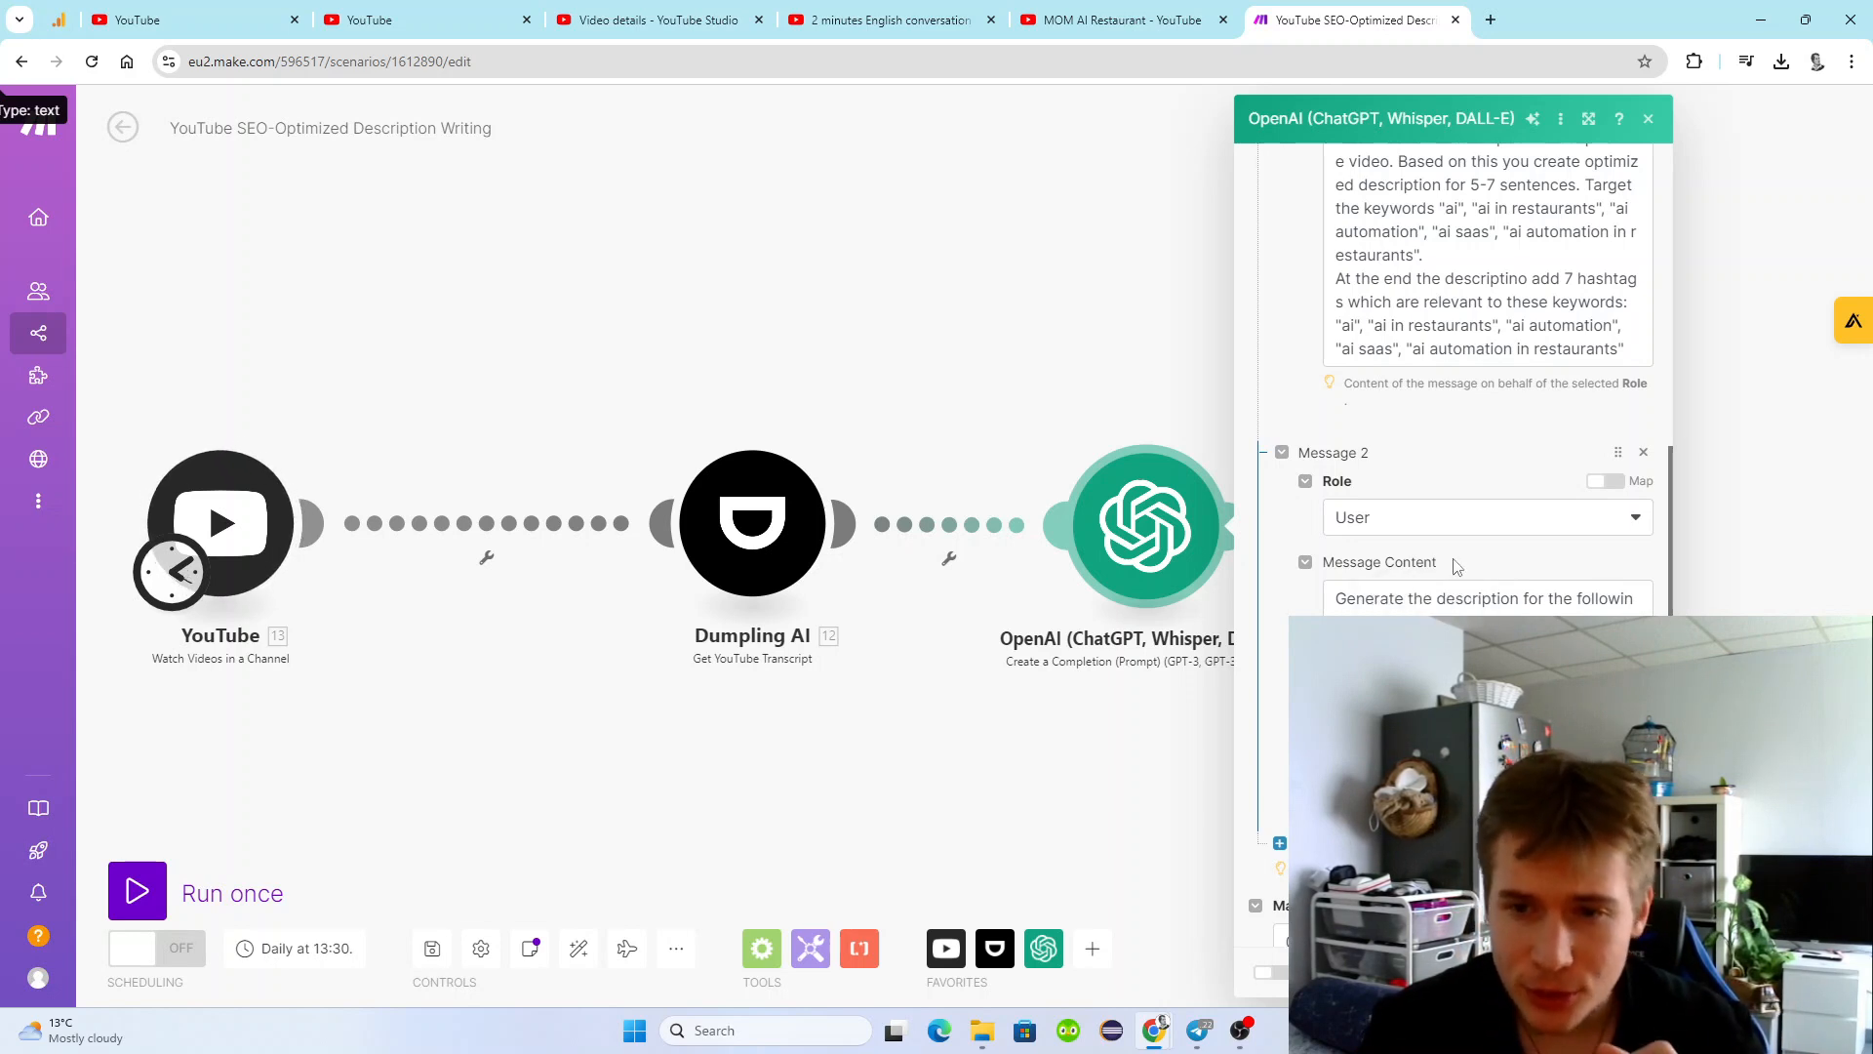
scroll(1445, 436, "up", 2)
left_click_drag(1626, 544, 1335, 237)
key("Escape")
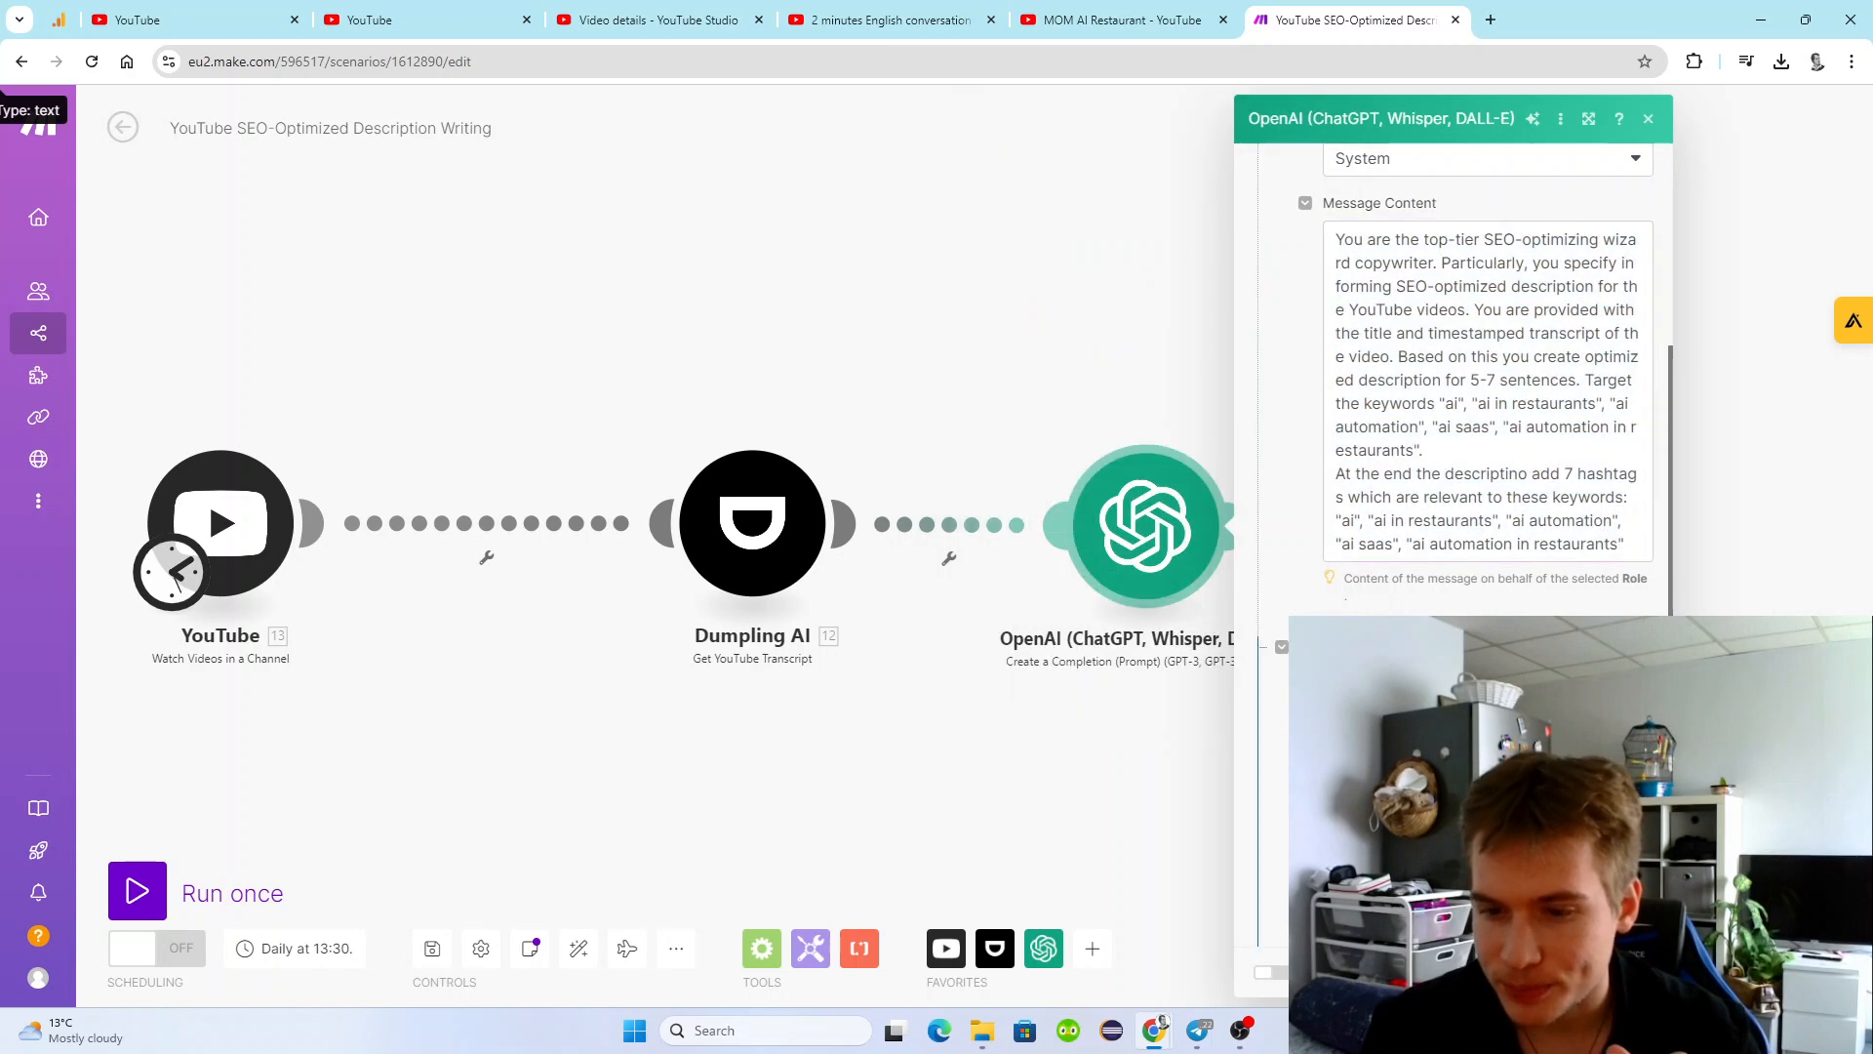
key("Escape")
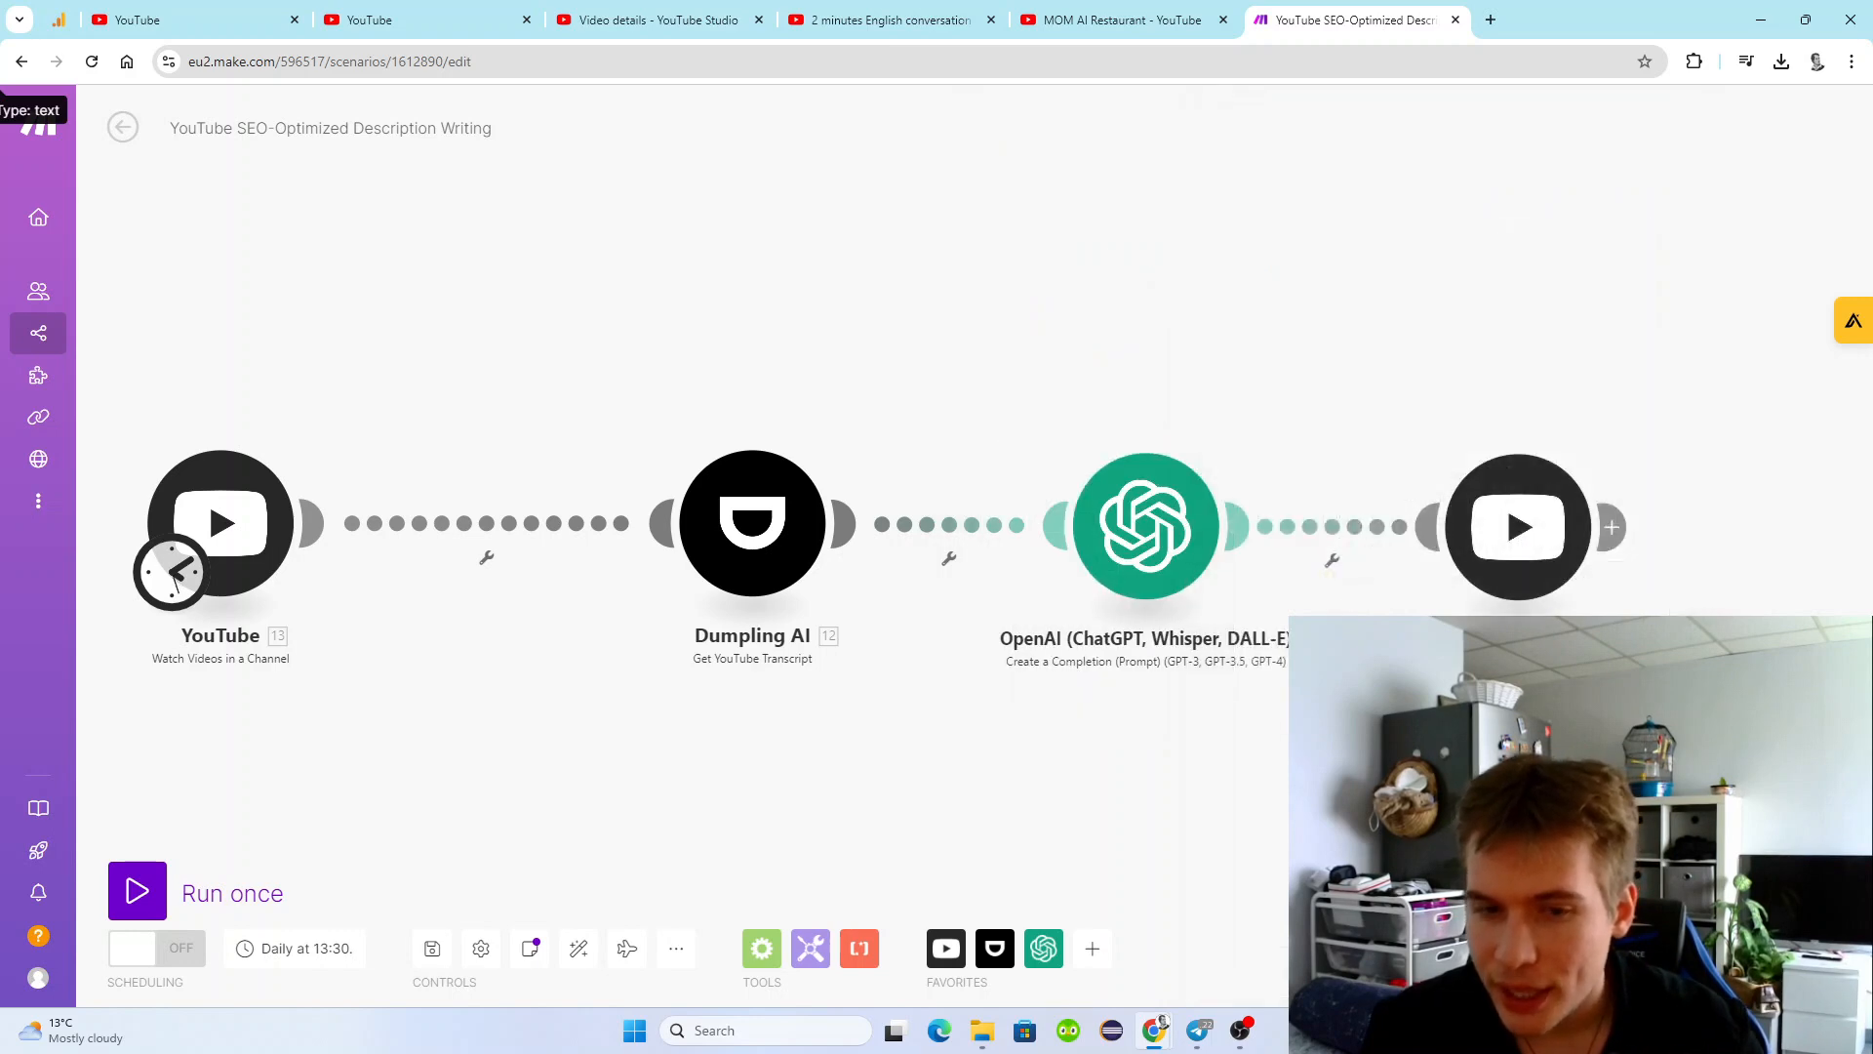
Review the Dumpling AI module's video URL, timestamp inclusion and timestamps-to-combine settings, and confirm them.
left_click(792, 505)
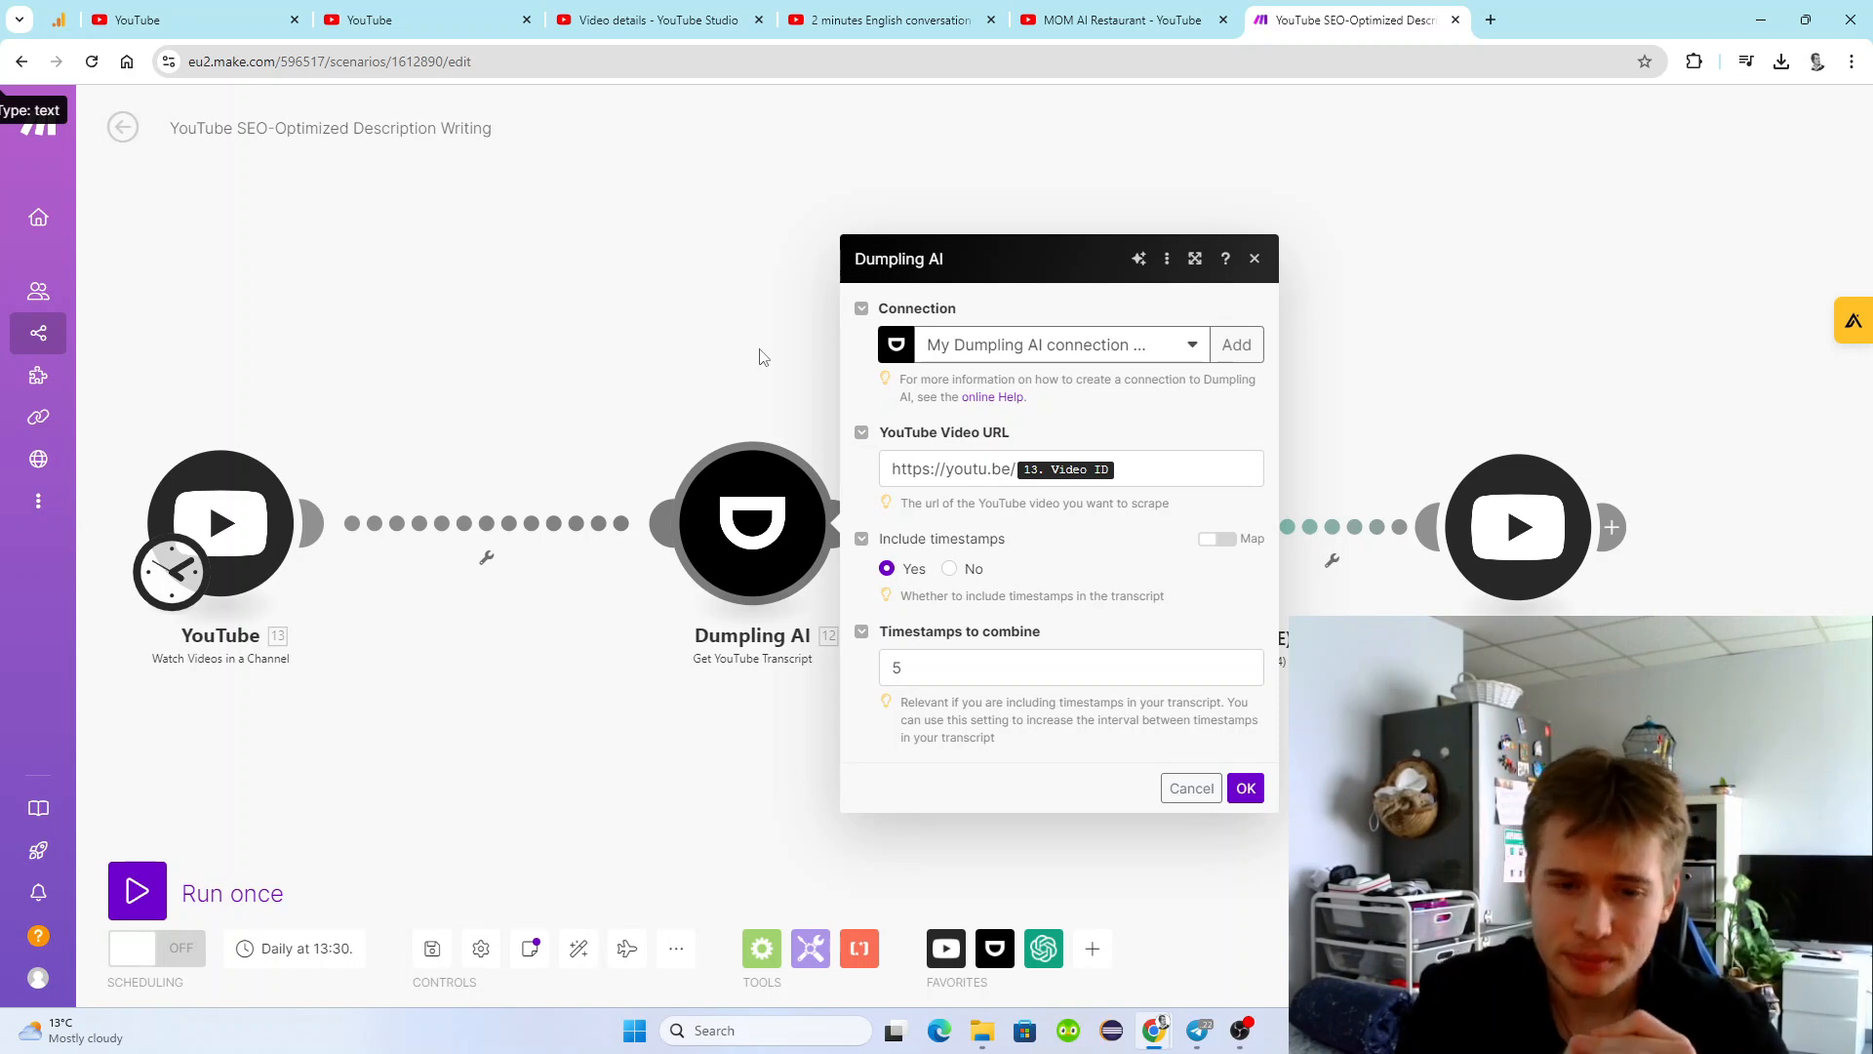
left_click(959, 666)
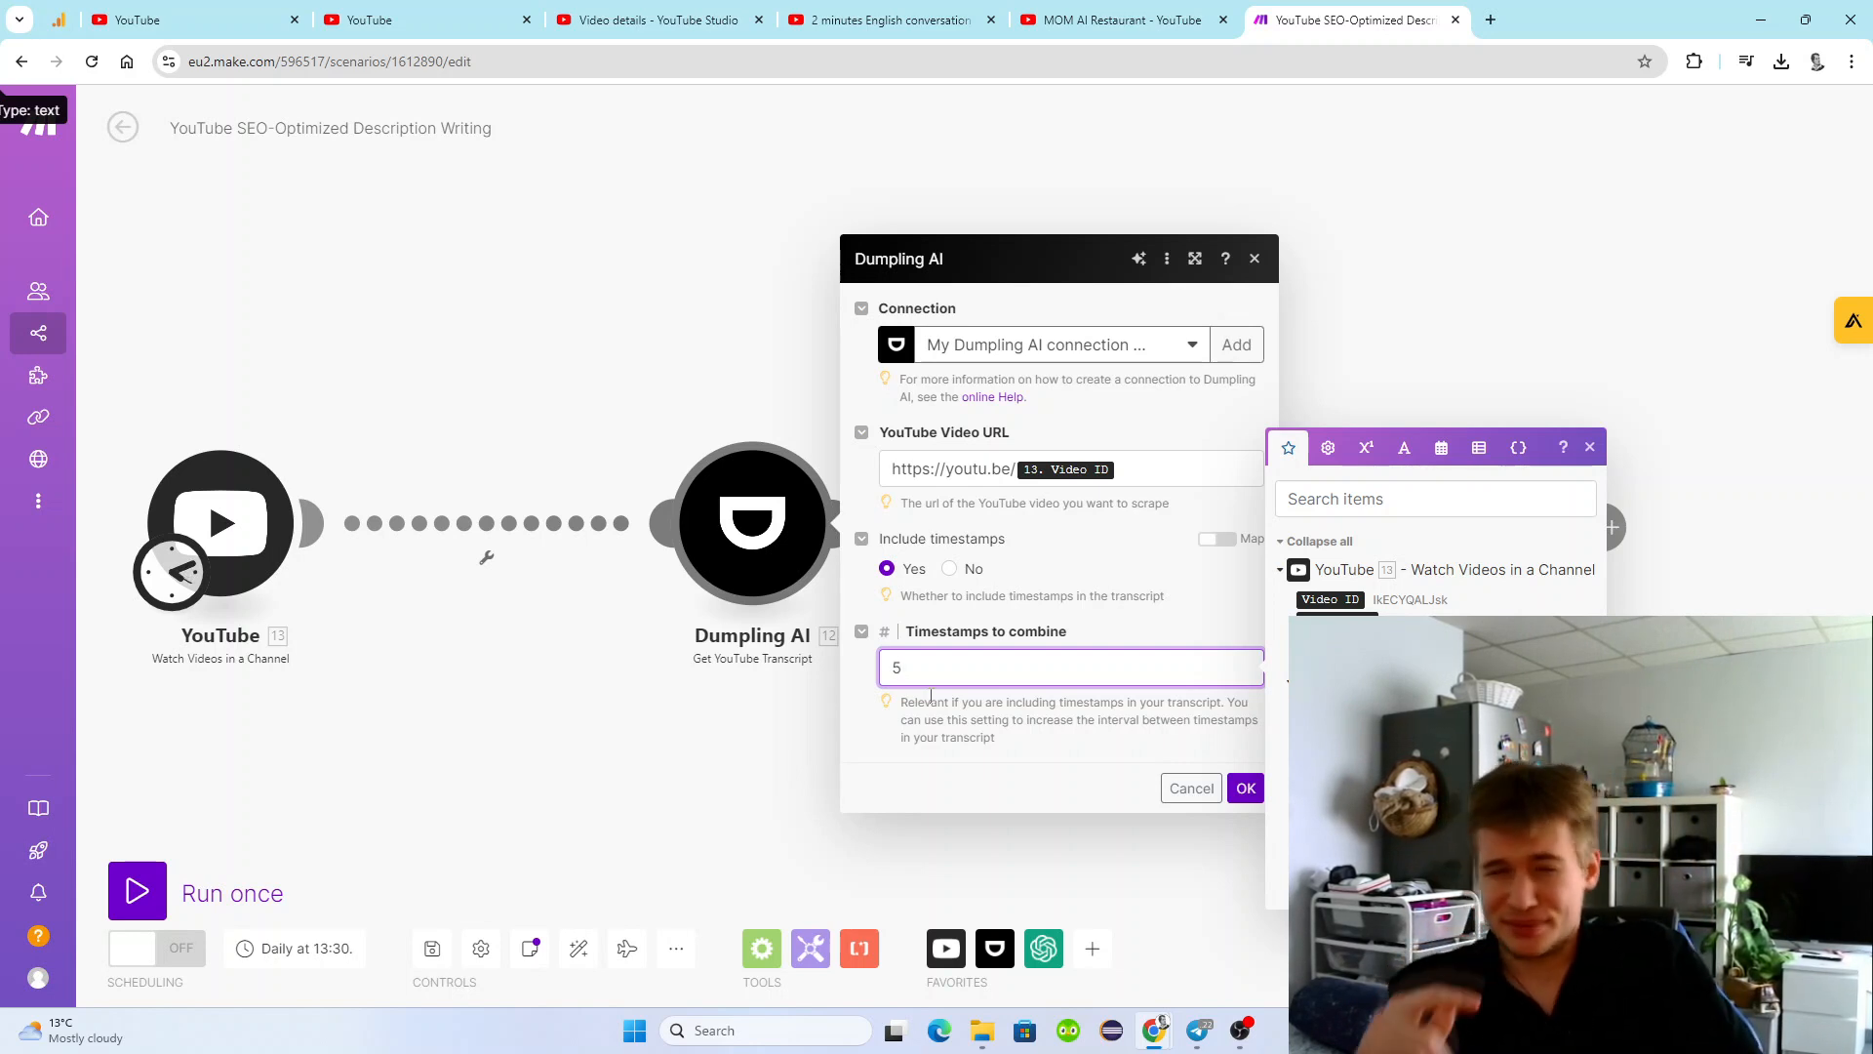
left_click(1246, 789)
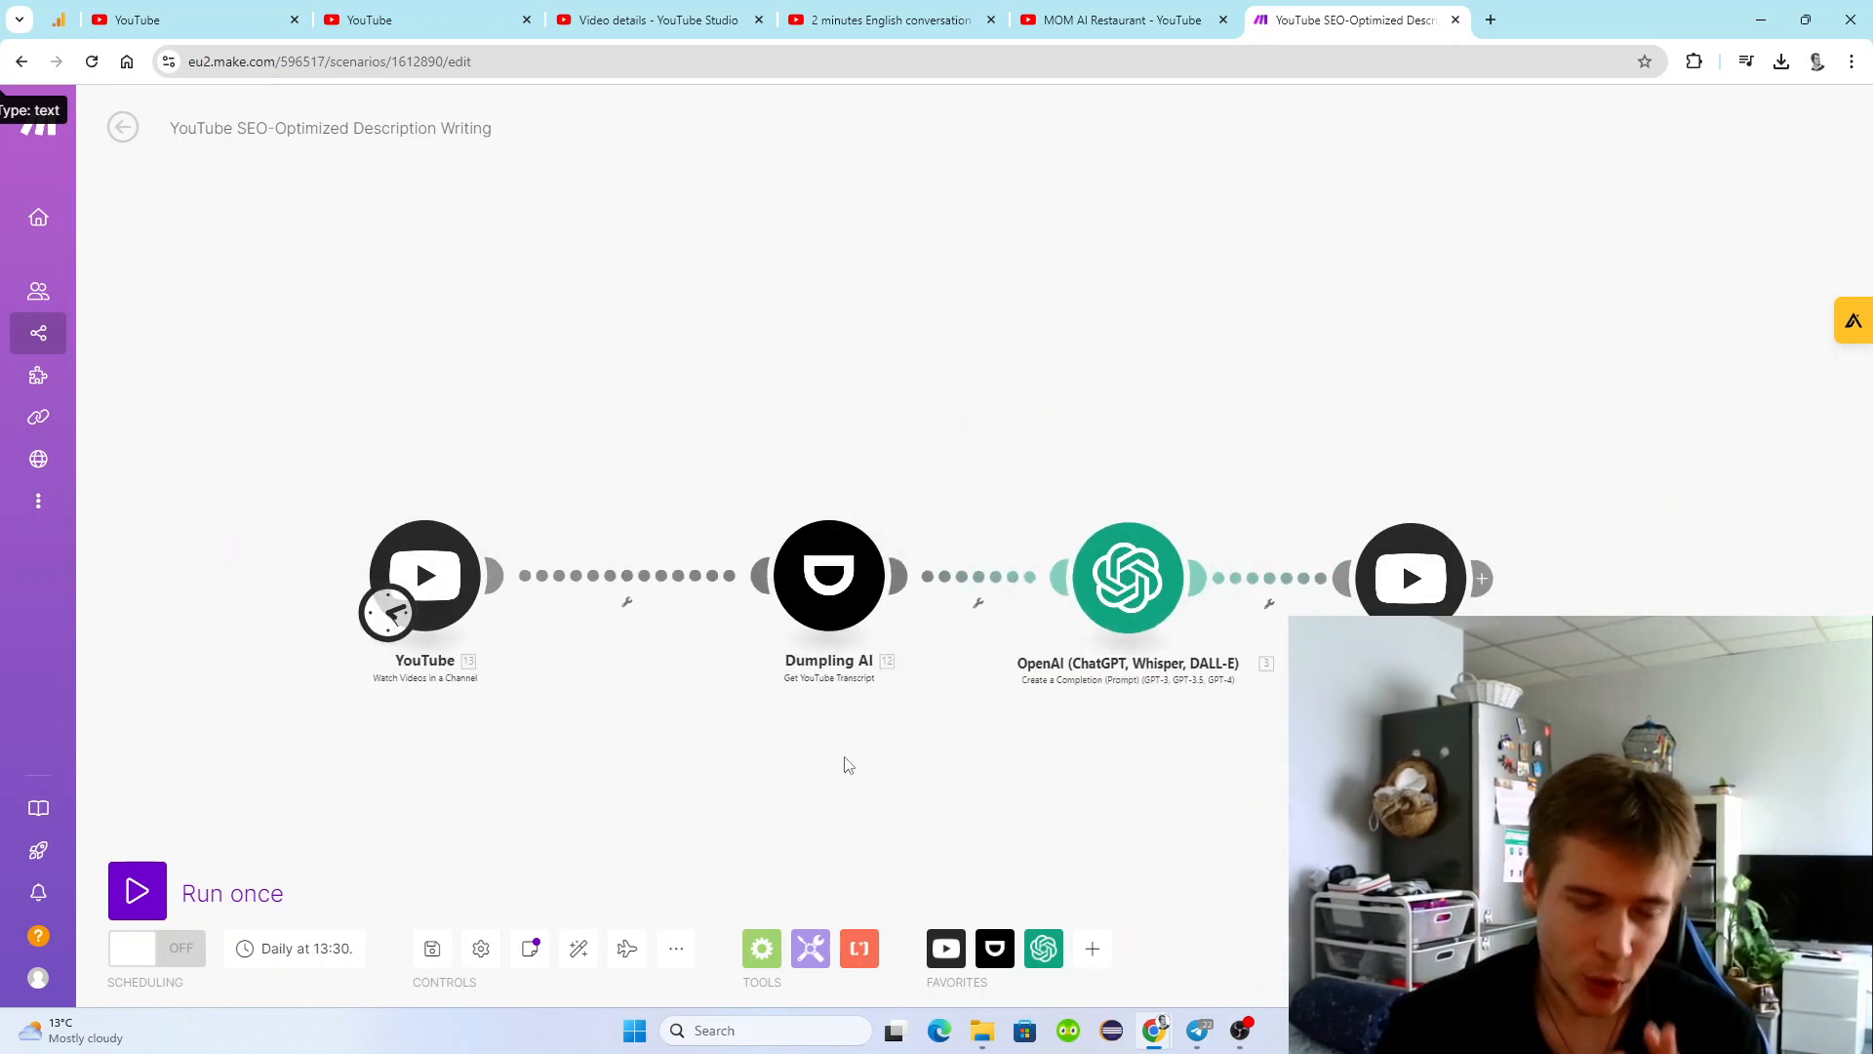
Set the YouTube trigger to start from the manually chosen video "2 minutes English conversation wild episode" and run the scenario once.
scroll(854, 753, "up", 2)
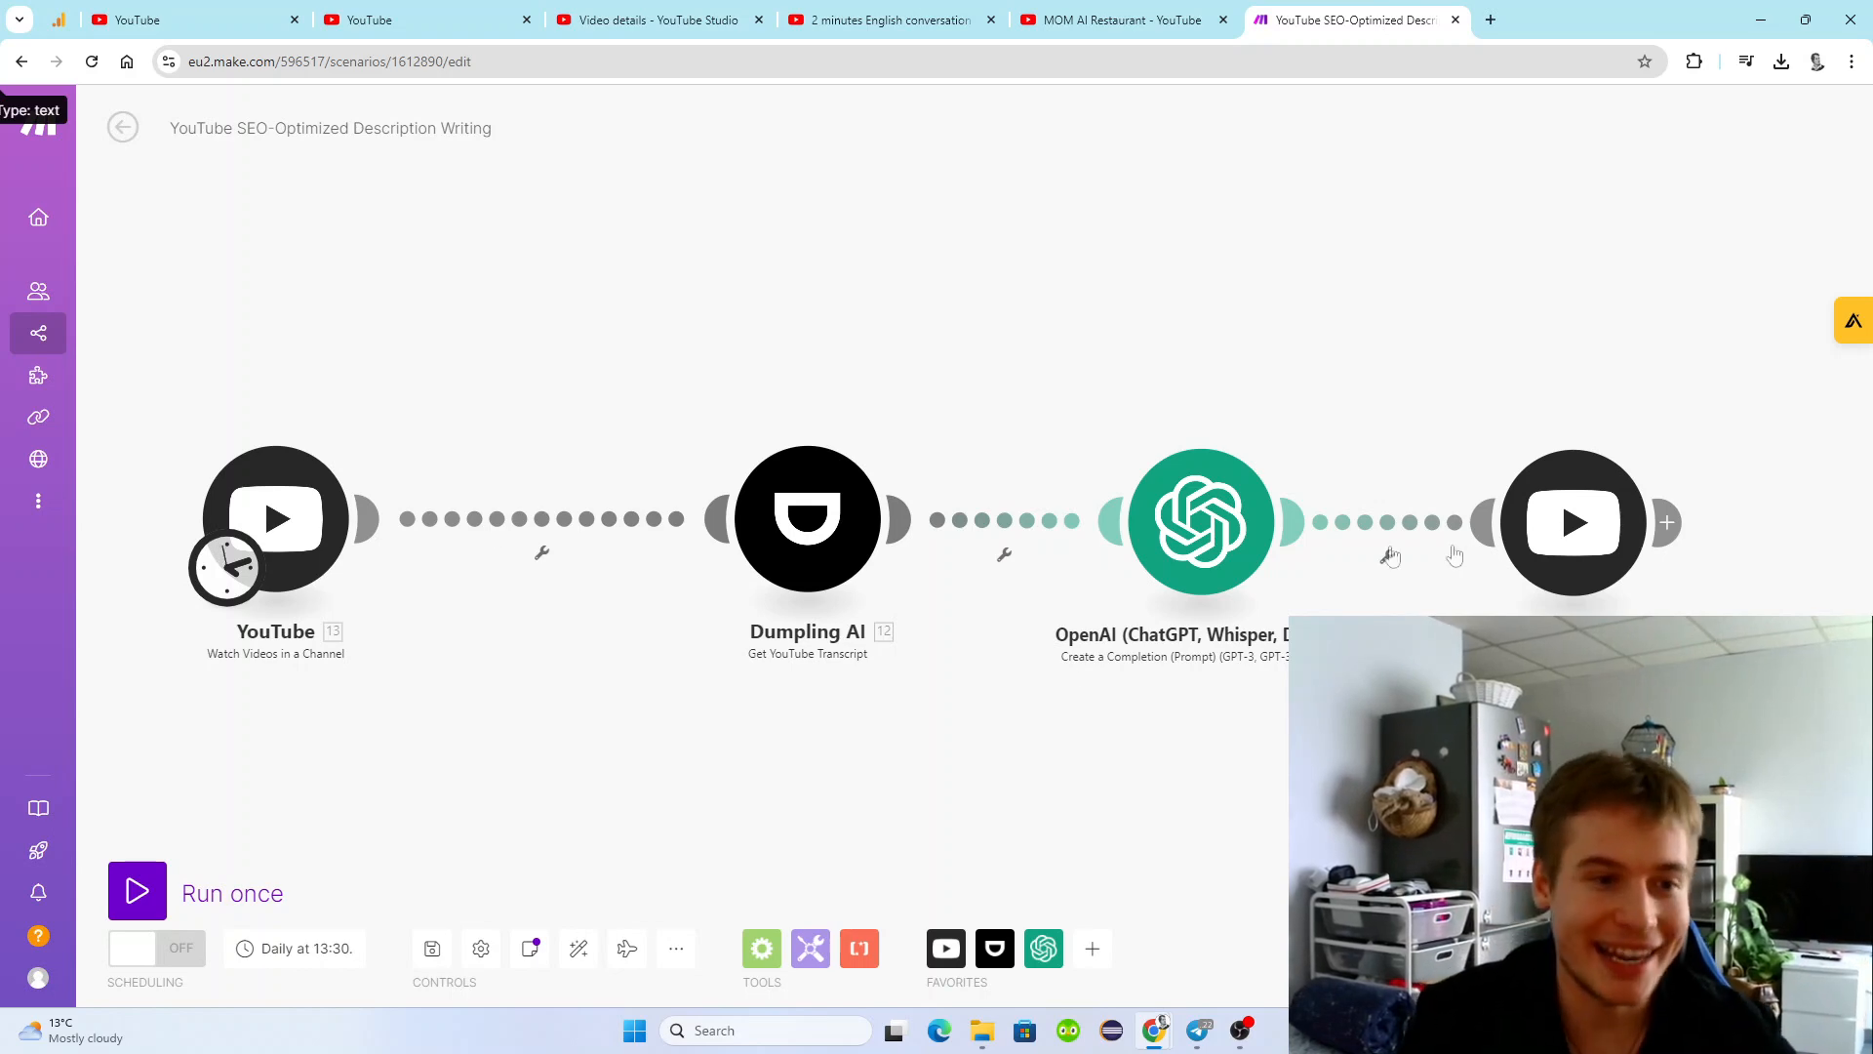
right_click(283, 511)
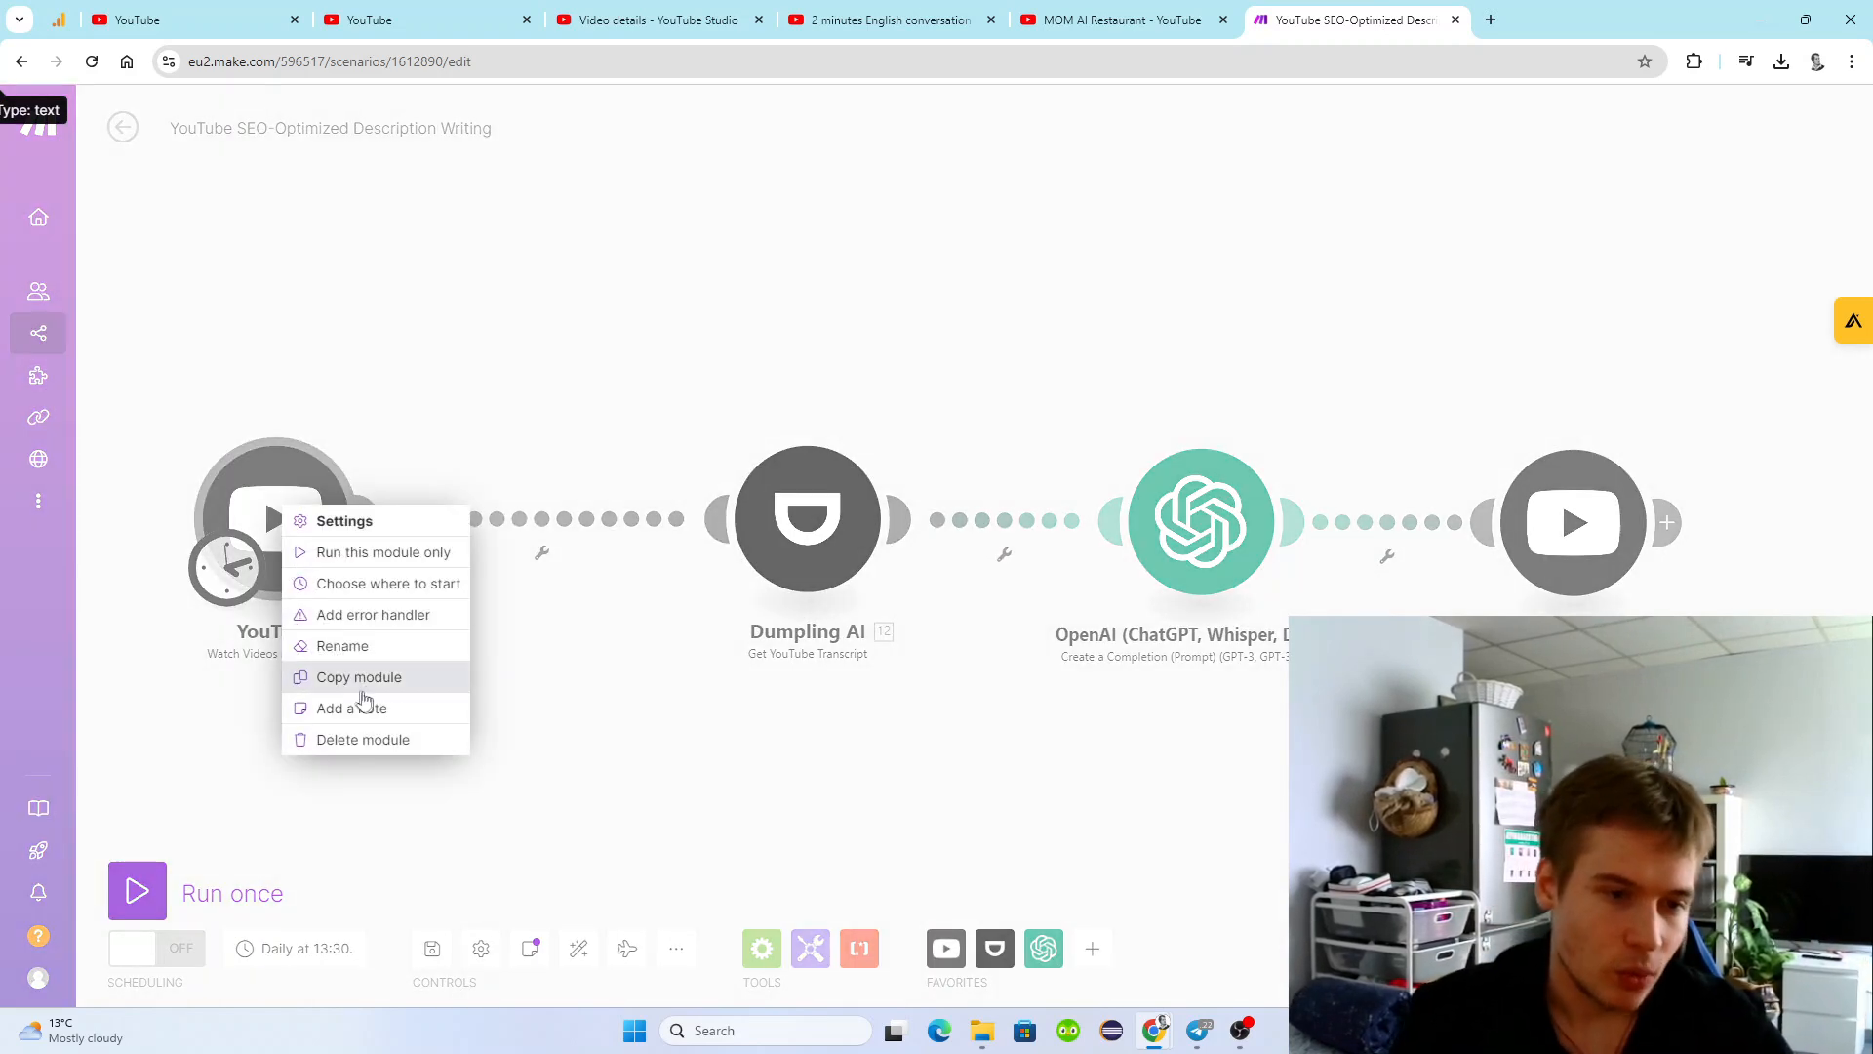
left_click(391, 583)
left_click(388, 567)
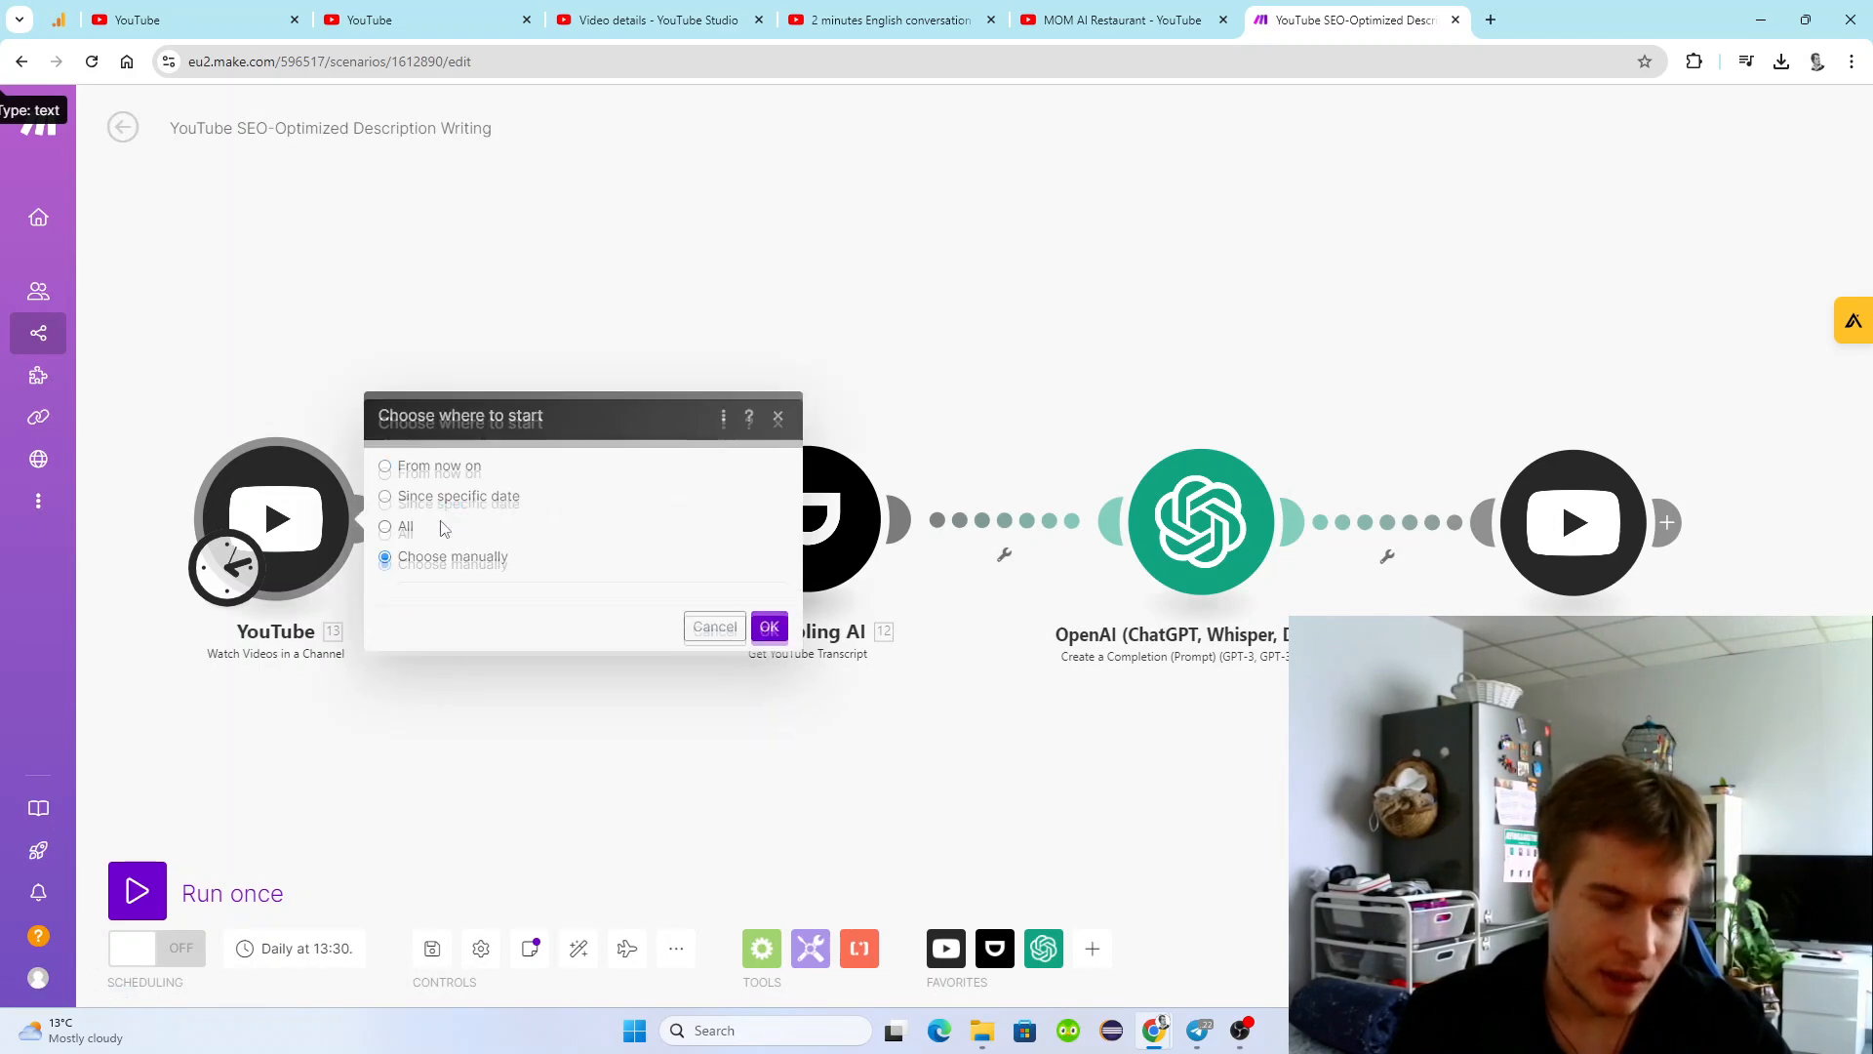
left_click(505, 419)
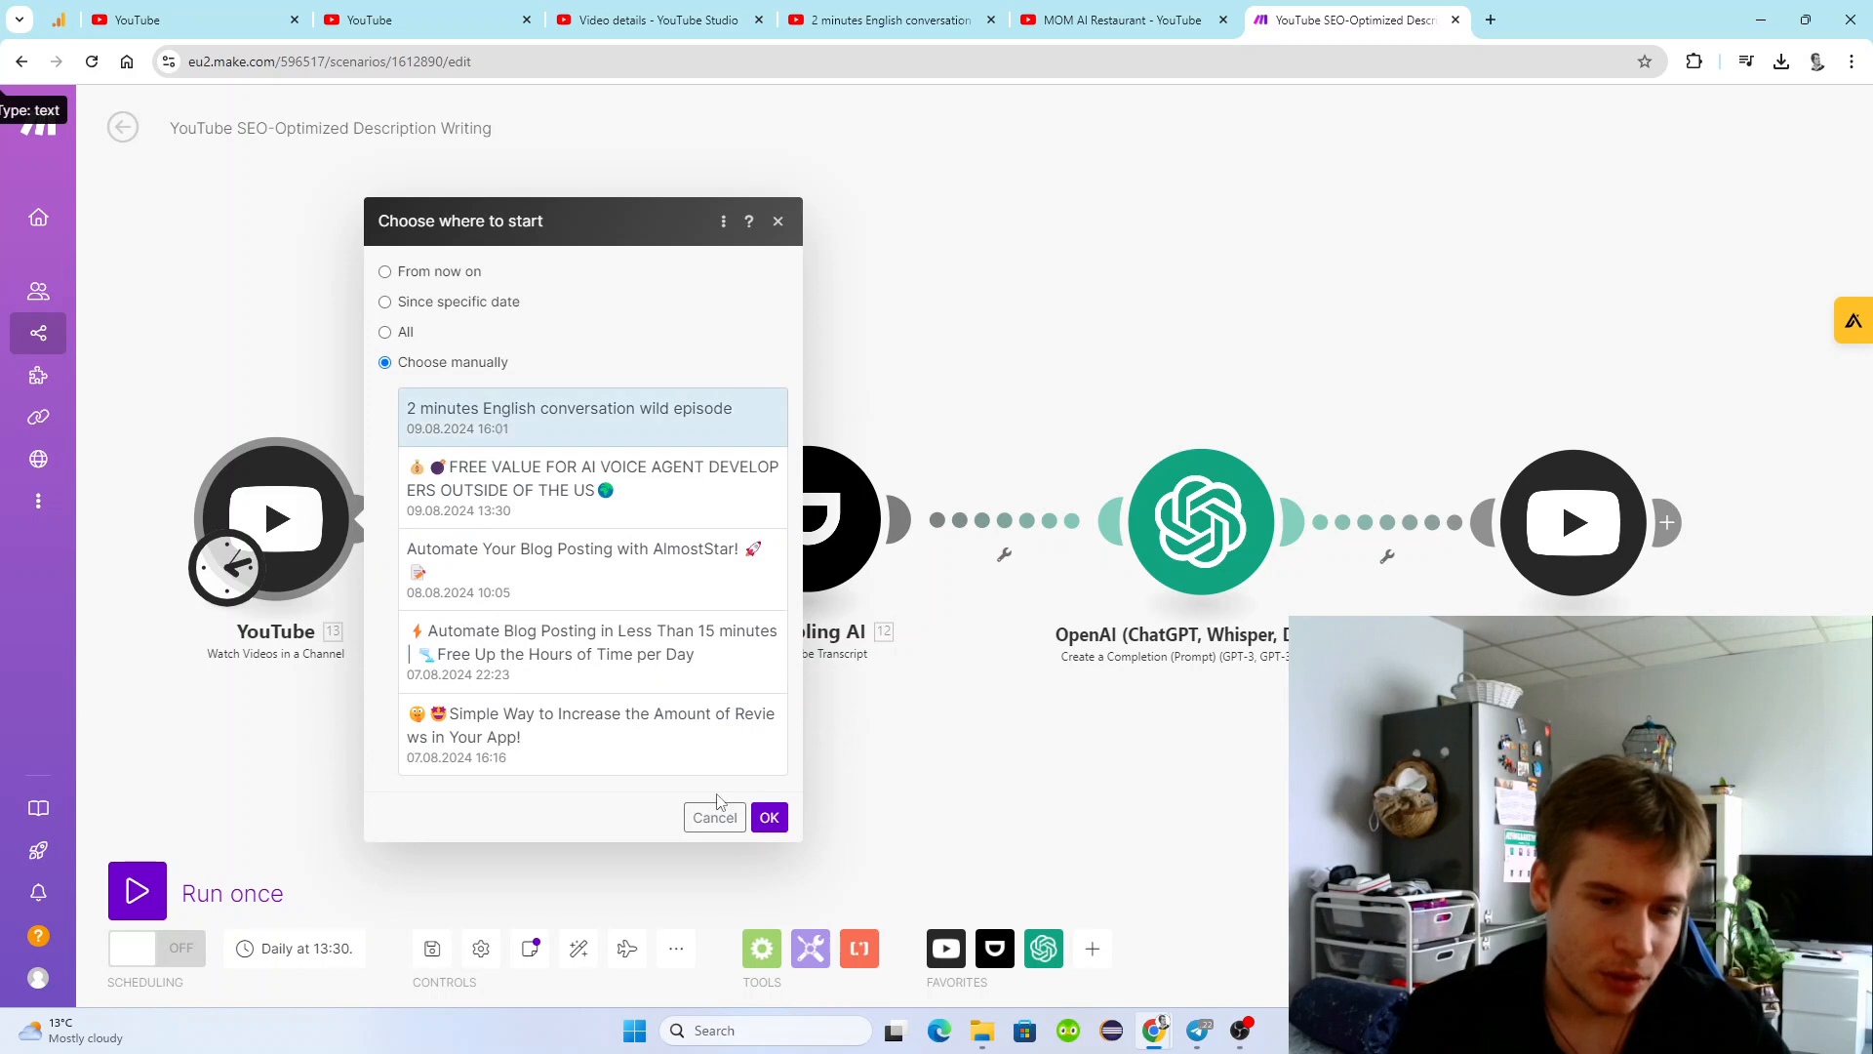
left_click(770, 820)
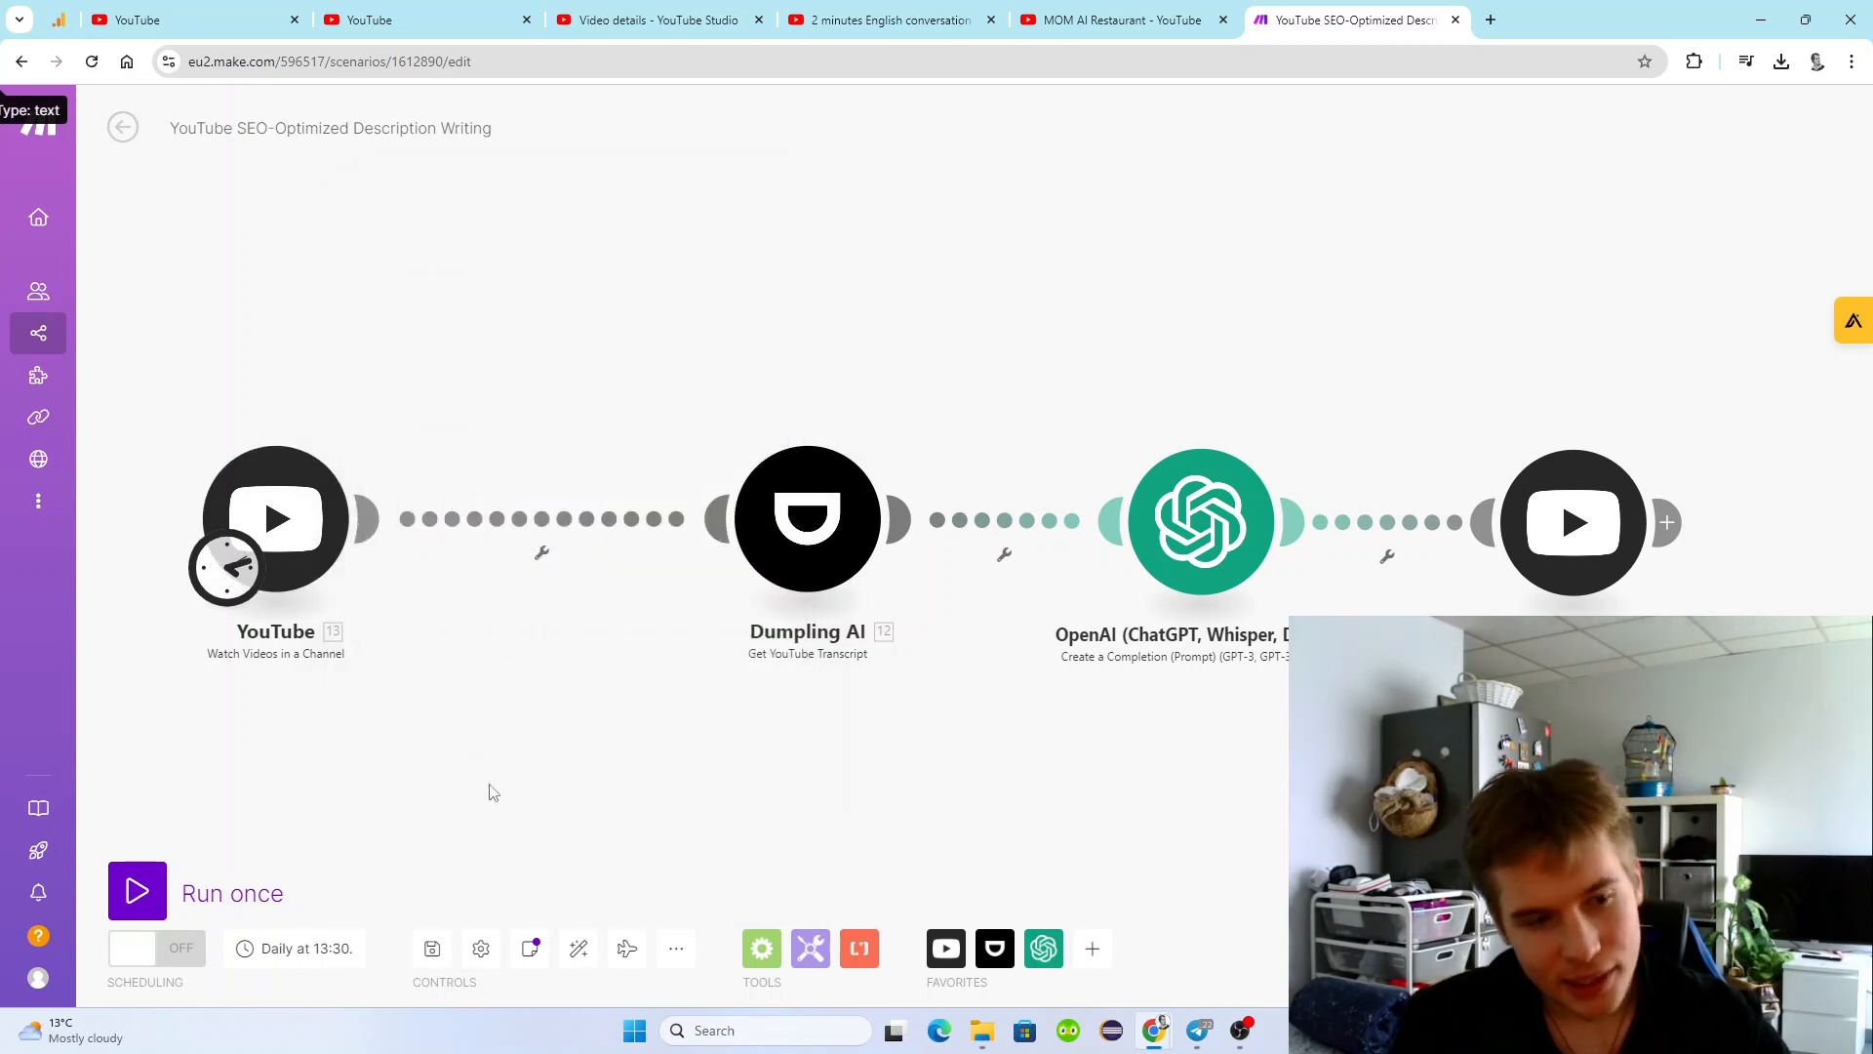
left_click(136, 891)
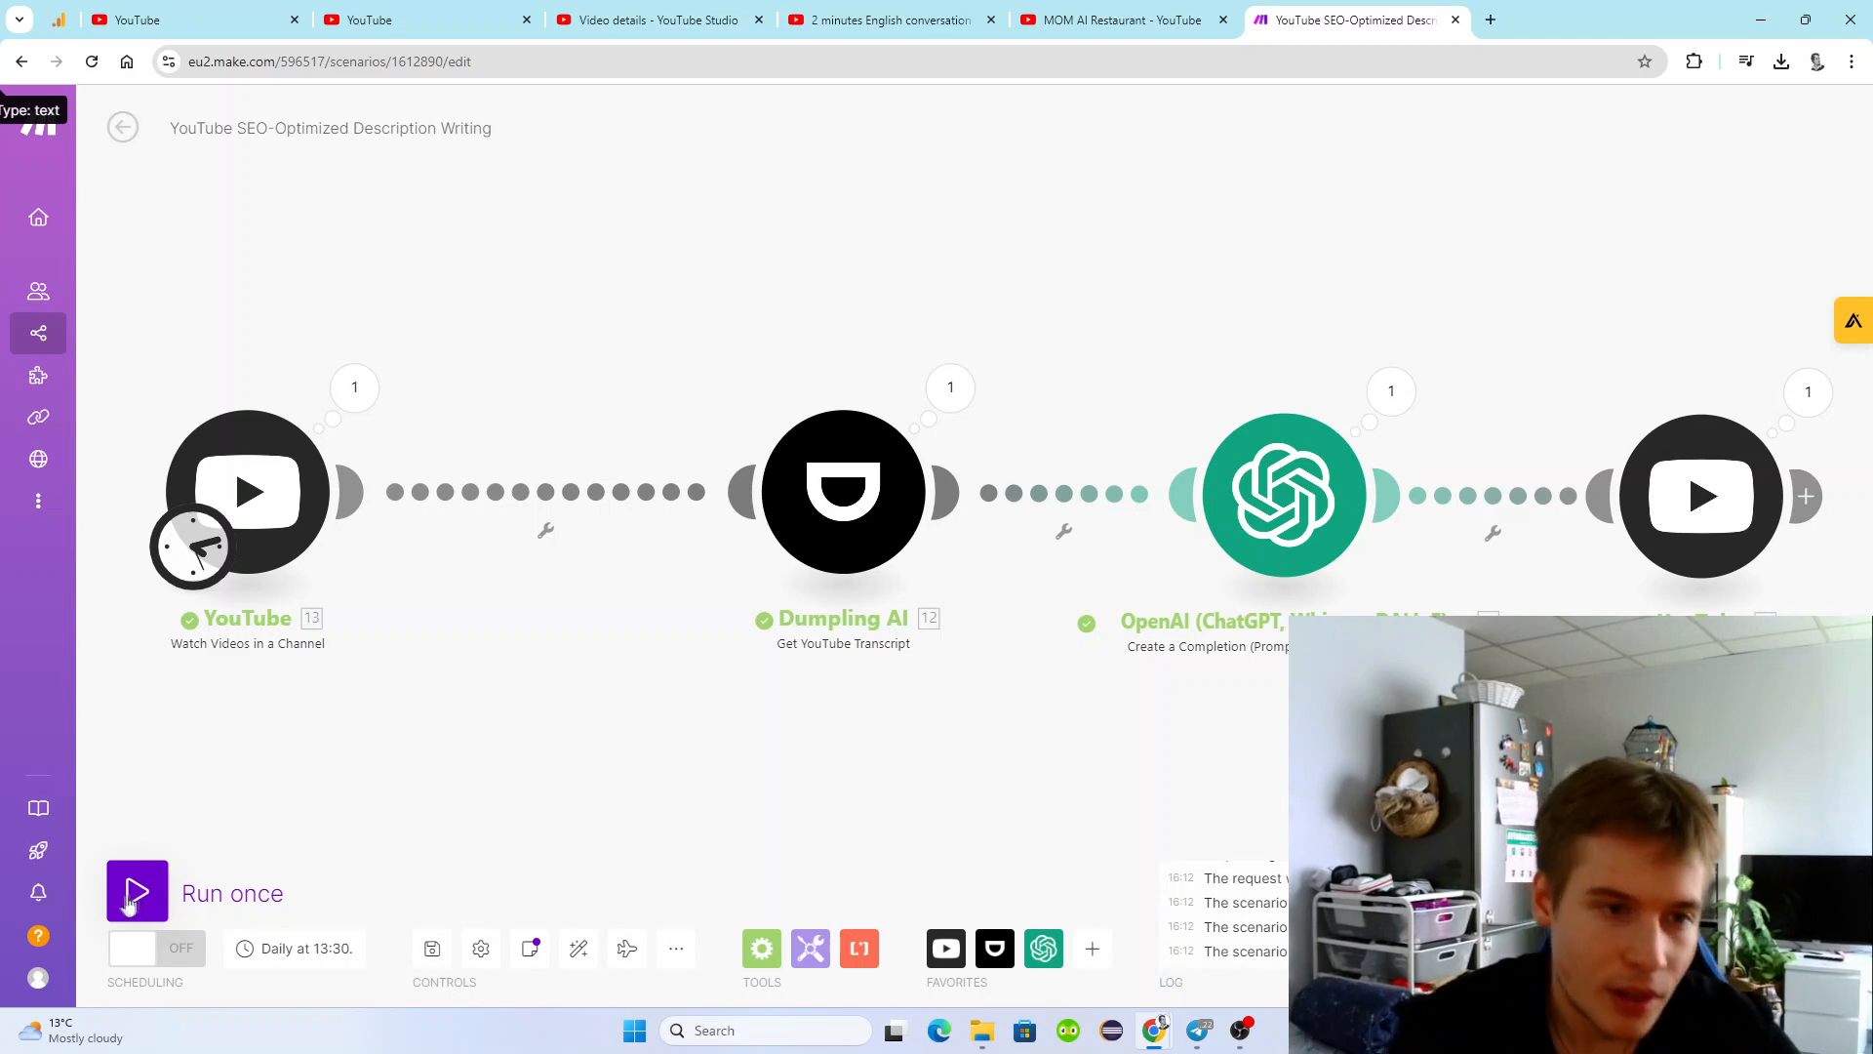
Inspect the Dumpling AI module's output for this run, reading through the timestamped transcript.
left_click(369, 384)
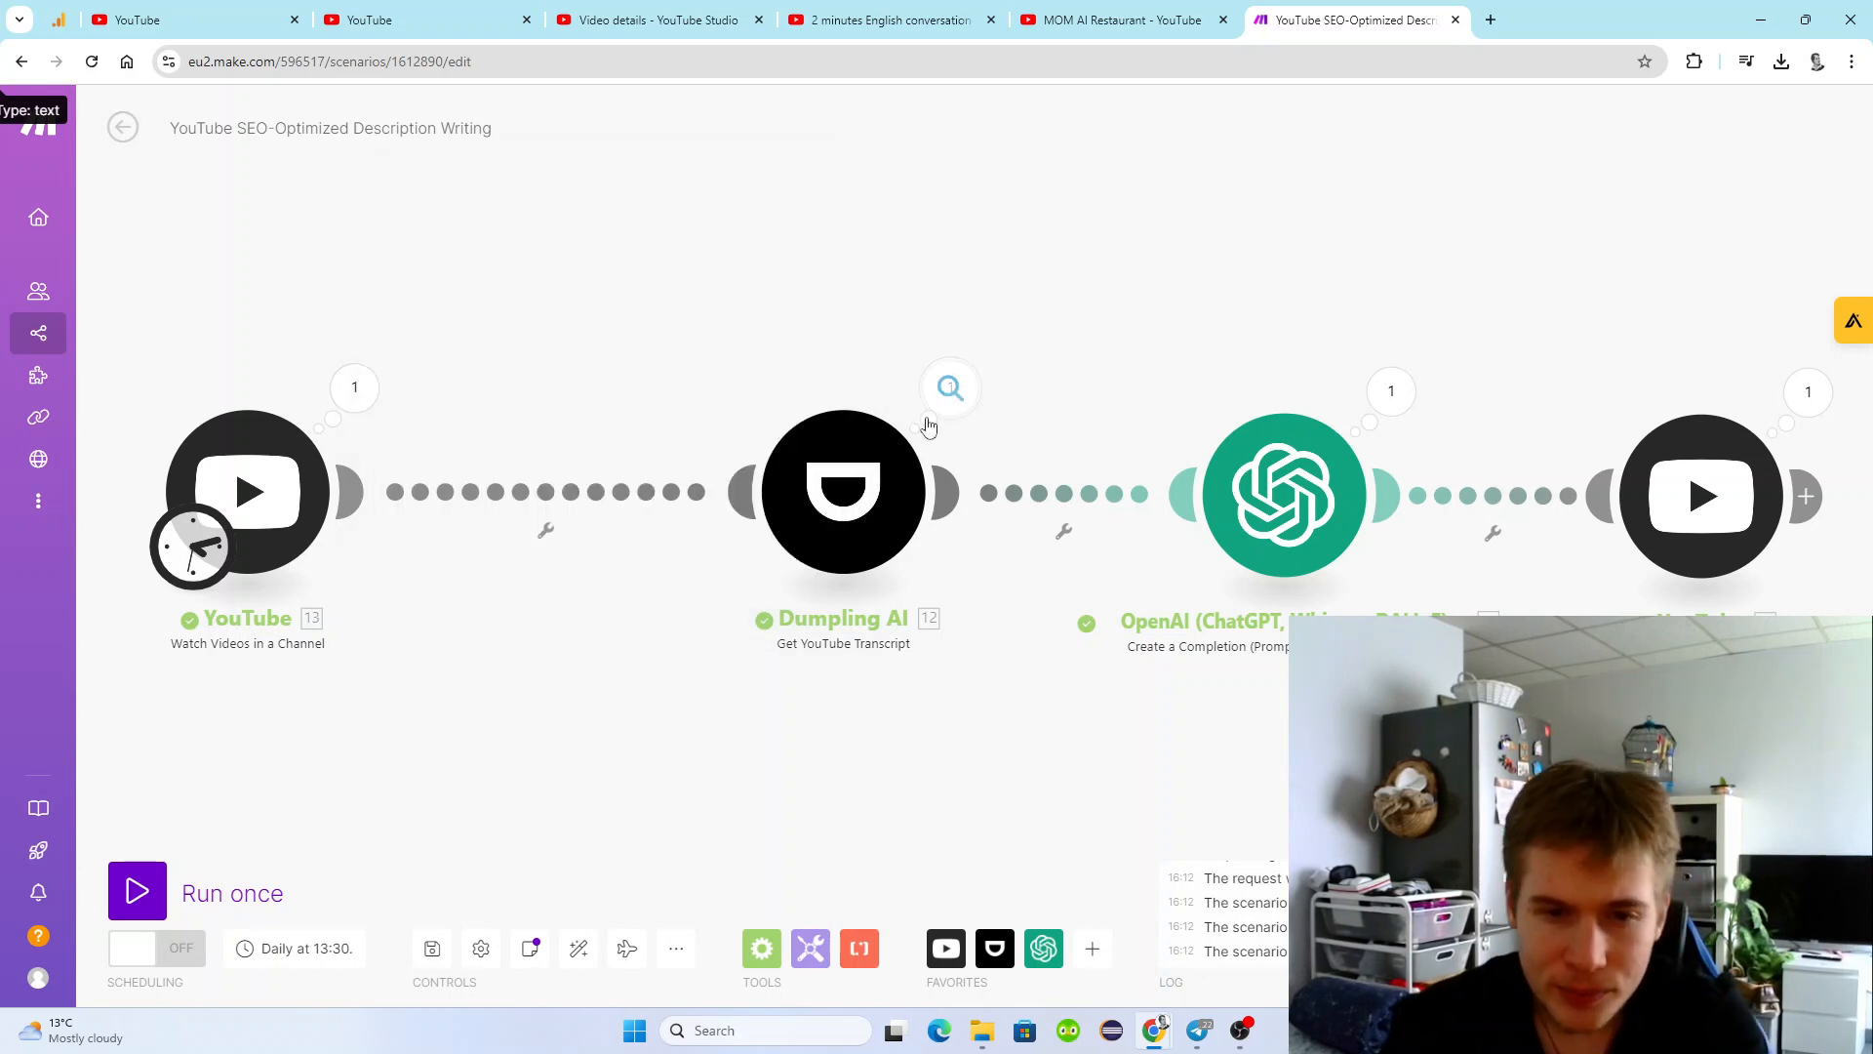
left_click(952, 388)
left_click(1065, 491)
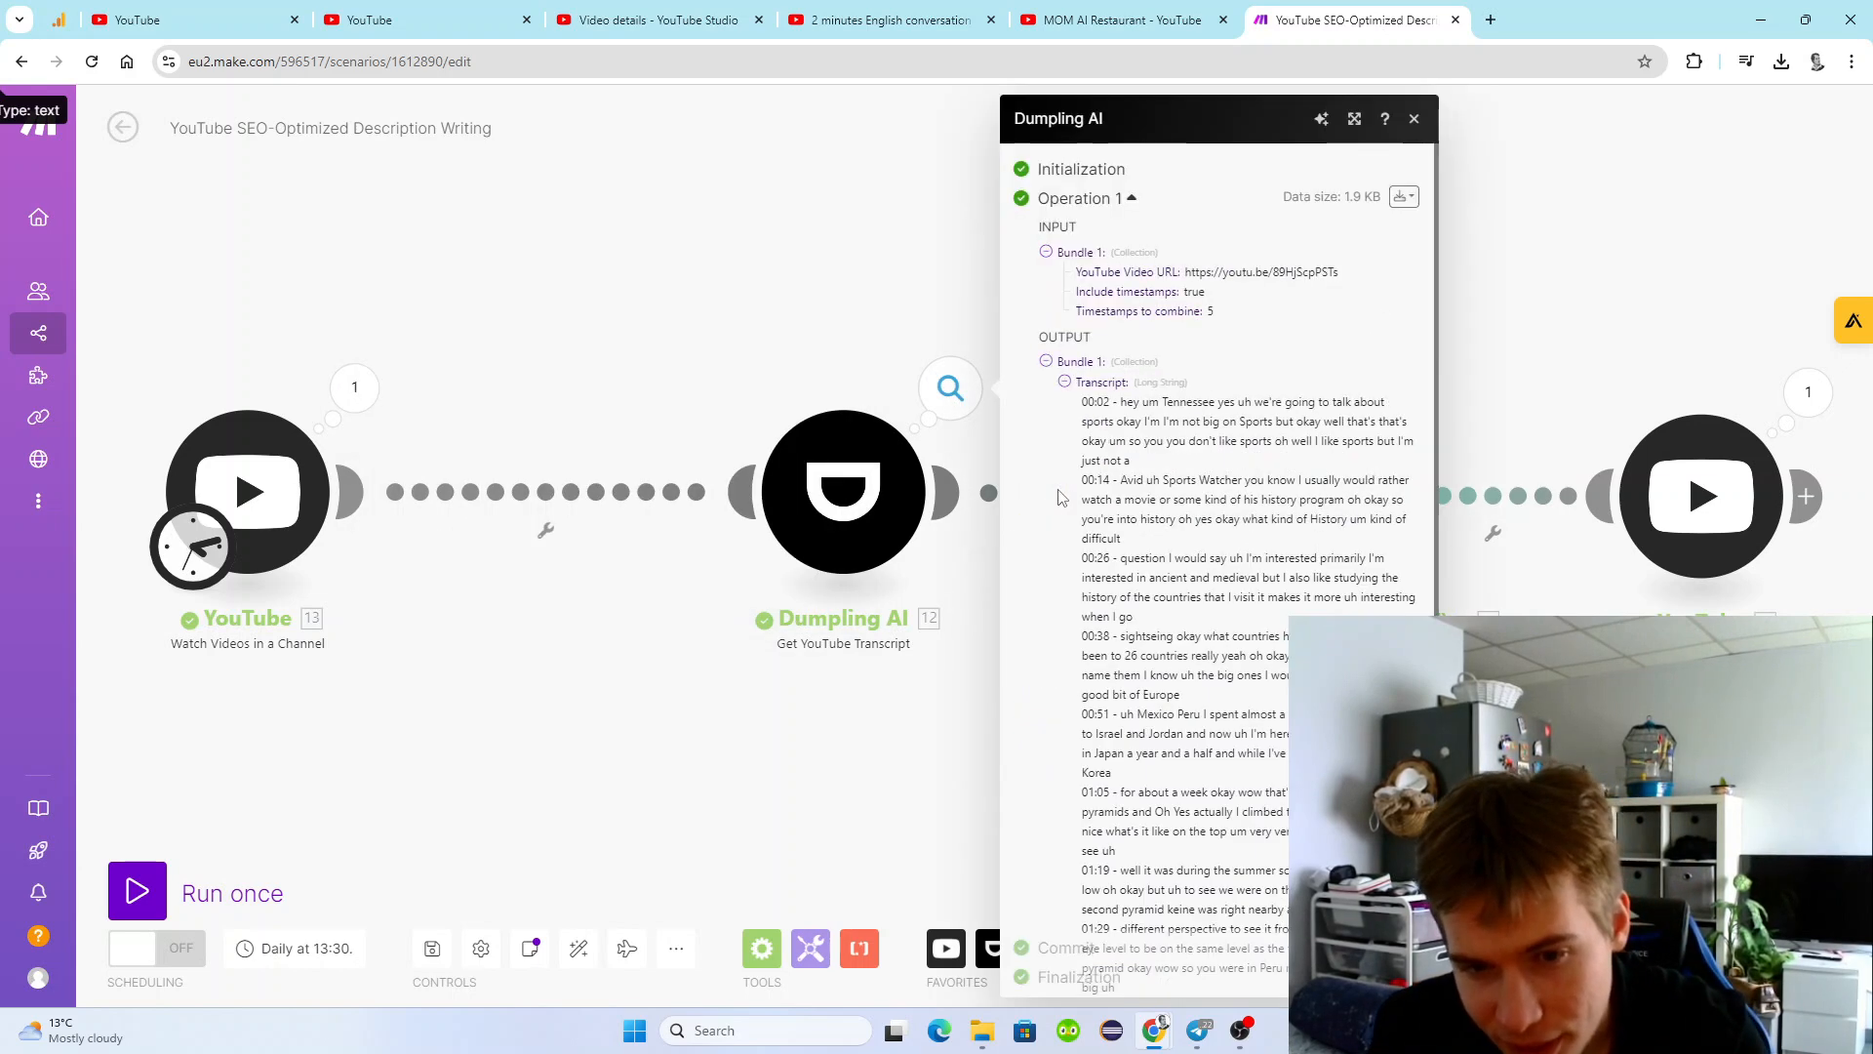
scroll(1168, 542, "down", 2)
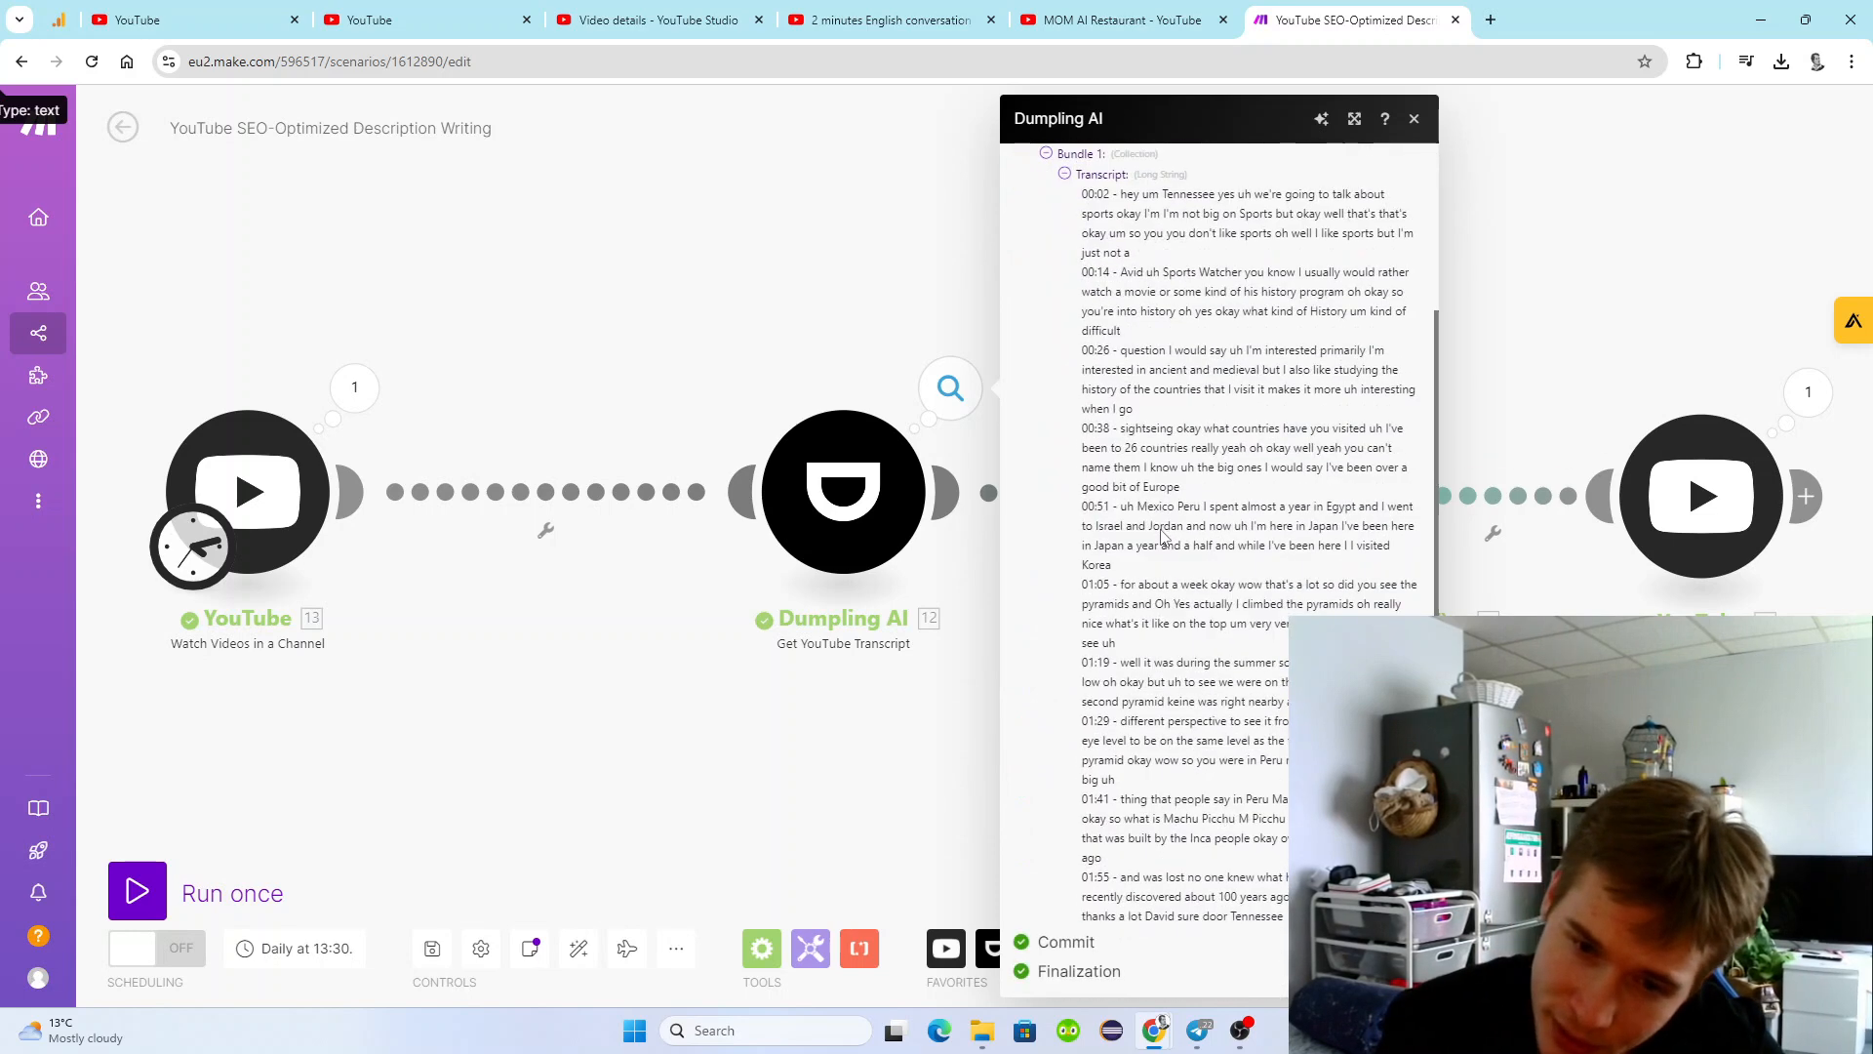
left_click(787, 278)
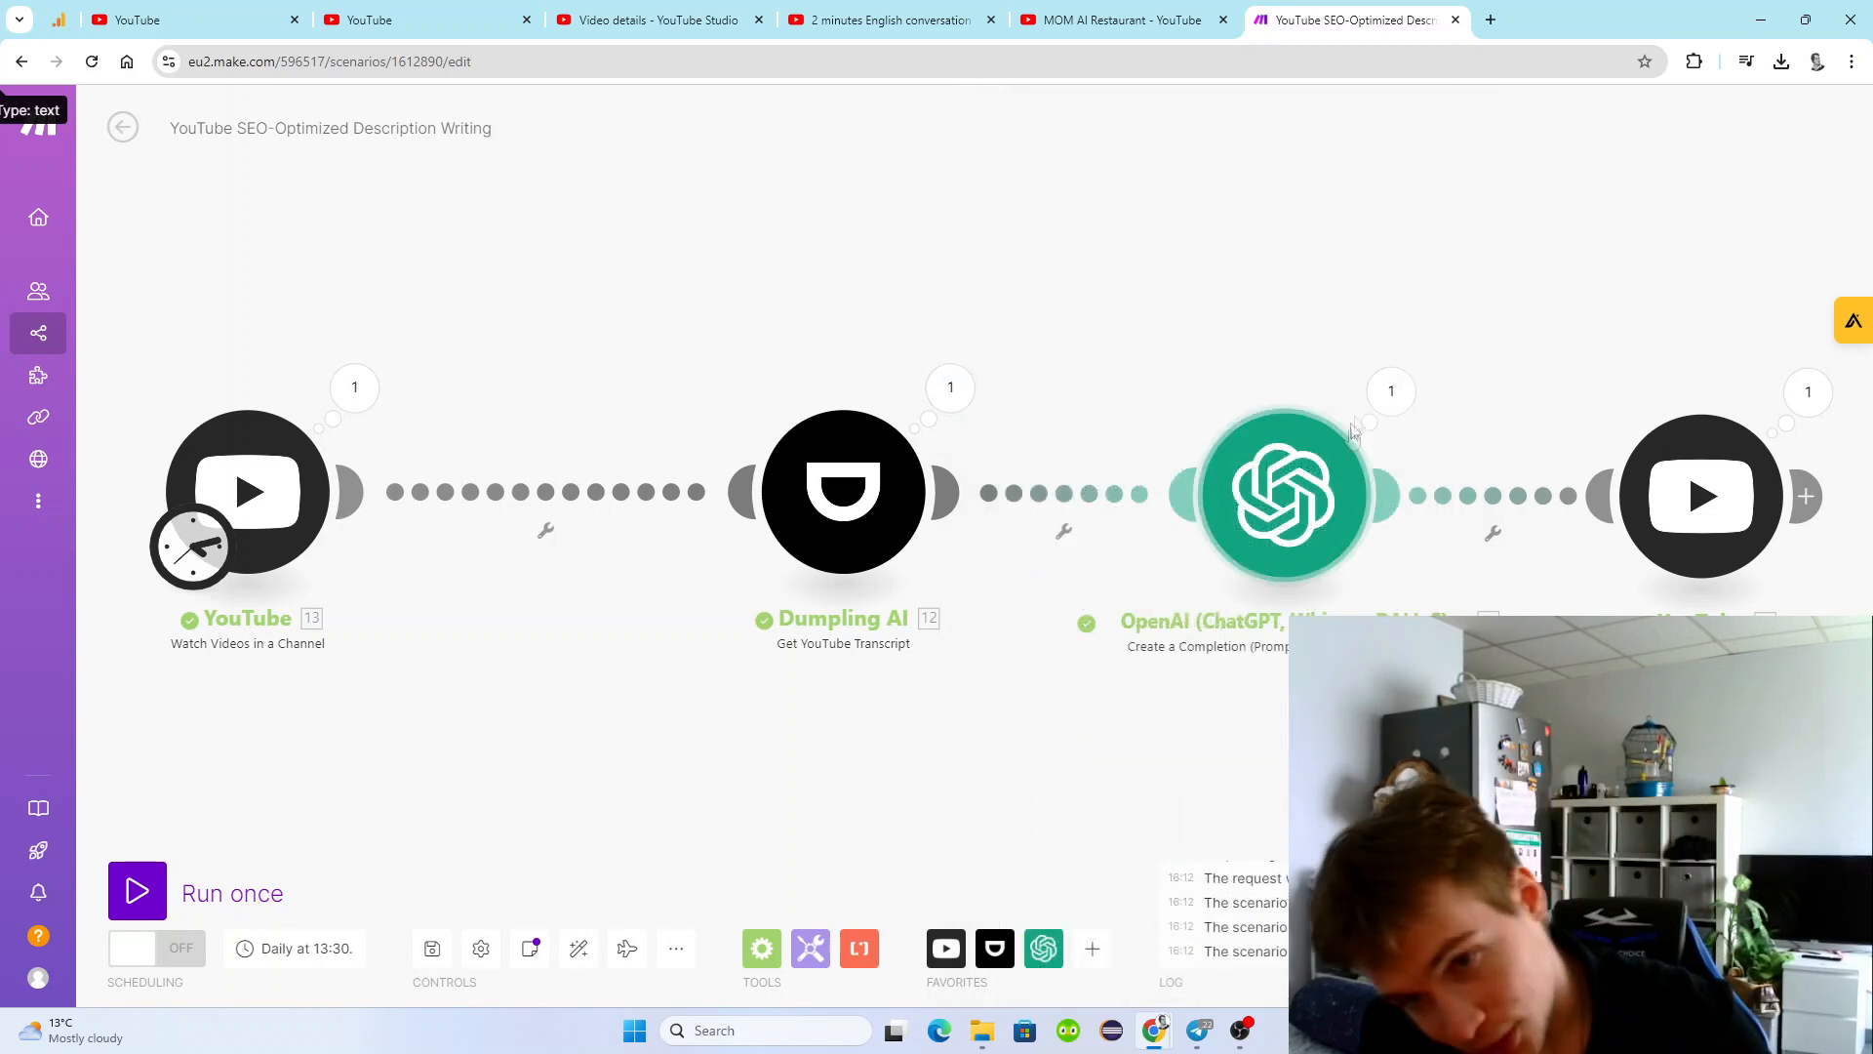
Inspect the OpenAI module's output for this run, reading the generated video description.
left_click(1391, 390)
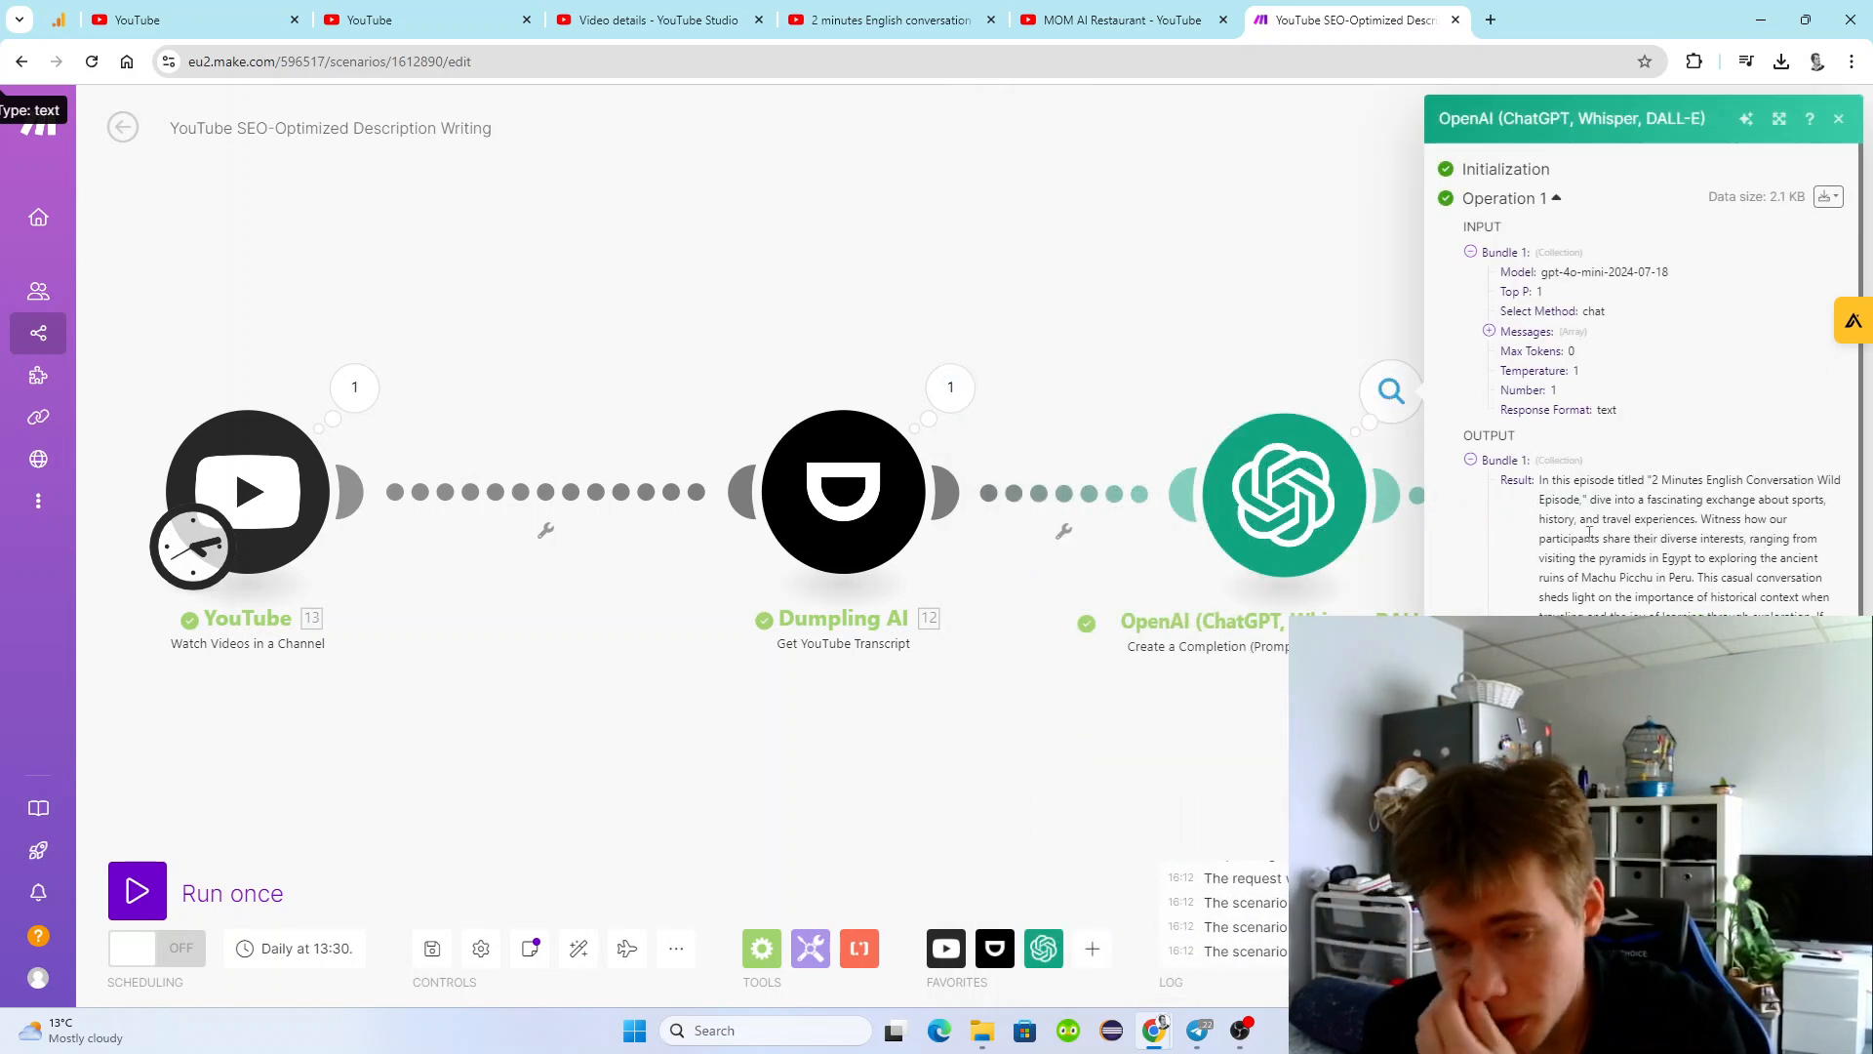
scroll(1578, 547, "down", 1)
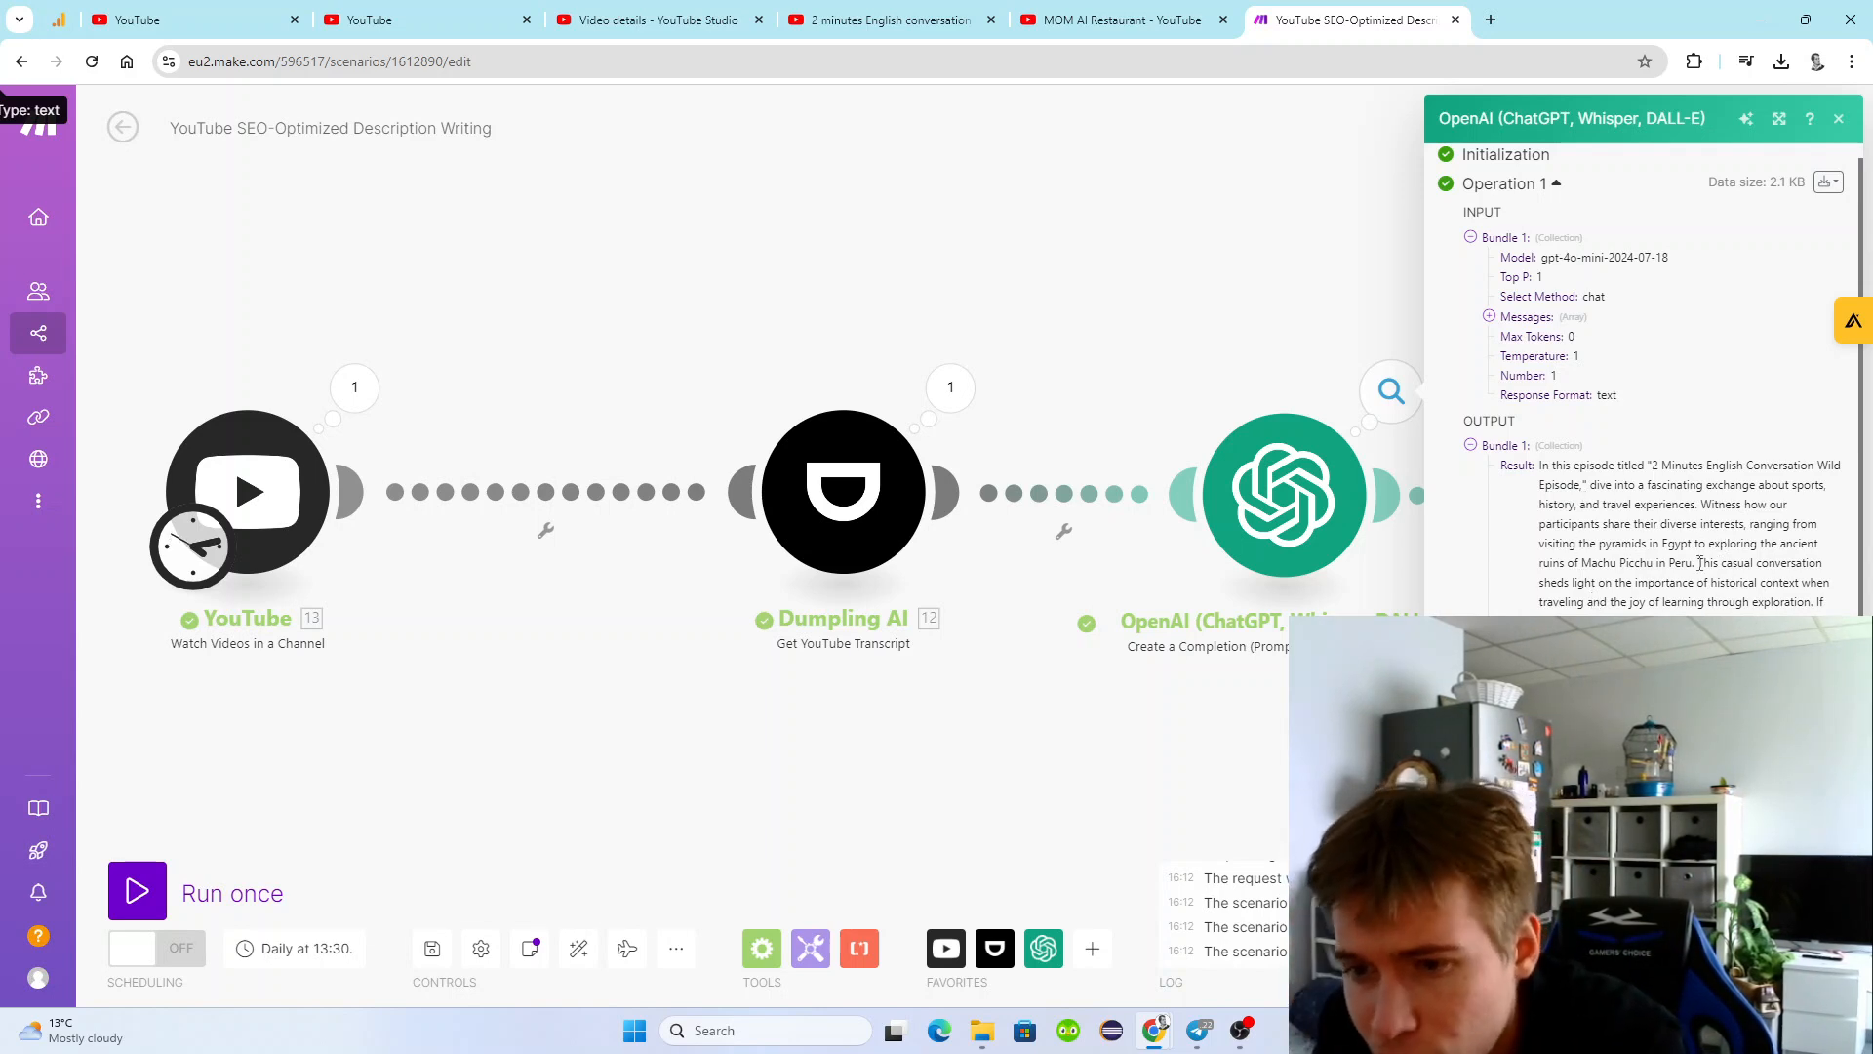
left_click(1280, 350)
left_click_drag(1295, 363, 1074, 327)
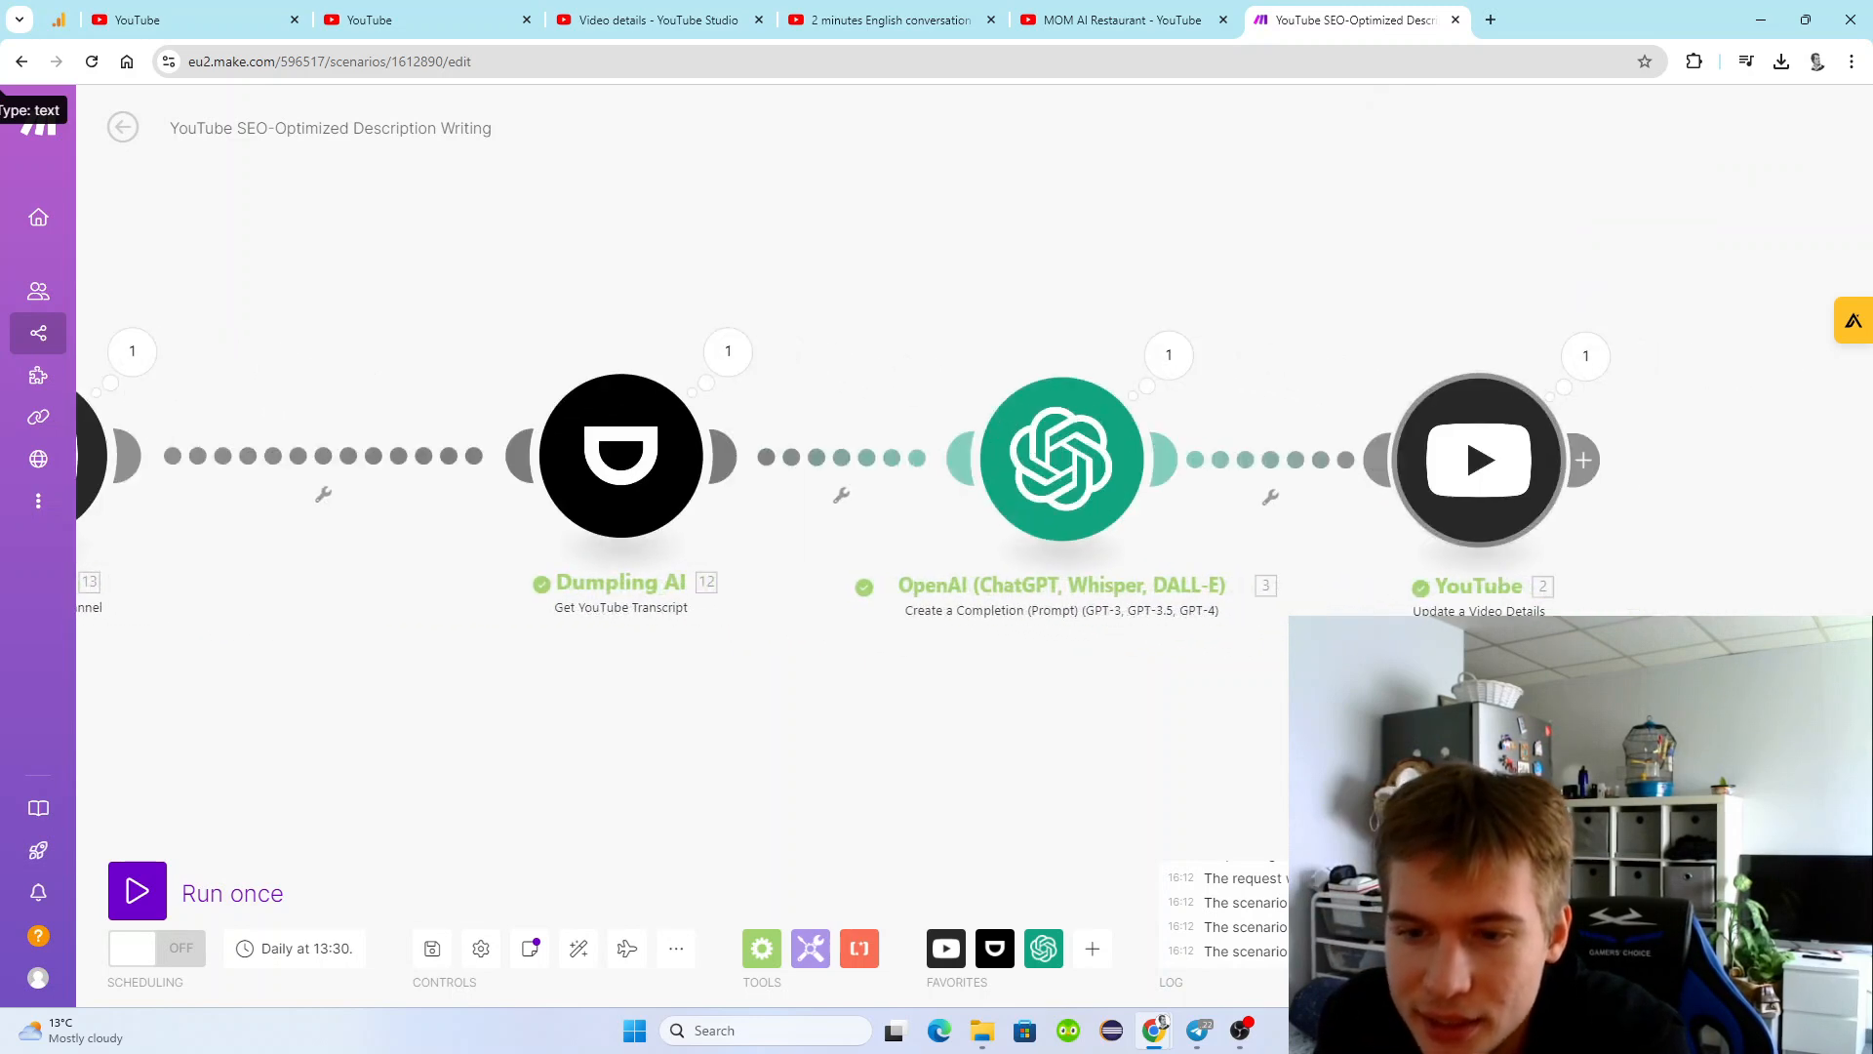
left_click_drag(1629, 519, 1494, 544)
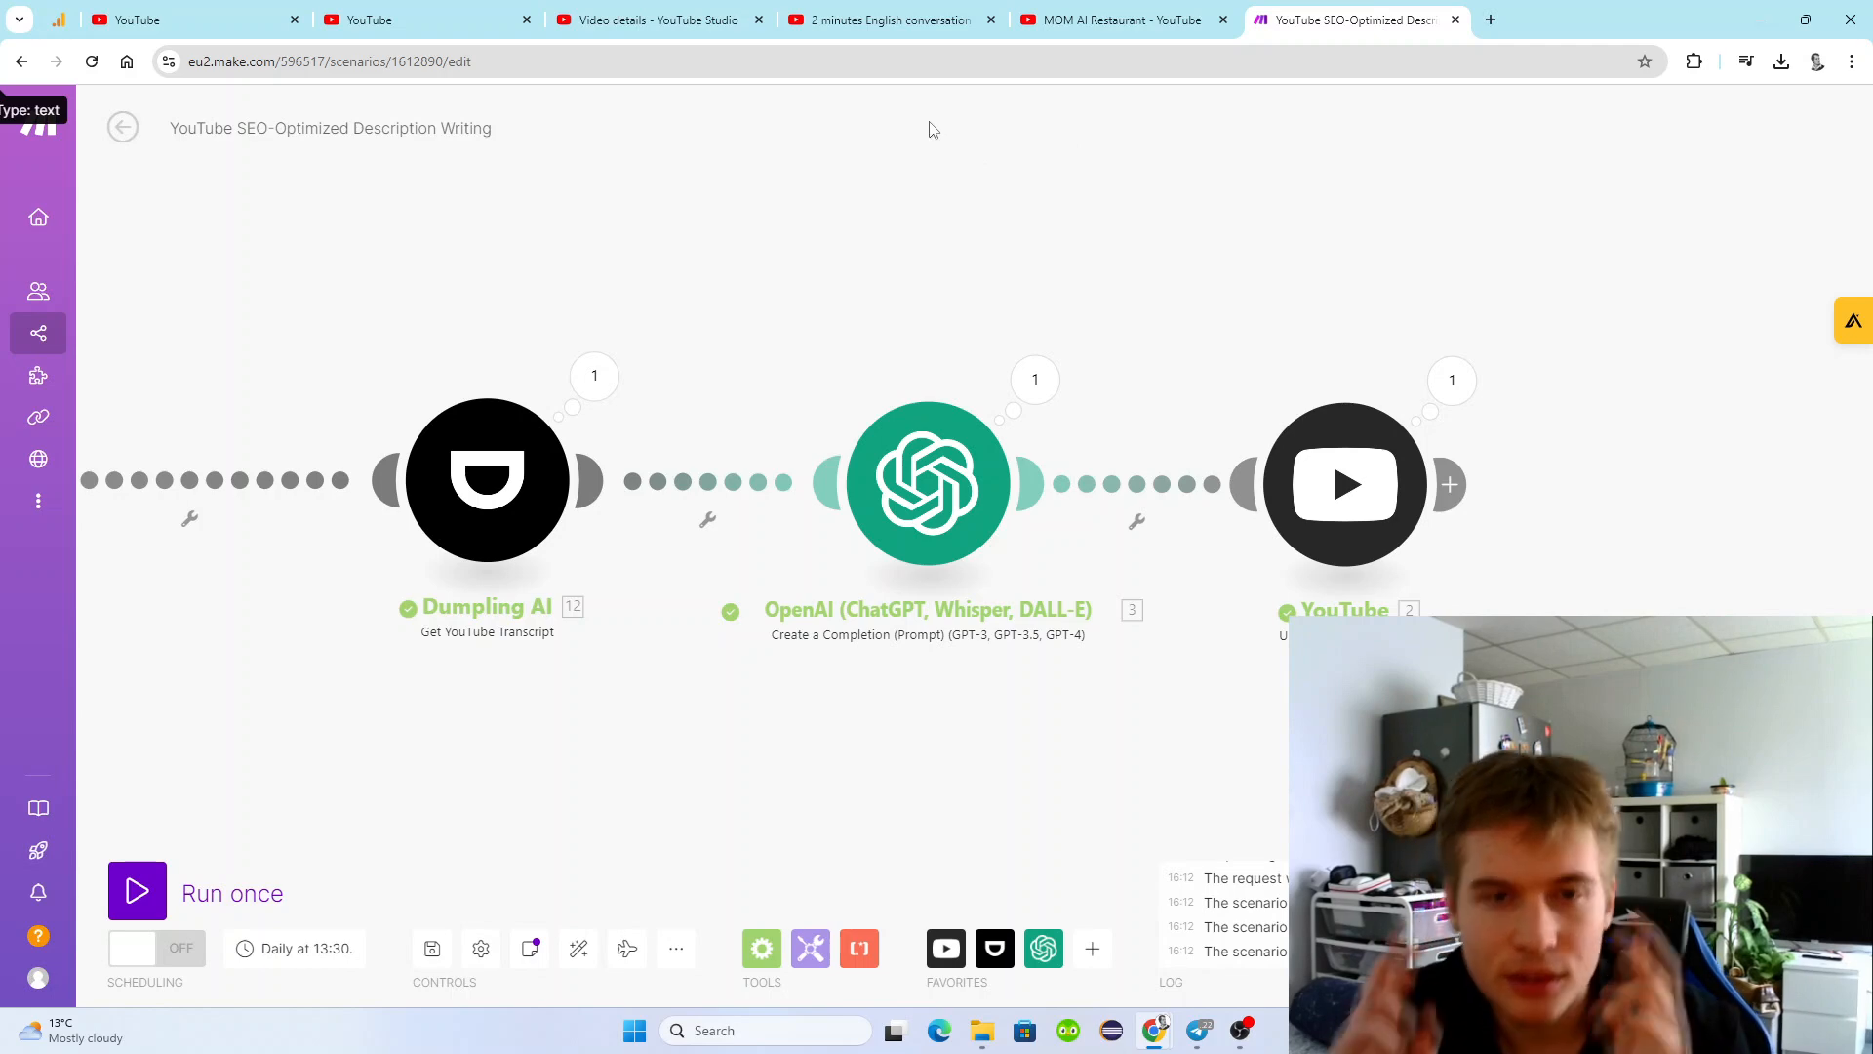
Reload the video's YouTube watch page, pause playback and expand the details to check for the updated description.
left_click(890, 20)
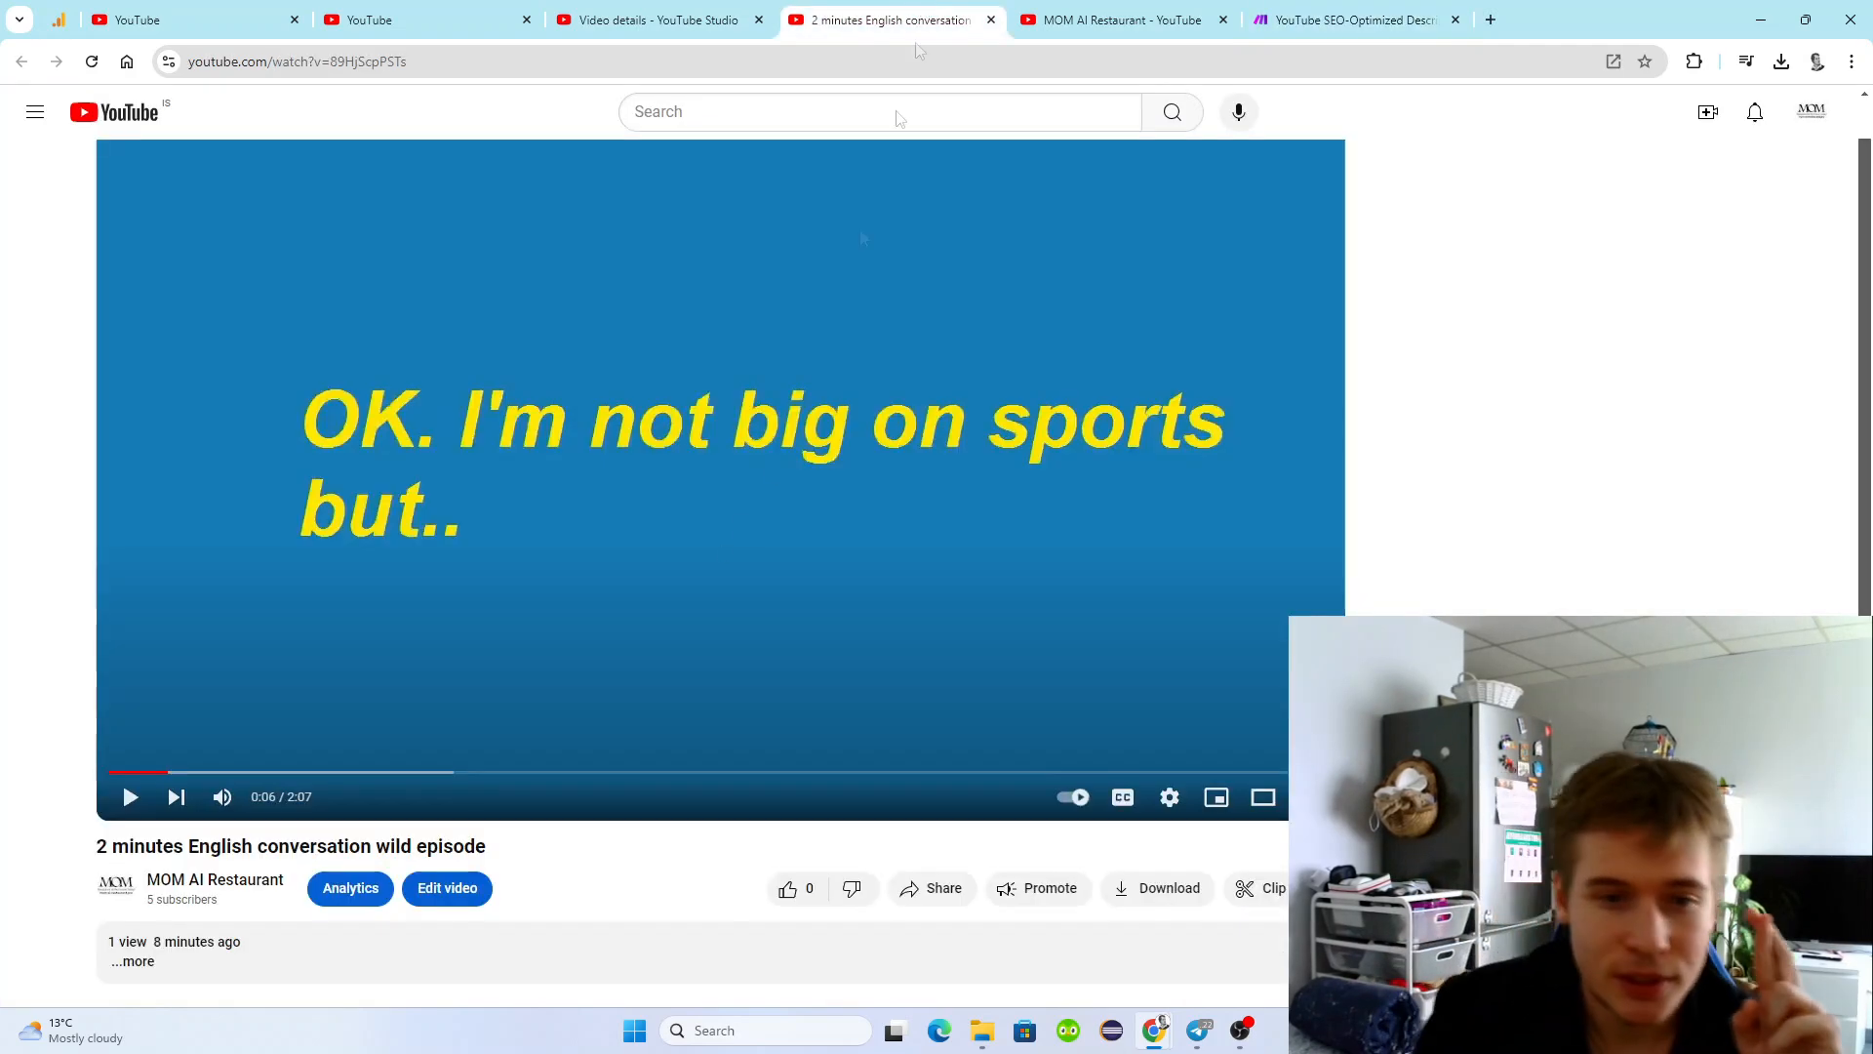
scroll(487, 801, "down", 1)
left_click(92, 61)
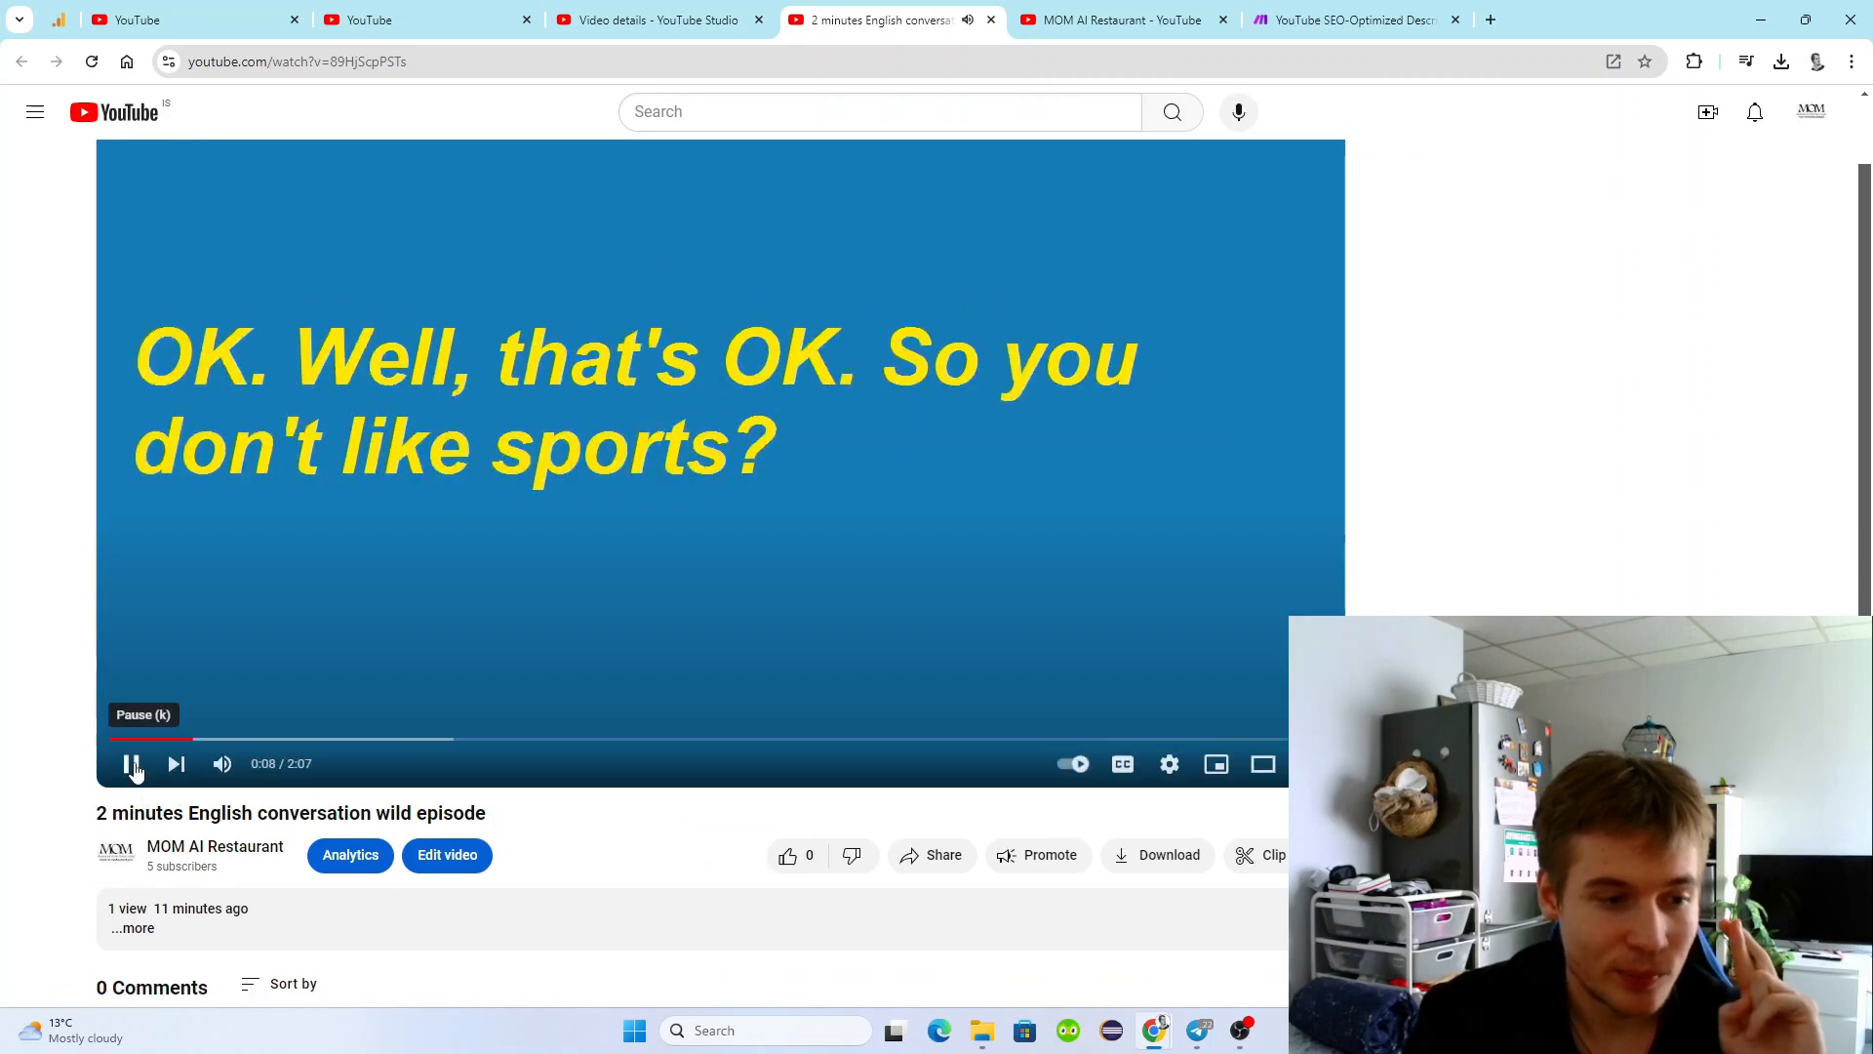
left_click(134, 762)
scroll(133, 771, "down", 1)
left_click(137, 832)
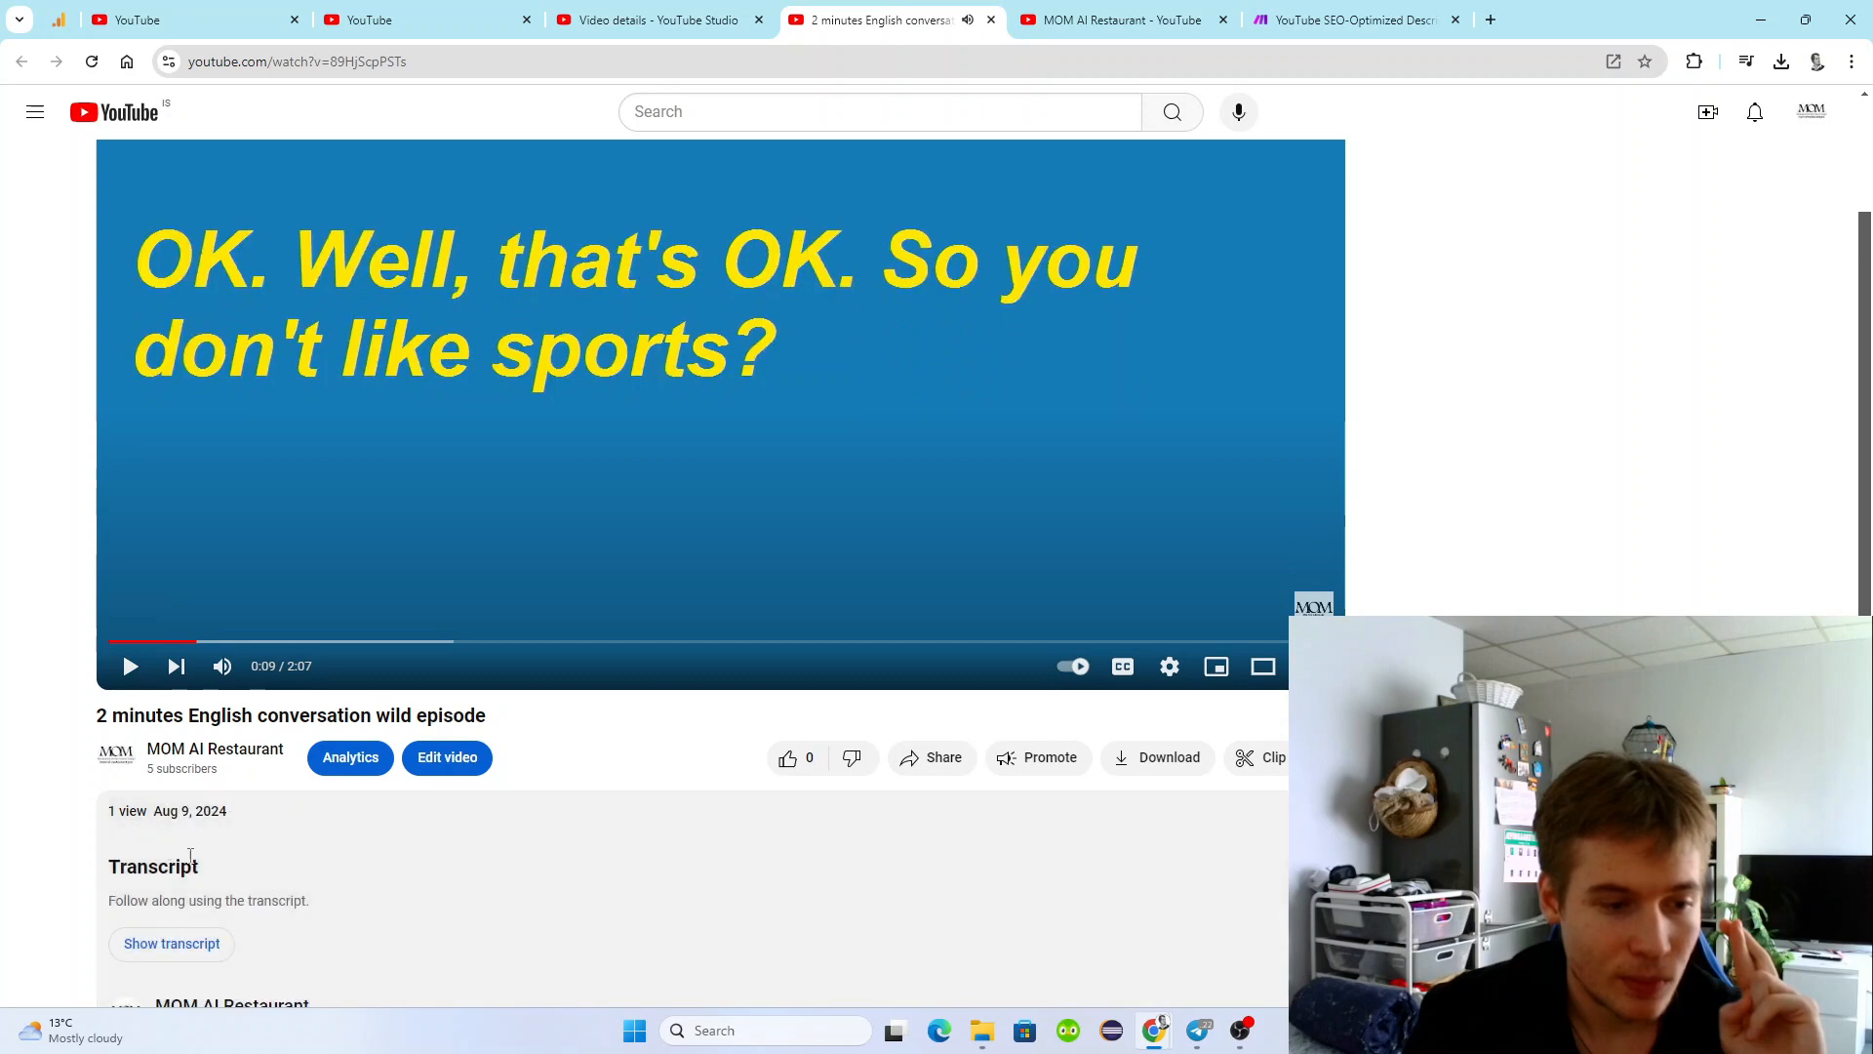
scroll(195, 780, "down", 3)
scroll(234, 747, "up", 2)
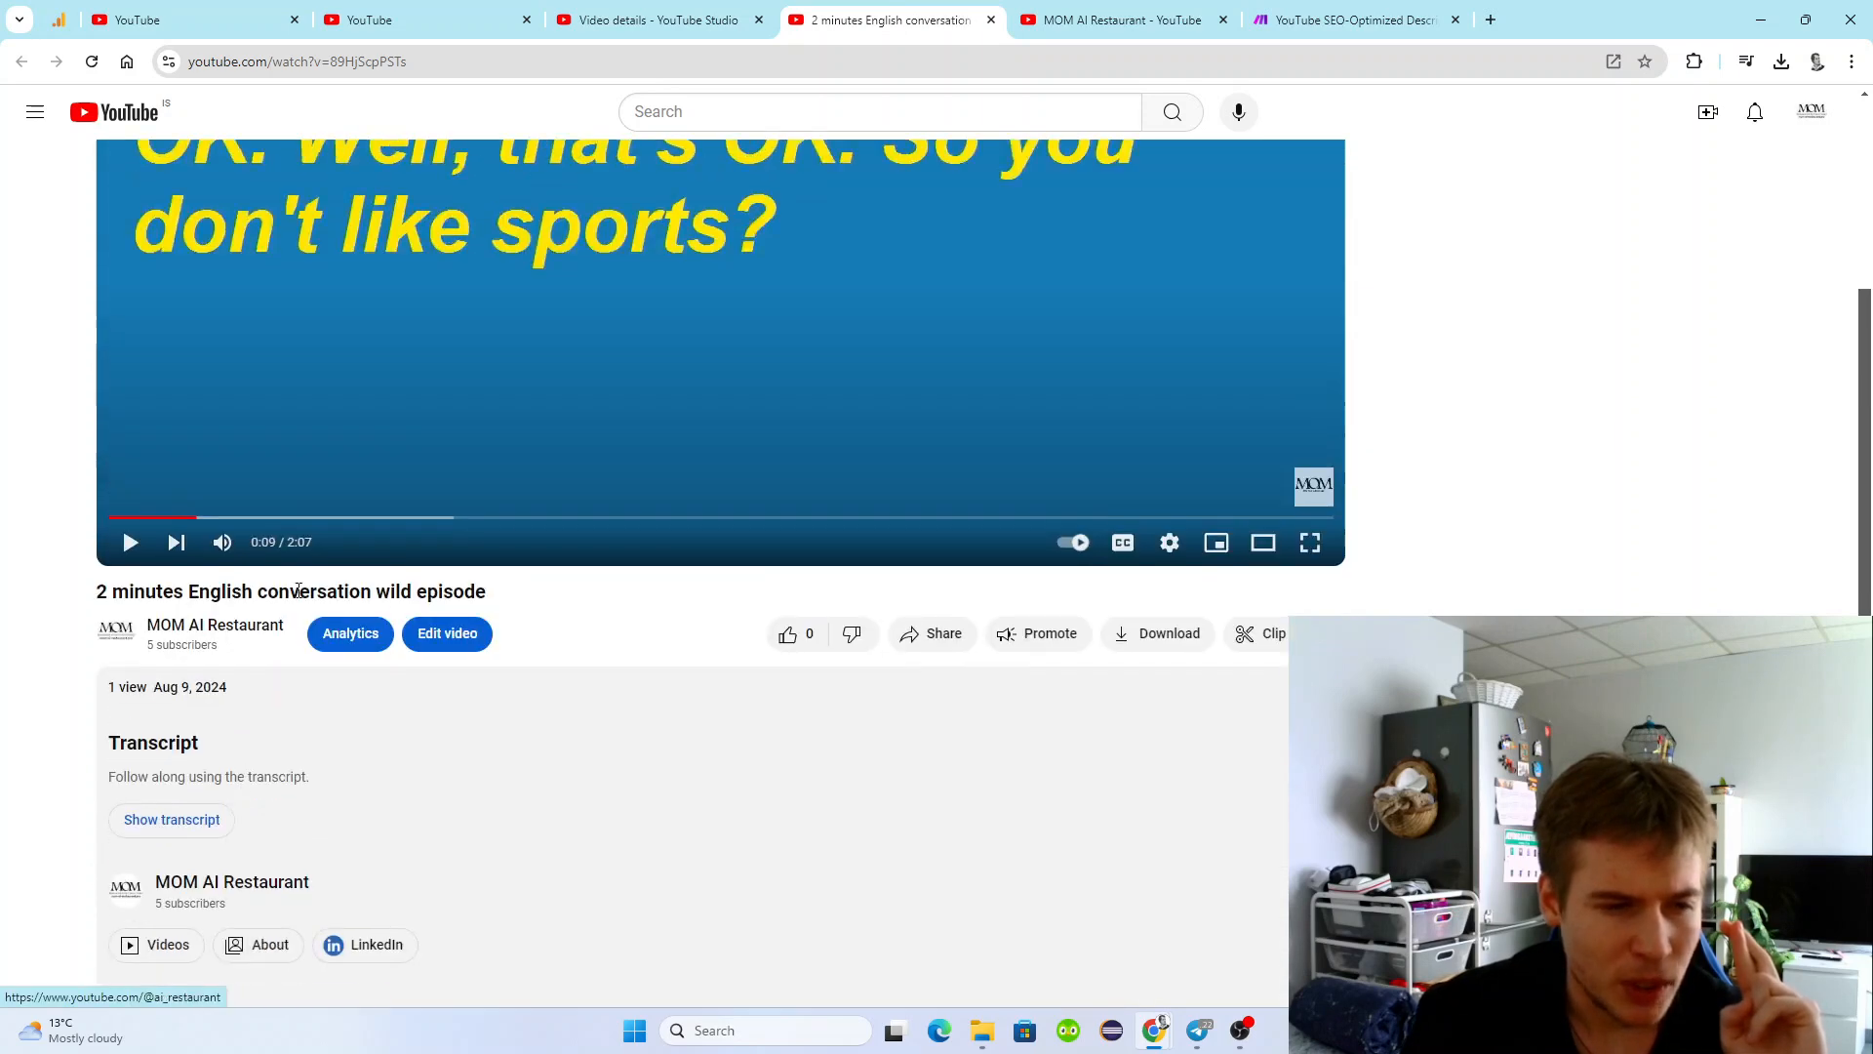
Switch to YouTube Studio and go back from the video's details to the channel content list.
left_click(616, 9)
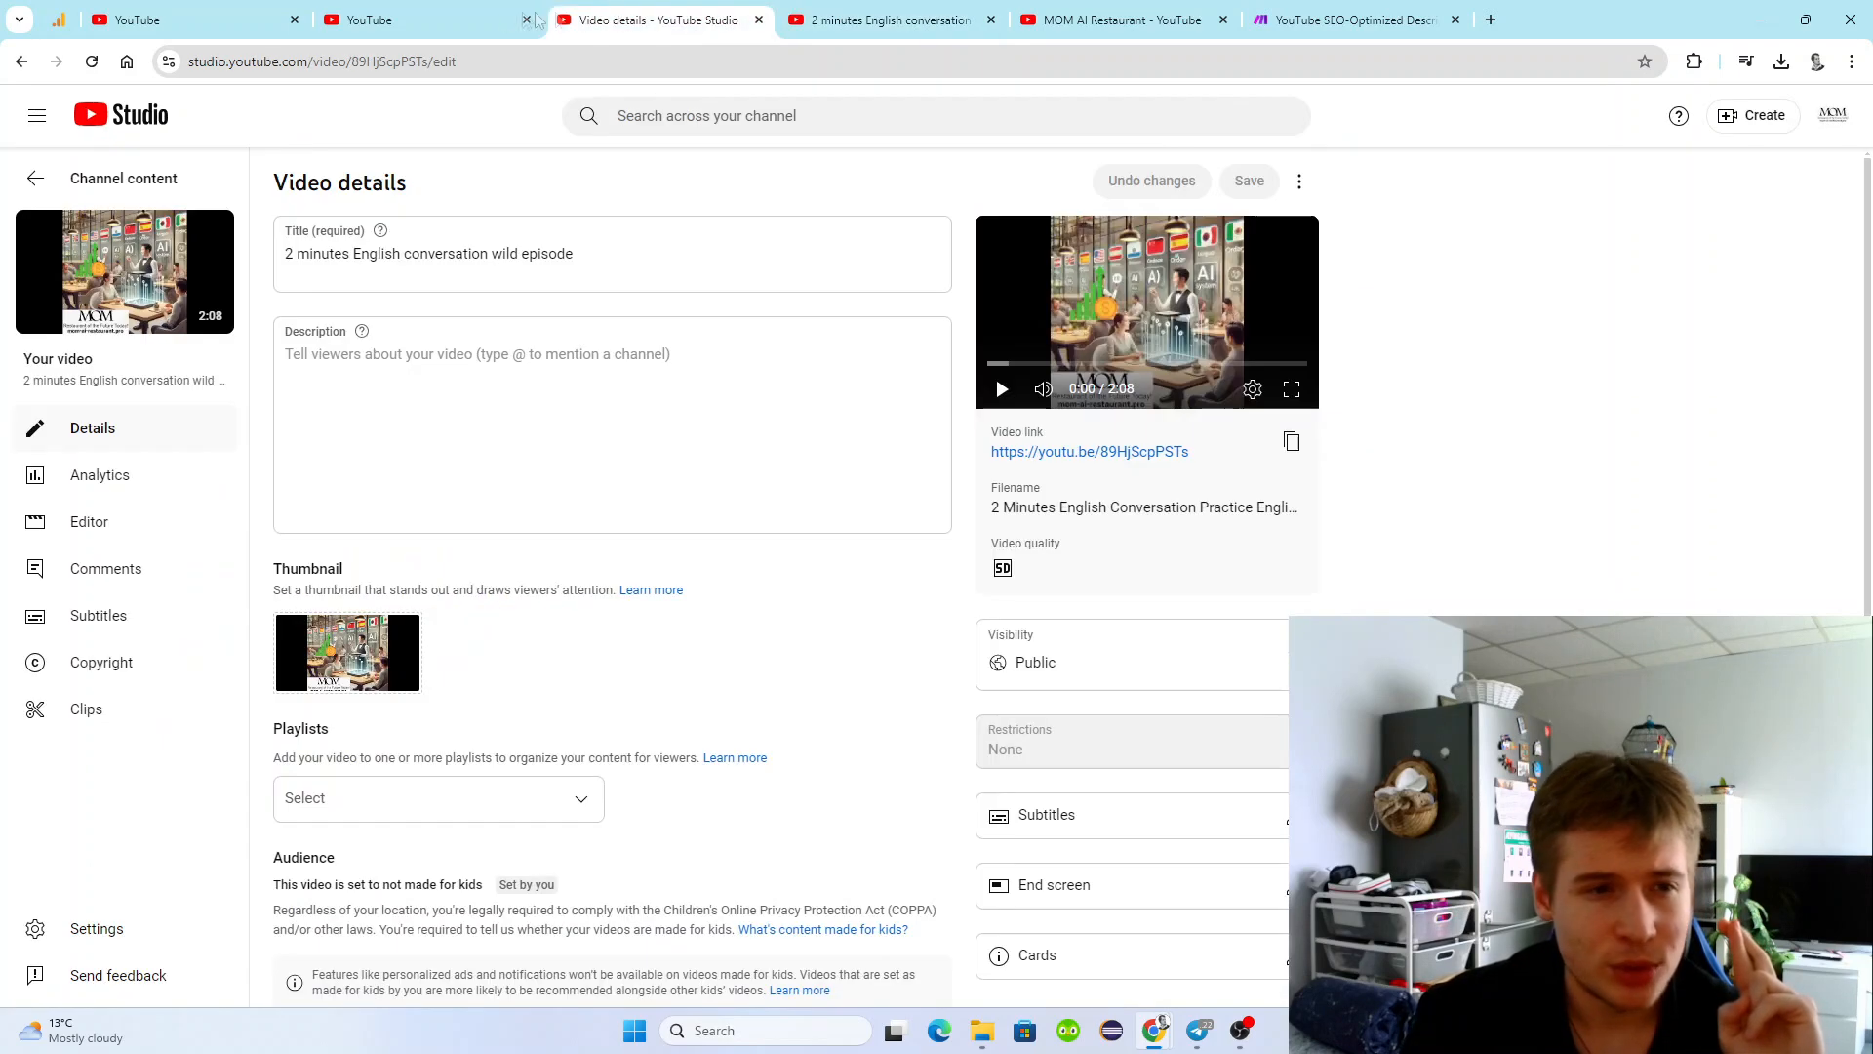
left_click(425, 8)
left_click(588, 12)
left_click(39, 178)
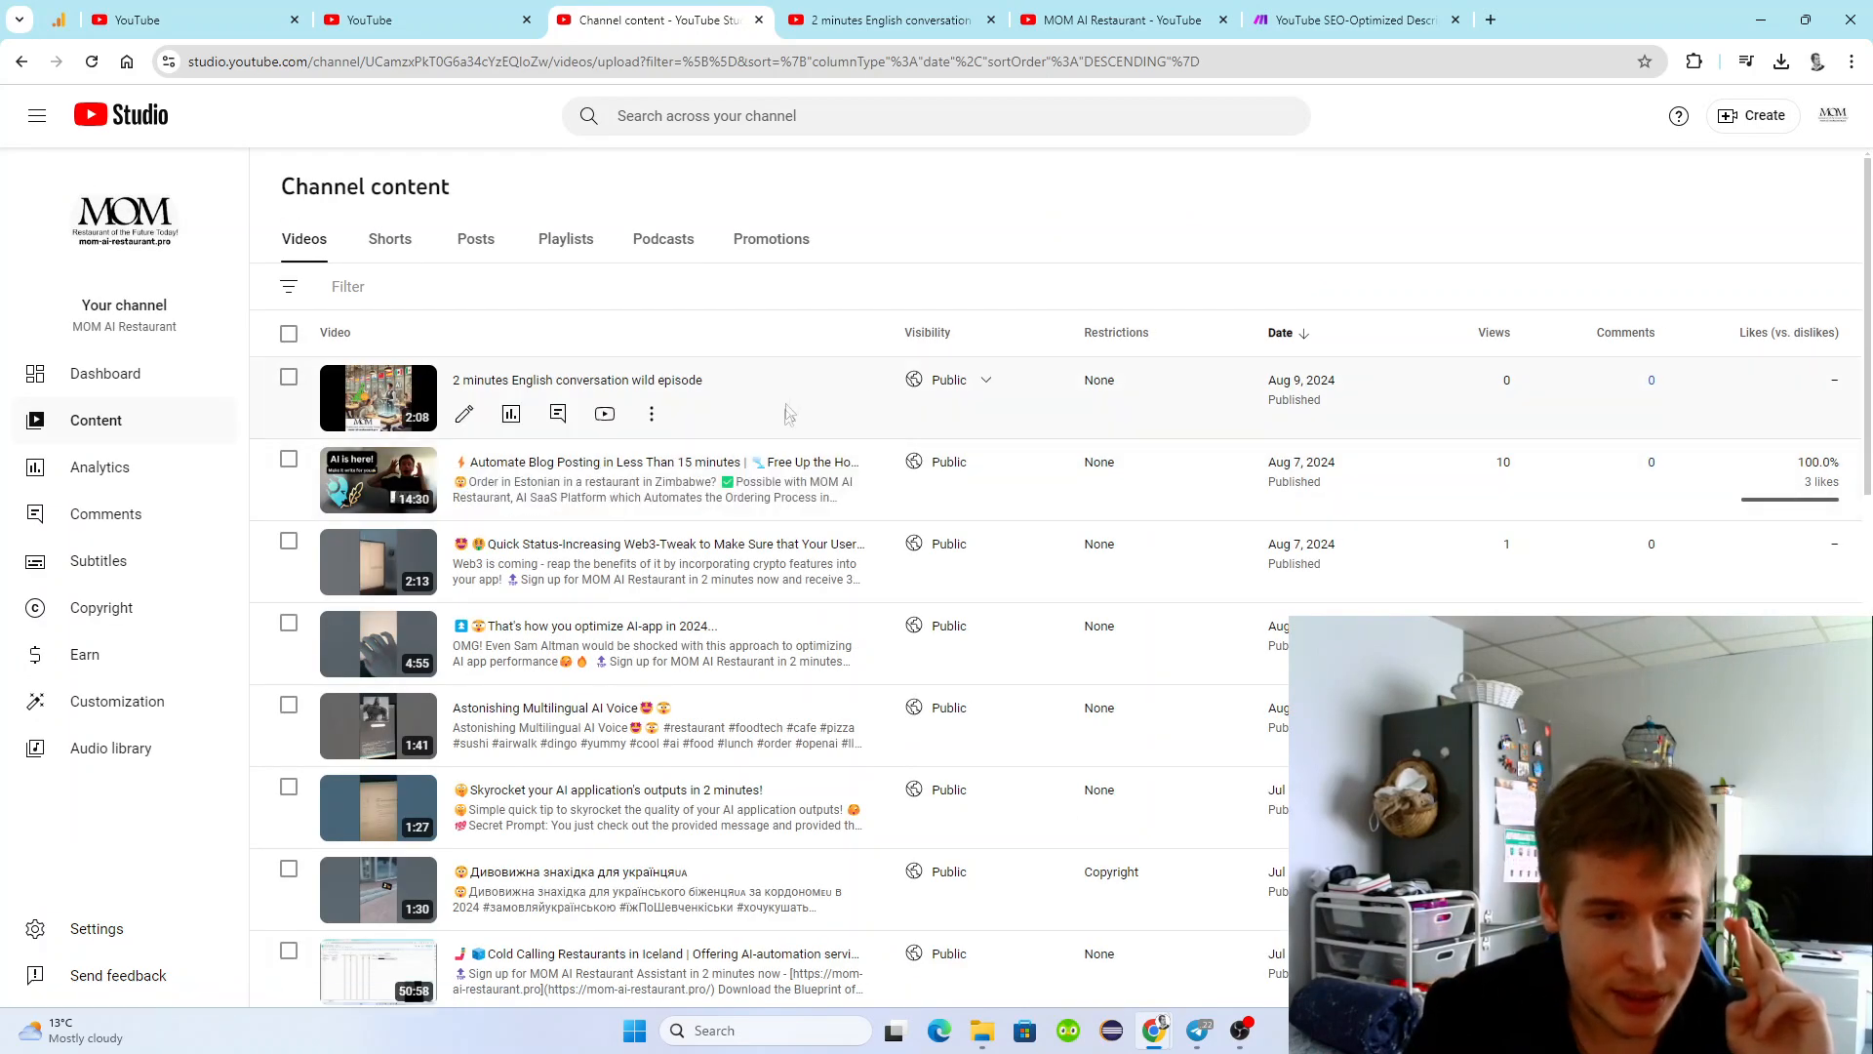
left_click(651, 413)
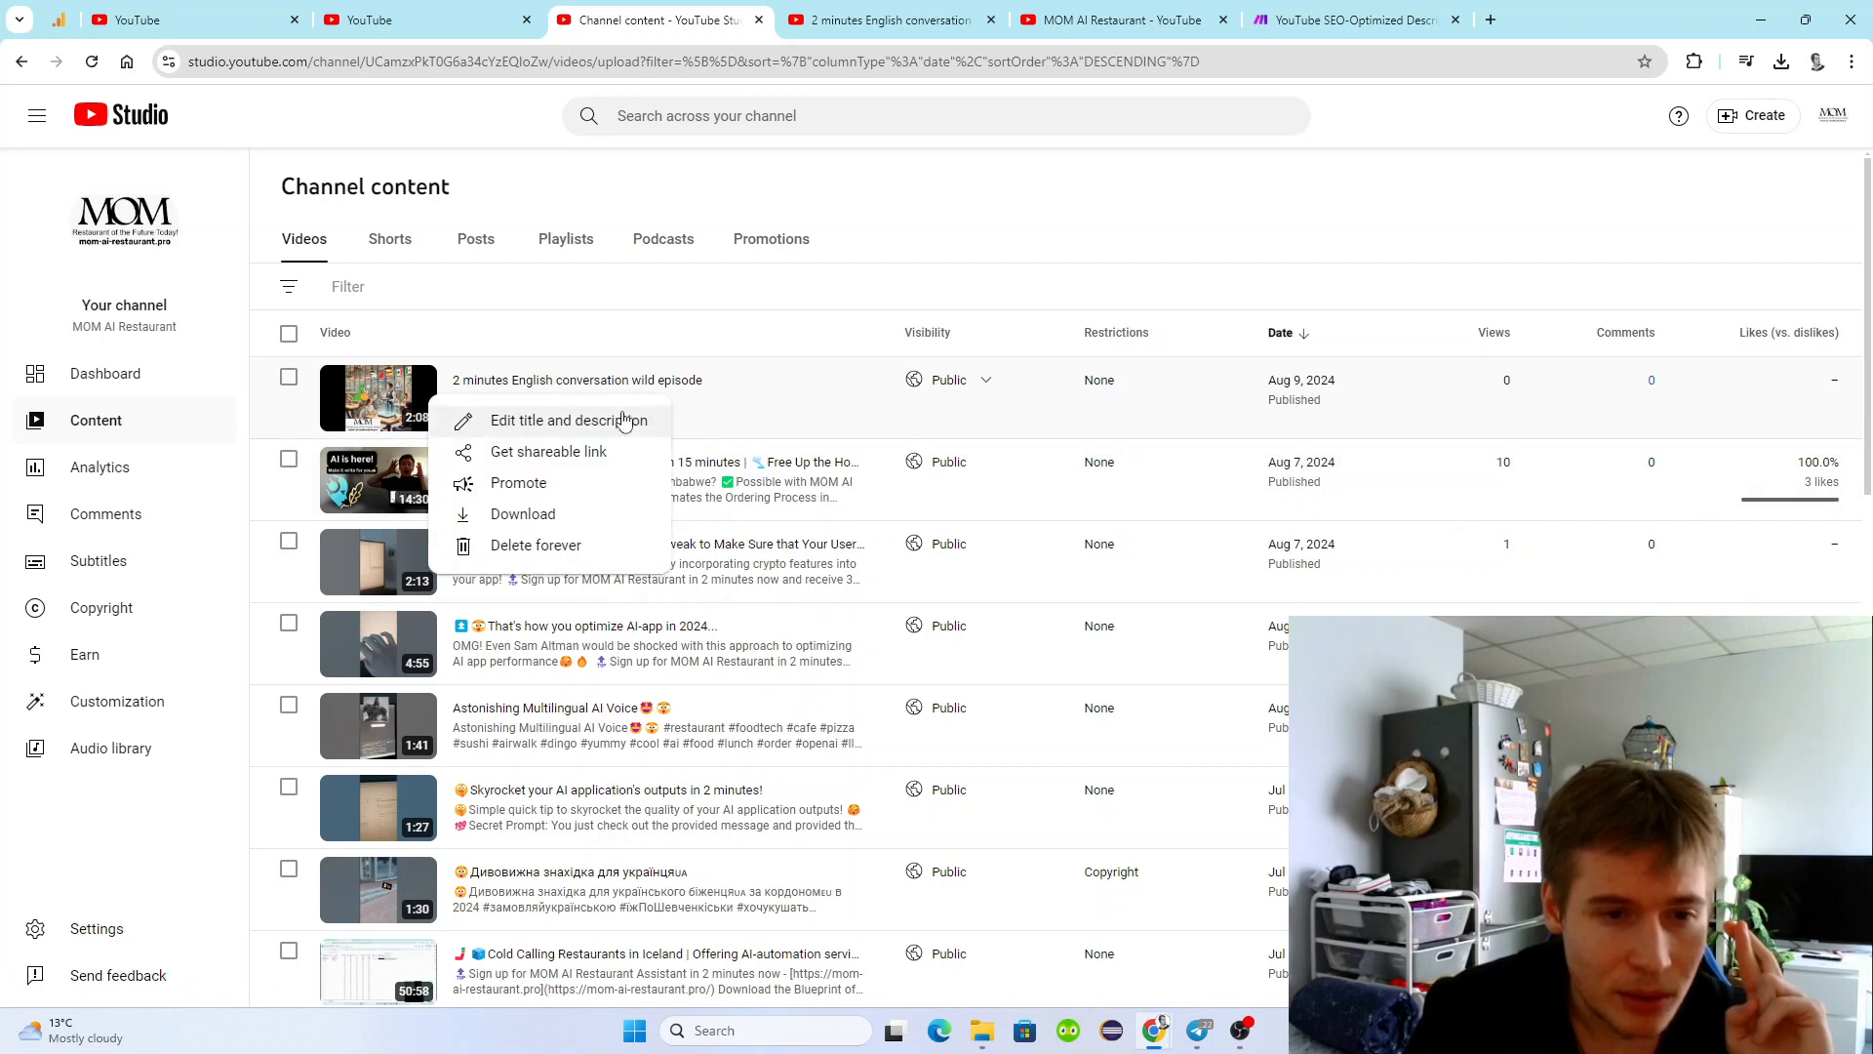
left_click(639, 421)
key("Escape")
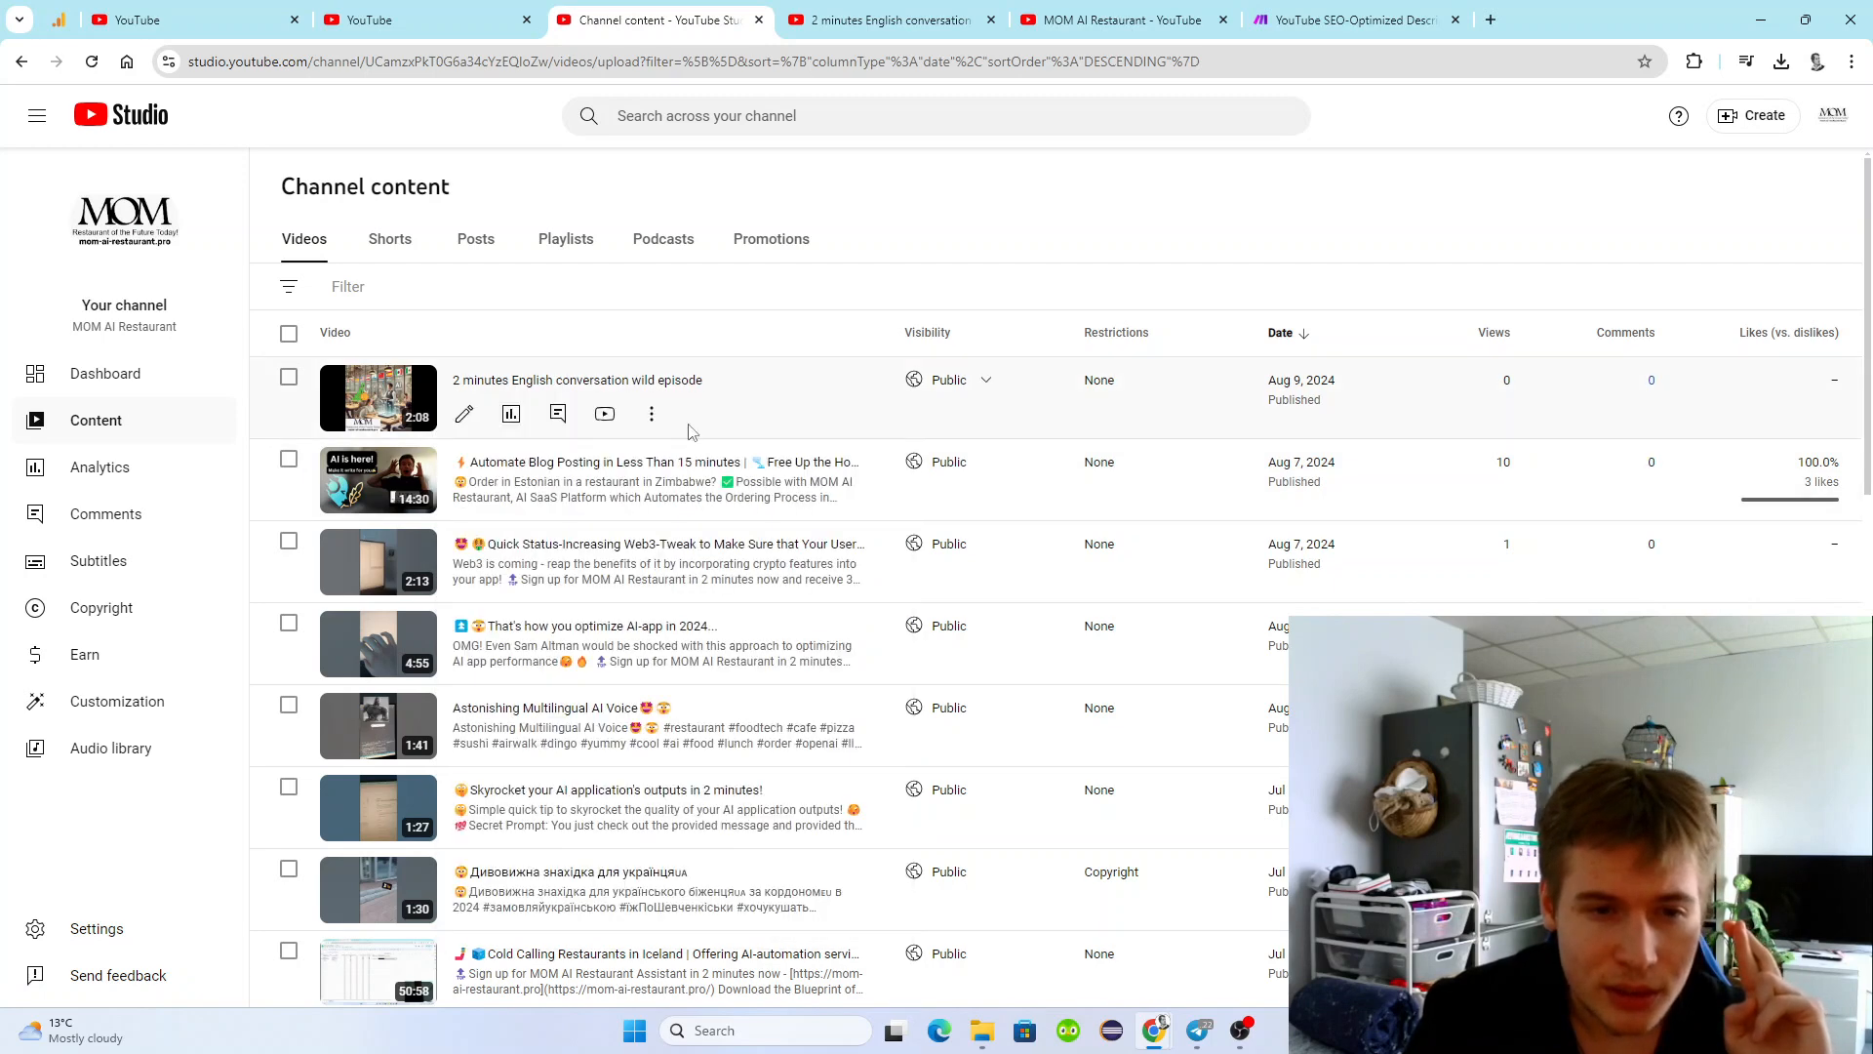
left_click(650, 421)
key("Escape")
Refresh the channel content list to check the description of the newest video.
left_click(92, 61)
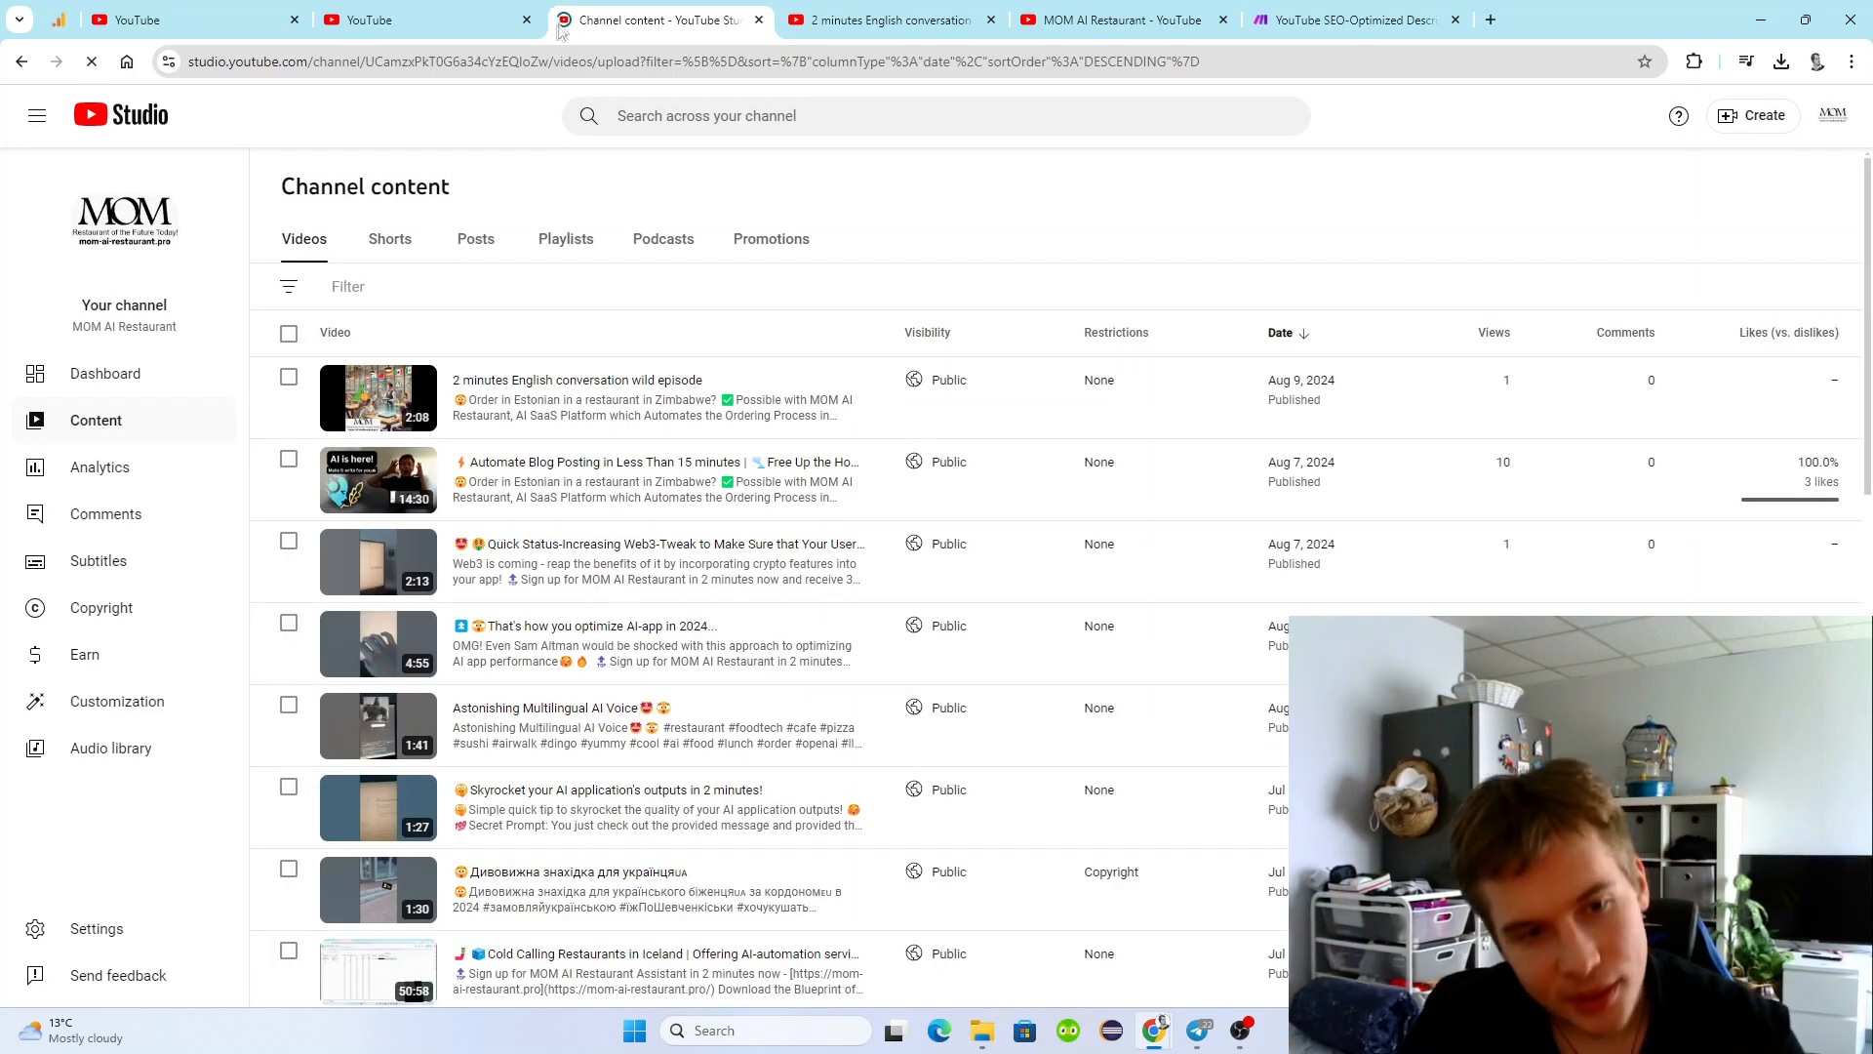
mouse_move(859, 468)
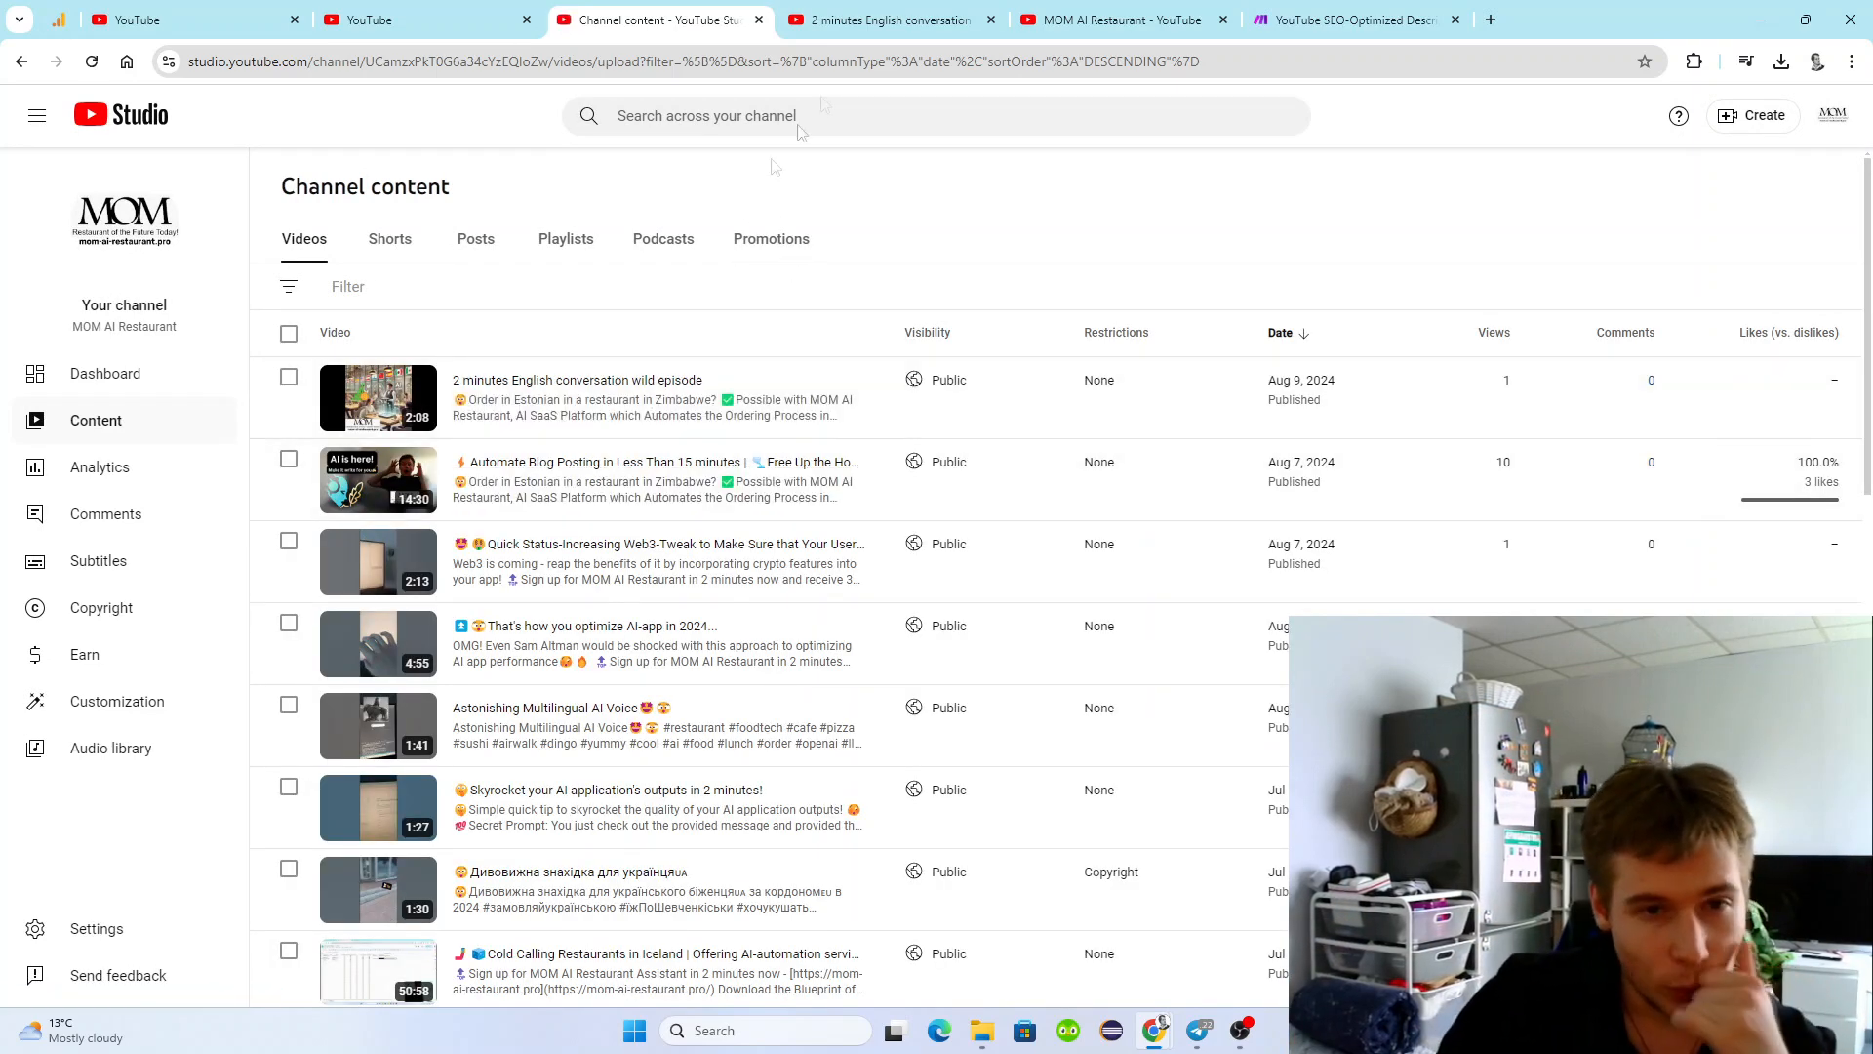
Reload the video's watch page to check its description and hashtags, and switch back to the Make scenario.
left_click(890, 19)
left_click(91, 62)
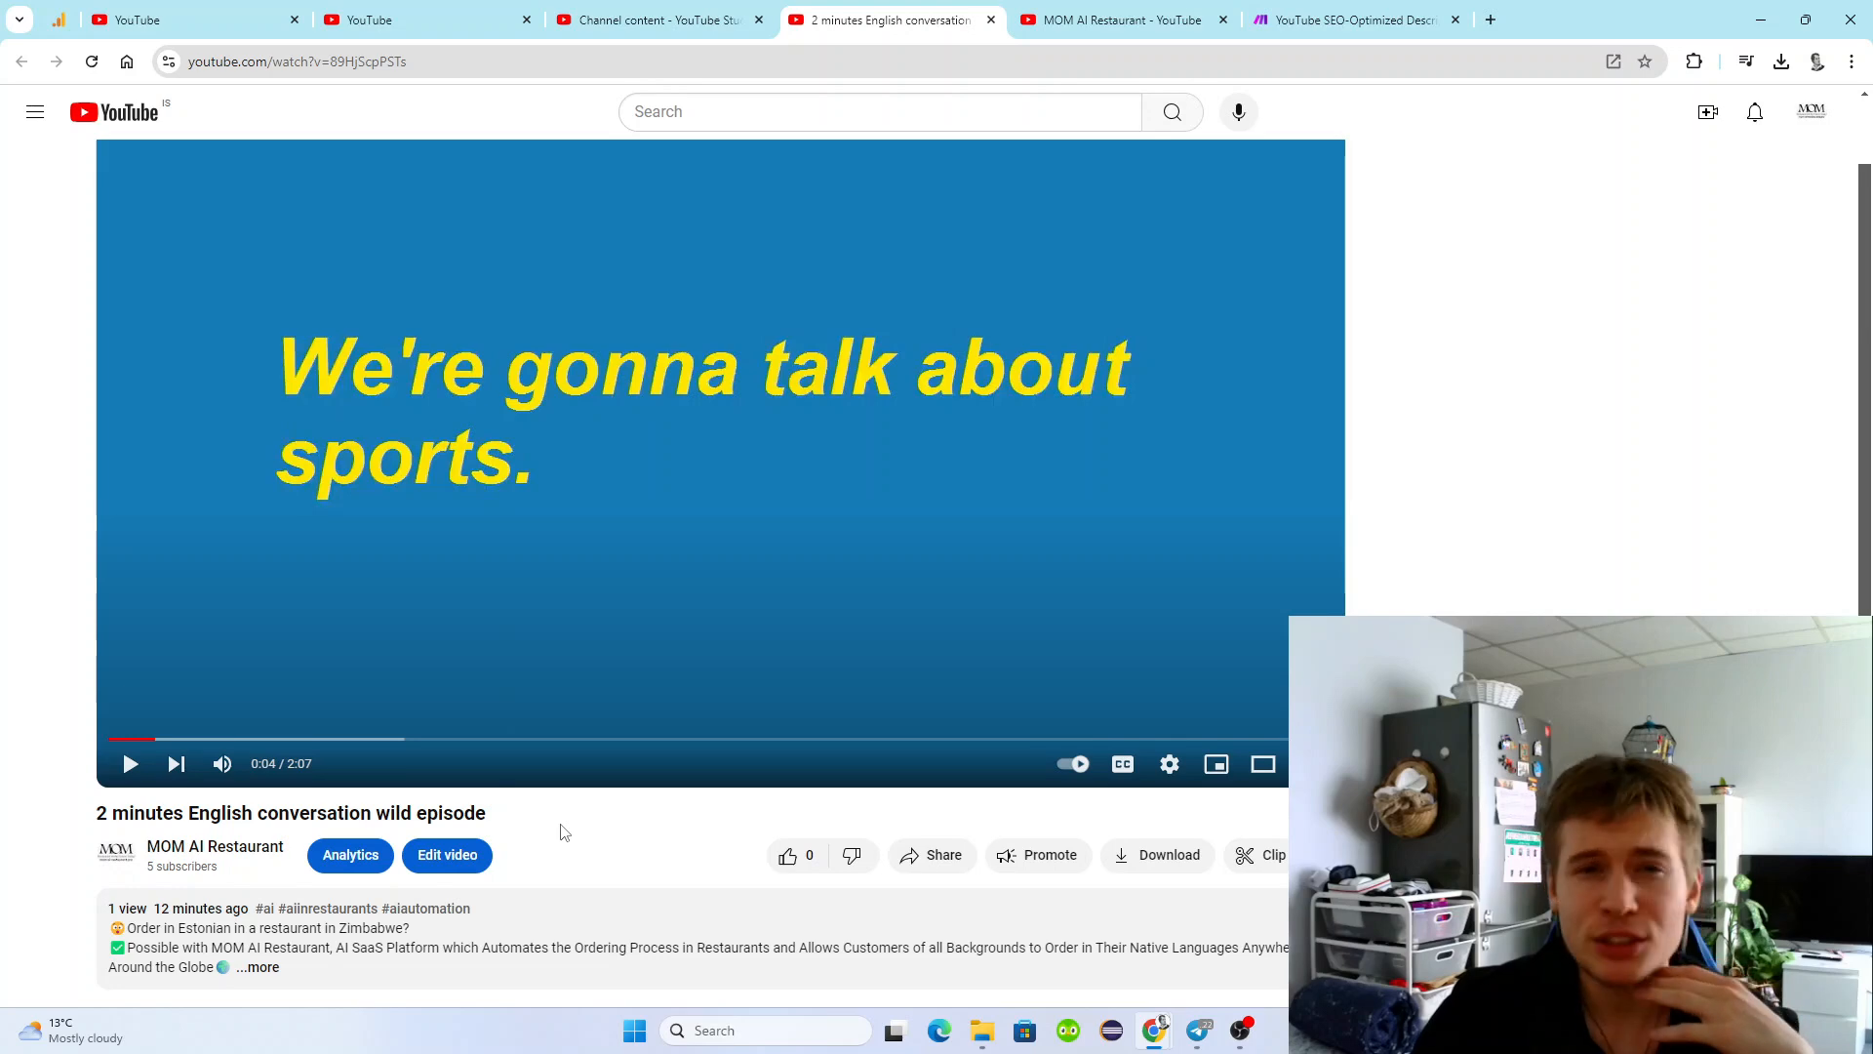
left_click(1308, 19)
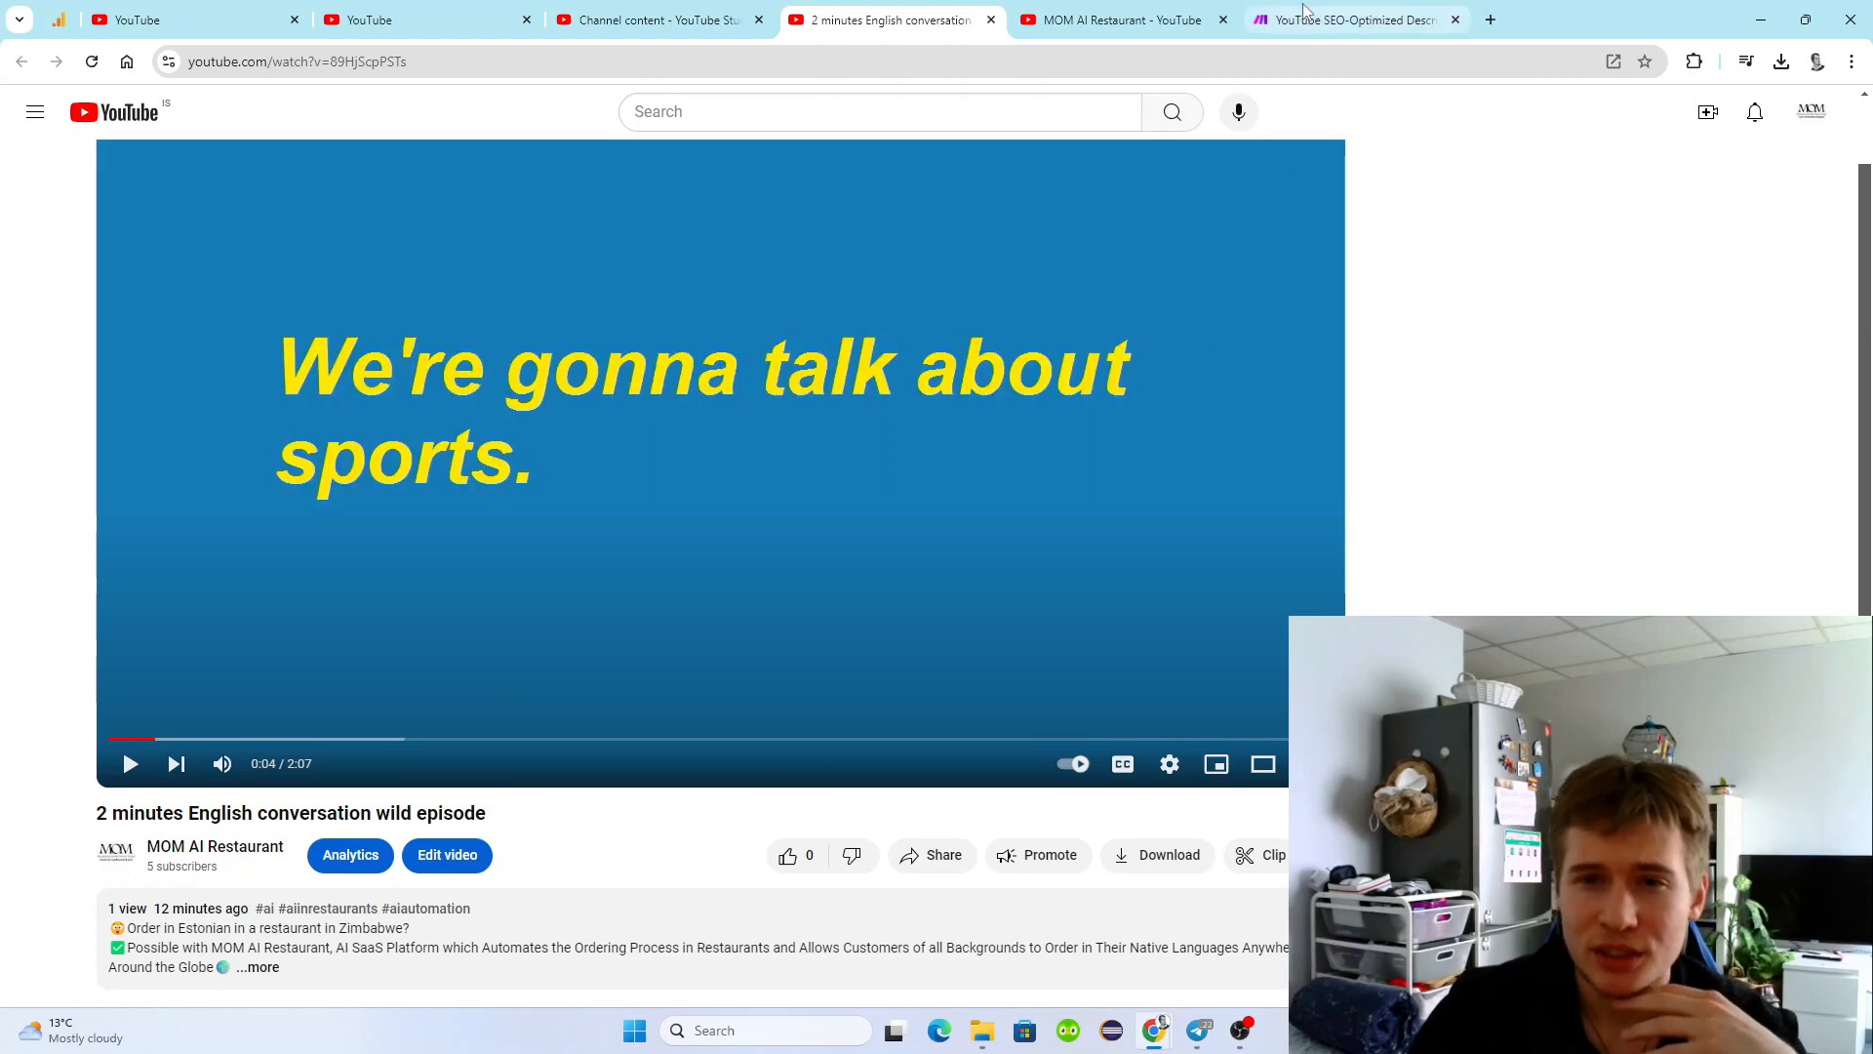
Return to the watch page of "2 minutes English conversation wild episode" and expand its full description down to the hashtags.
left_click(890, 19)
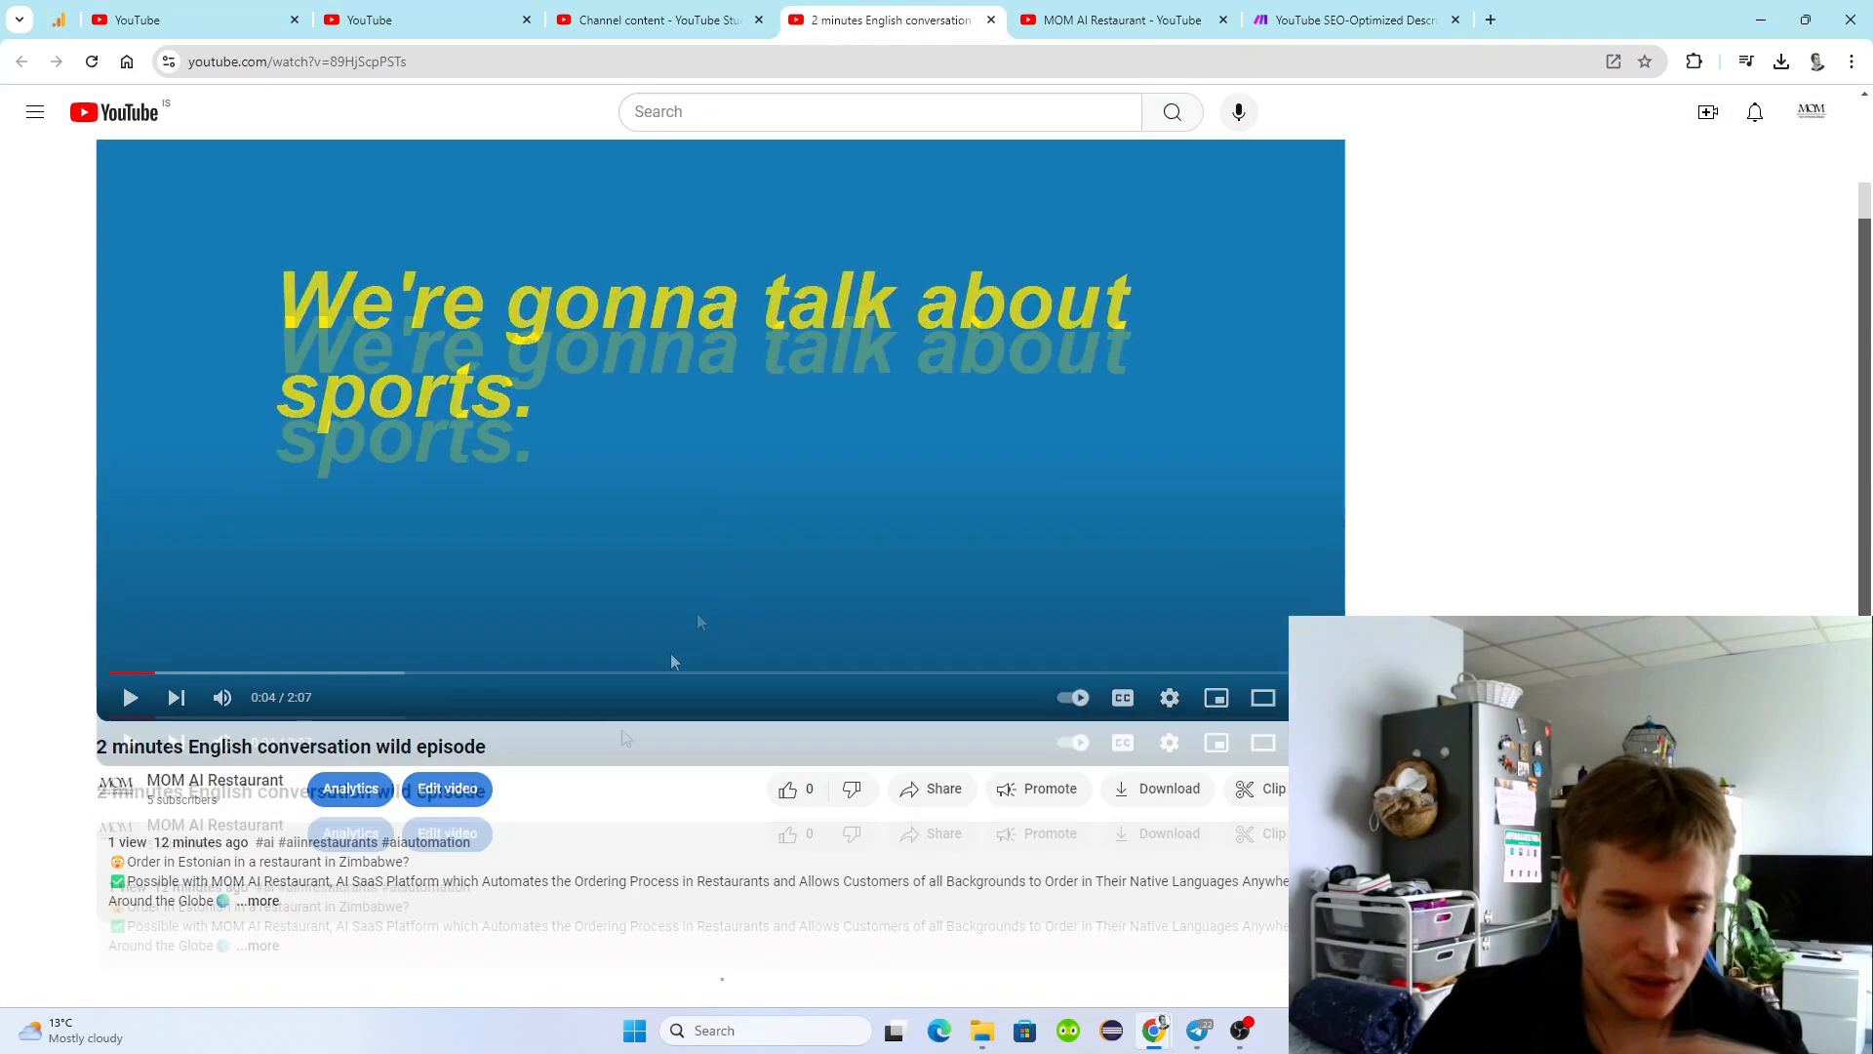
left_click(254, 873)
scroll(254, 877, "down", 4)
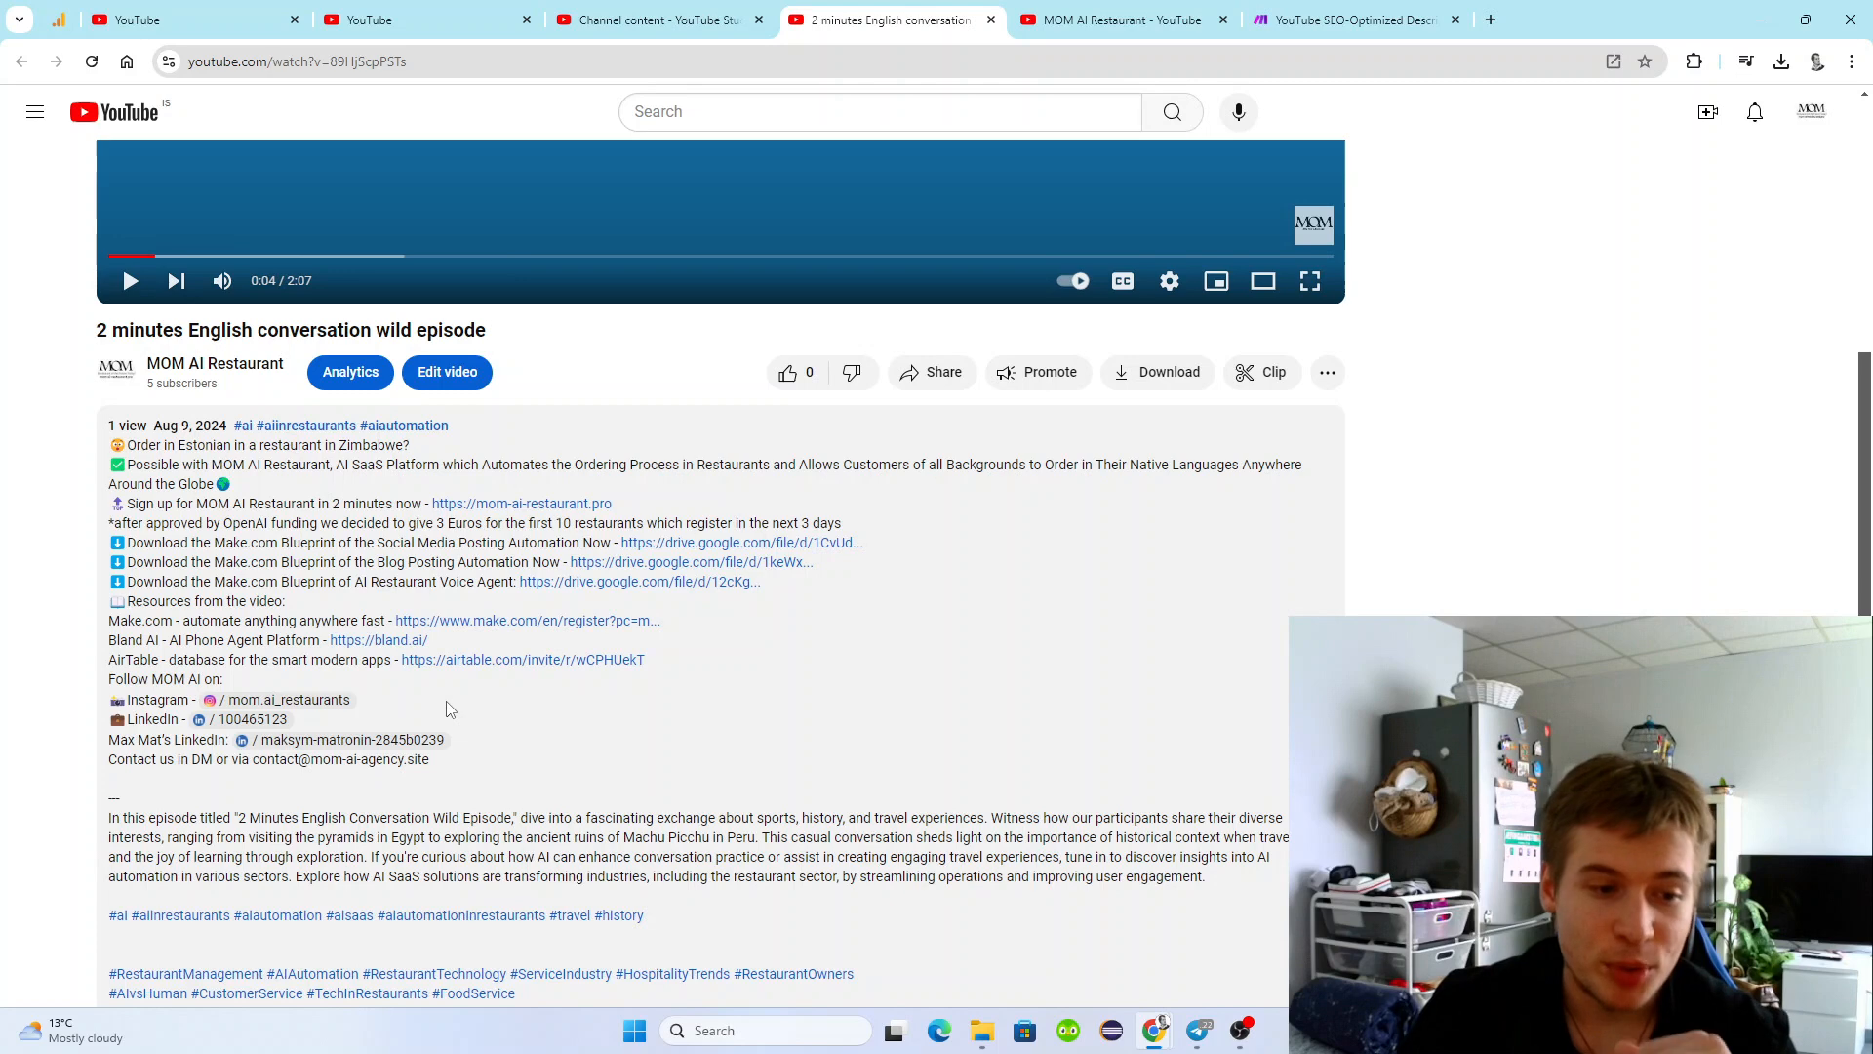
scroll(448, 710, "down", 1)
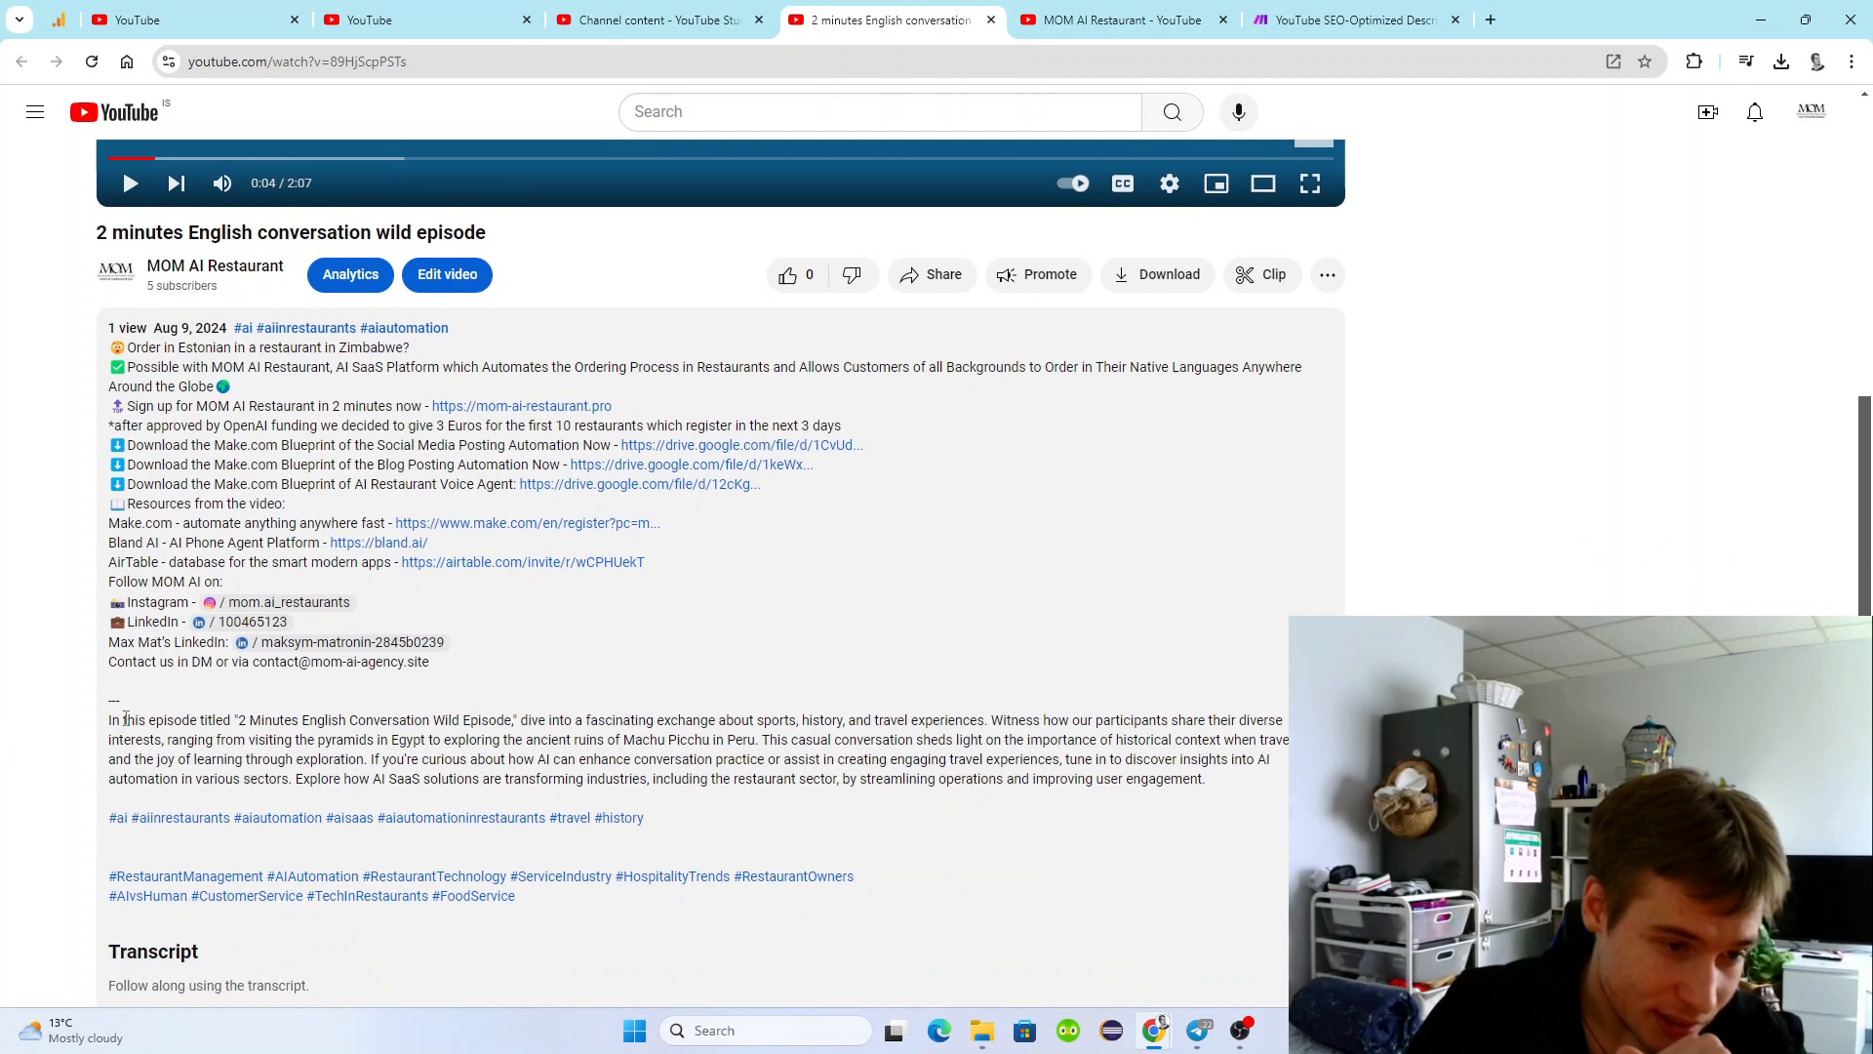
Examine the generated episode summary in the description, highlighting the paragraph together with the hashtag line directly below it.
left_click_drag(108, 720, 1285, 786)
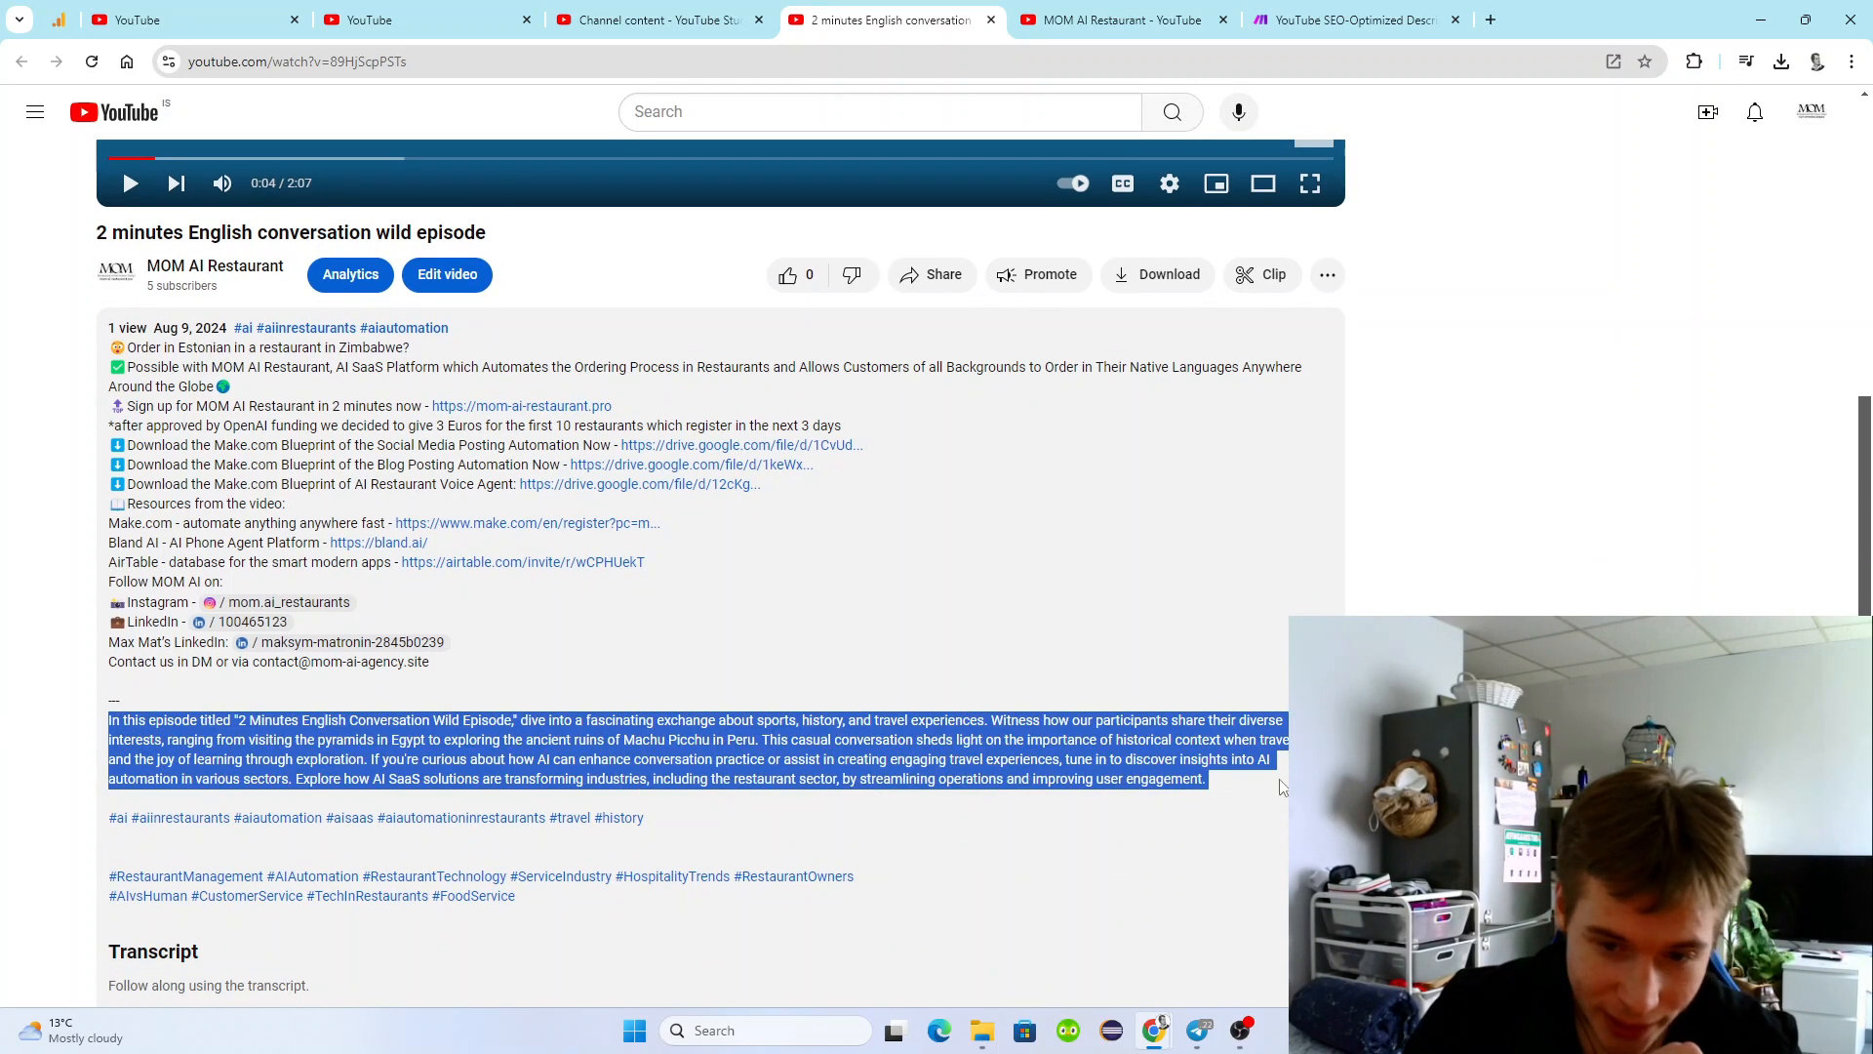
left_click_drag(644, 817, 103, 724)
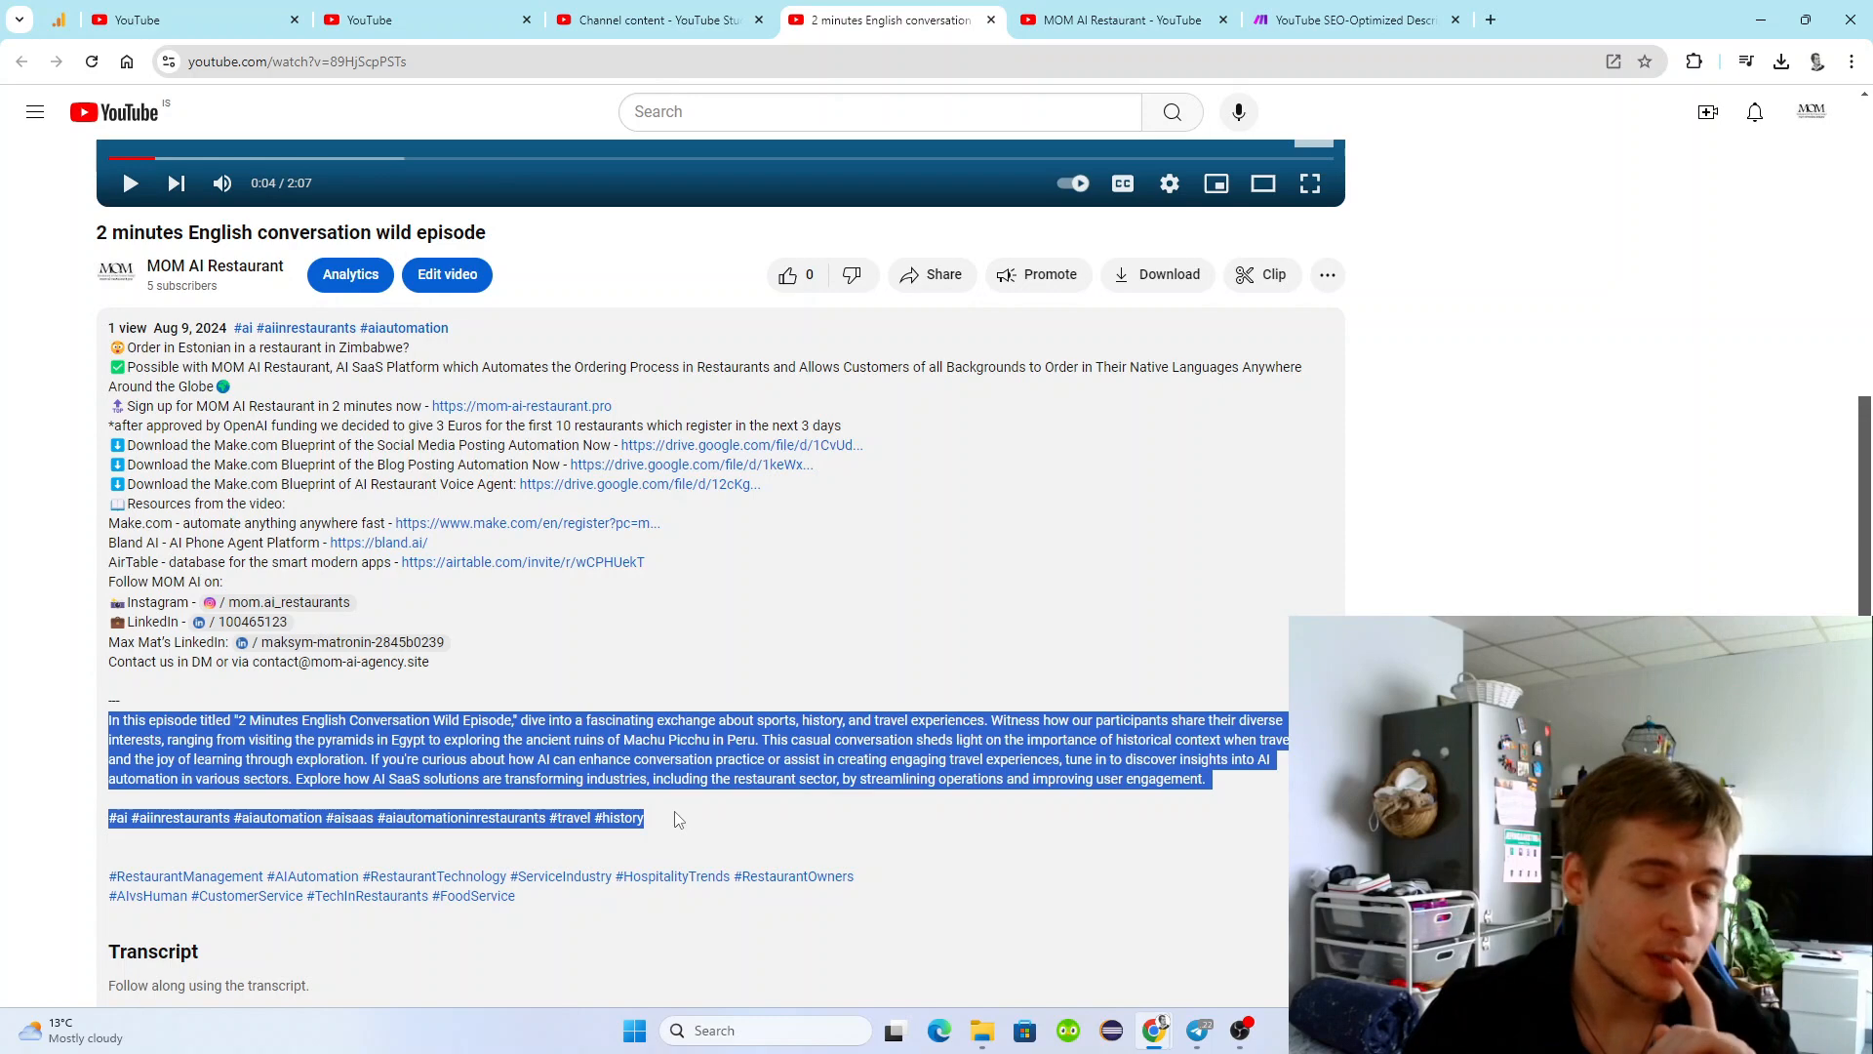
left_click(707, 732)
scroll(564, 599, "up", 1)
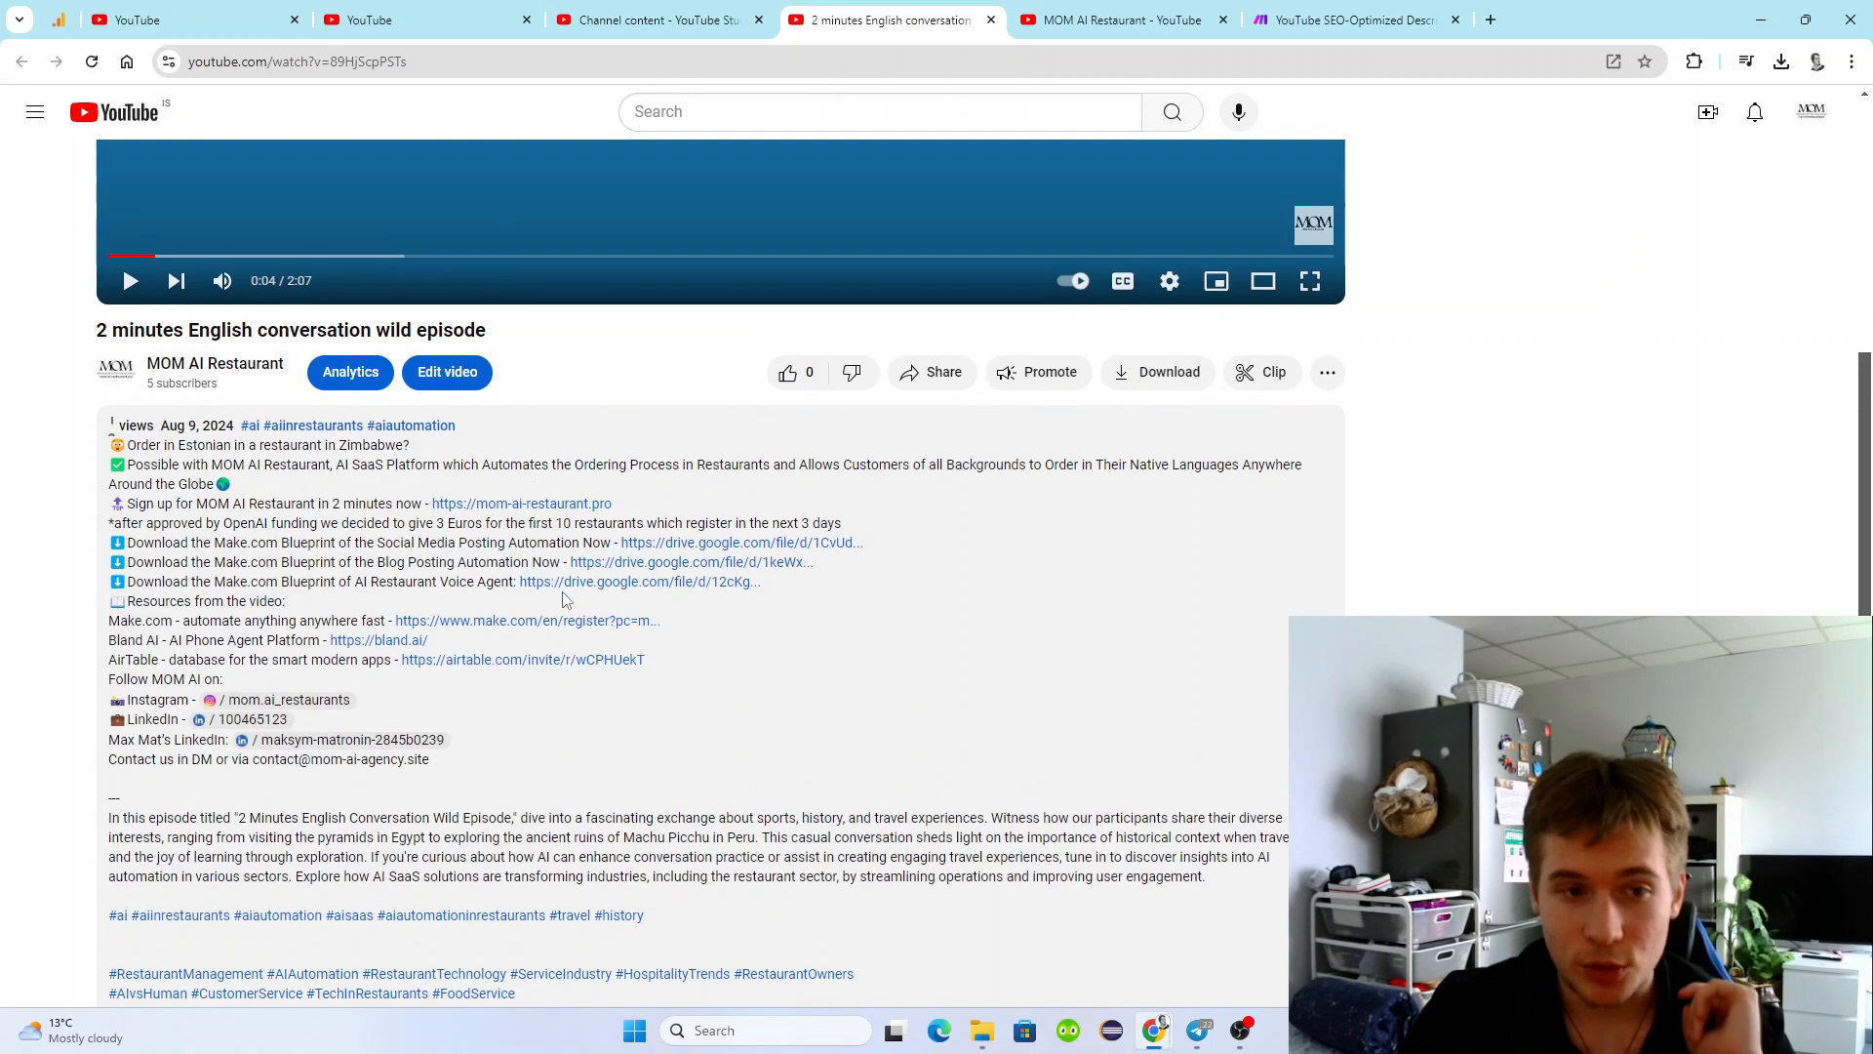
scroll(564, 600, "down", 2)
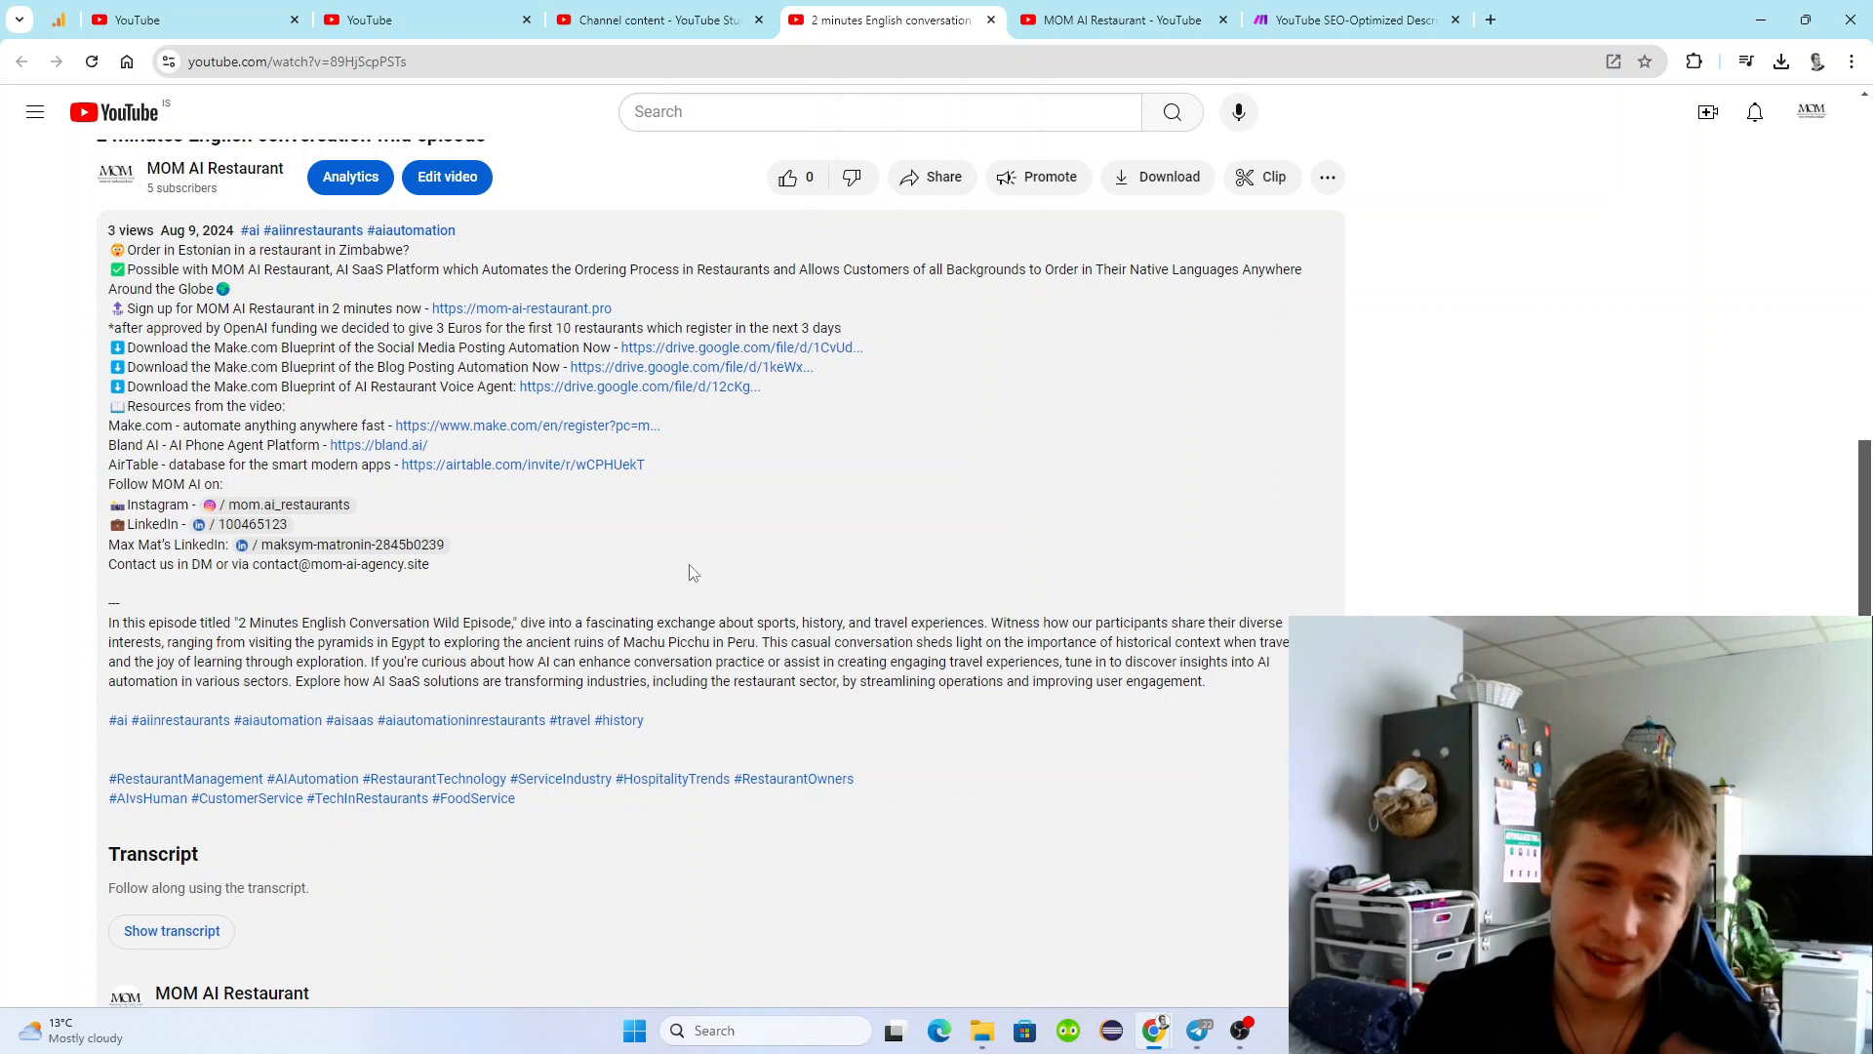
left_click_drag(677, 728, 83, 635)
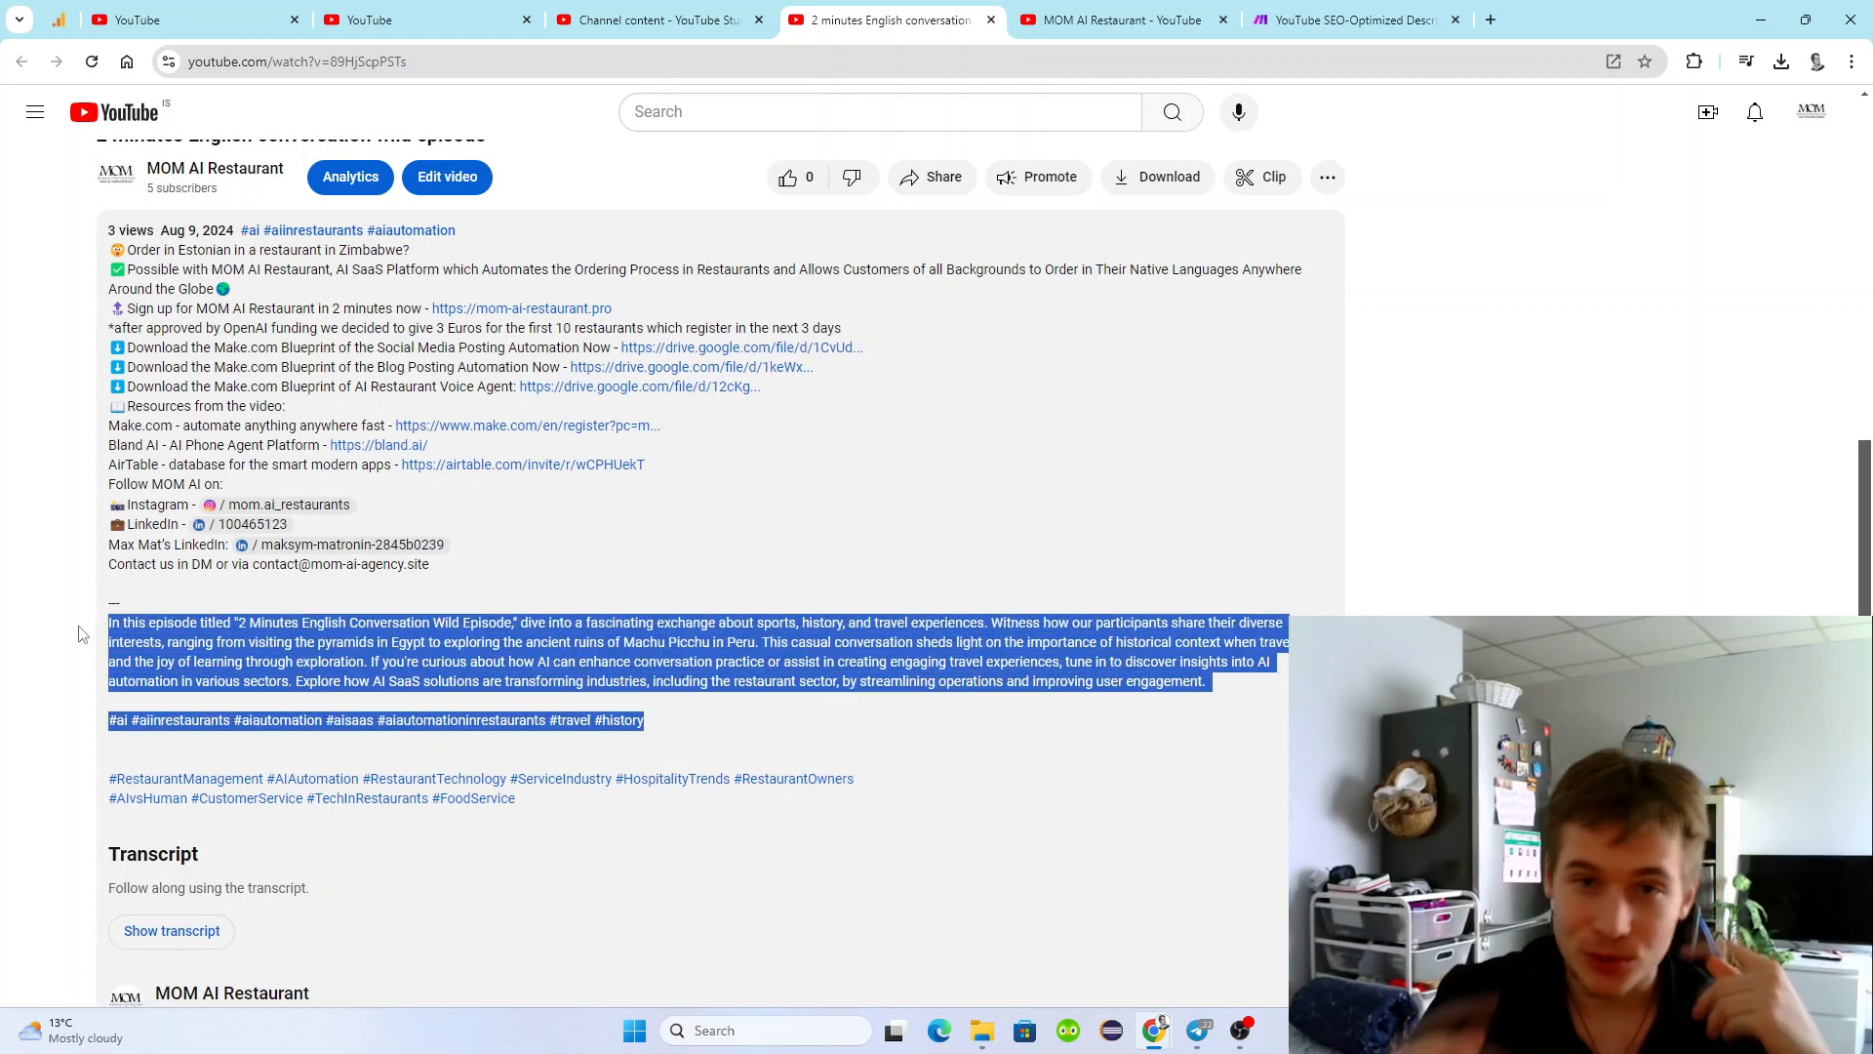